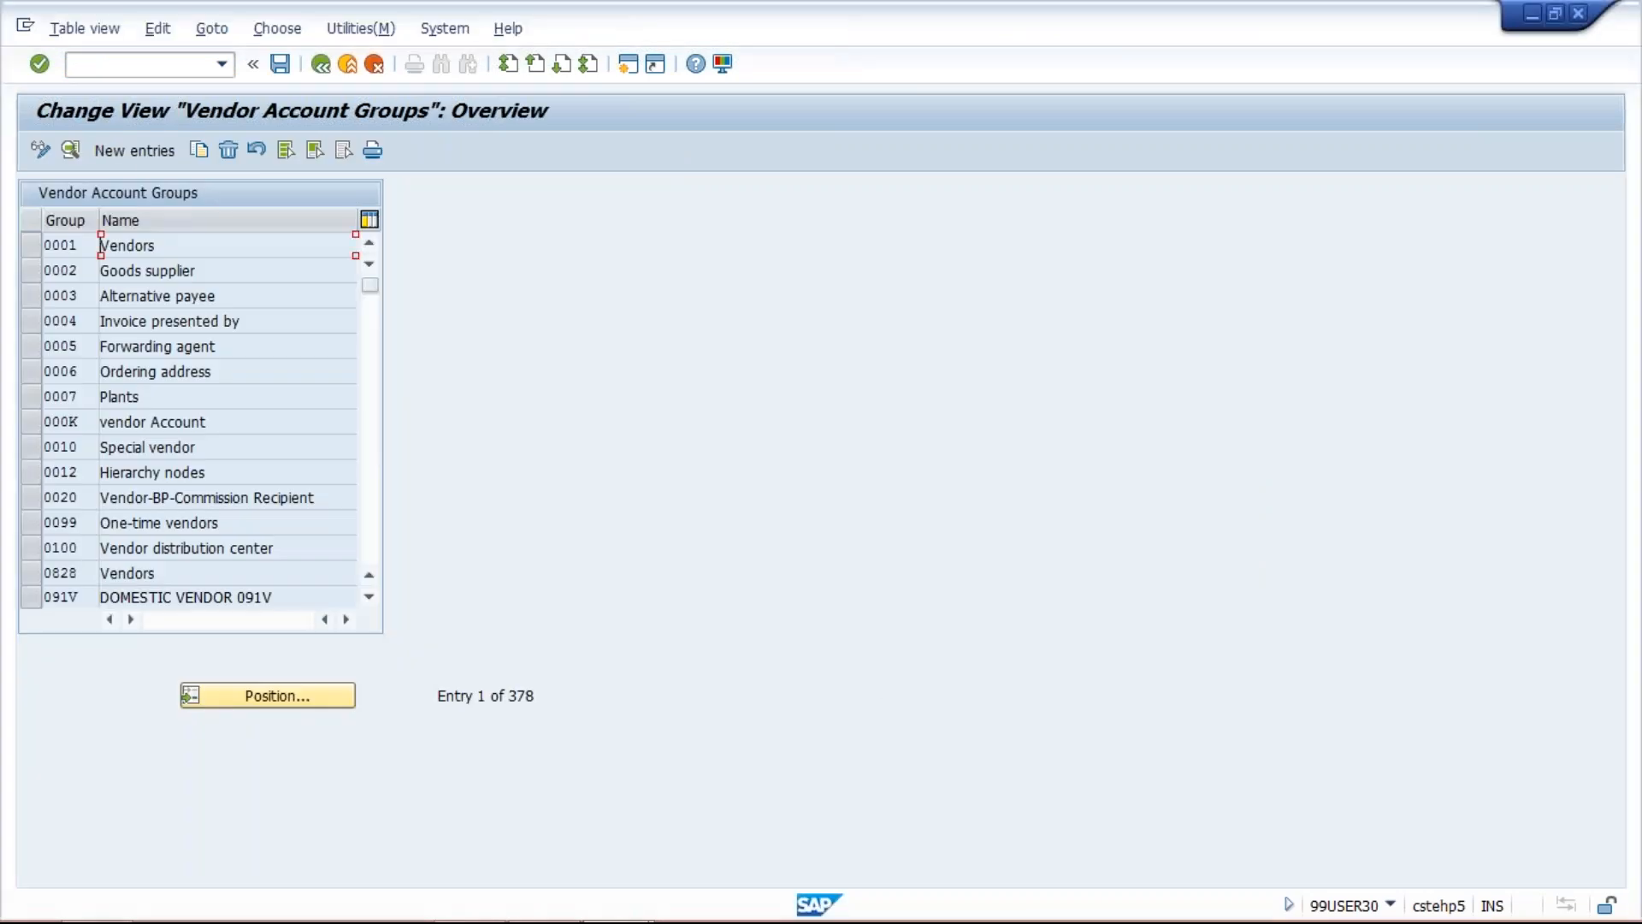
Step: Create vendor account group TM10 named VENDOR ACT GRP FOR TM and save it under the TATA MOTOR customizing request
click(147, 158)
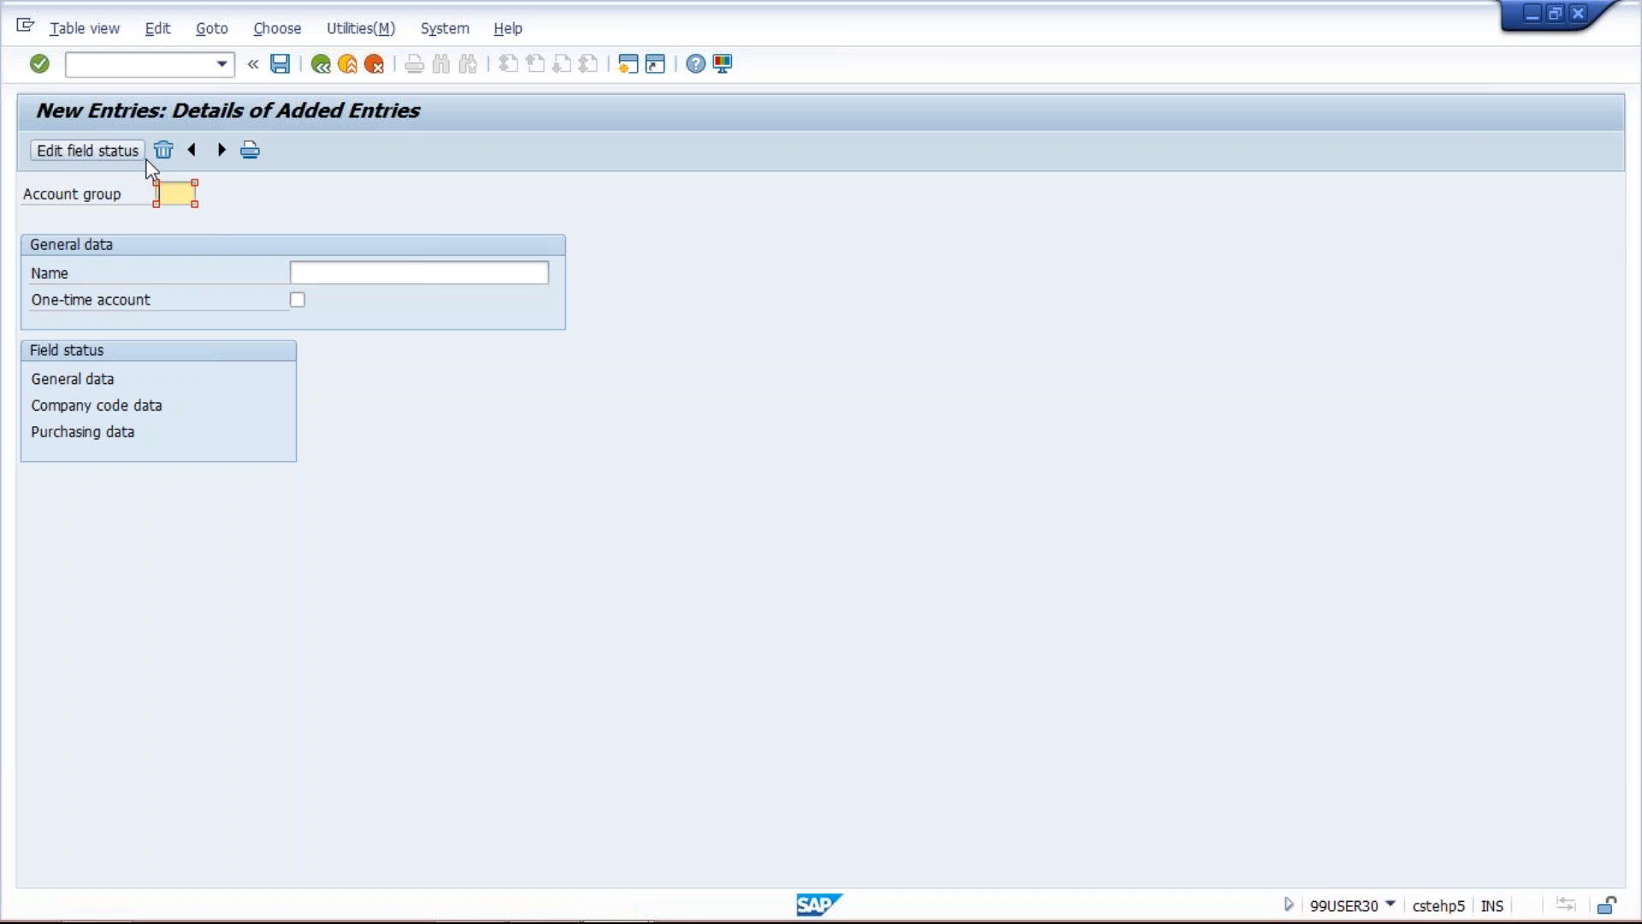
text(TM10)
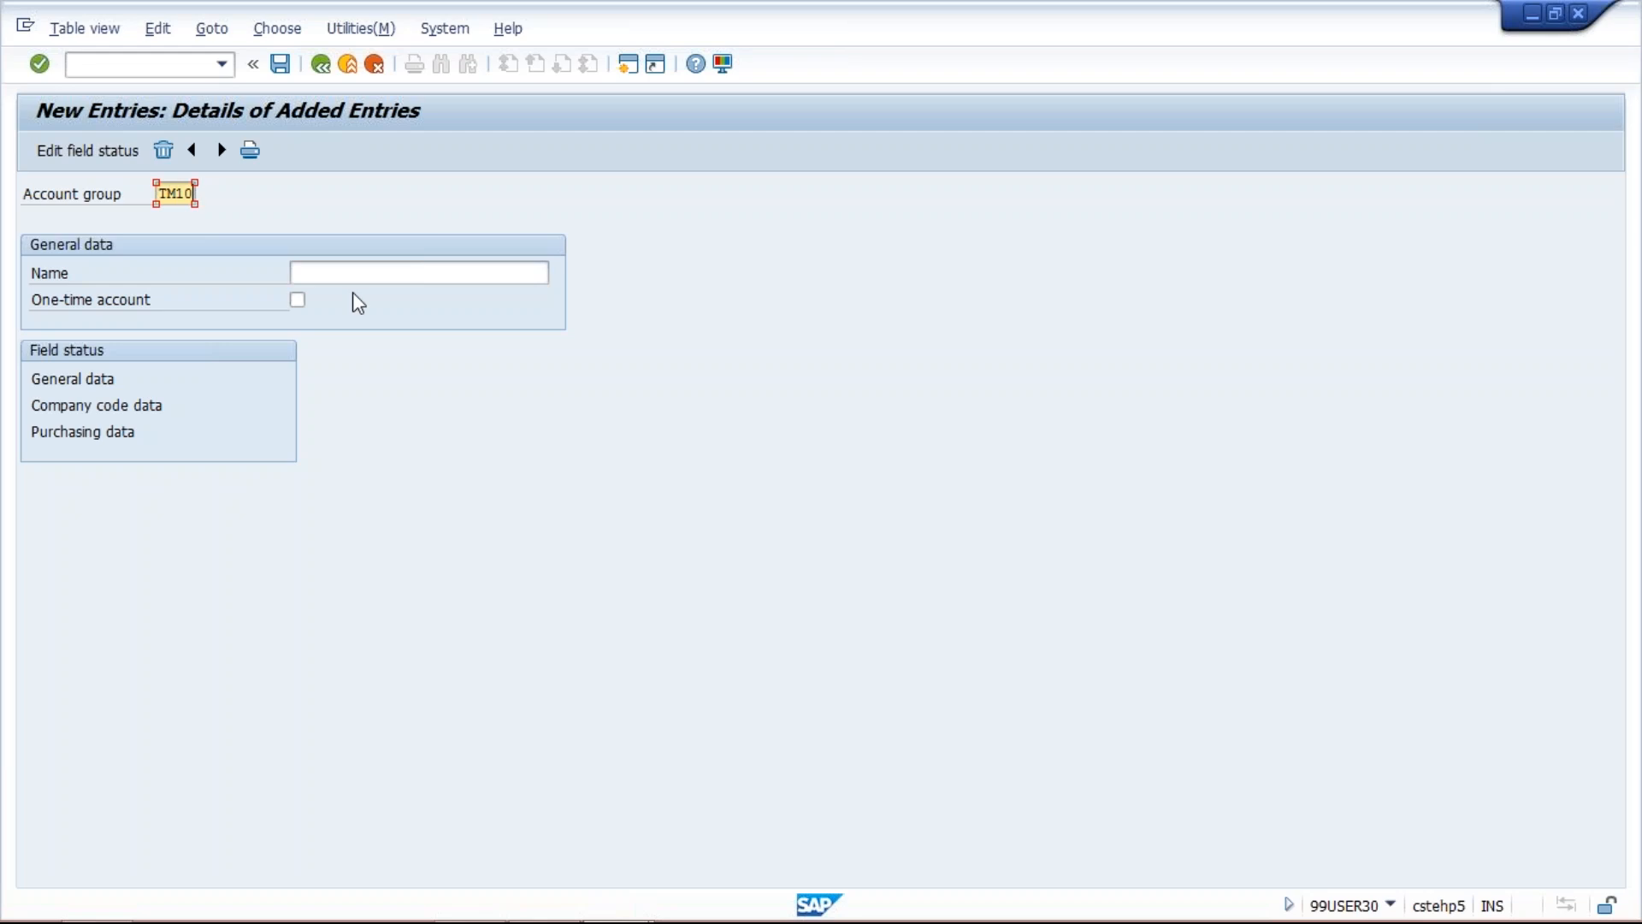
key(Tab)
click(367, 299)
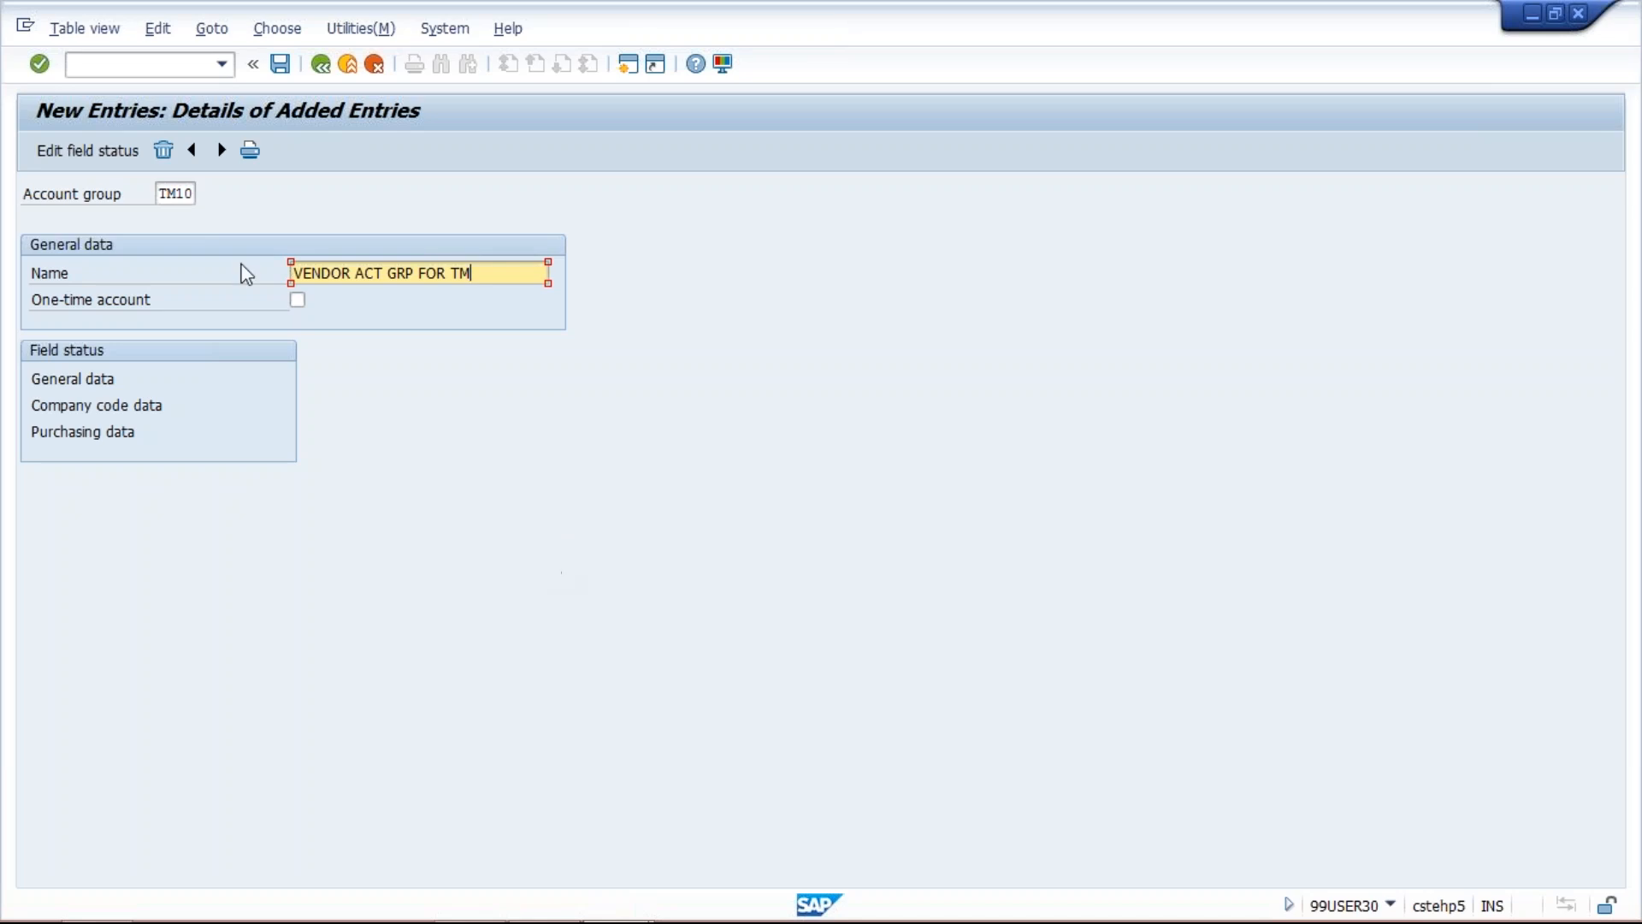
click(284, 68)
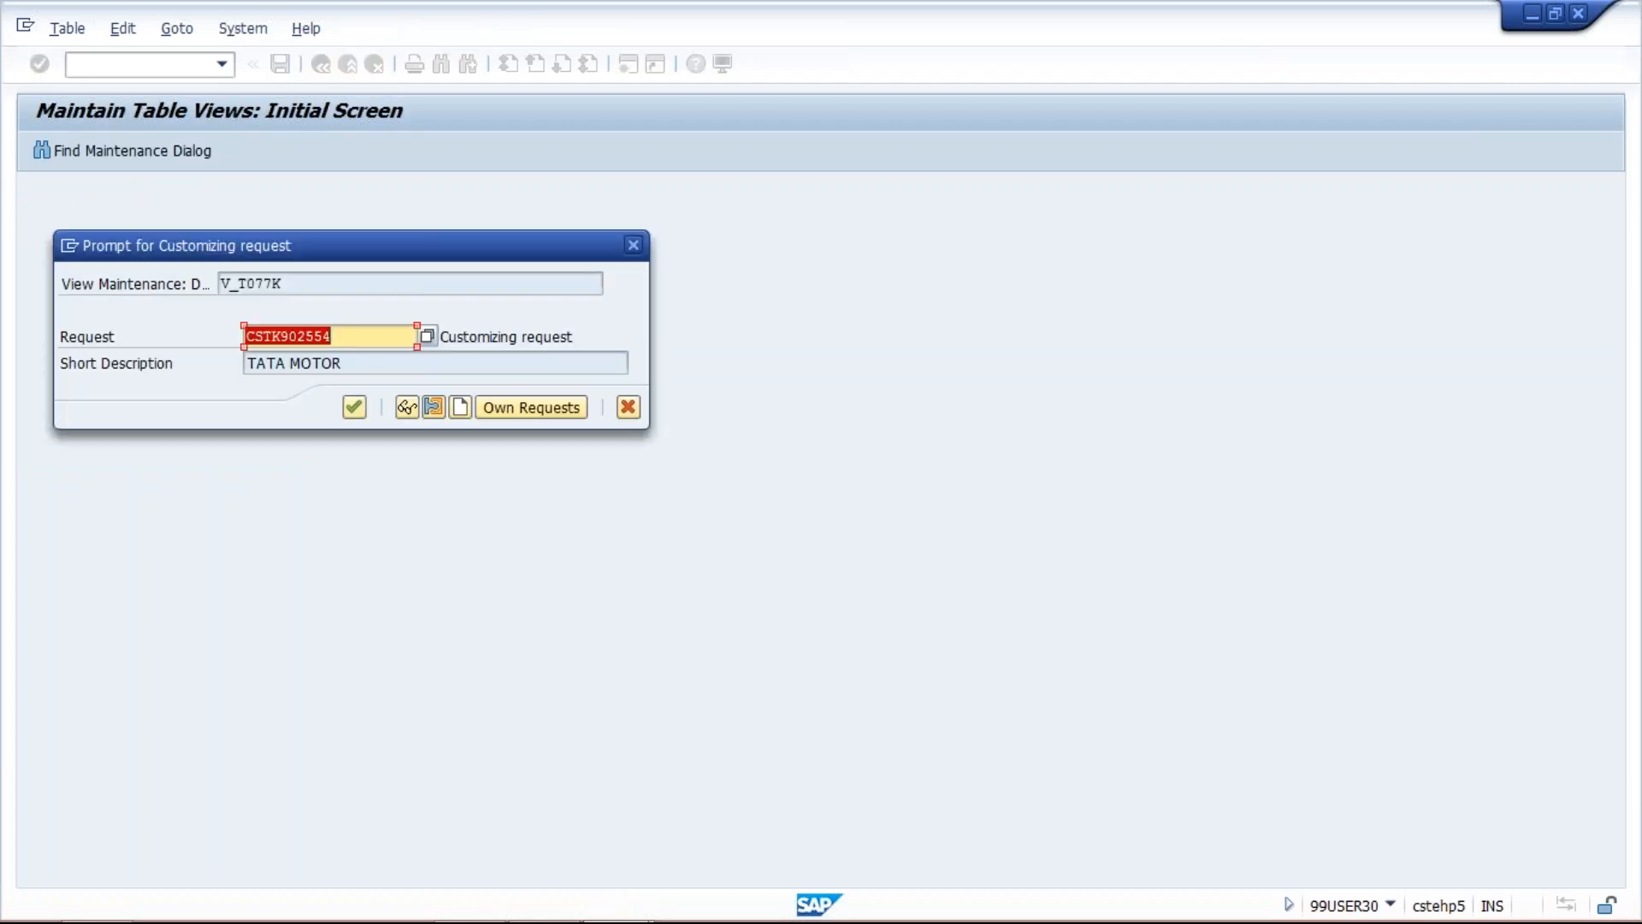
key(Return)
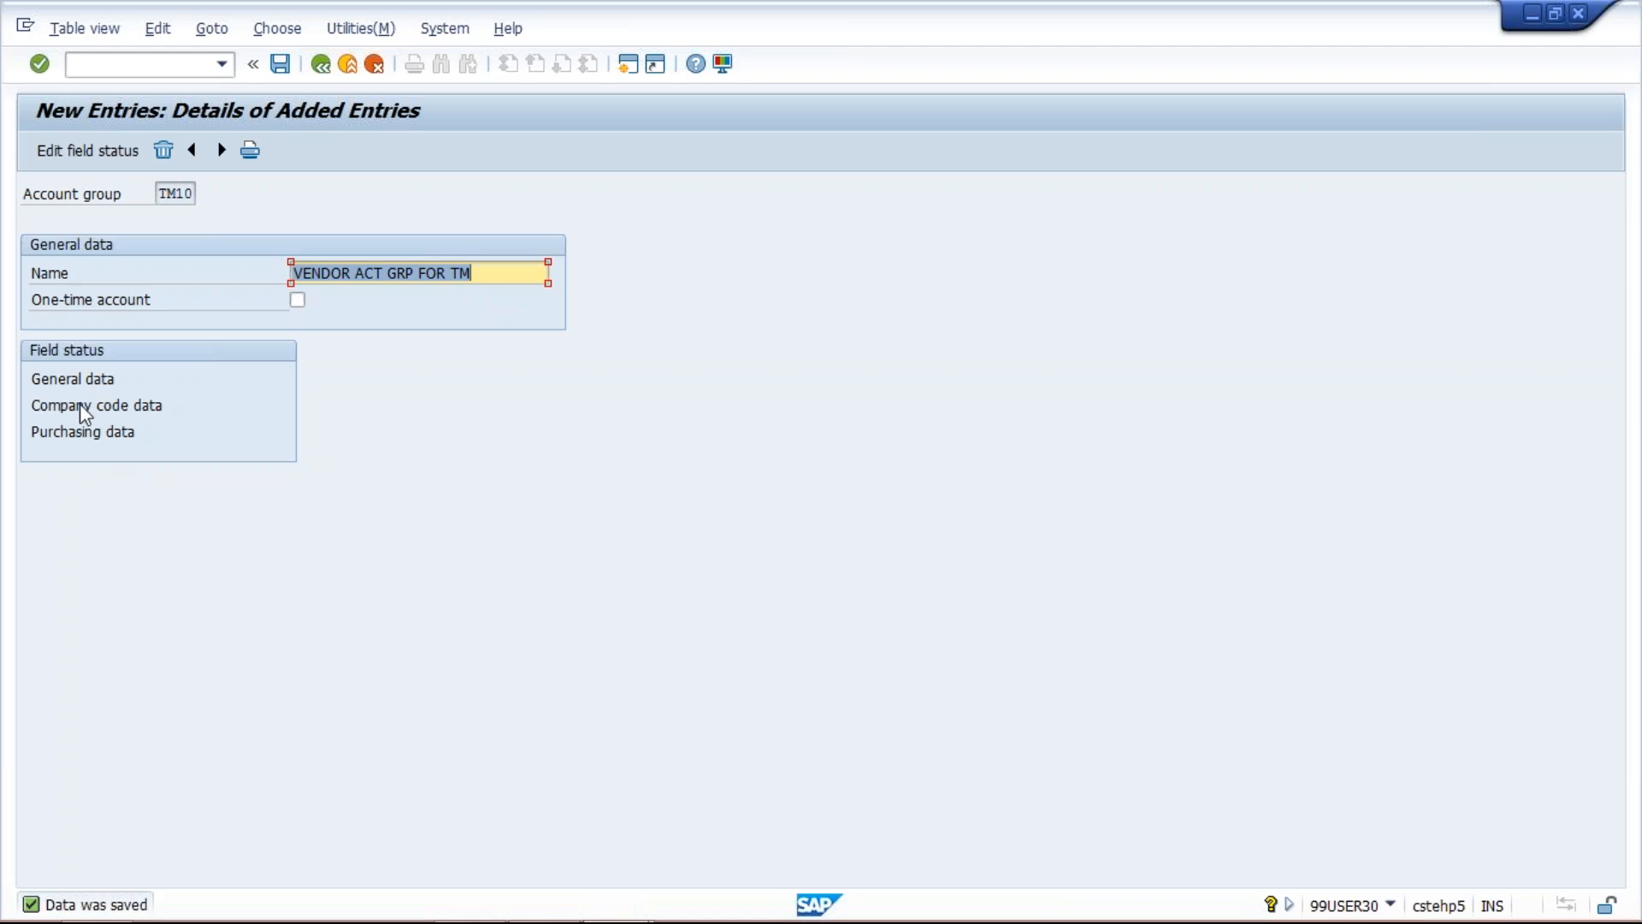
Step: In the Address field status of the group's general data, try suppressing Street 3 and Street 5, and making Street required or display-only
double_click(76, 381)
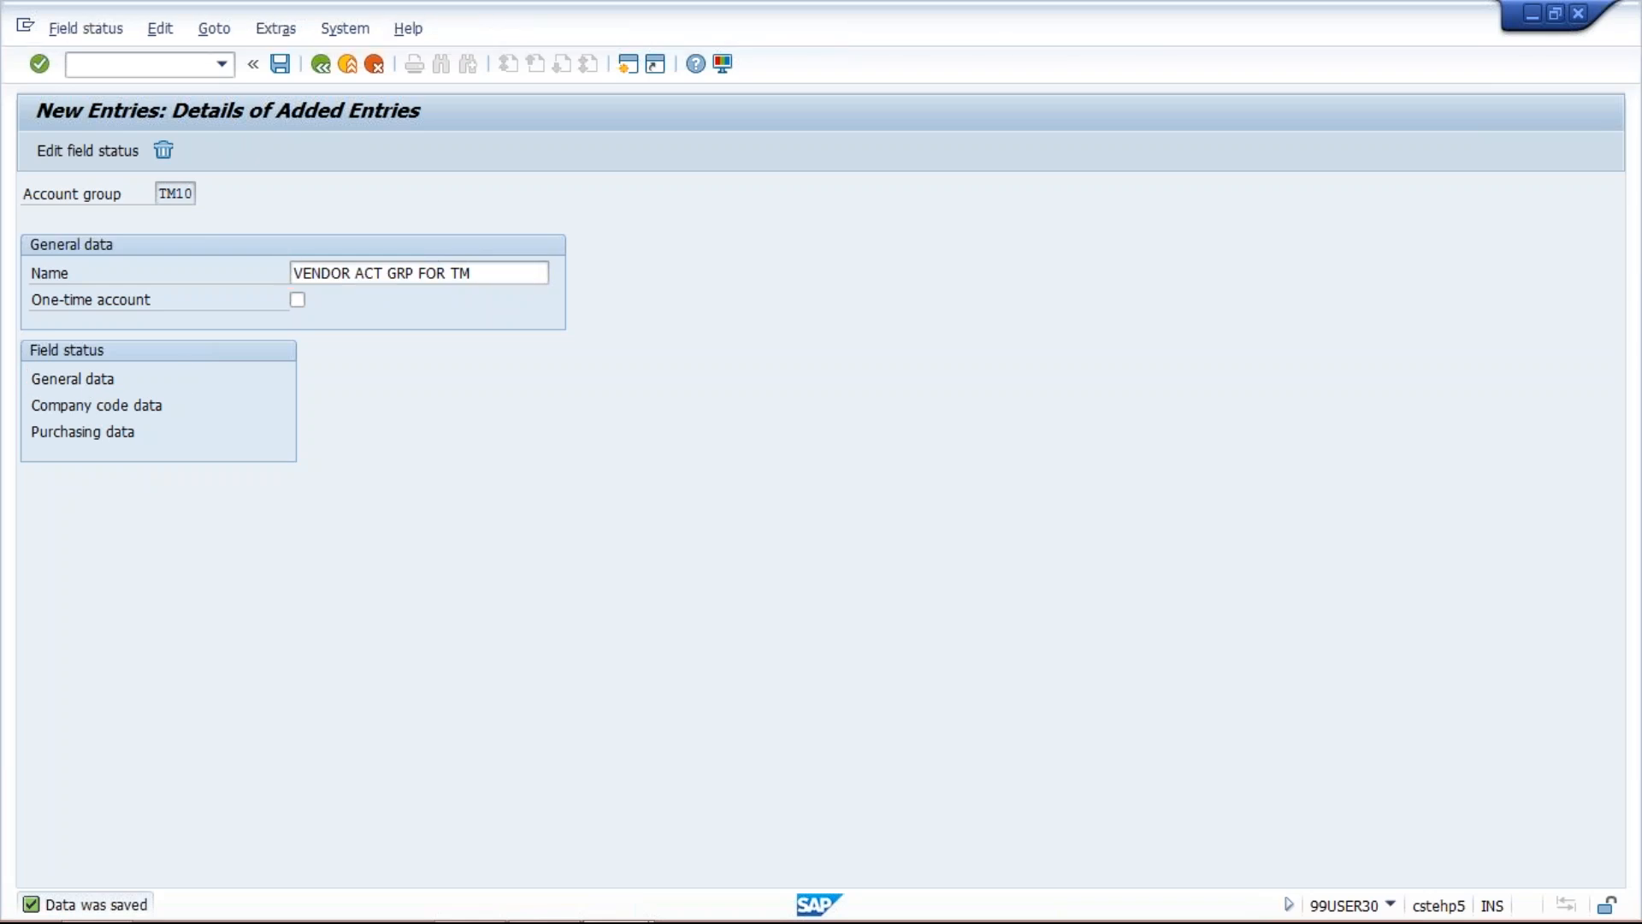
double_click(58, 352)
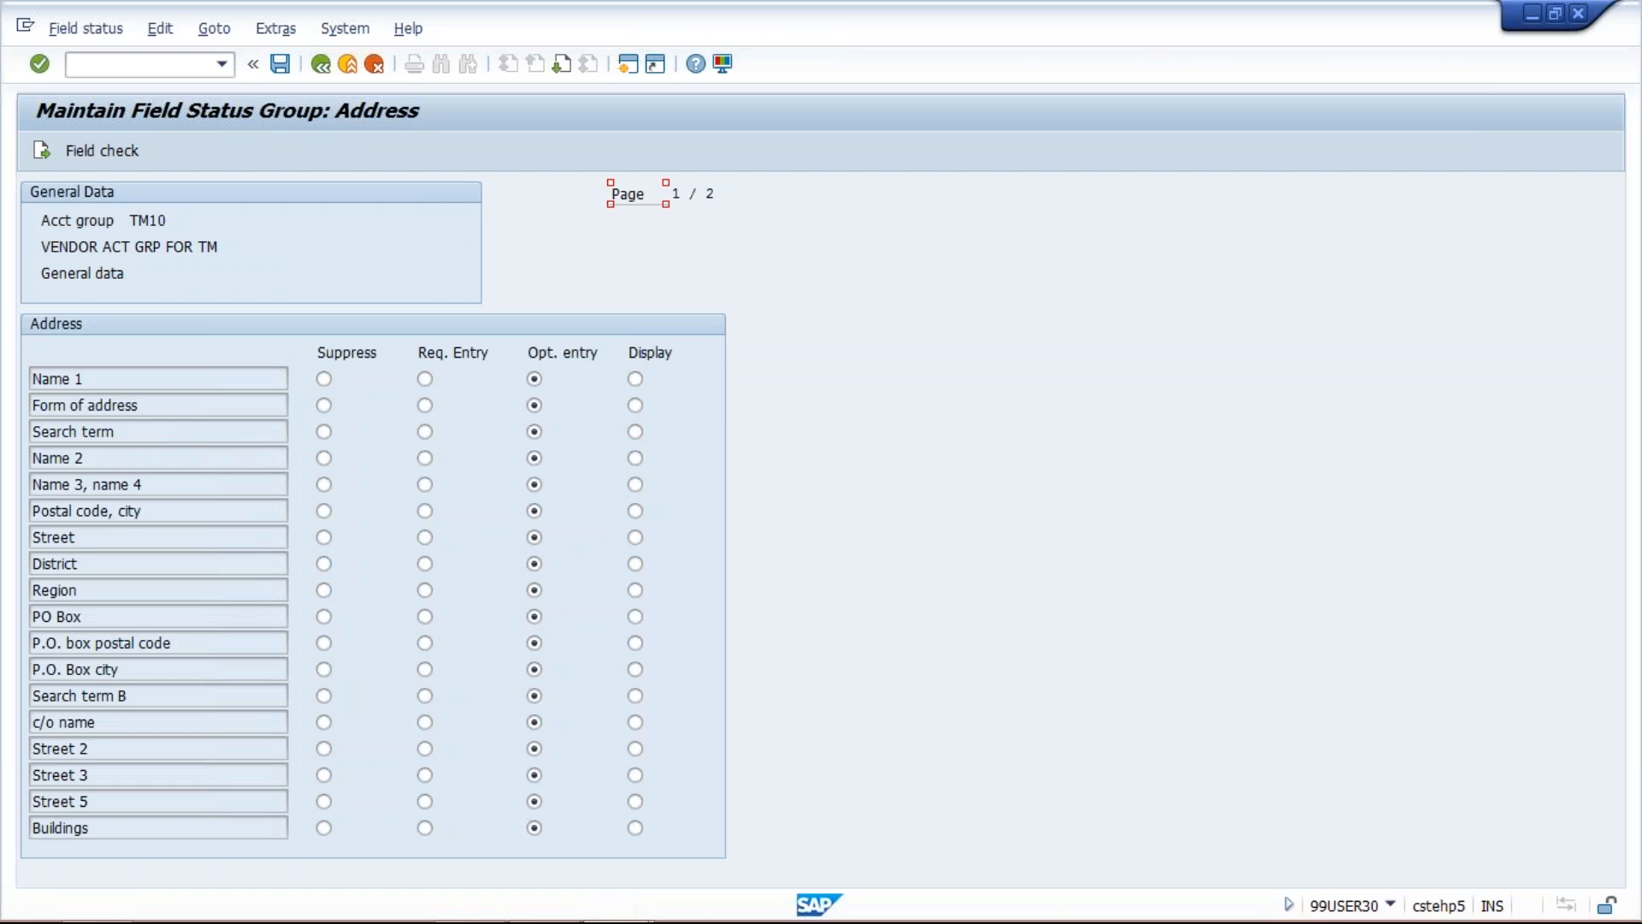
click(324, 803)
click(324, 776)
click(532, 773)
click(534, 802)
click(425, 538)
click(535, 538)
click(637, 539)
click(535, 538)
Step: Save the Address field status settings and return to the vendor account groups overview
click(279, 64)
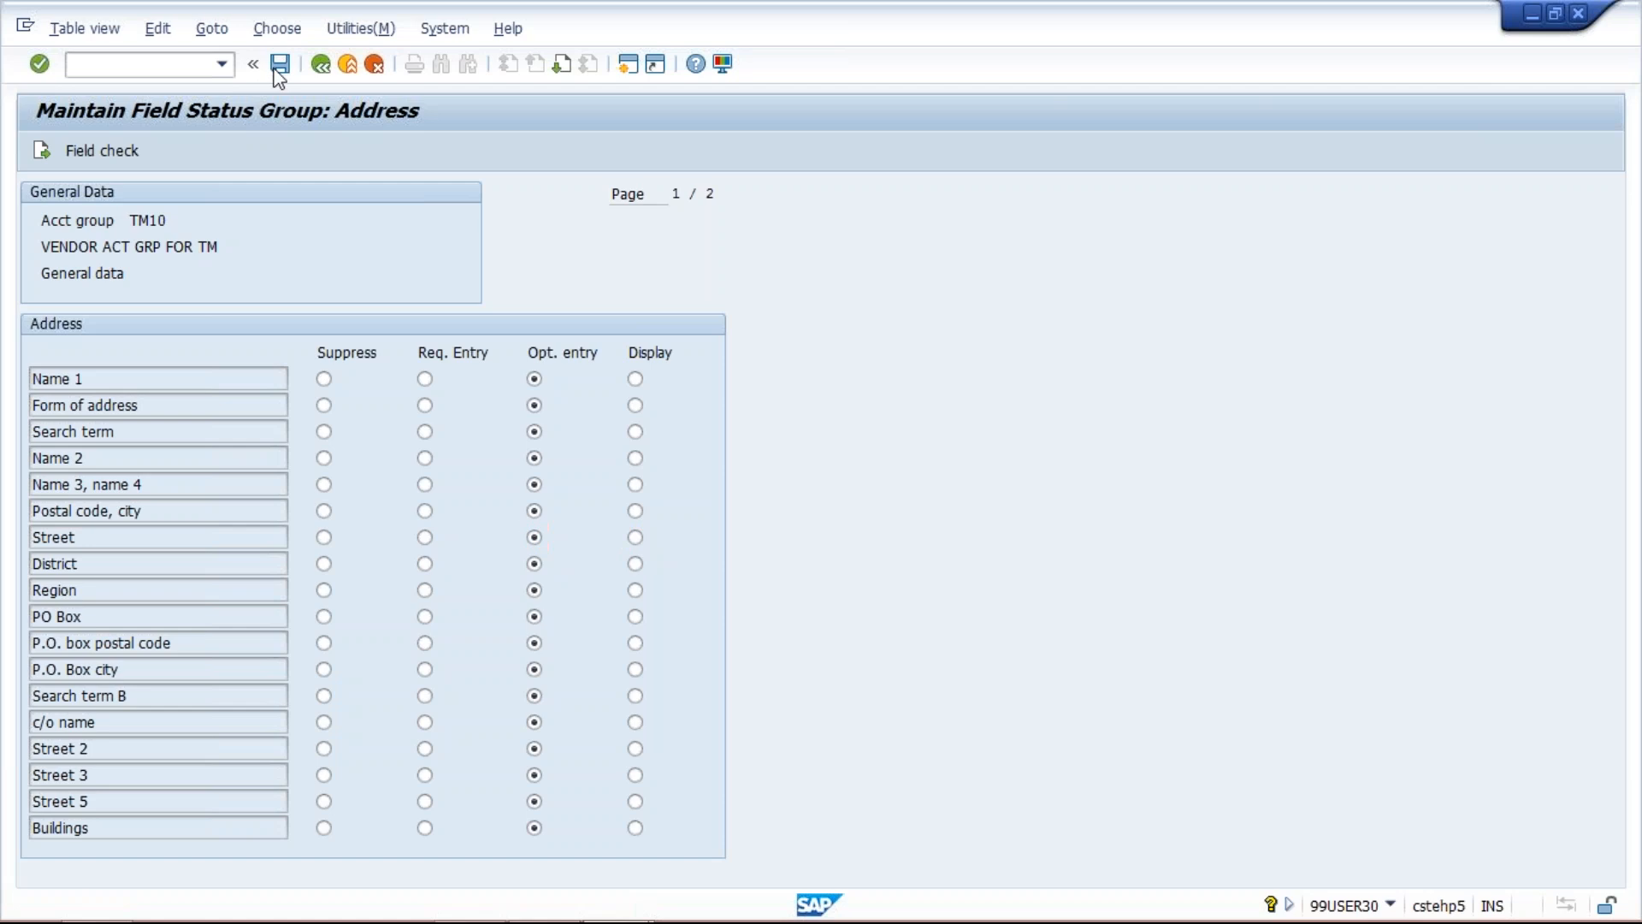
click(320, 69)
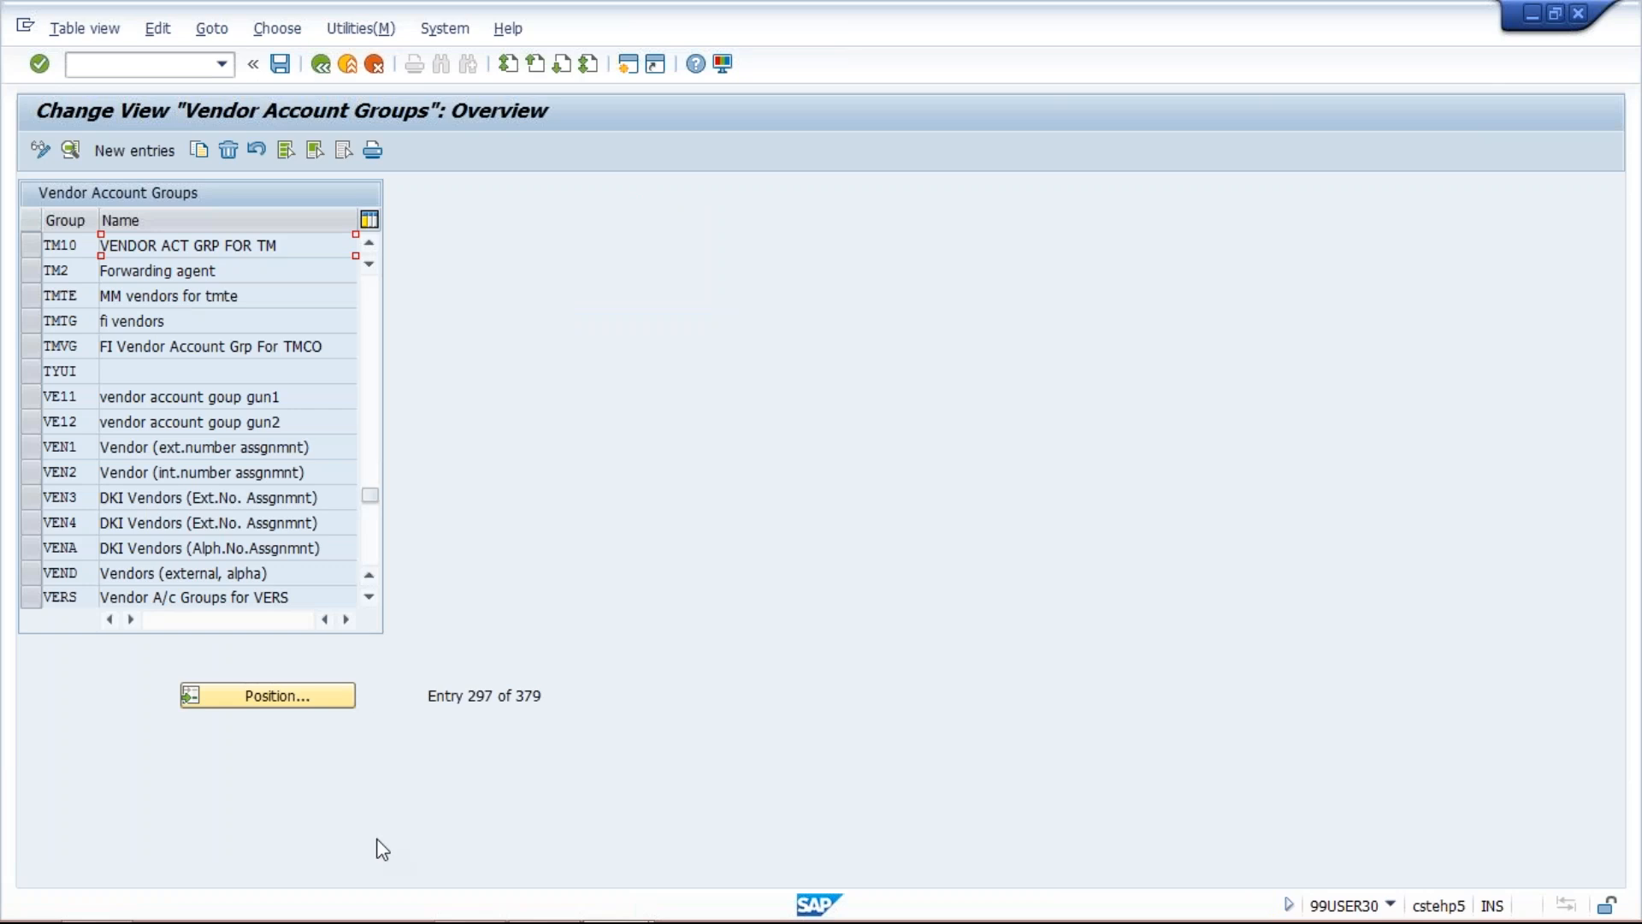
Step: Review the configuration points on the Account Payable slide in PowerPoint and examine vendor number range interval 02 in SAP
click(541, 902)
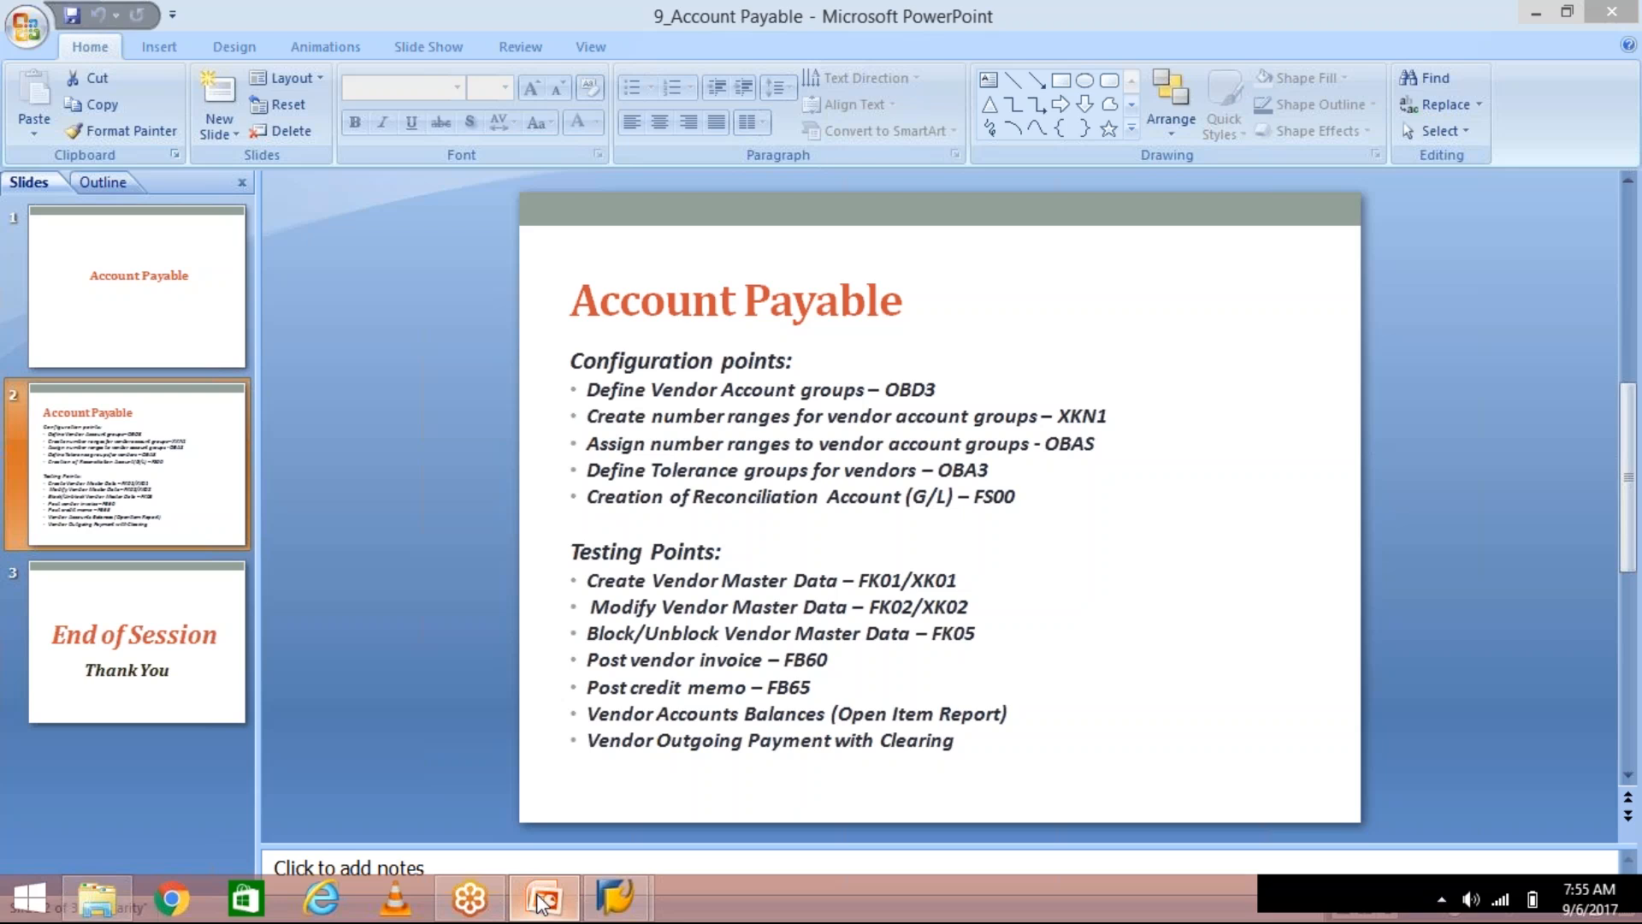
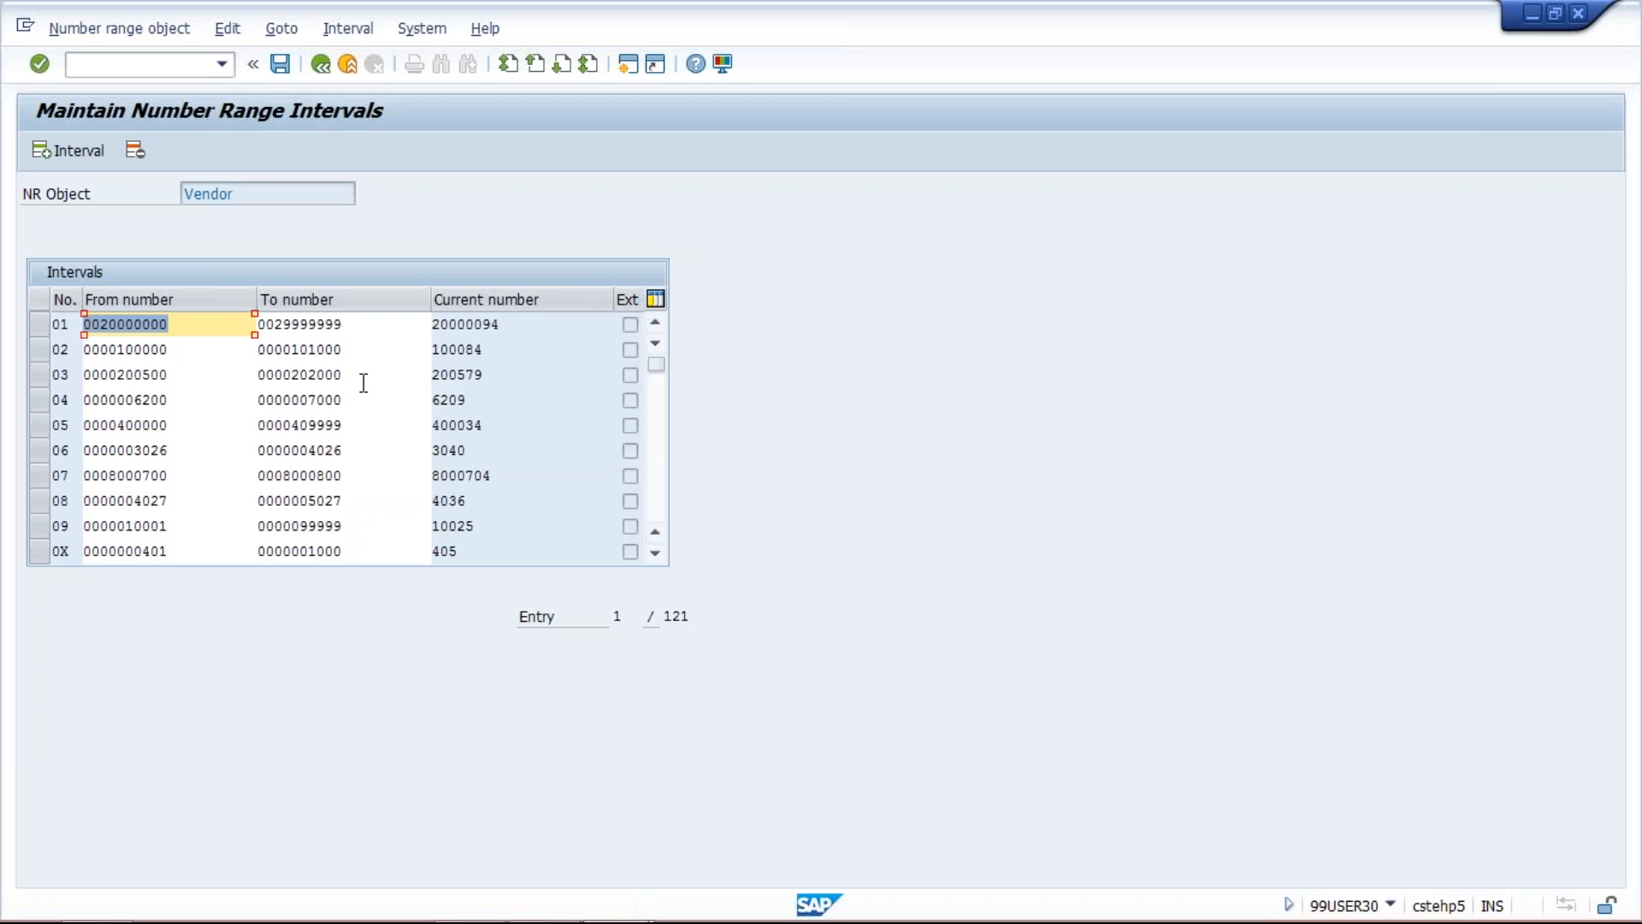
click(218, 349)
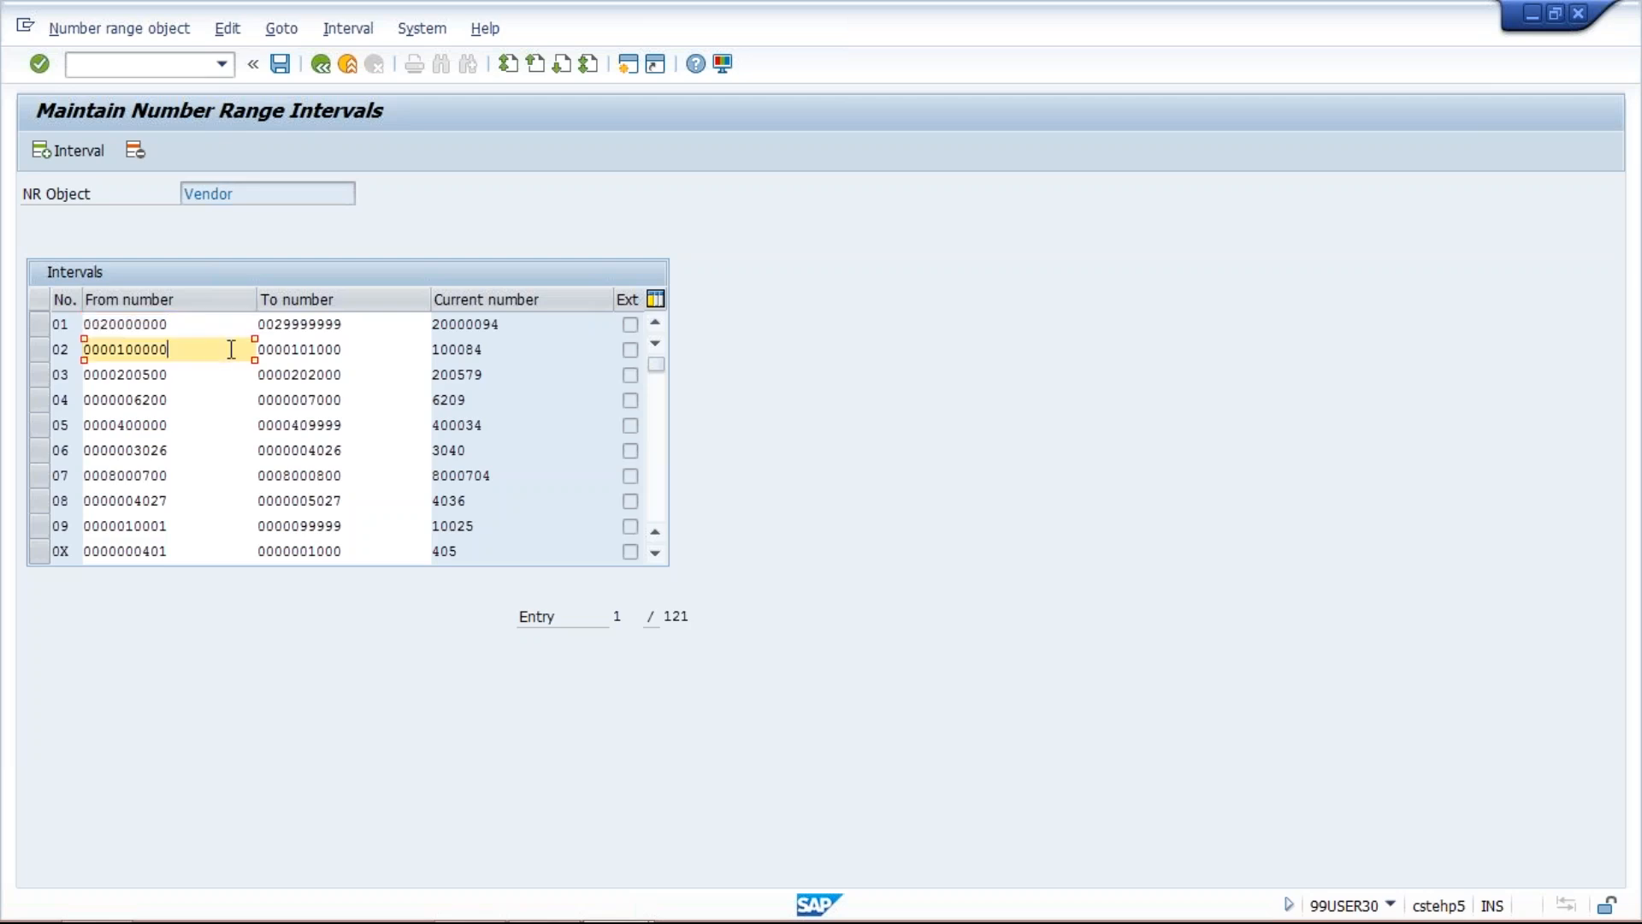
click(375, 352)
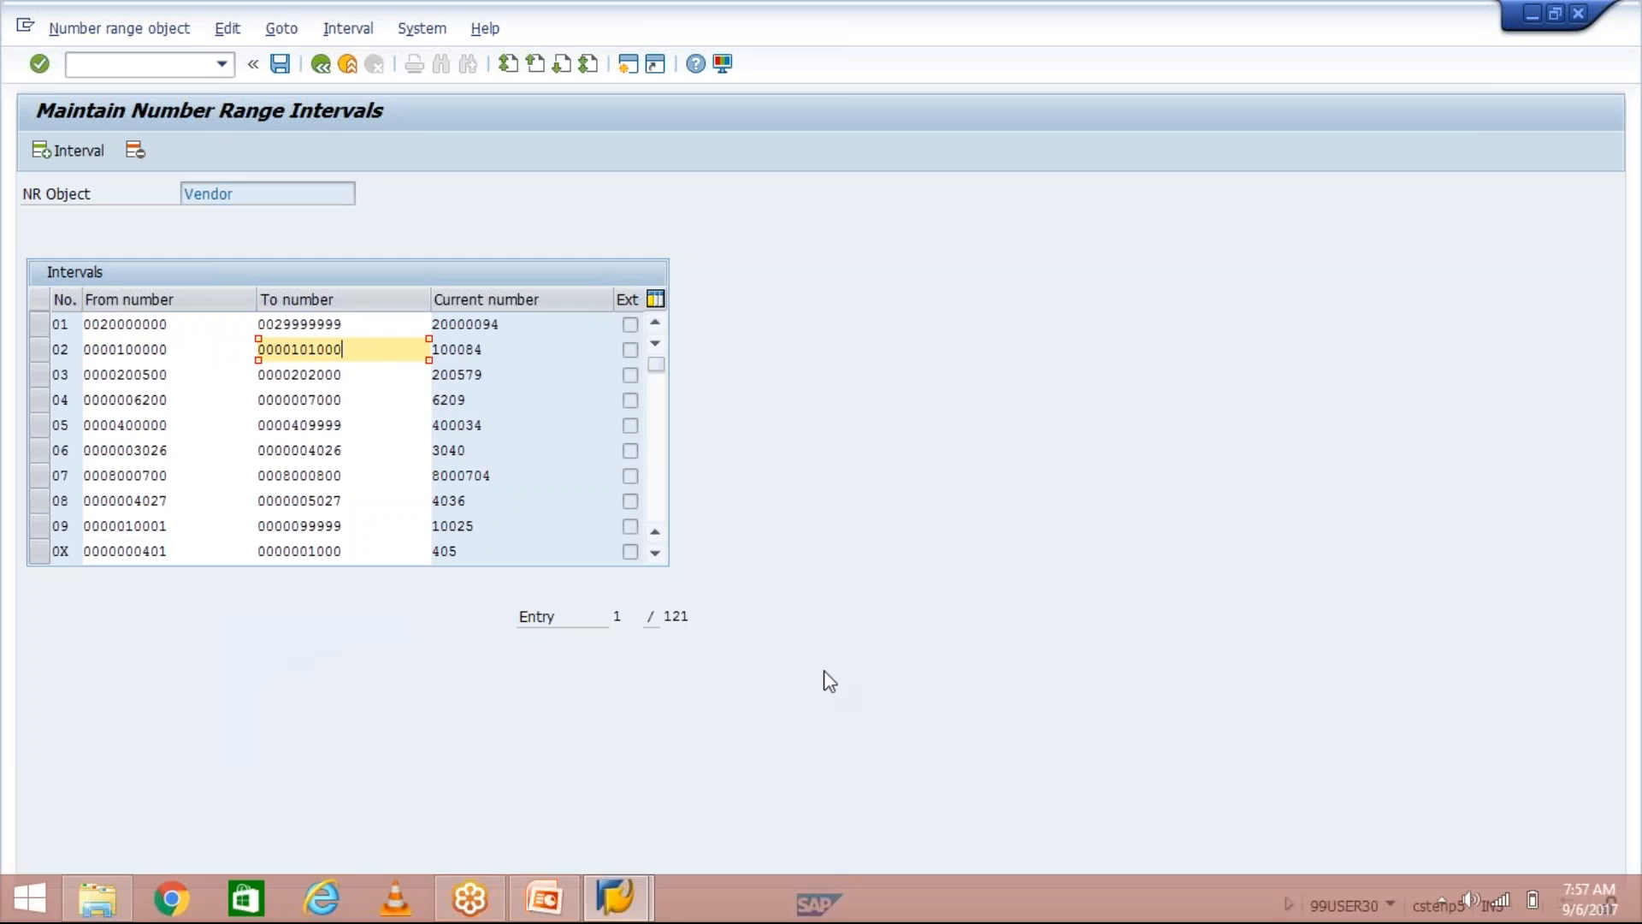
Step: Open the Class workbook from the desktop in Excel and enter an example range of 1000 to 2000 in G3:H3
key(alt+Tab)
key(super+d)
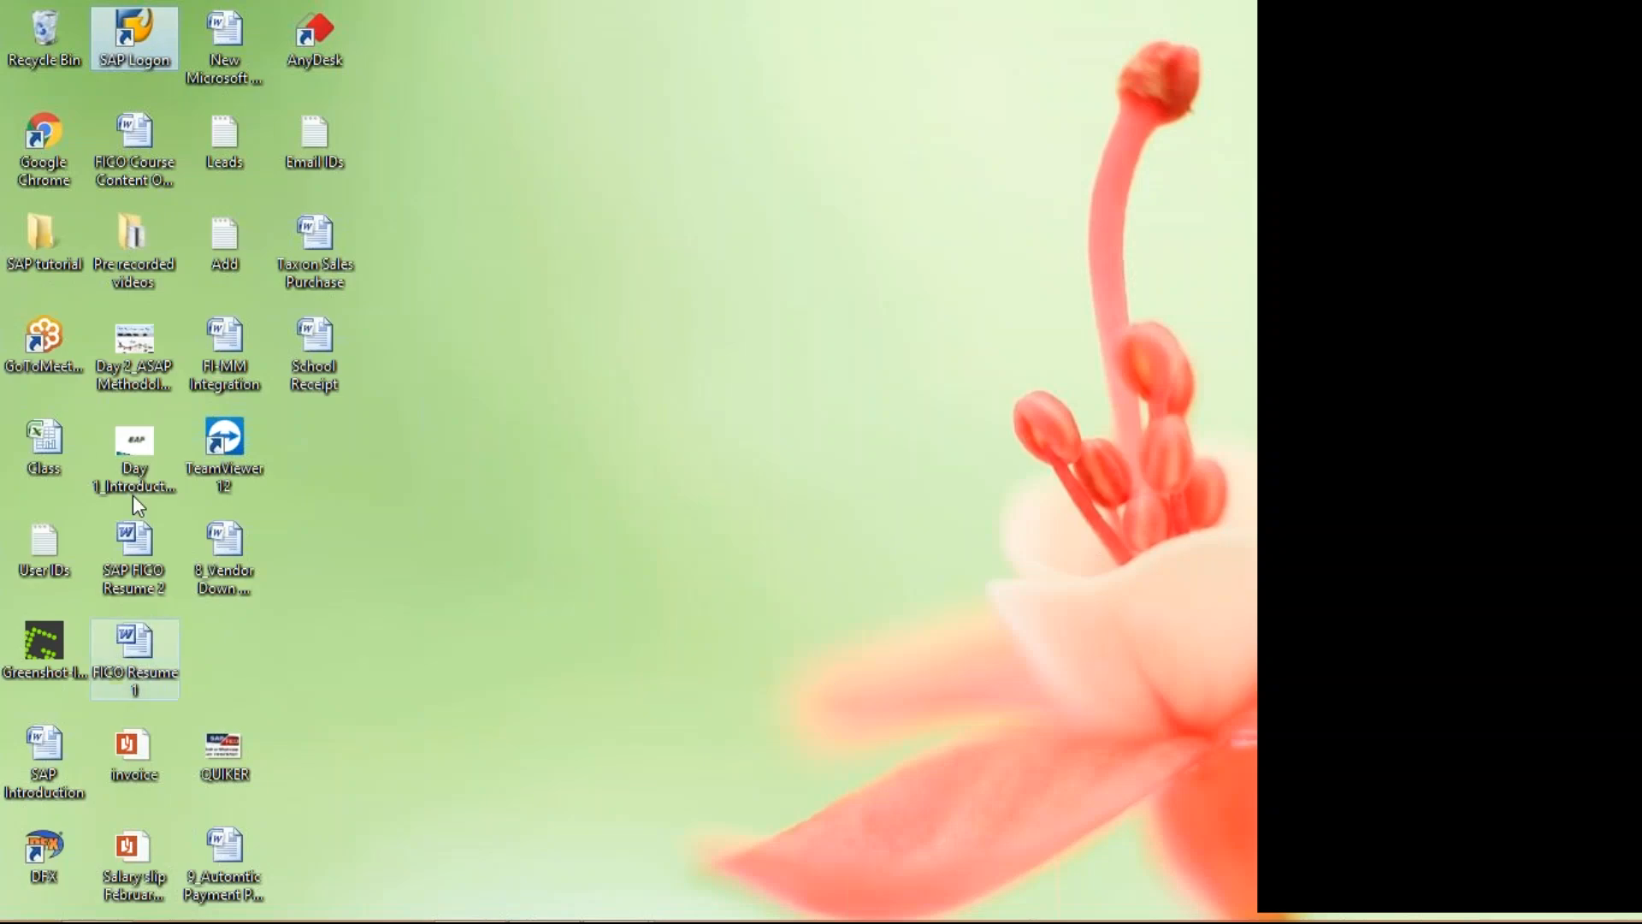
double_click(55, 430)
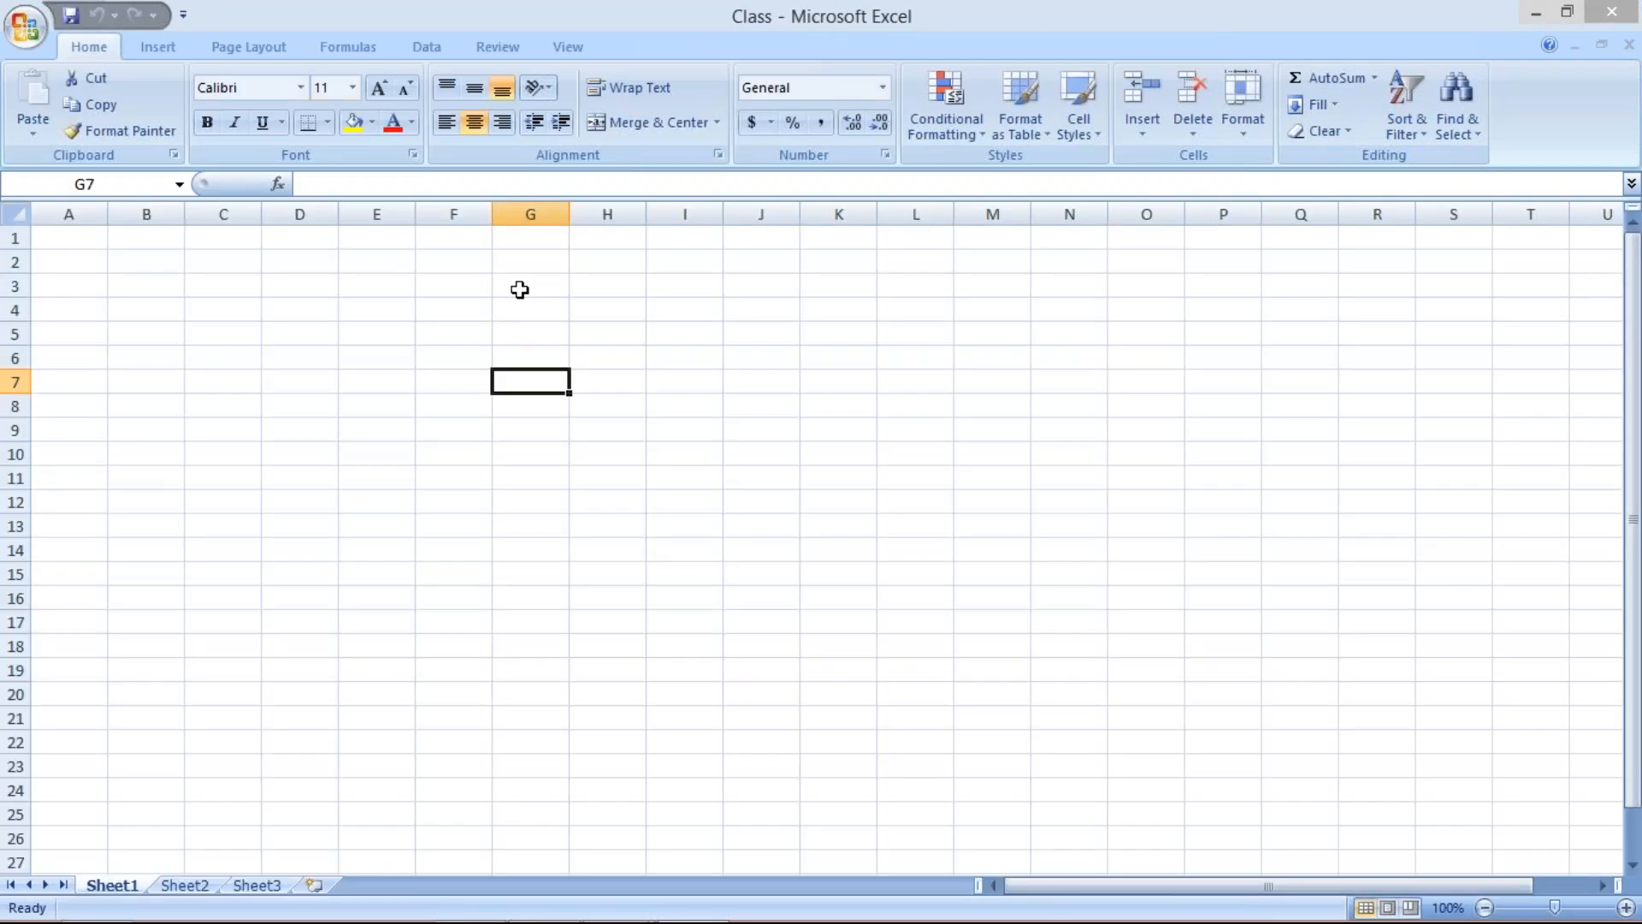
click(519, 290)
text(1000)
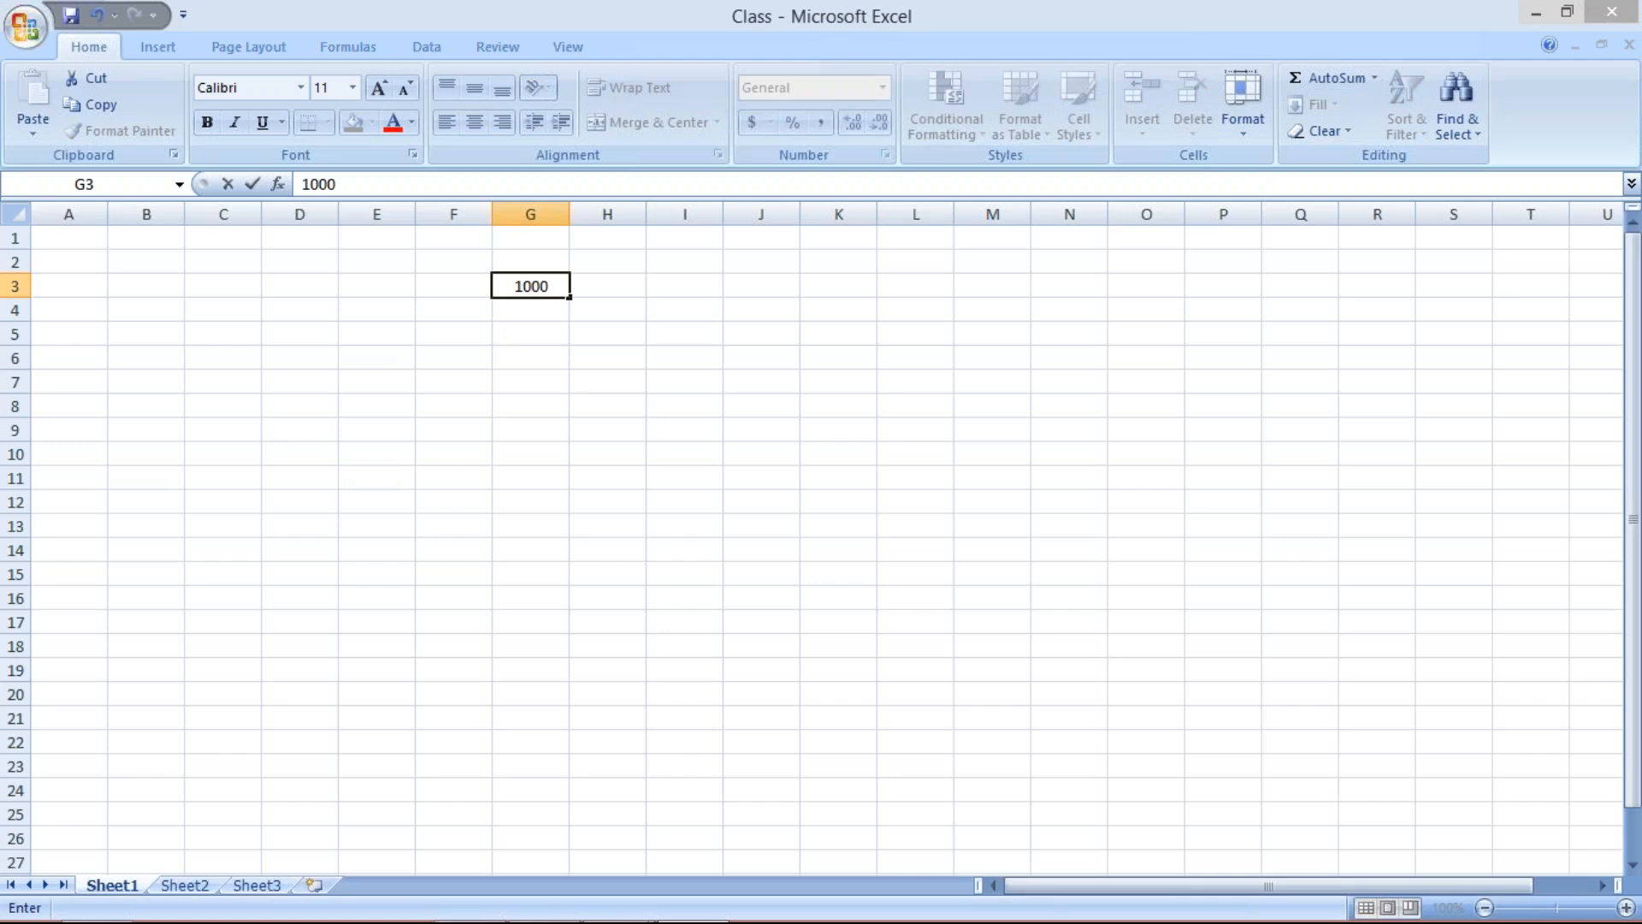
key(Tab)
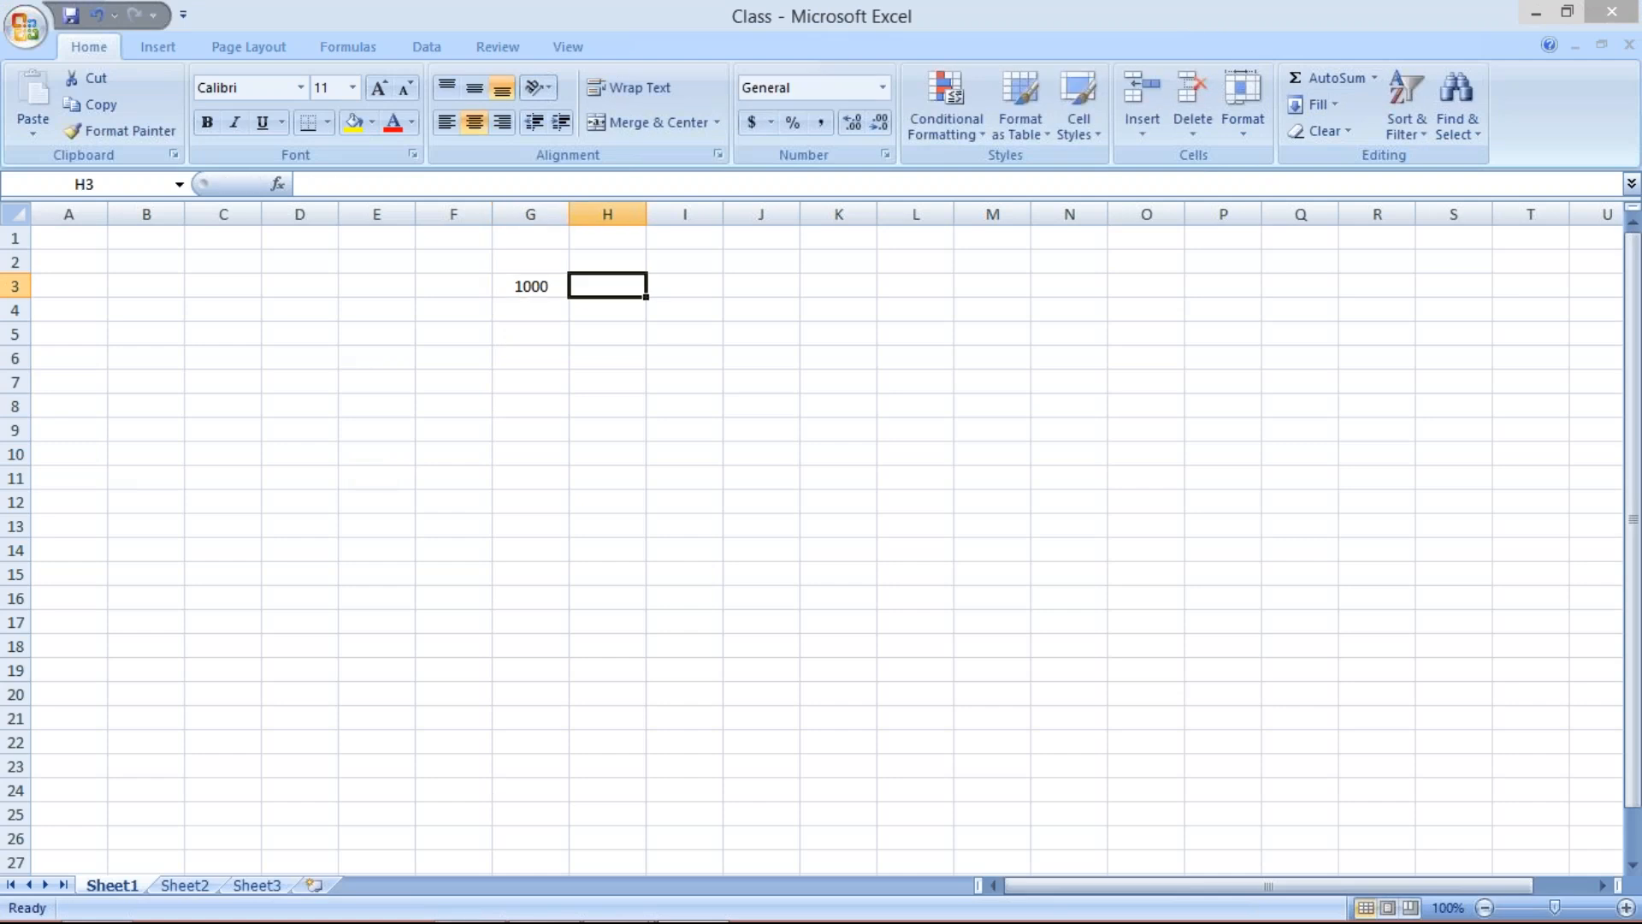
text(2000)
key(Return)
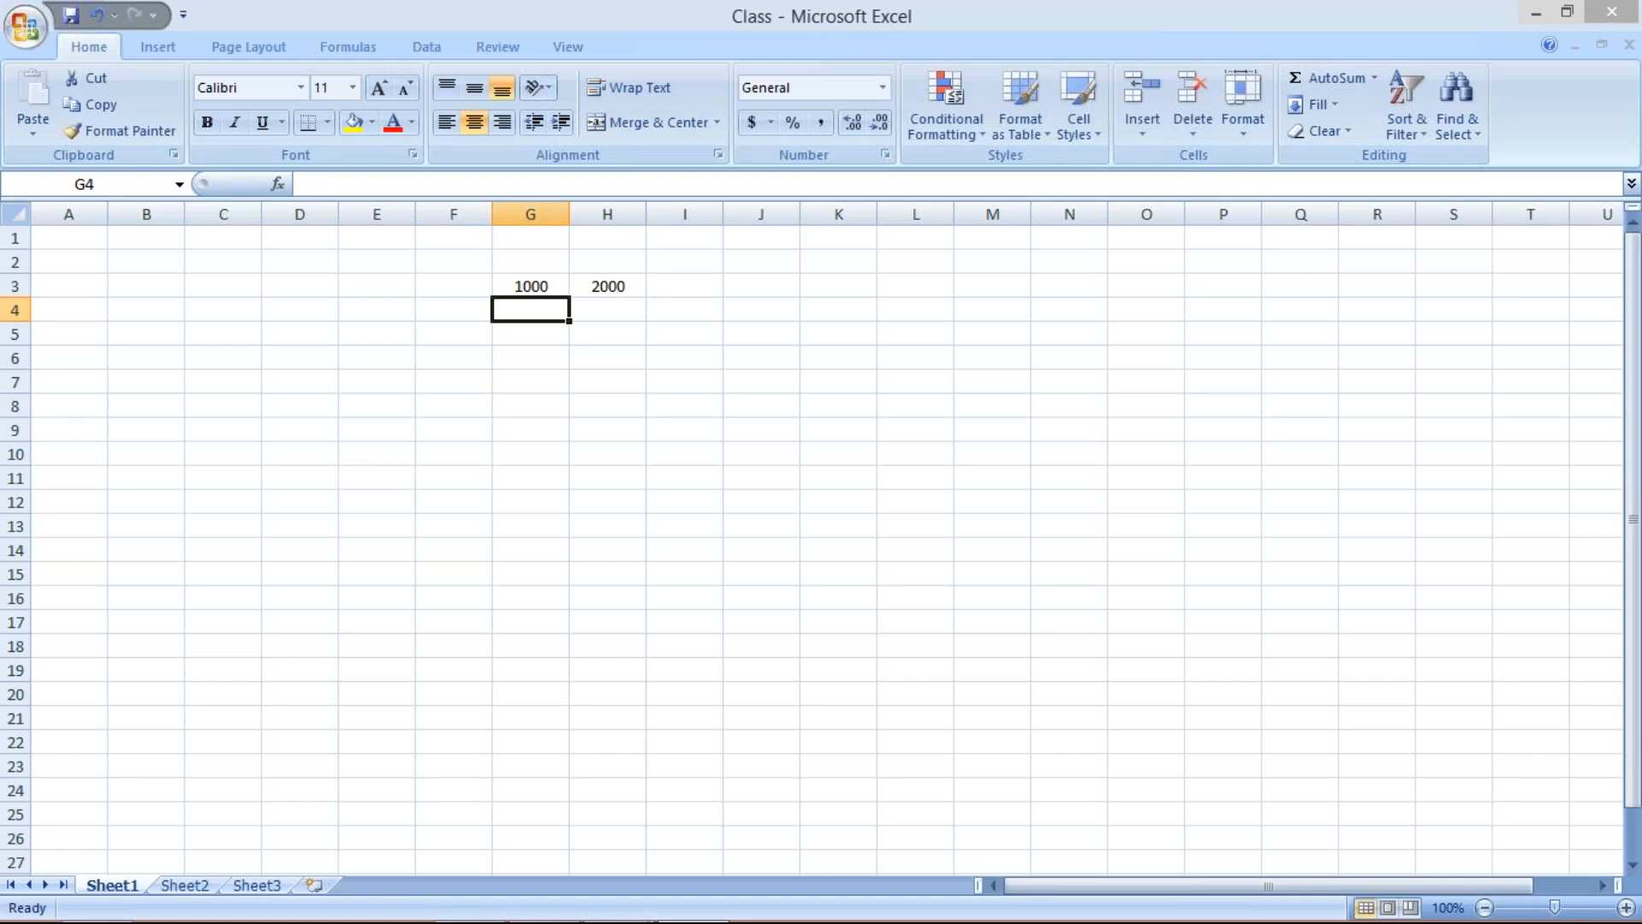
Step: Add two more example ranges, 2001 to 3000 in G4:H4 and 3000 to 4000 in G5:H5
text(2001)
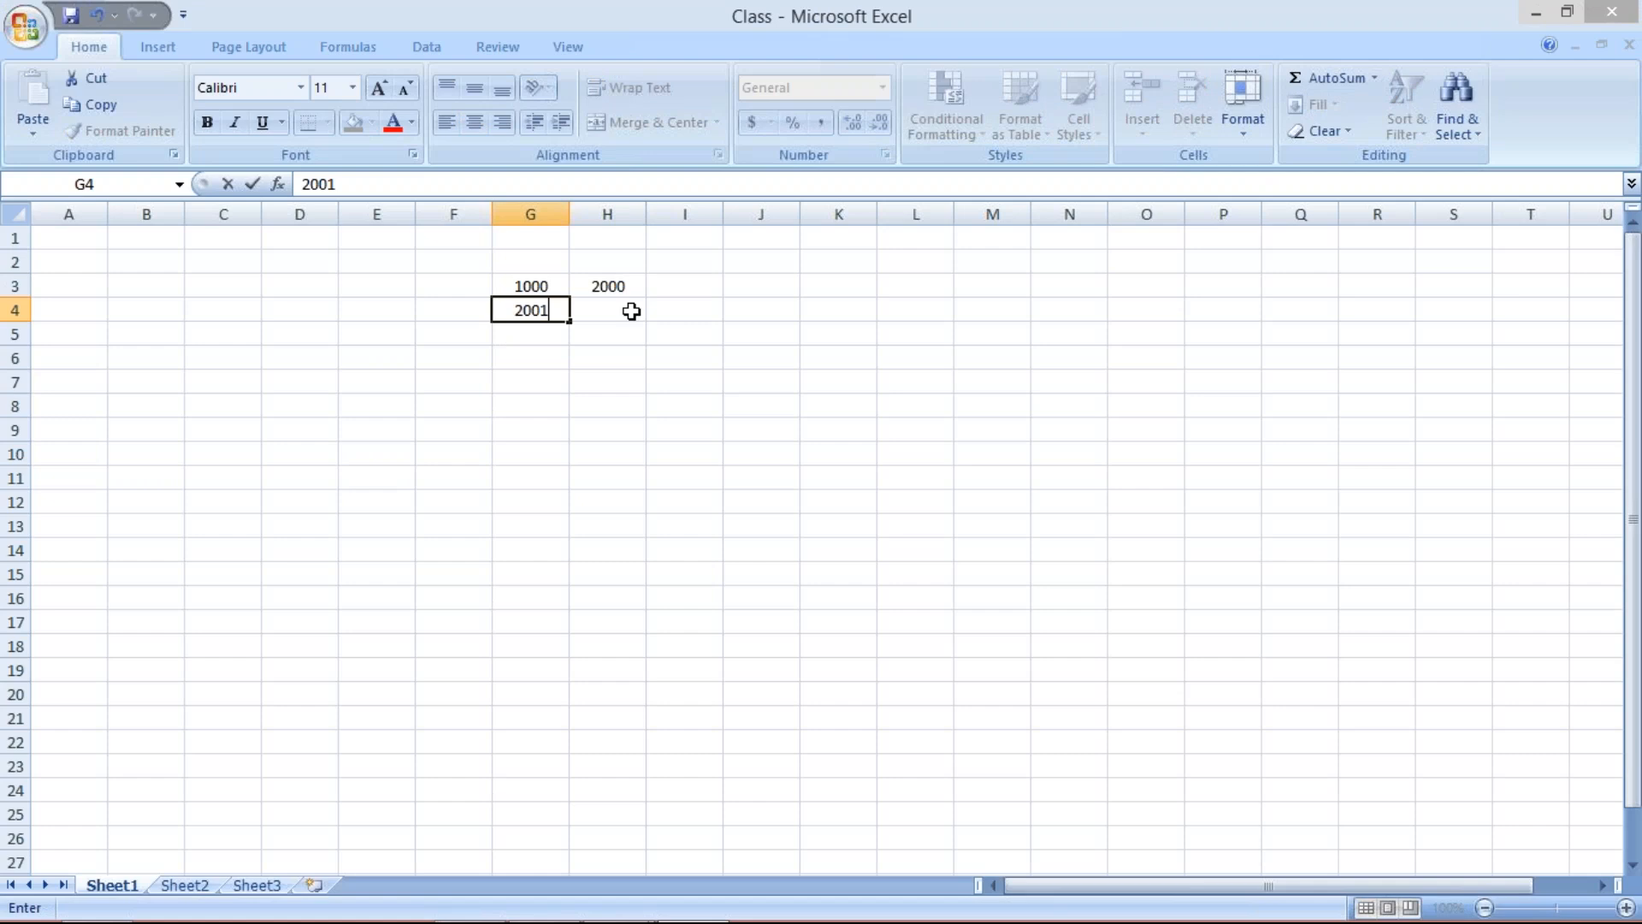
click(631, 311)
text(3000)
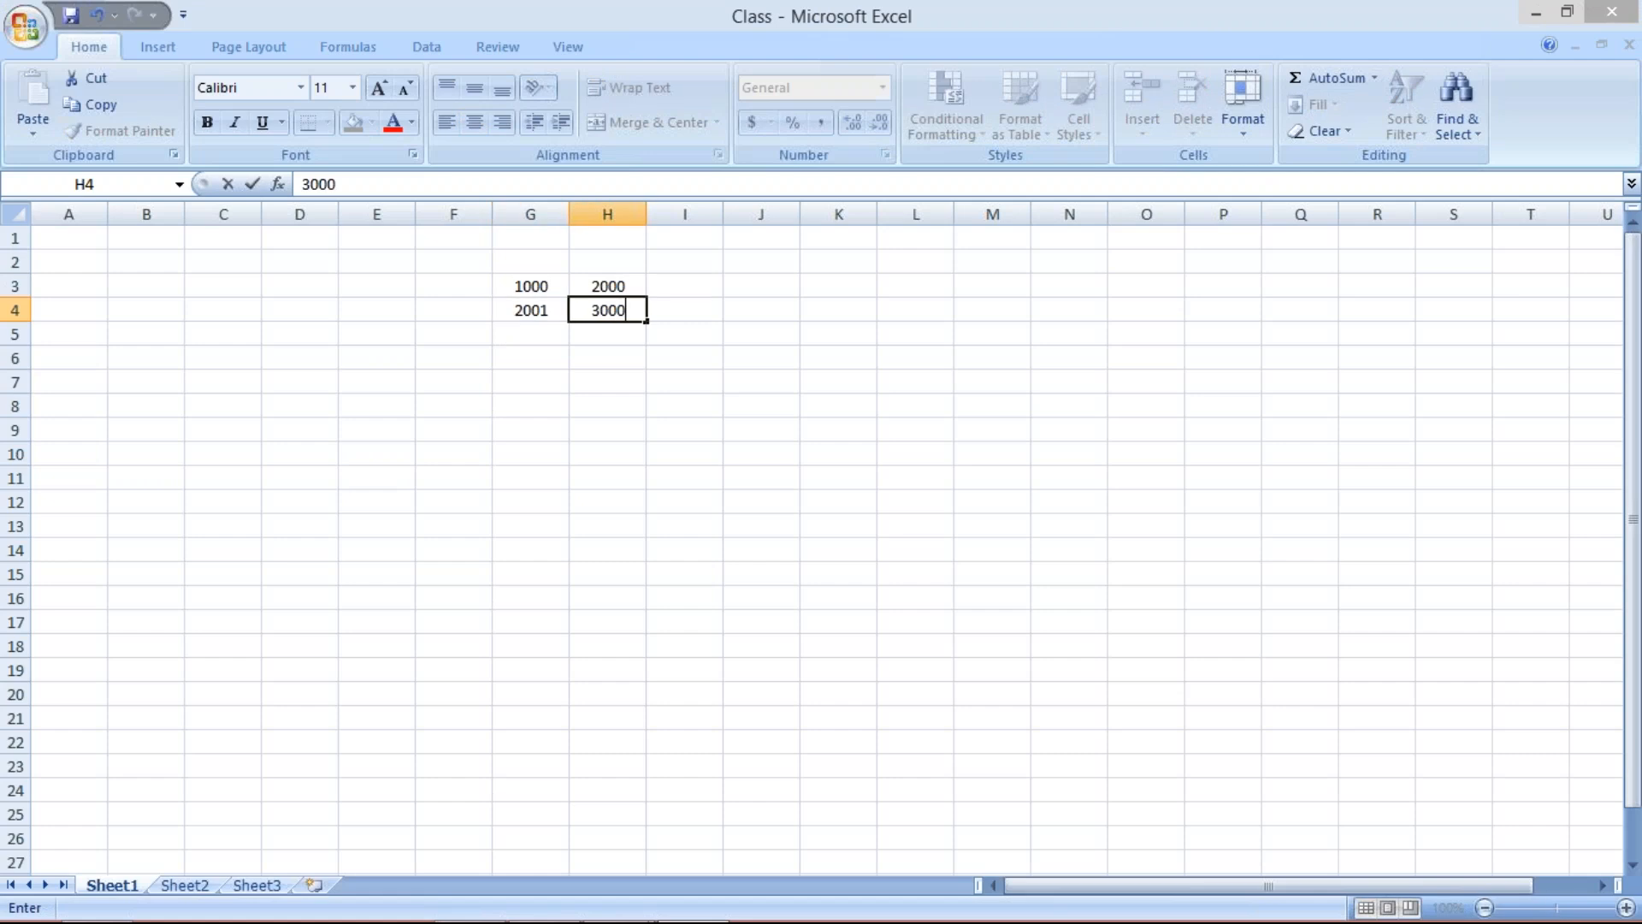
key(Return)
click(536, 335)
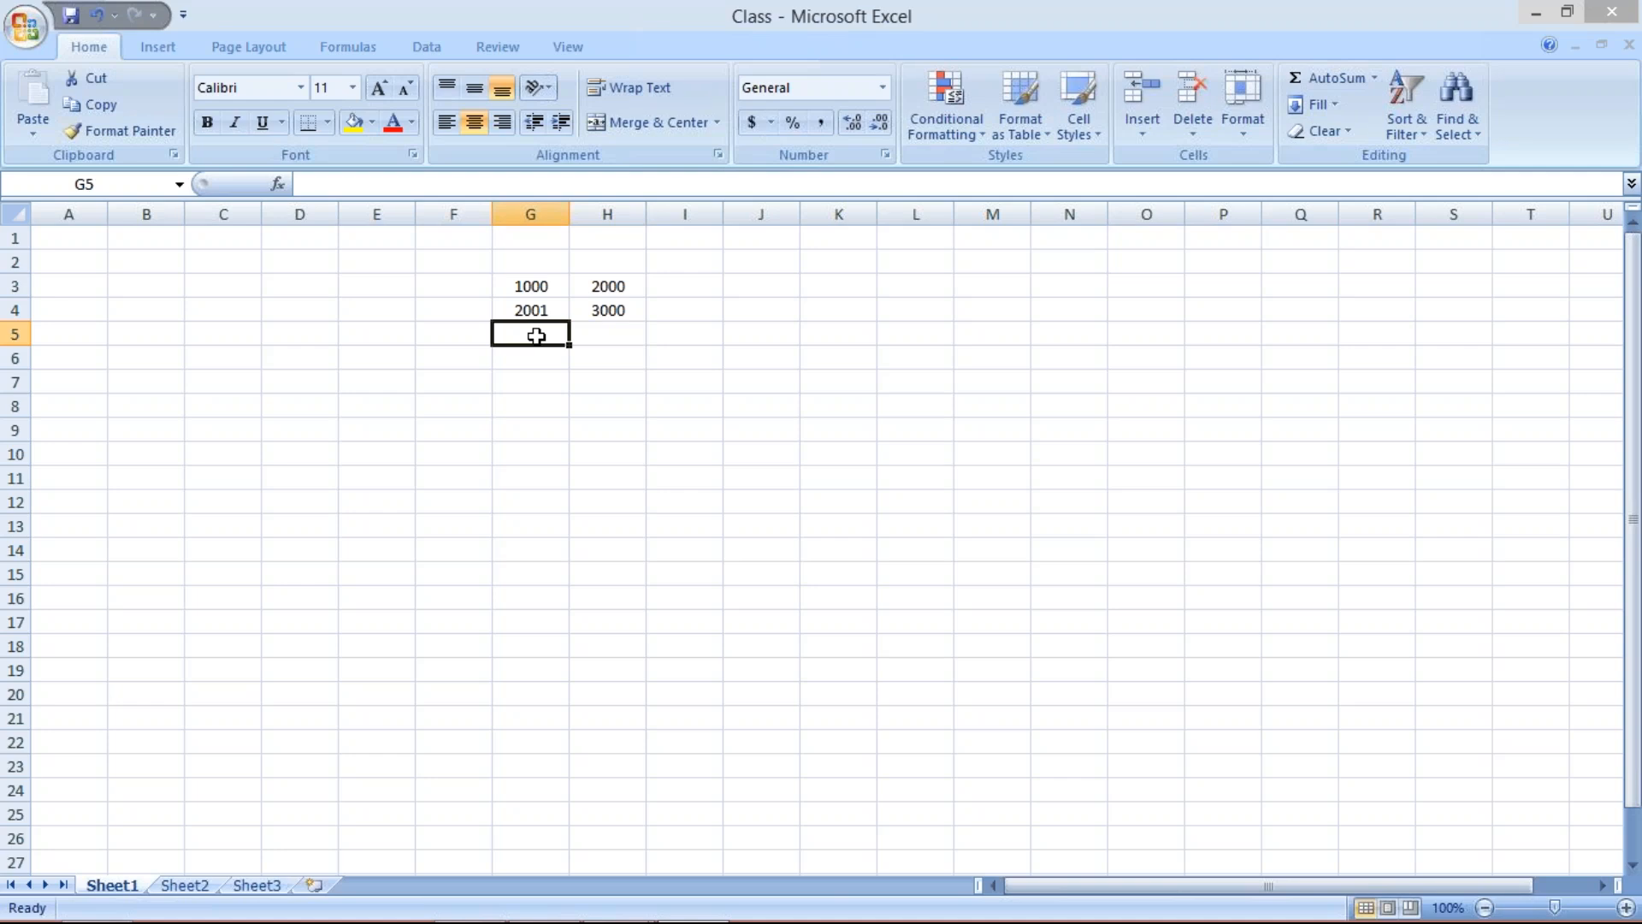
text(3000)
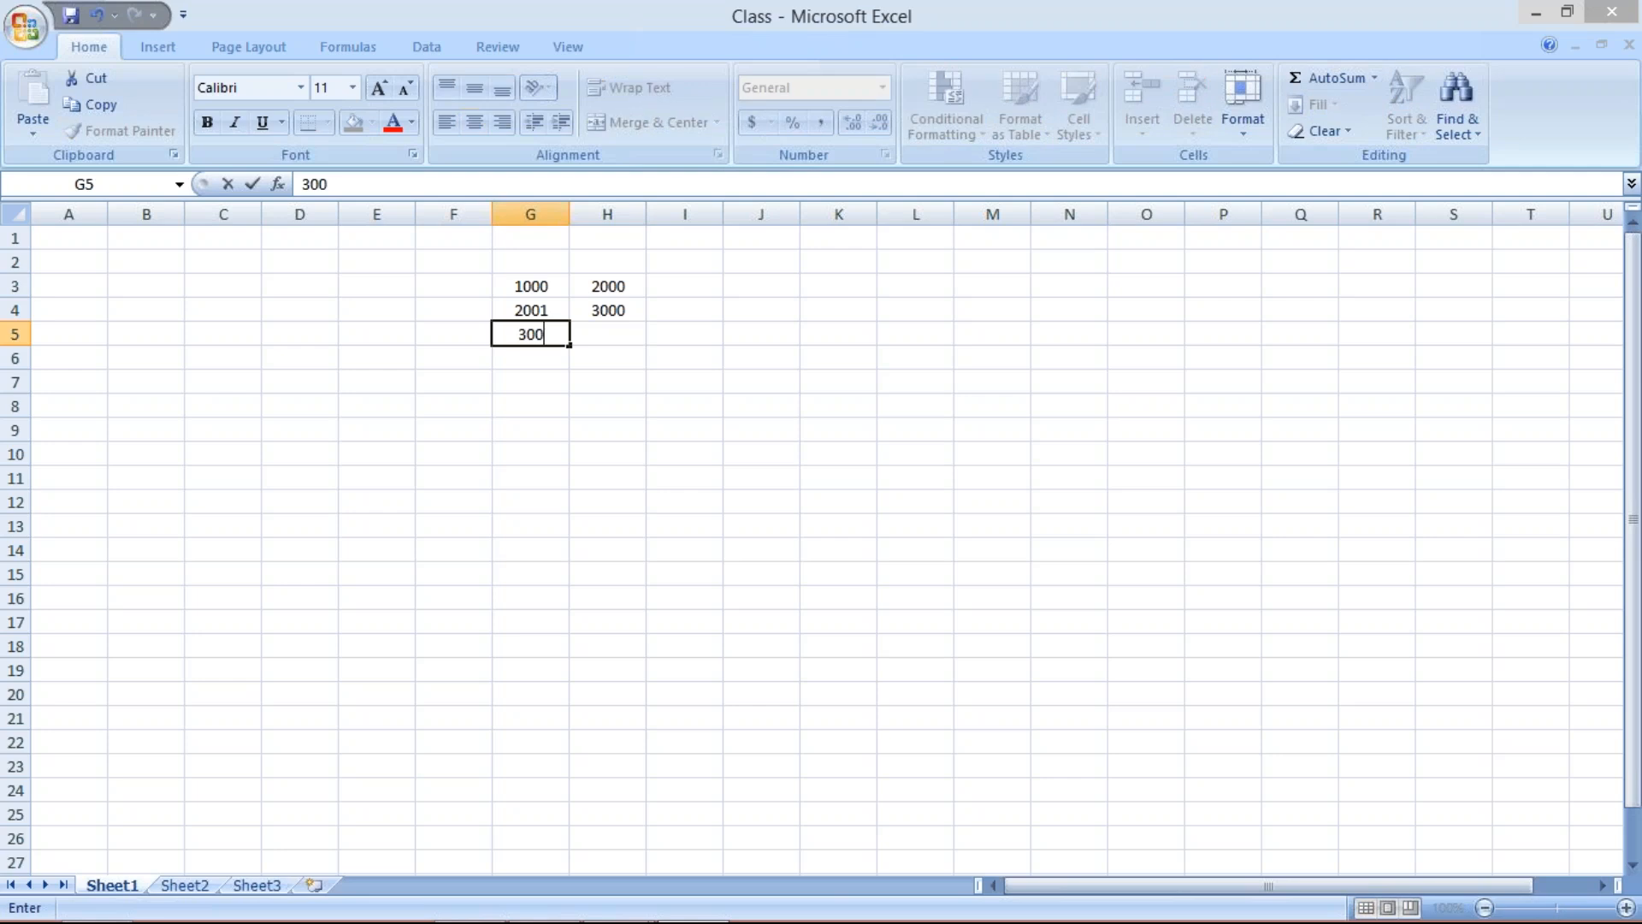
click(585, 336)
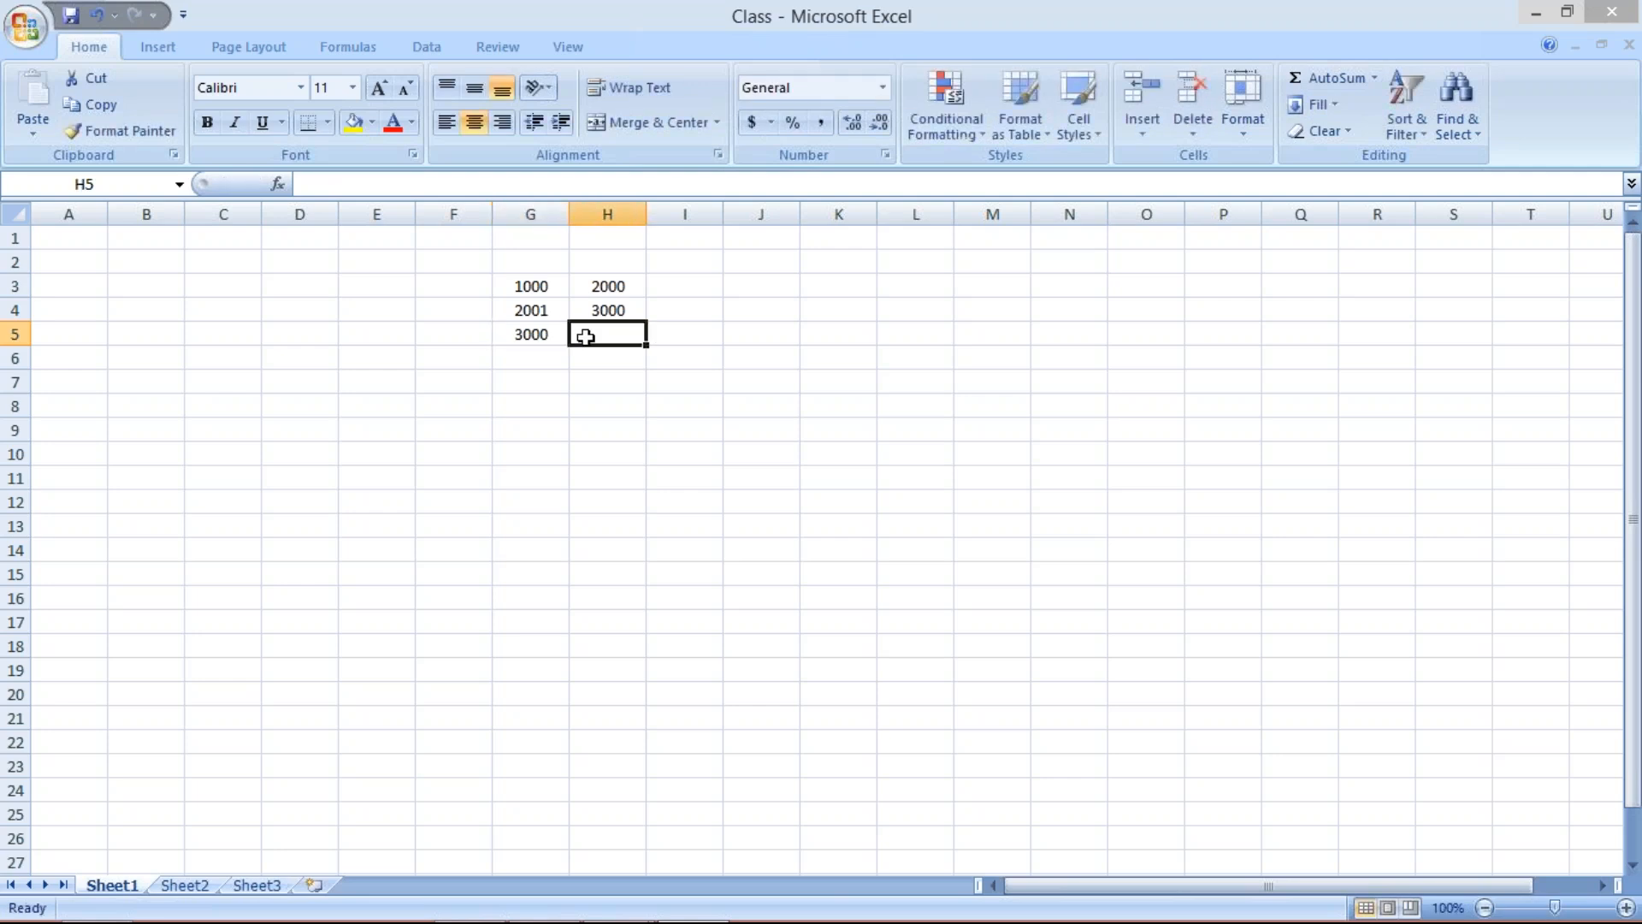
text(4000)
key(Return)
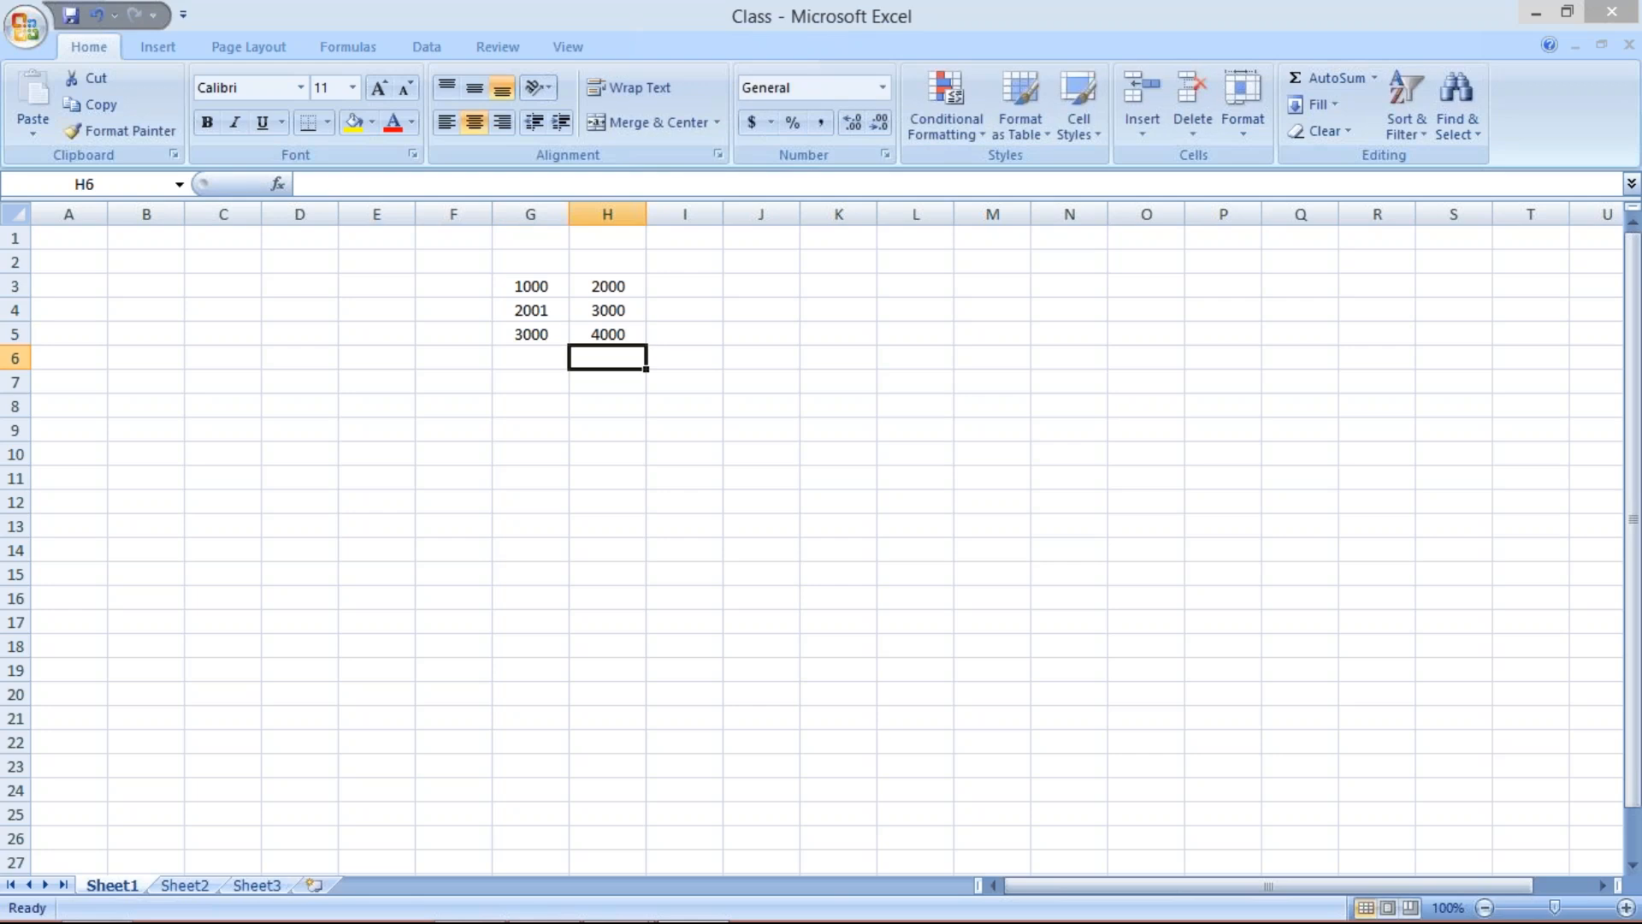
Step: Set the start of the third range in G5 to 3001 so it does not overlap the second range
click(536, 334)
drag(524, 311, 608, 310)
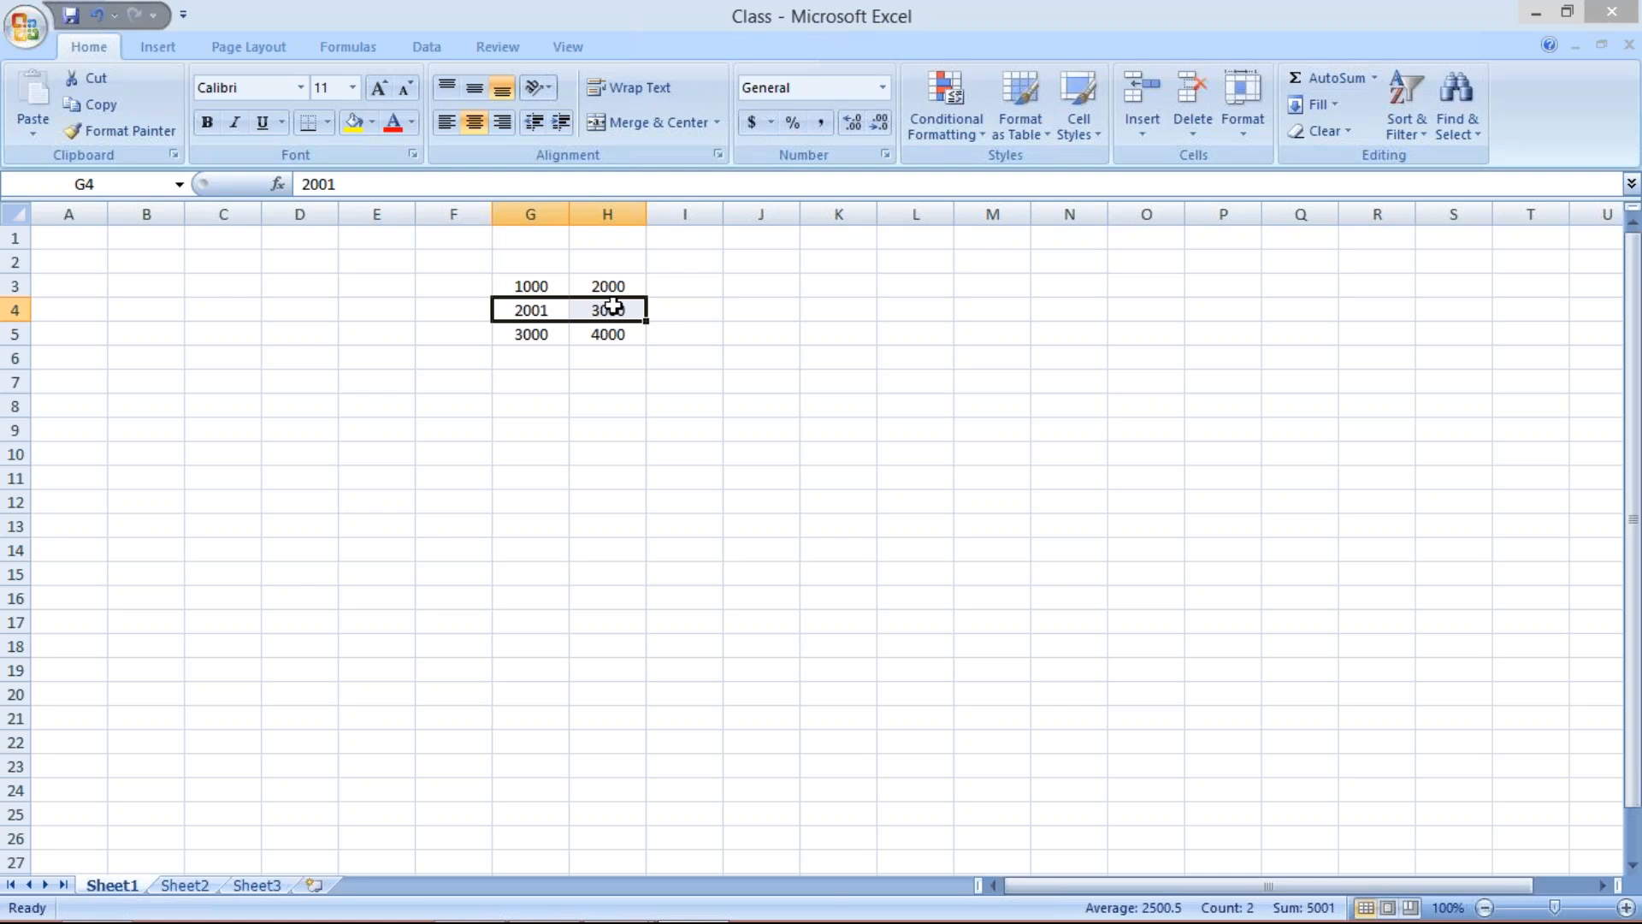
click(510, 336)
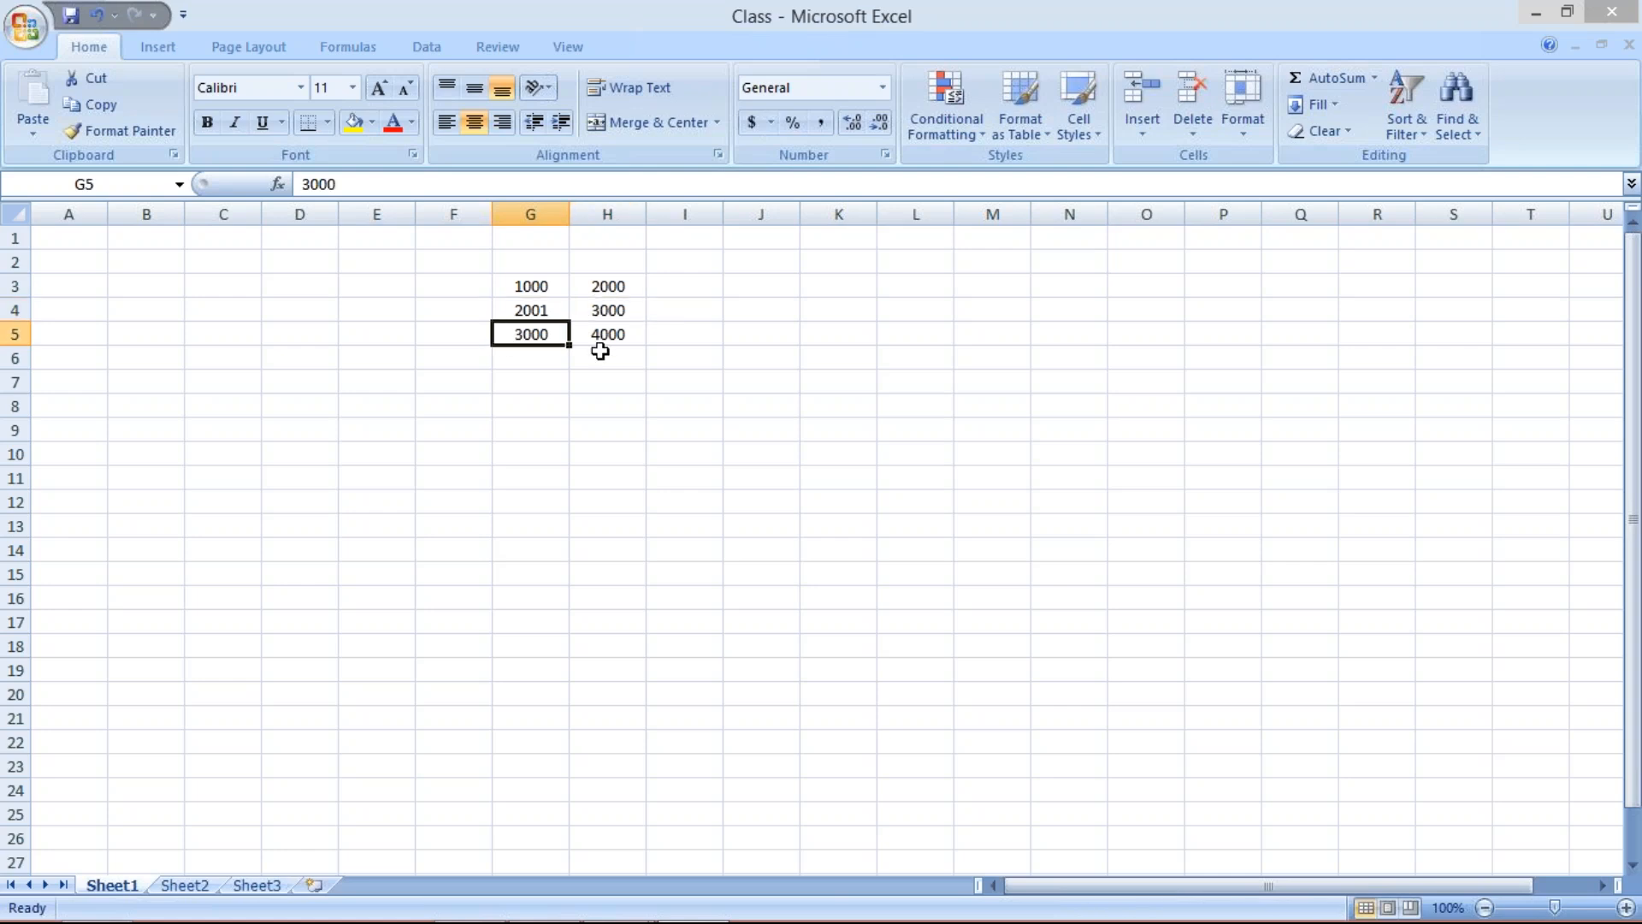
click(604, 340)
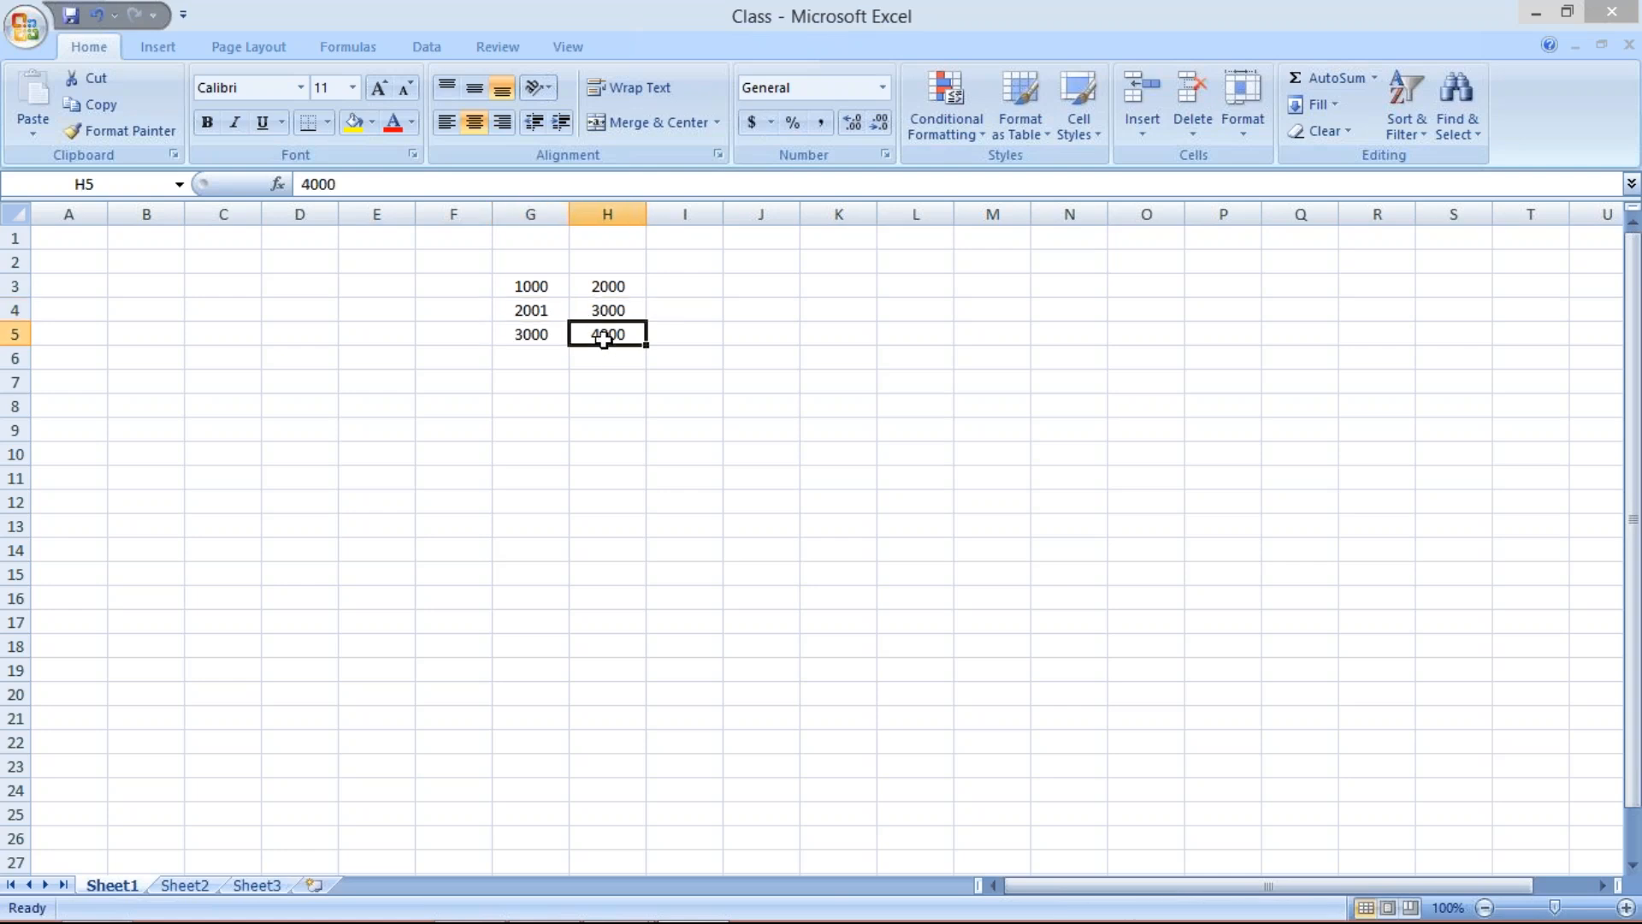
click(521, 336)
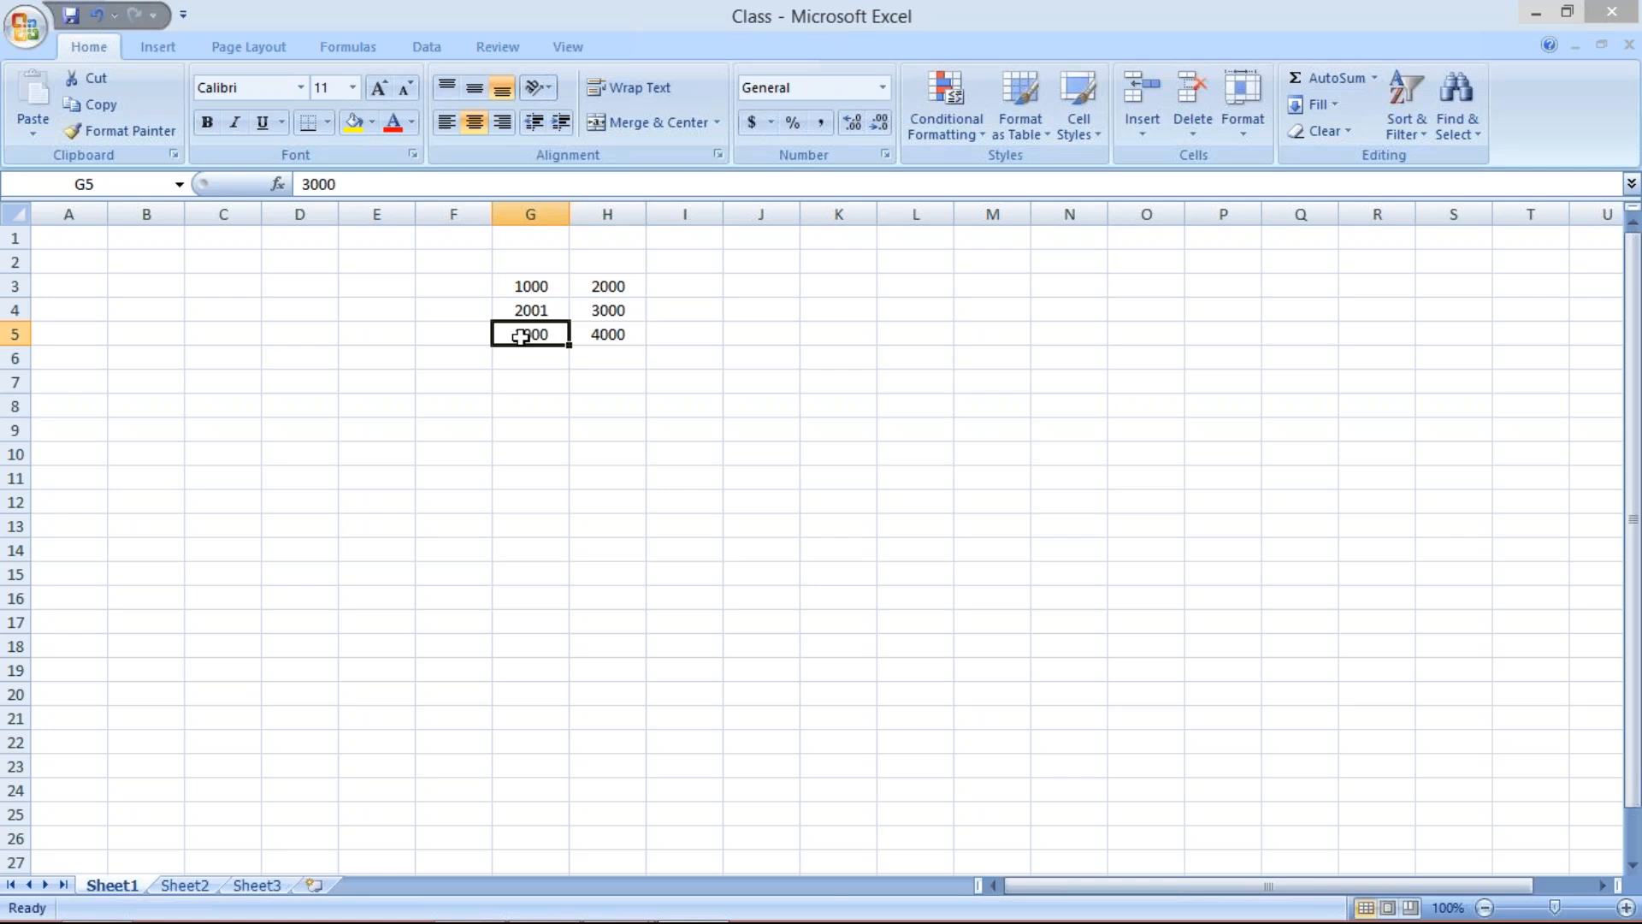
click(596, 307)
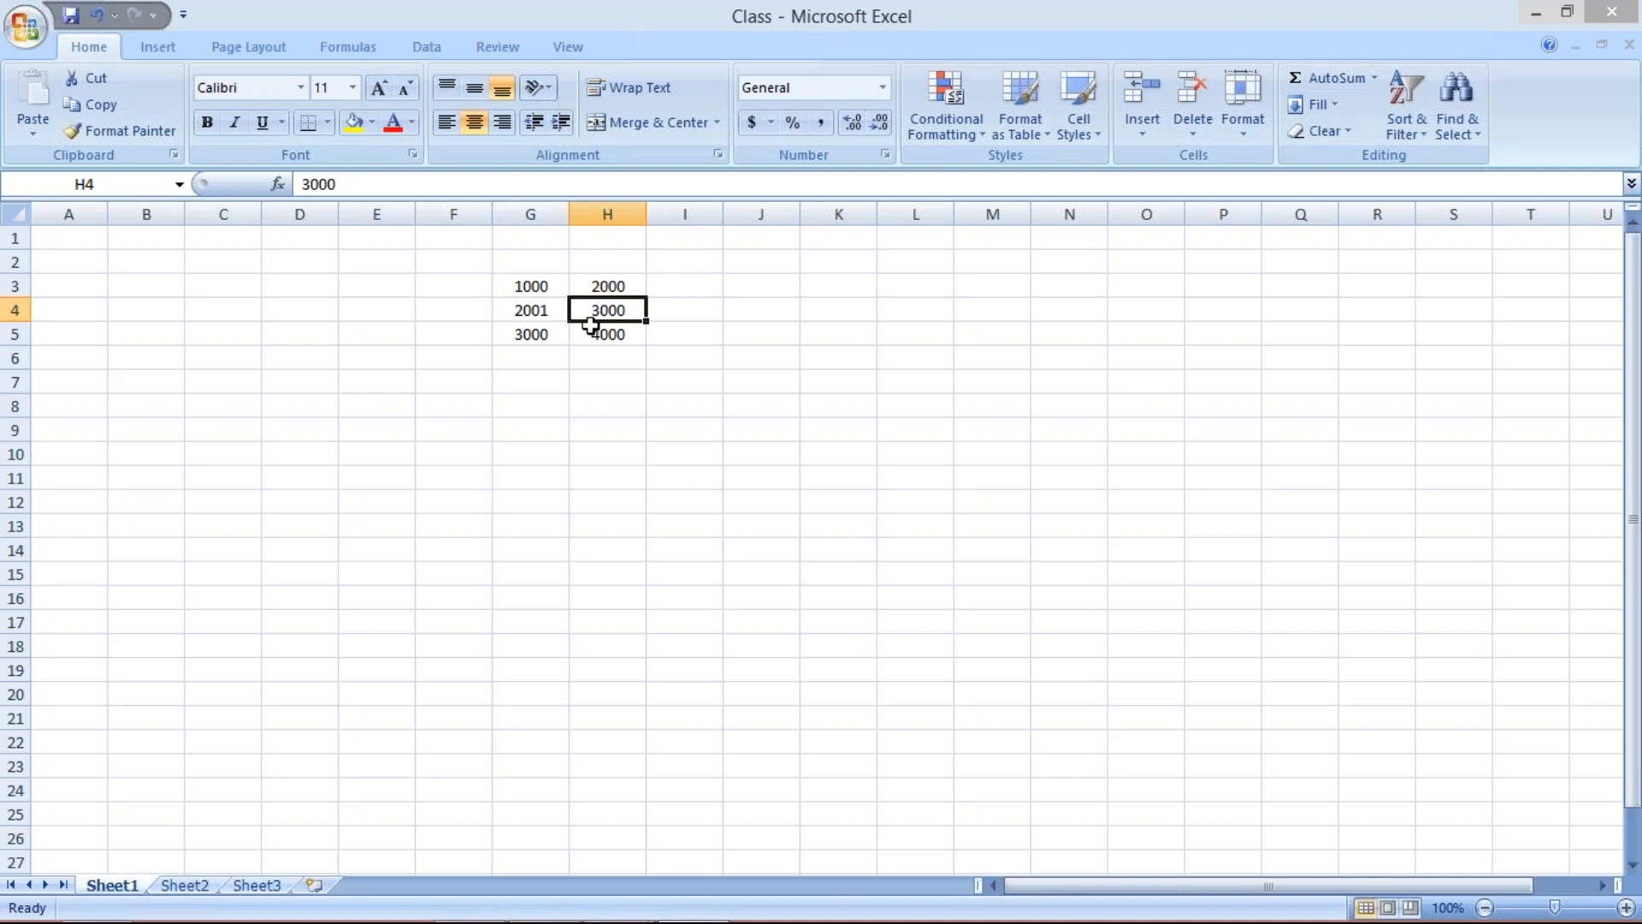
click(520, 334)
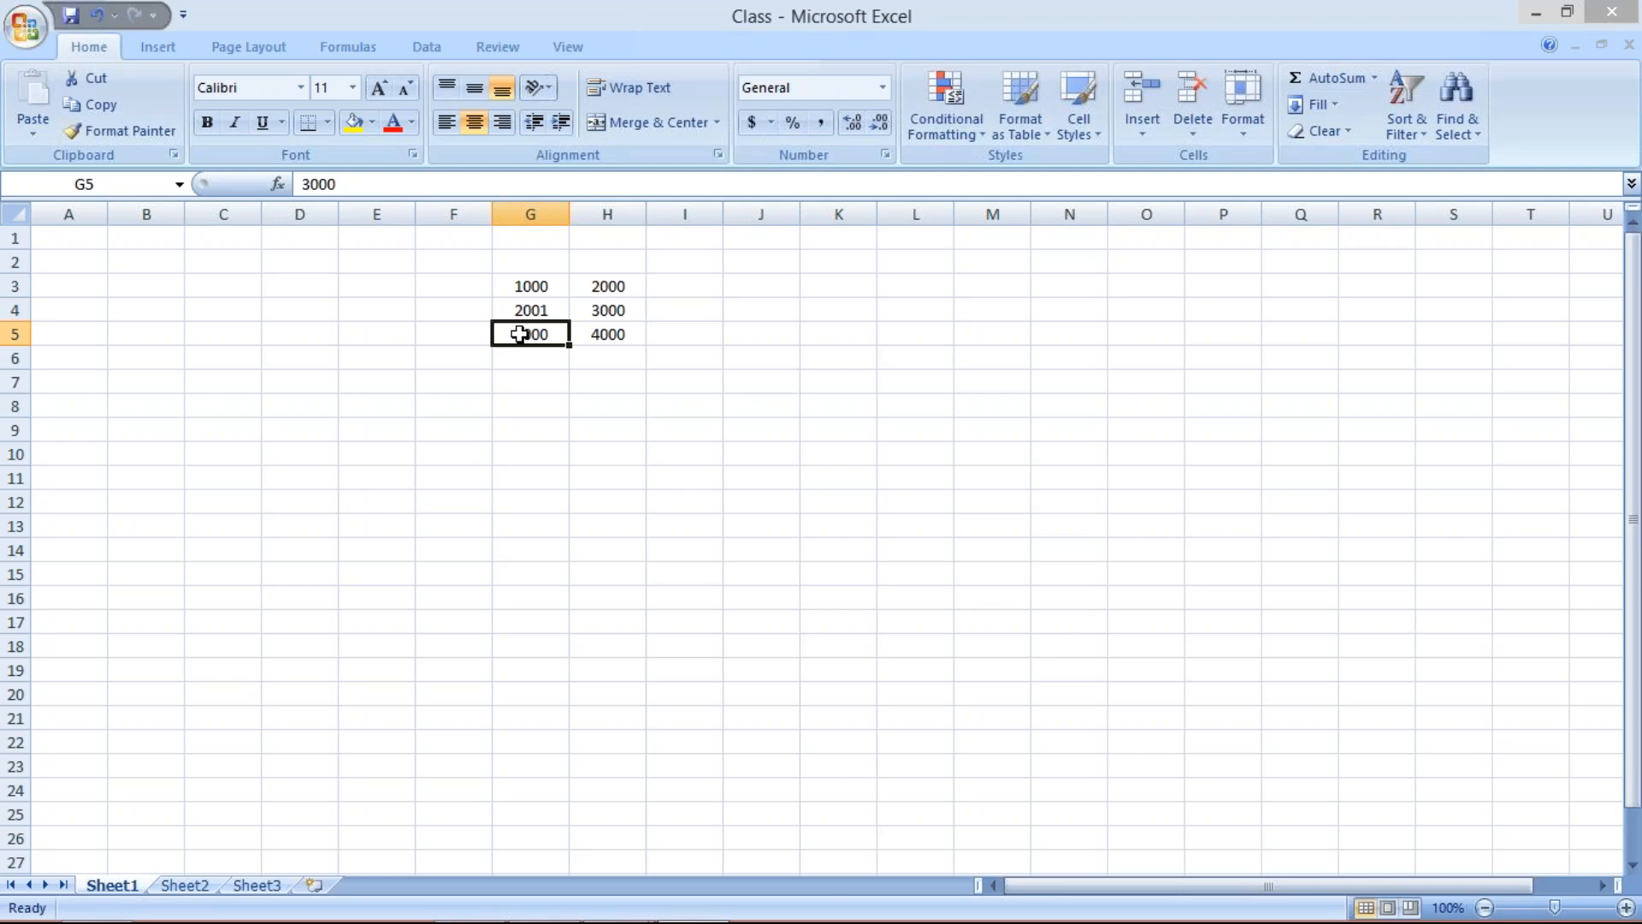
text(3001)
key(Return)
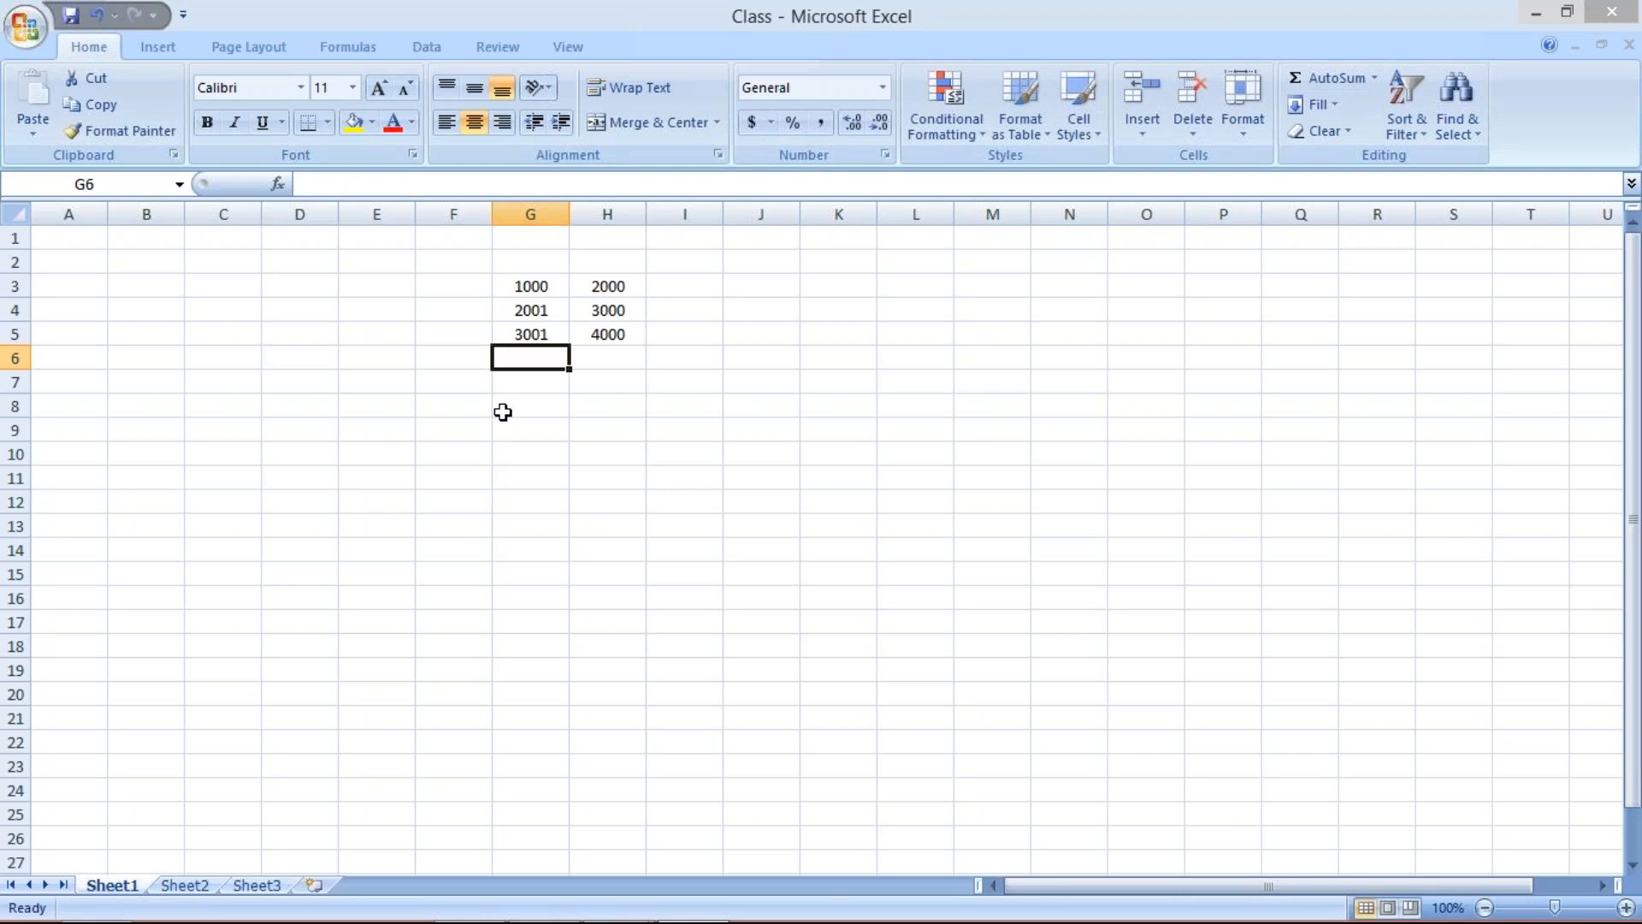
Step: Switch back to the SAP number range maintenance window and examine the end numbers of vendor intervals 03 and 04
click(609, 903)
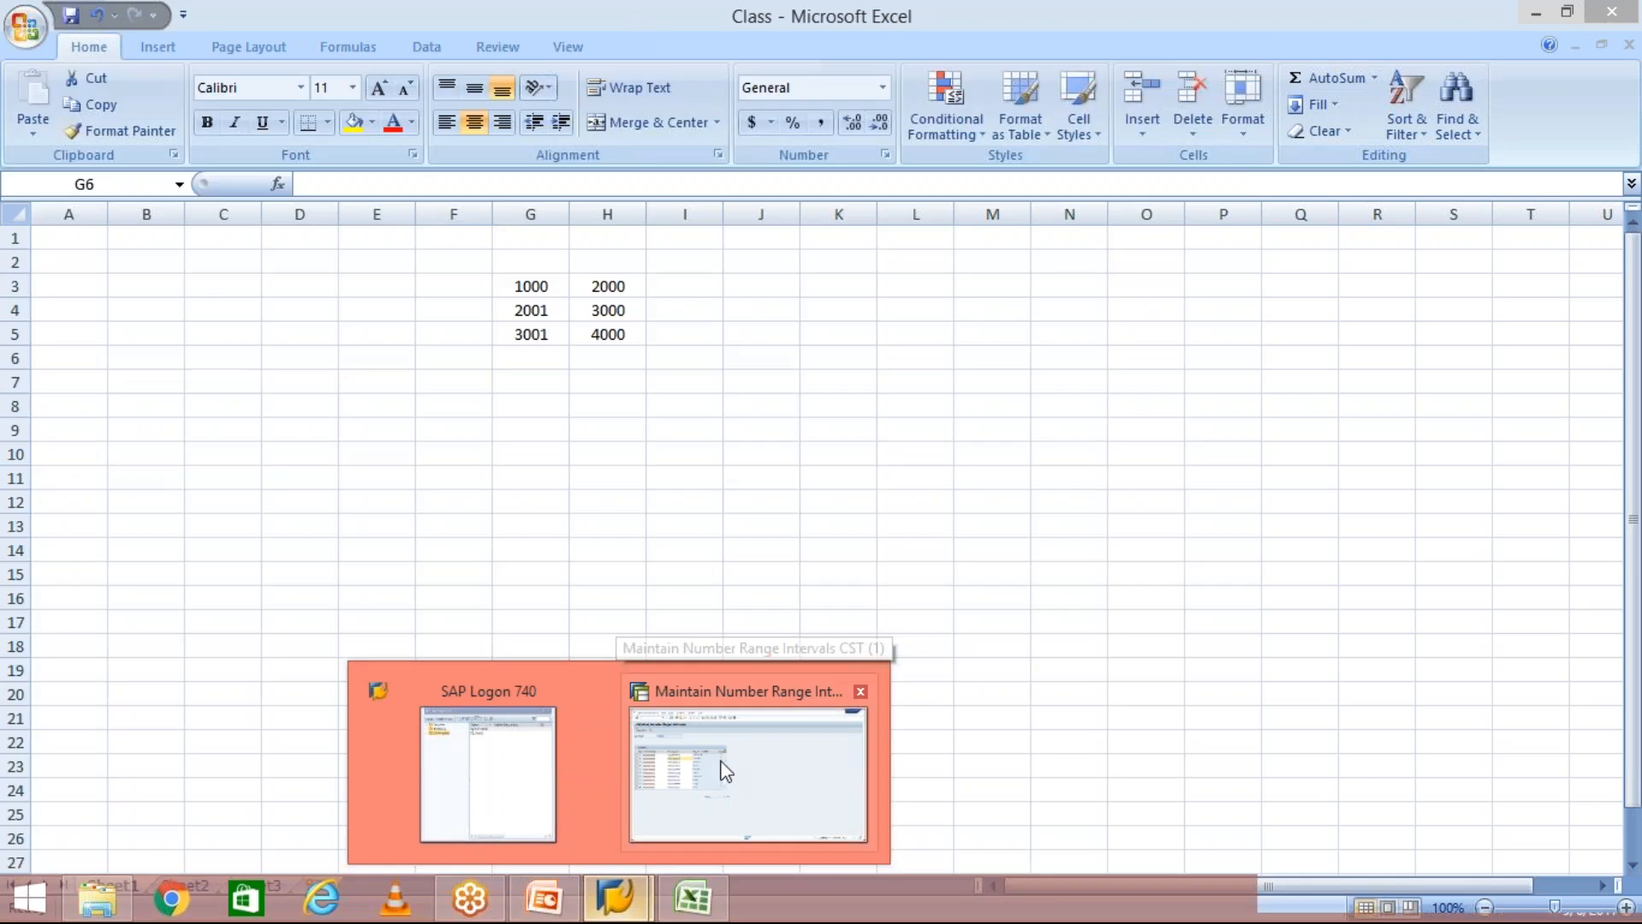
click(725, 770)
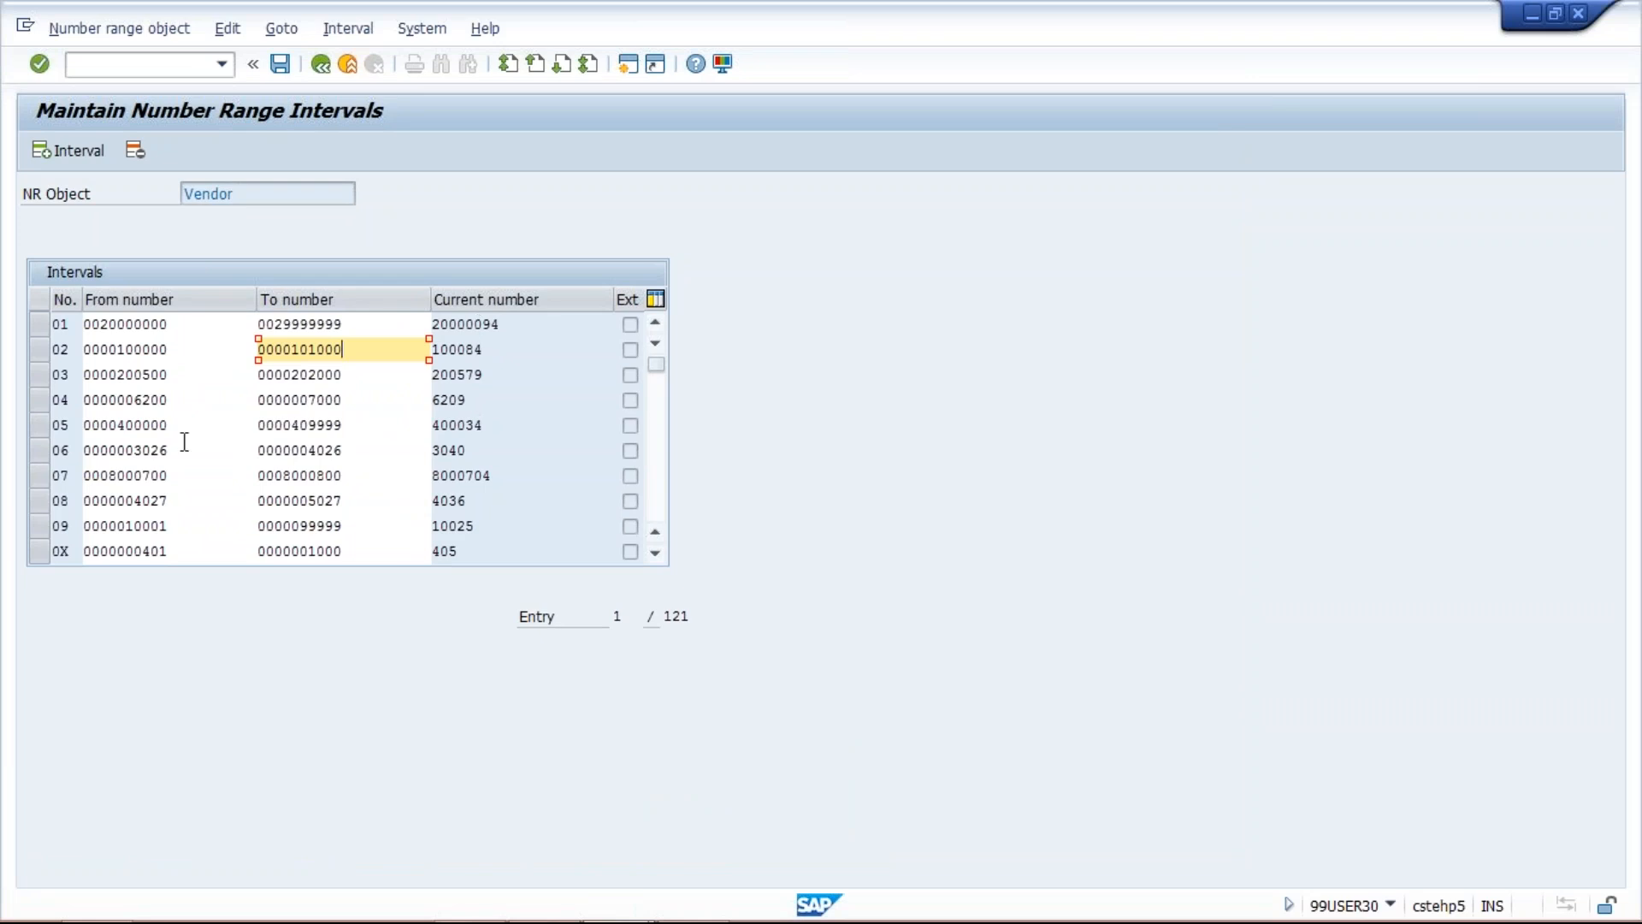
click(372, 382)
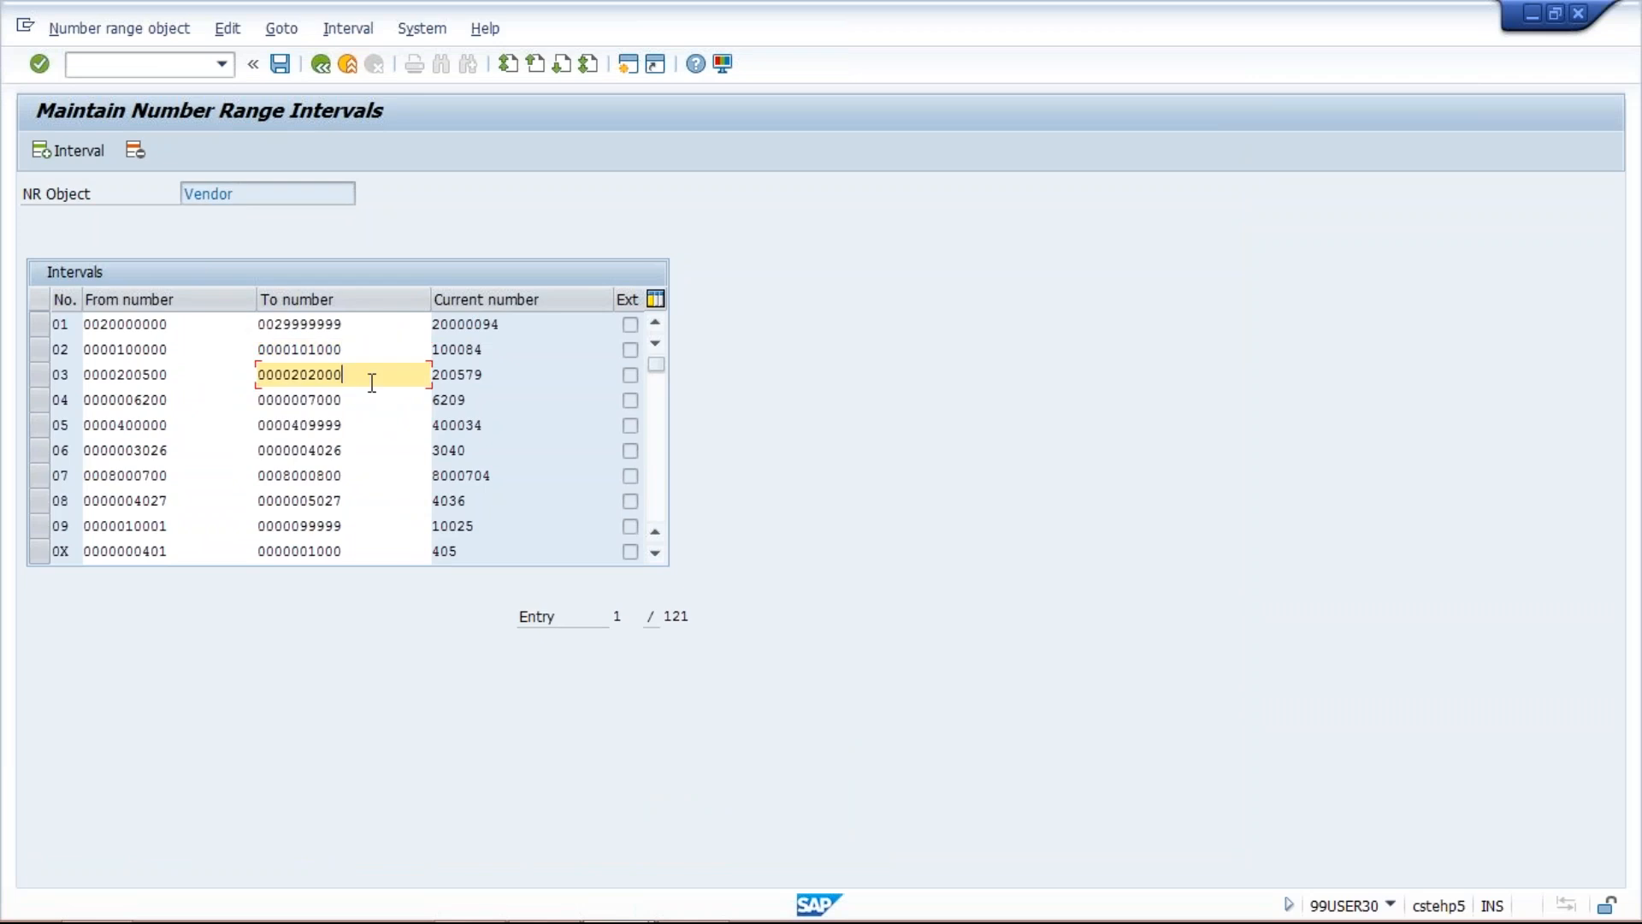
click(366, 396)
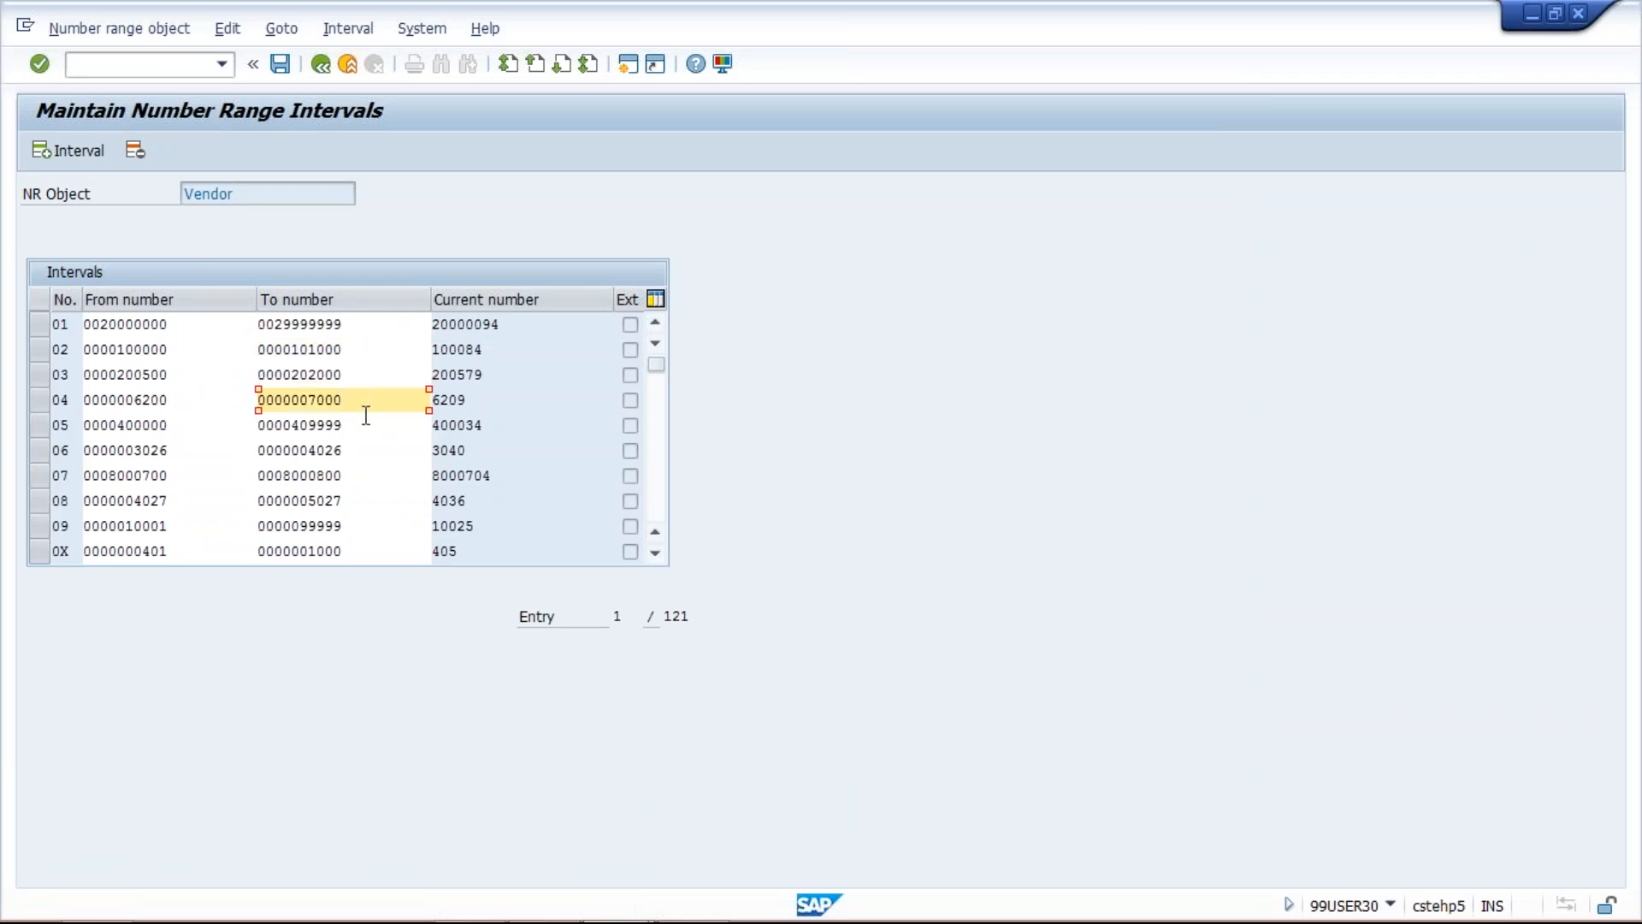
Step: Examine the end numbers of vendor intervals 05, 06 and 07
click(368, 431)
click(370, 460)
click(370, 481)
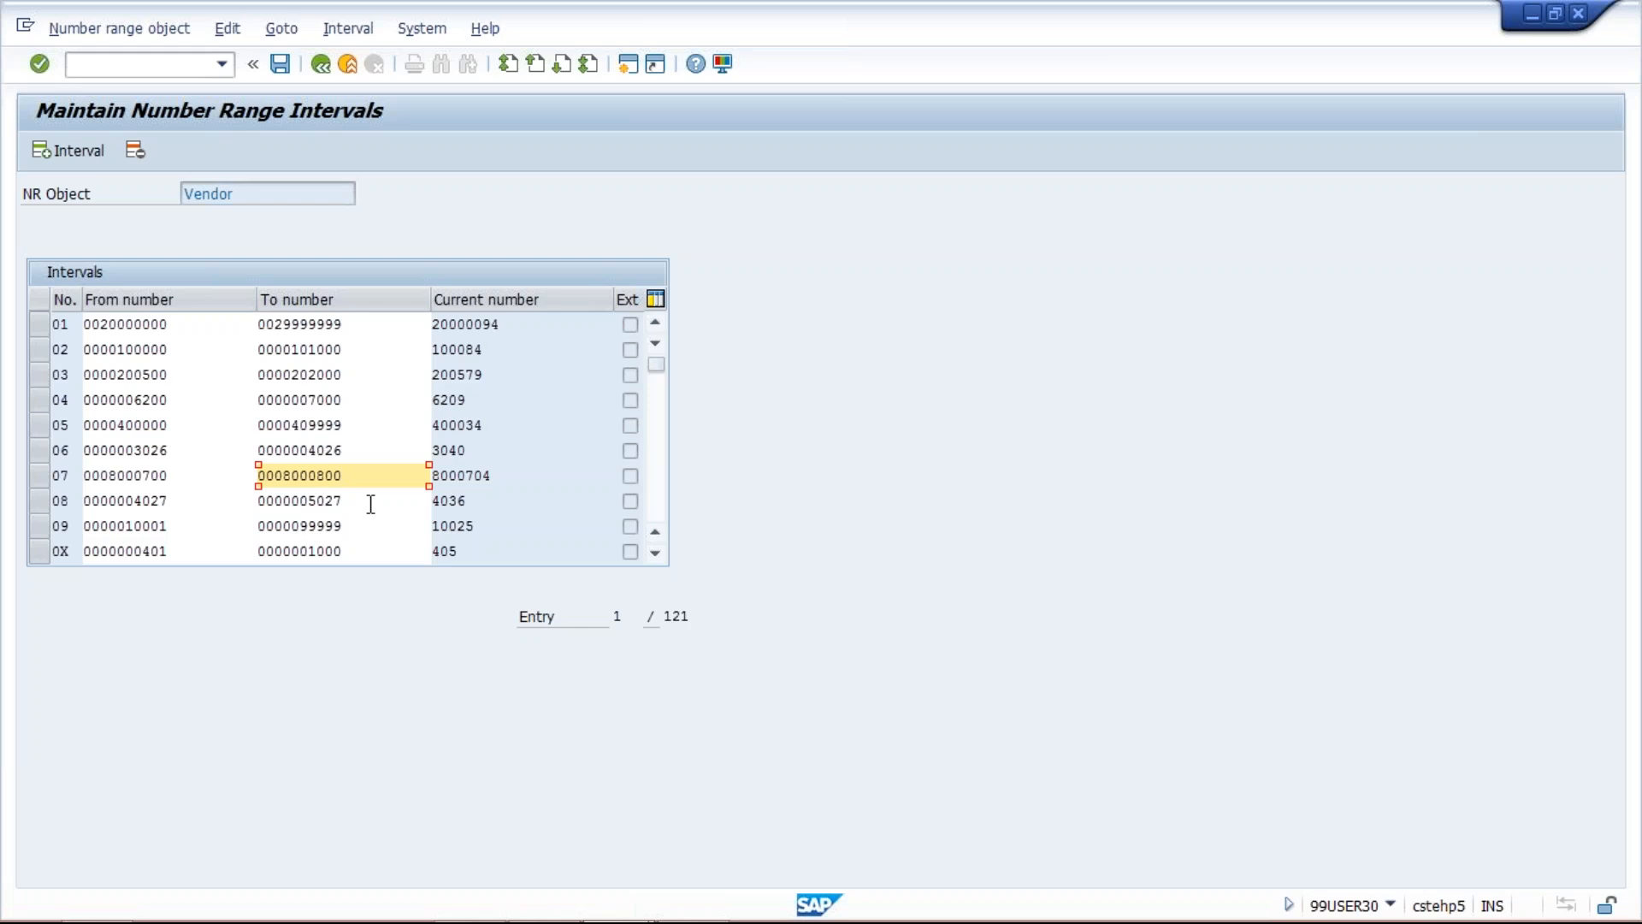
Step: Try to insert a new vendor interval numbered 10 with the range 1000 to 1999
click(84, 148)
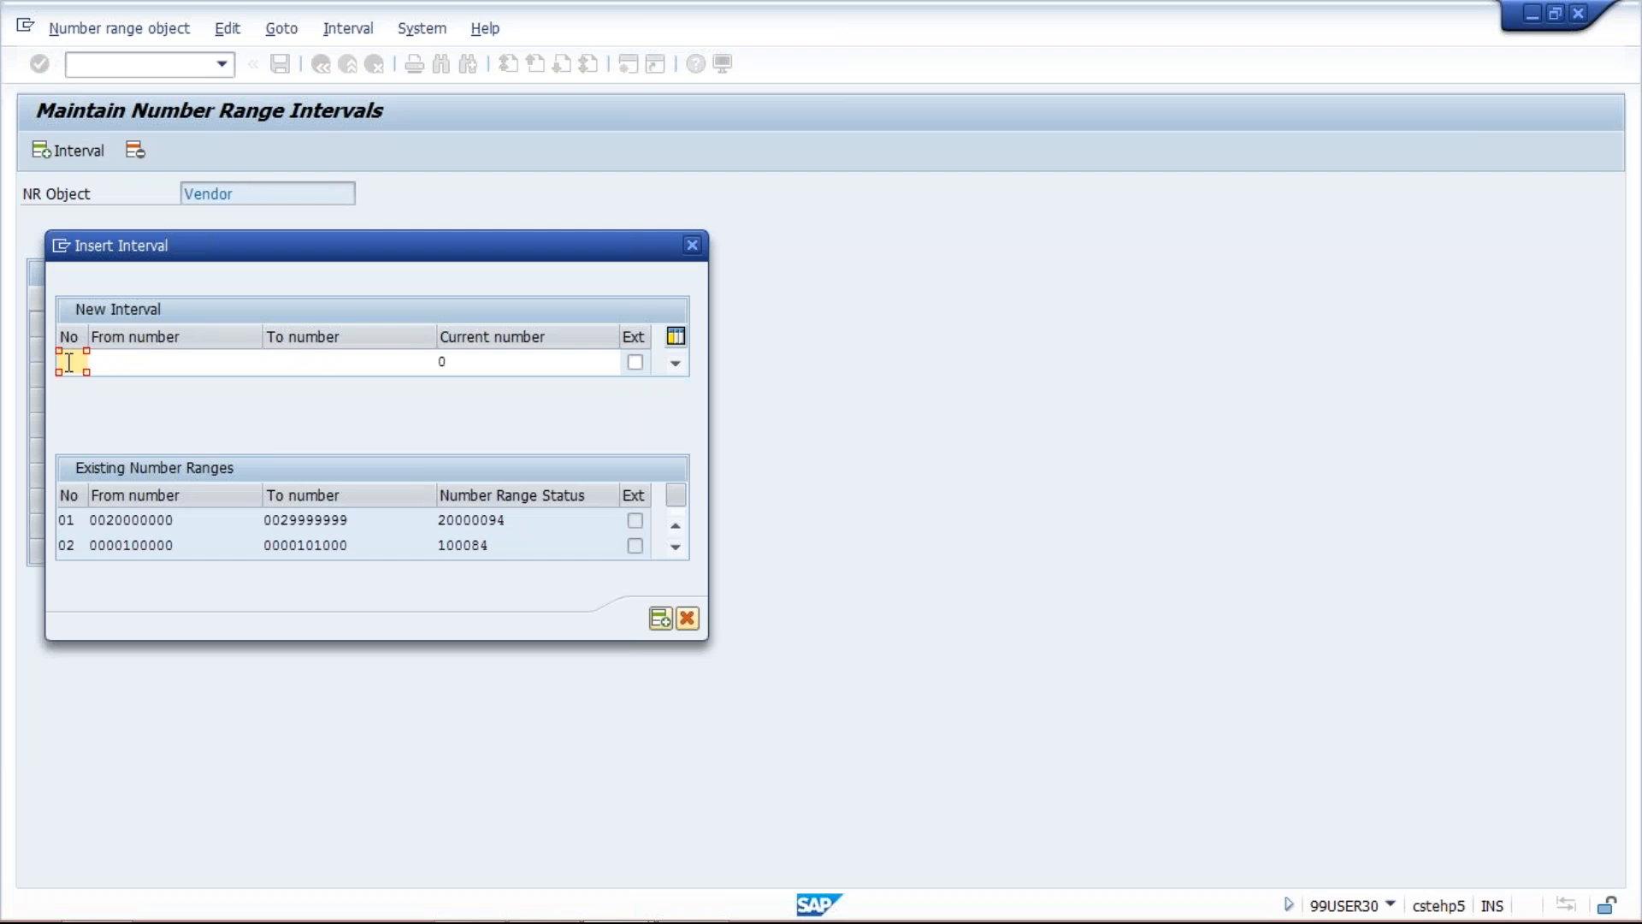
text(10)
click(132, 364)
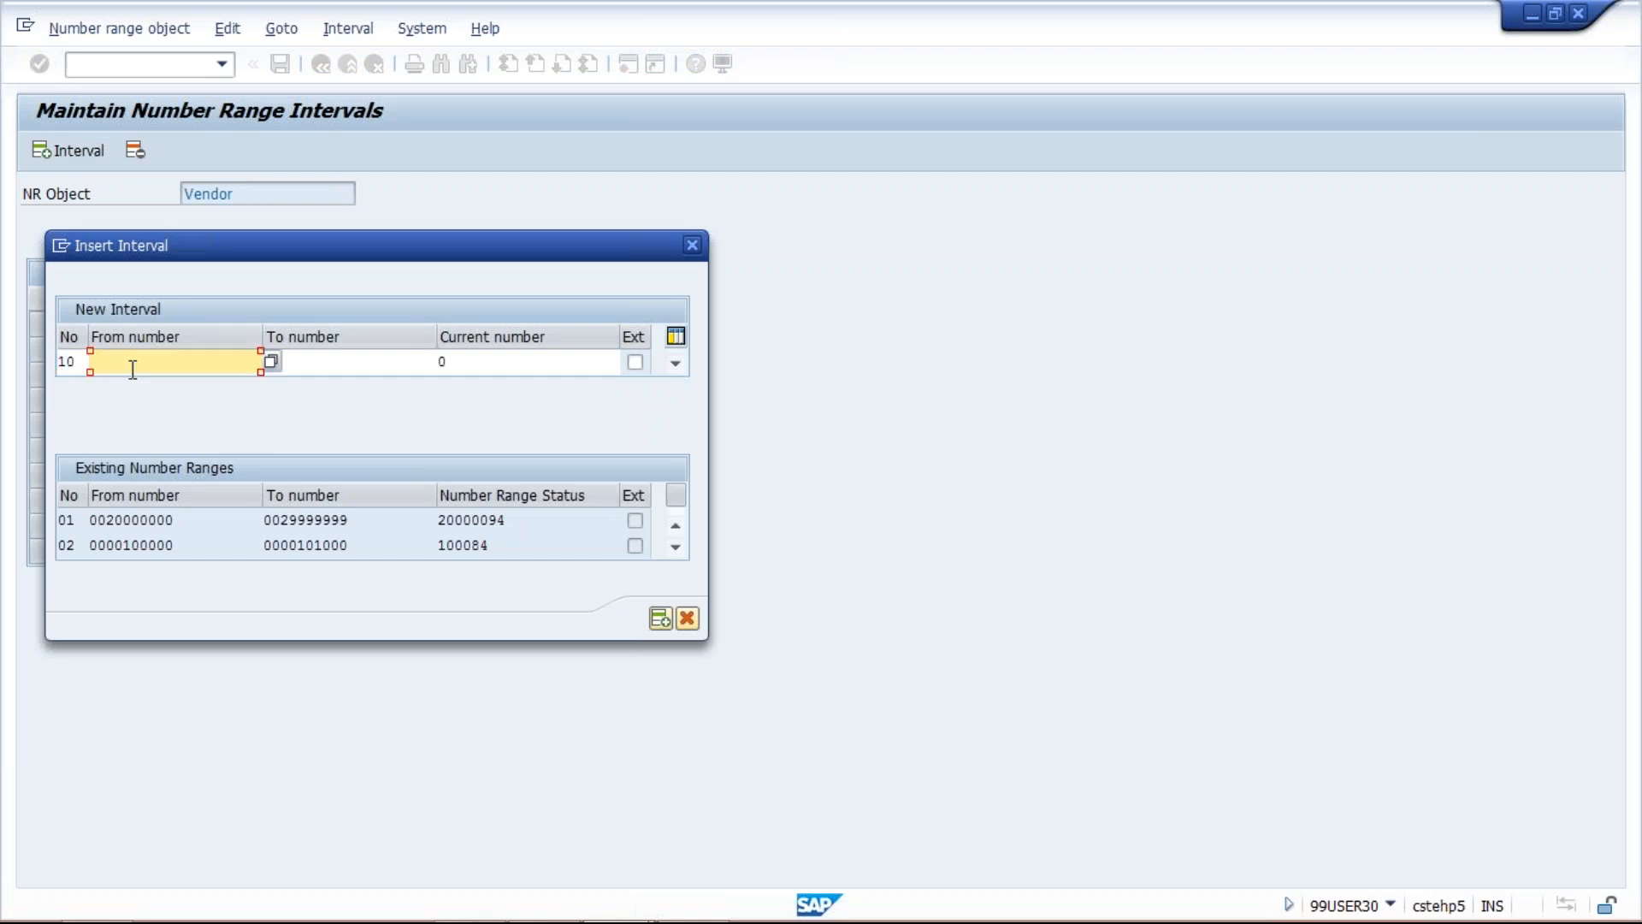
text(1000)
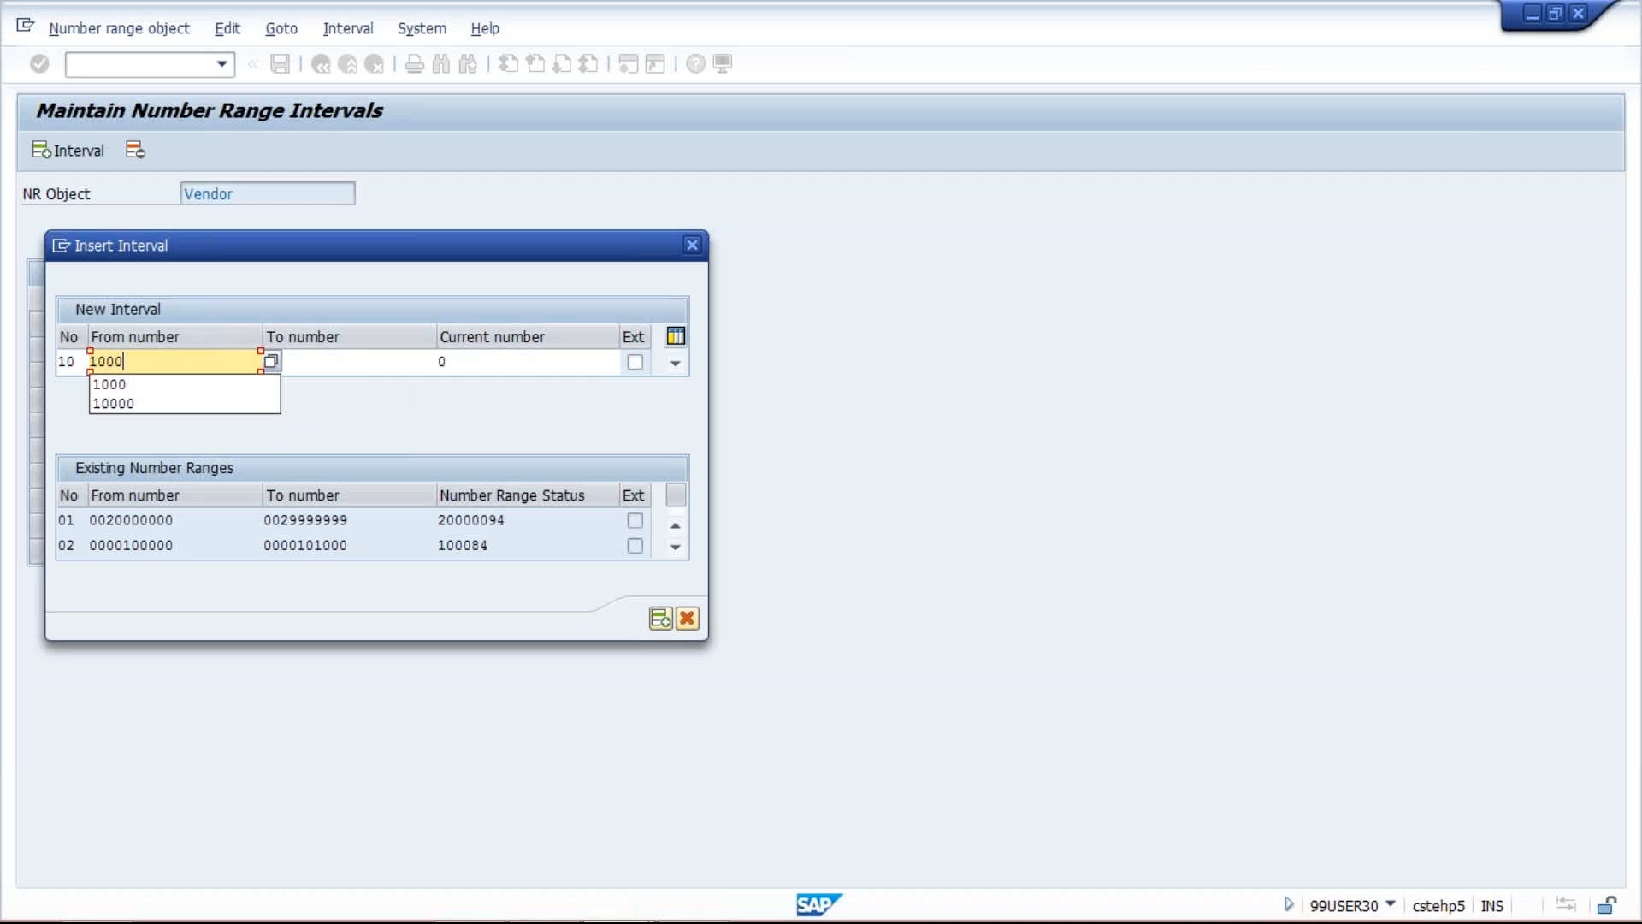
click(353, 361)
text(1999)
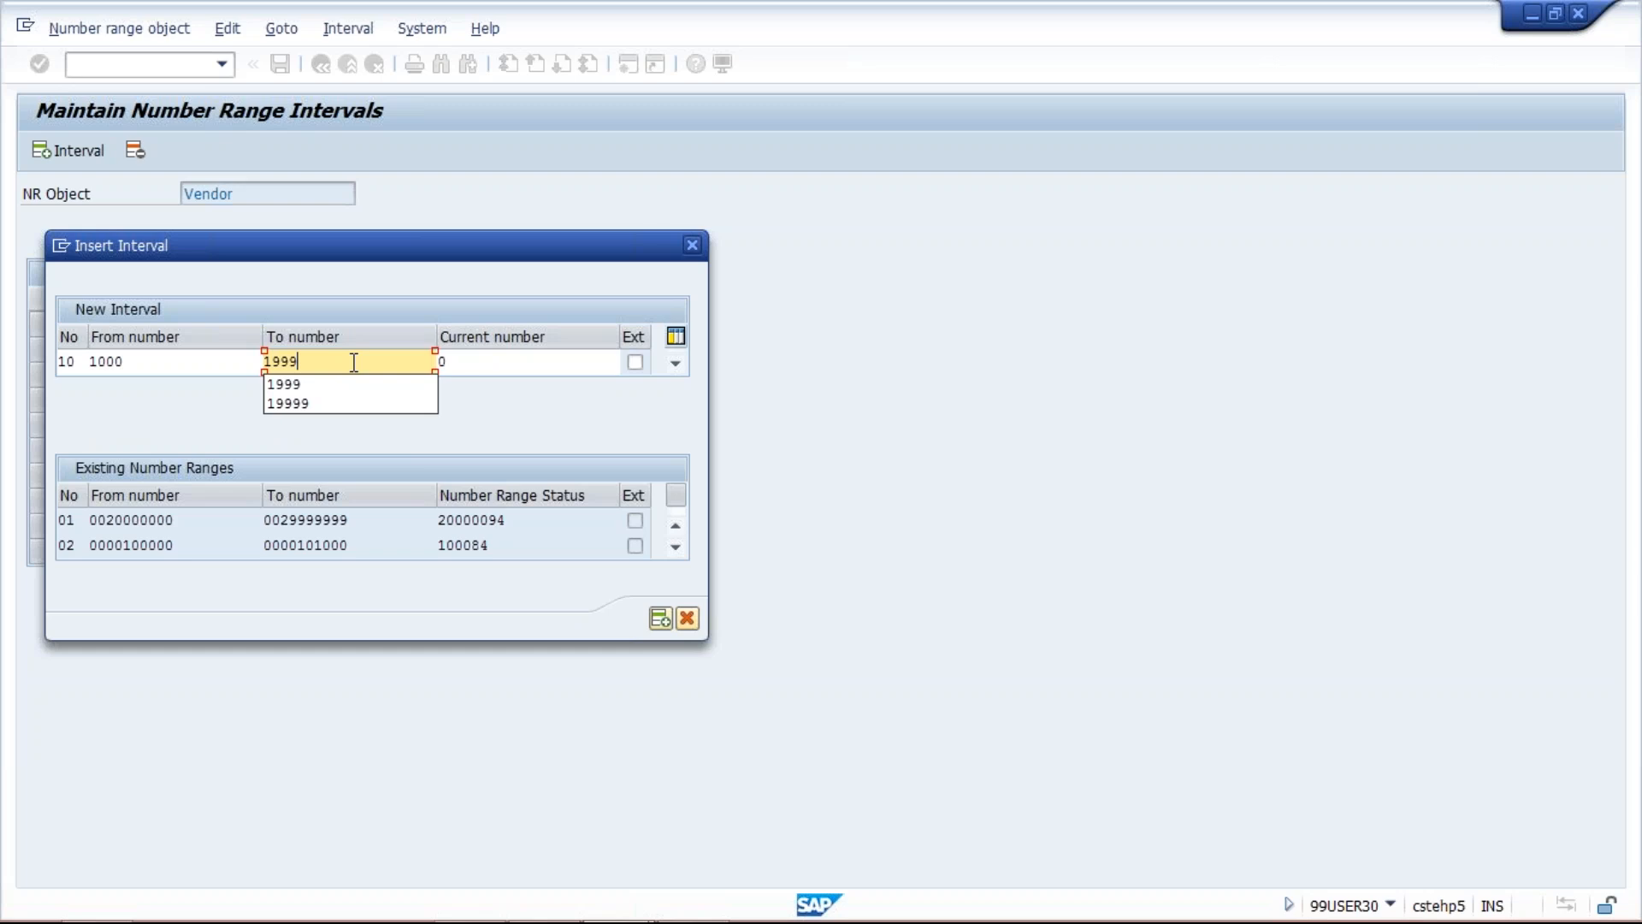
key(Return)
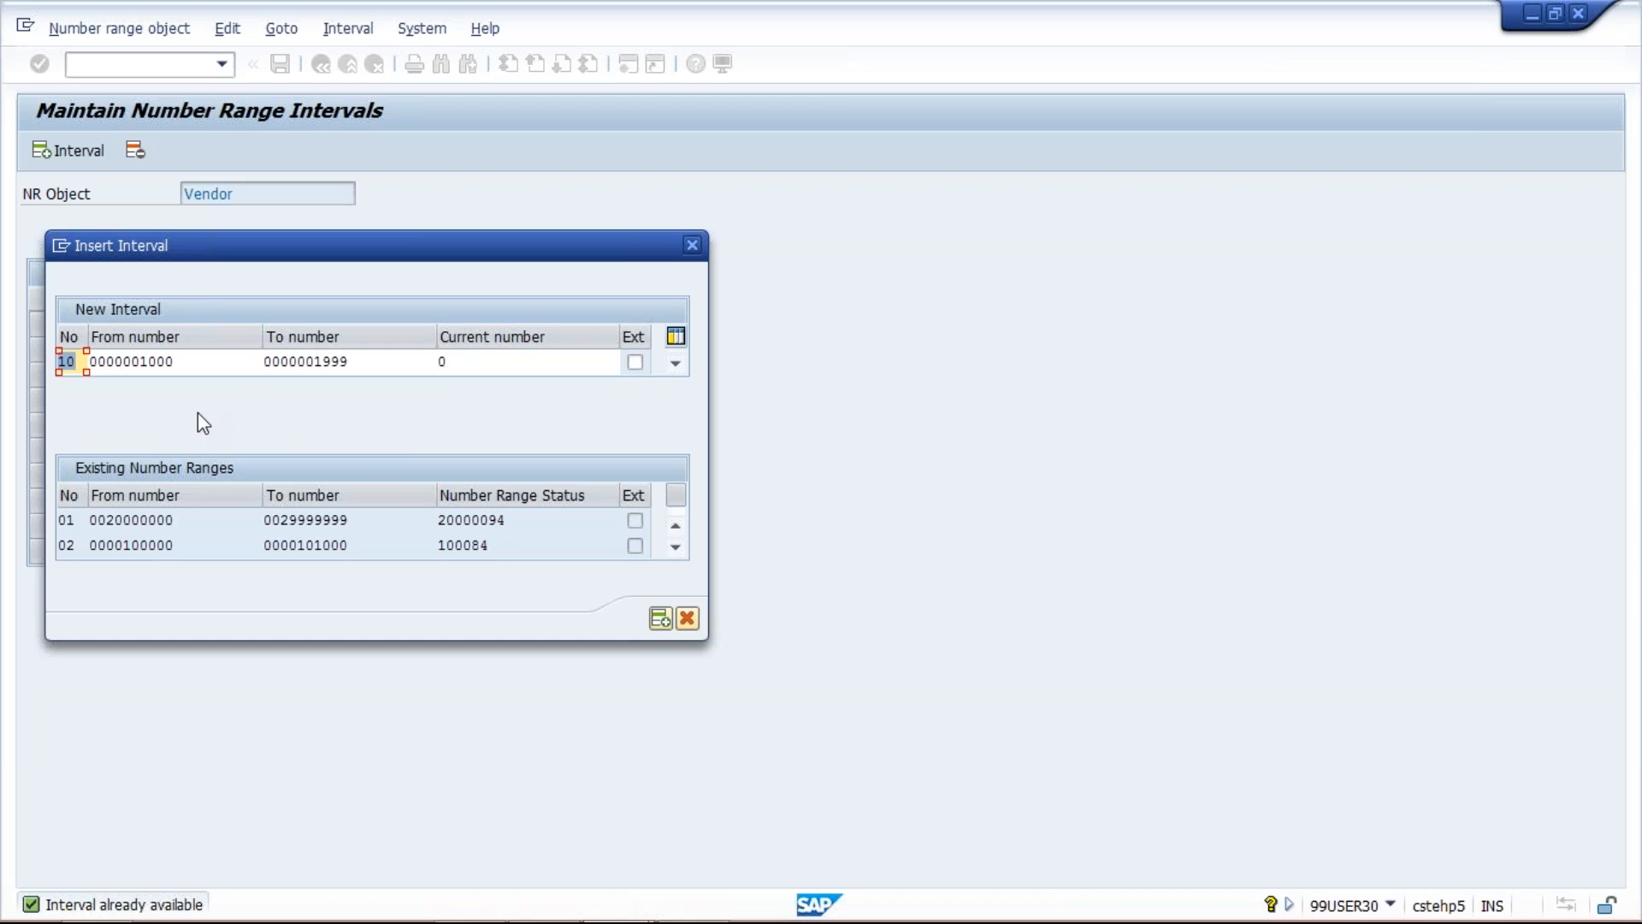
Step: Try interval number 55 for the same 1000 to 1999 range and discard the new interval
key(Return)
text(55)
key(Return)
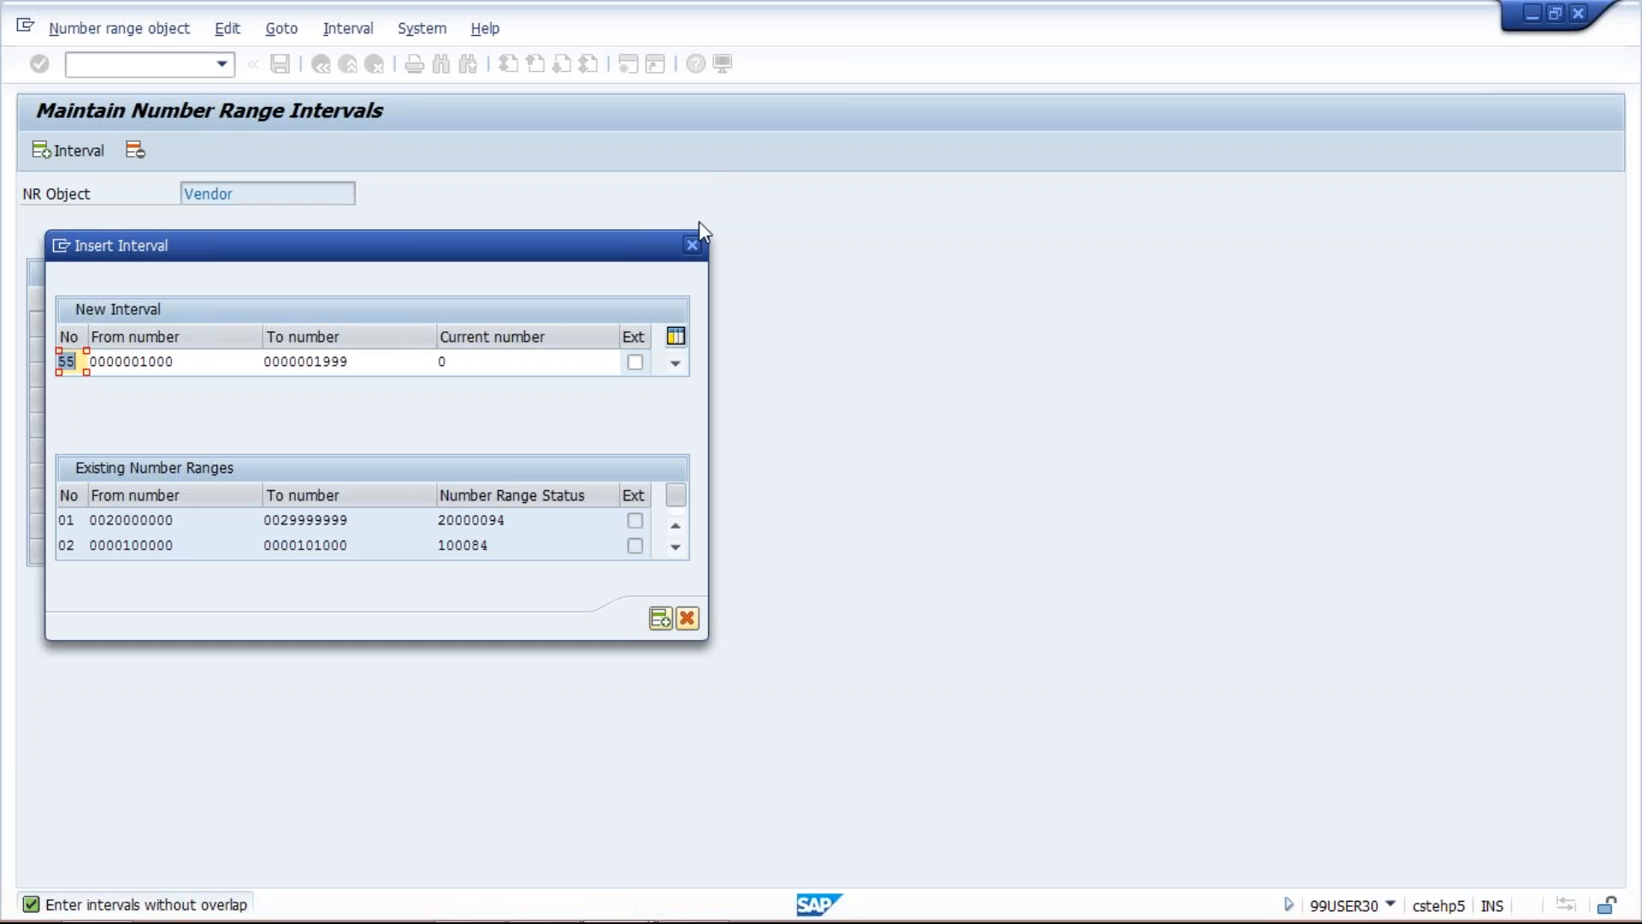
click(696, 247)
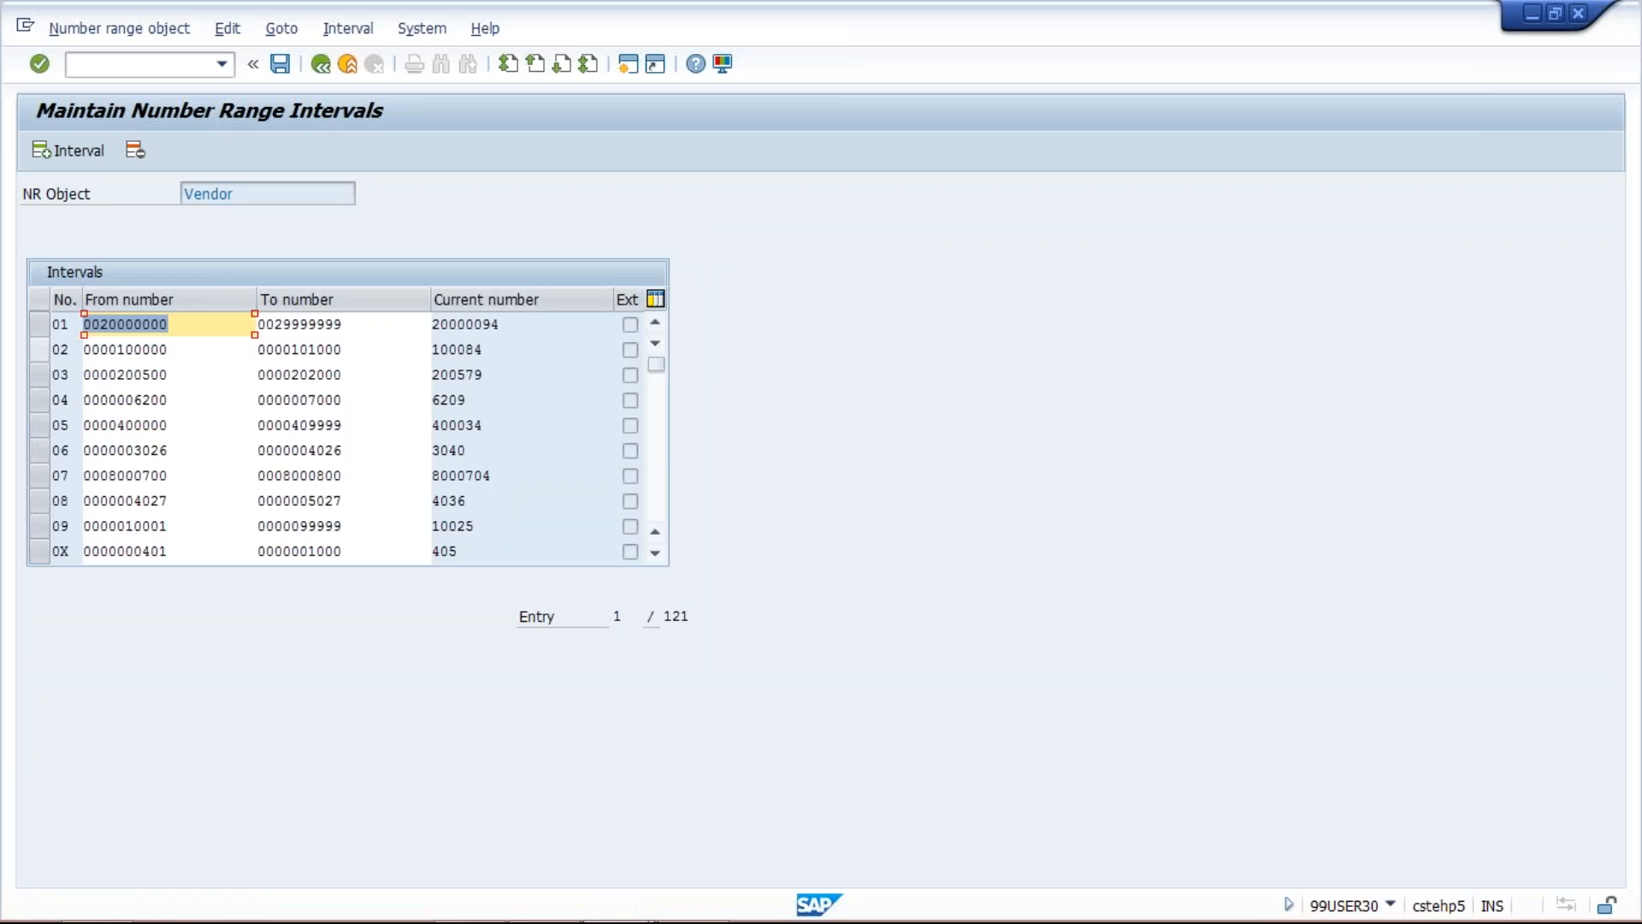
Step: Select interval 01 in the vendor number range list
click(39, 325)
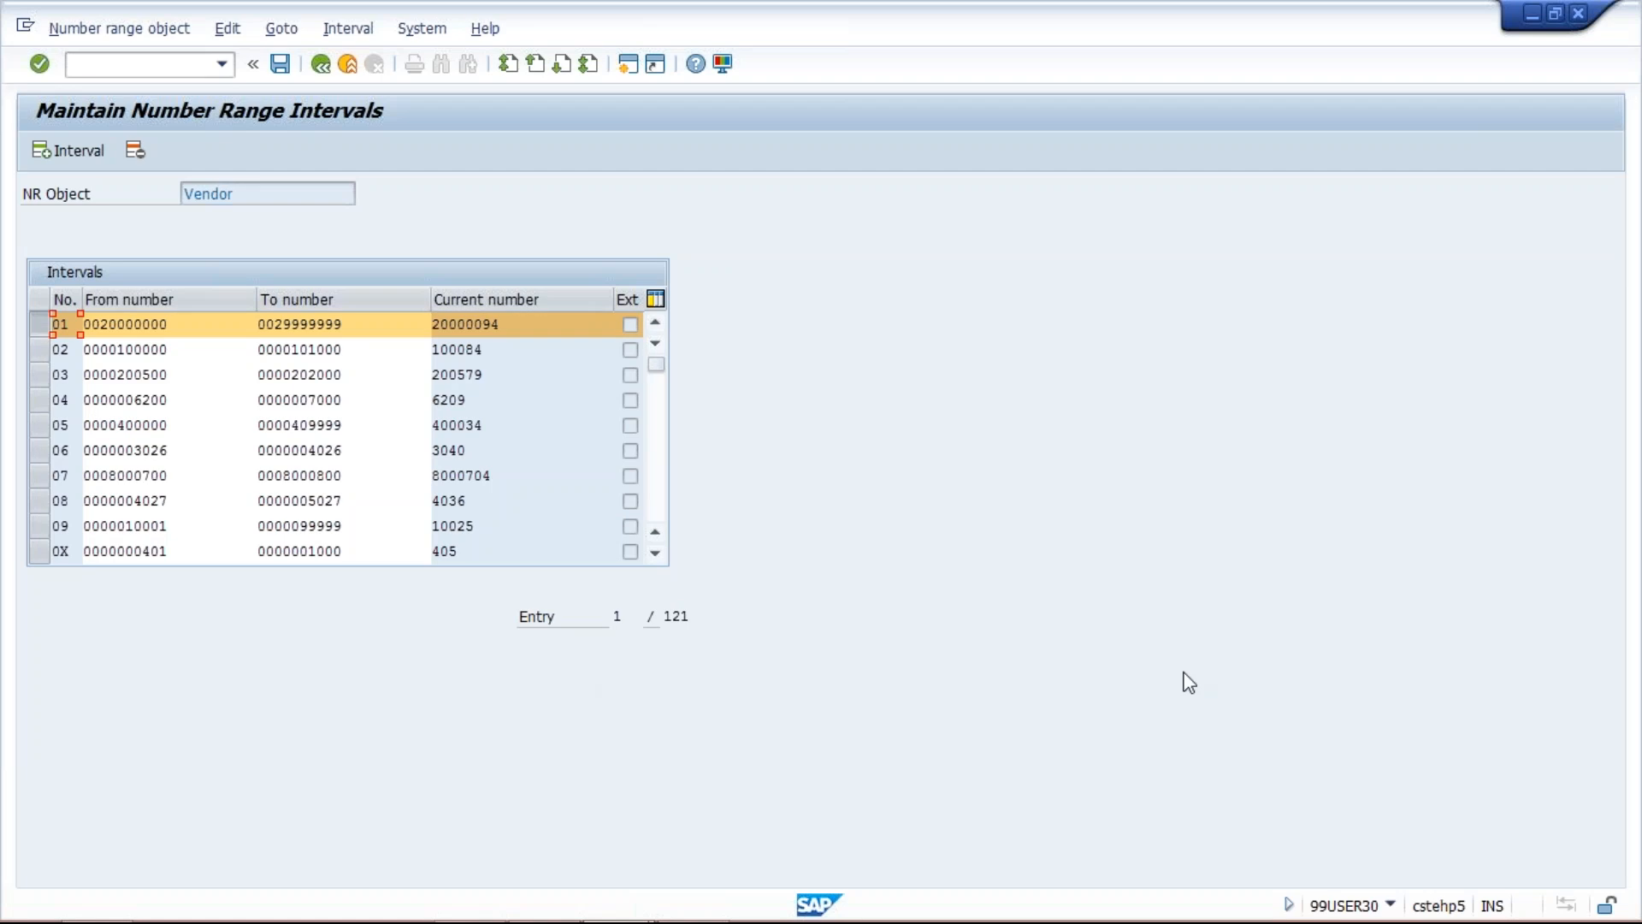
click(1631, 583)
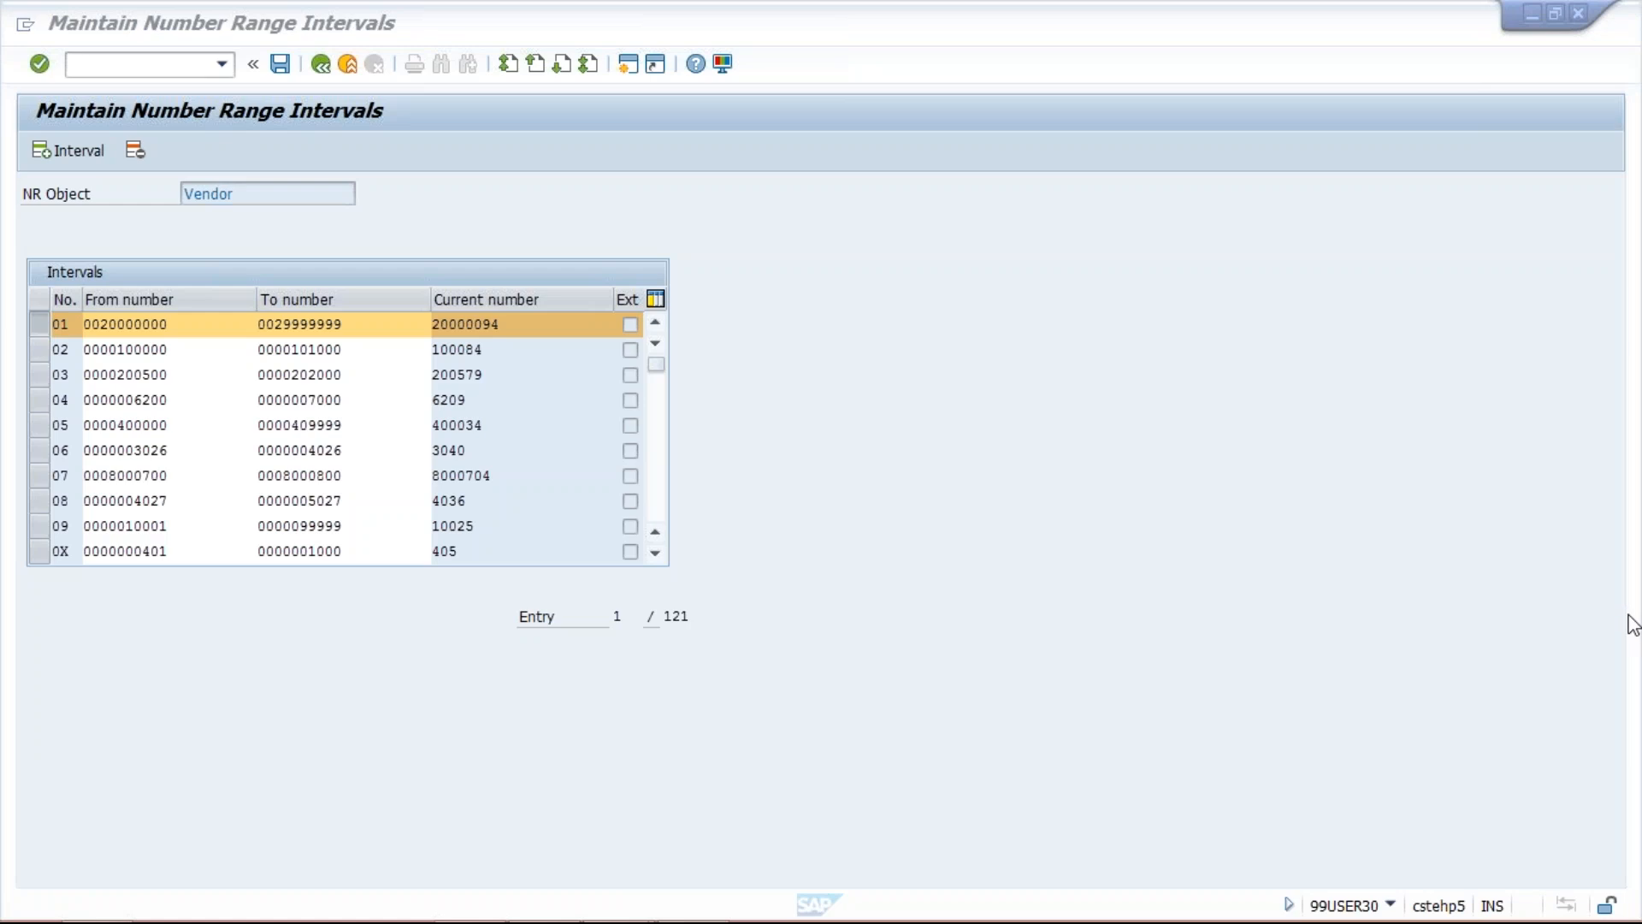
click(1193, 630)
click(834, 650)
Step: Check the configuration points on the Account Payable slide in PowerPoint and return to the SAP number range window
mouse_move(555, 906)
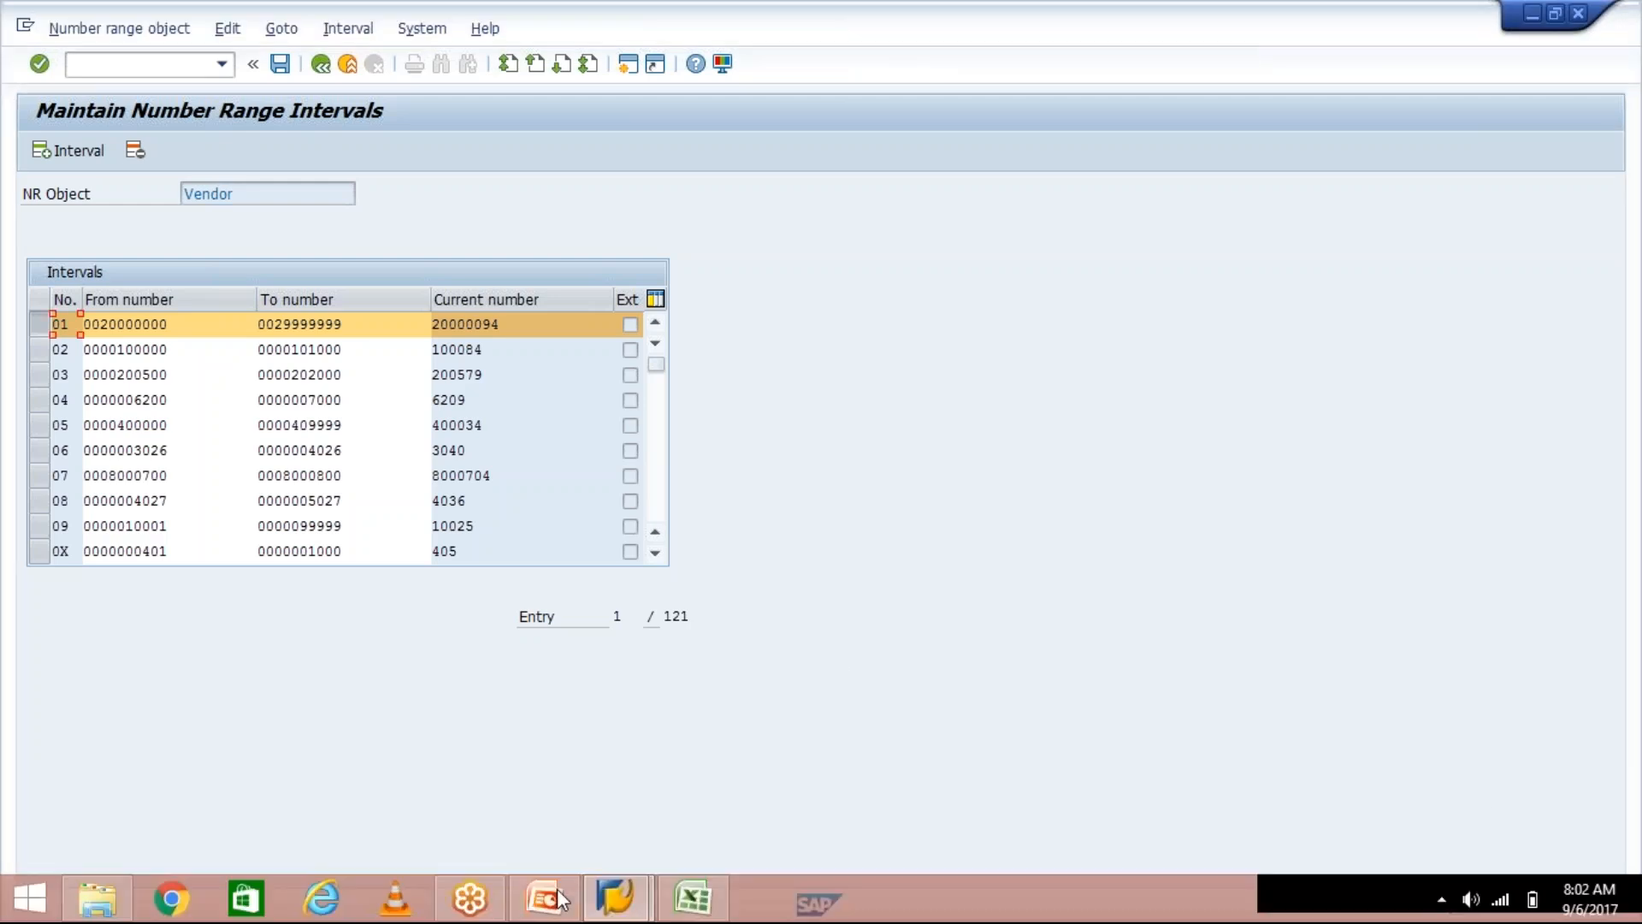
click(528, 902)
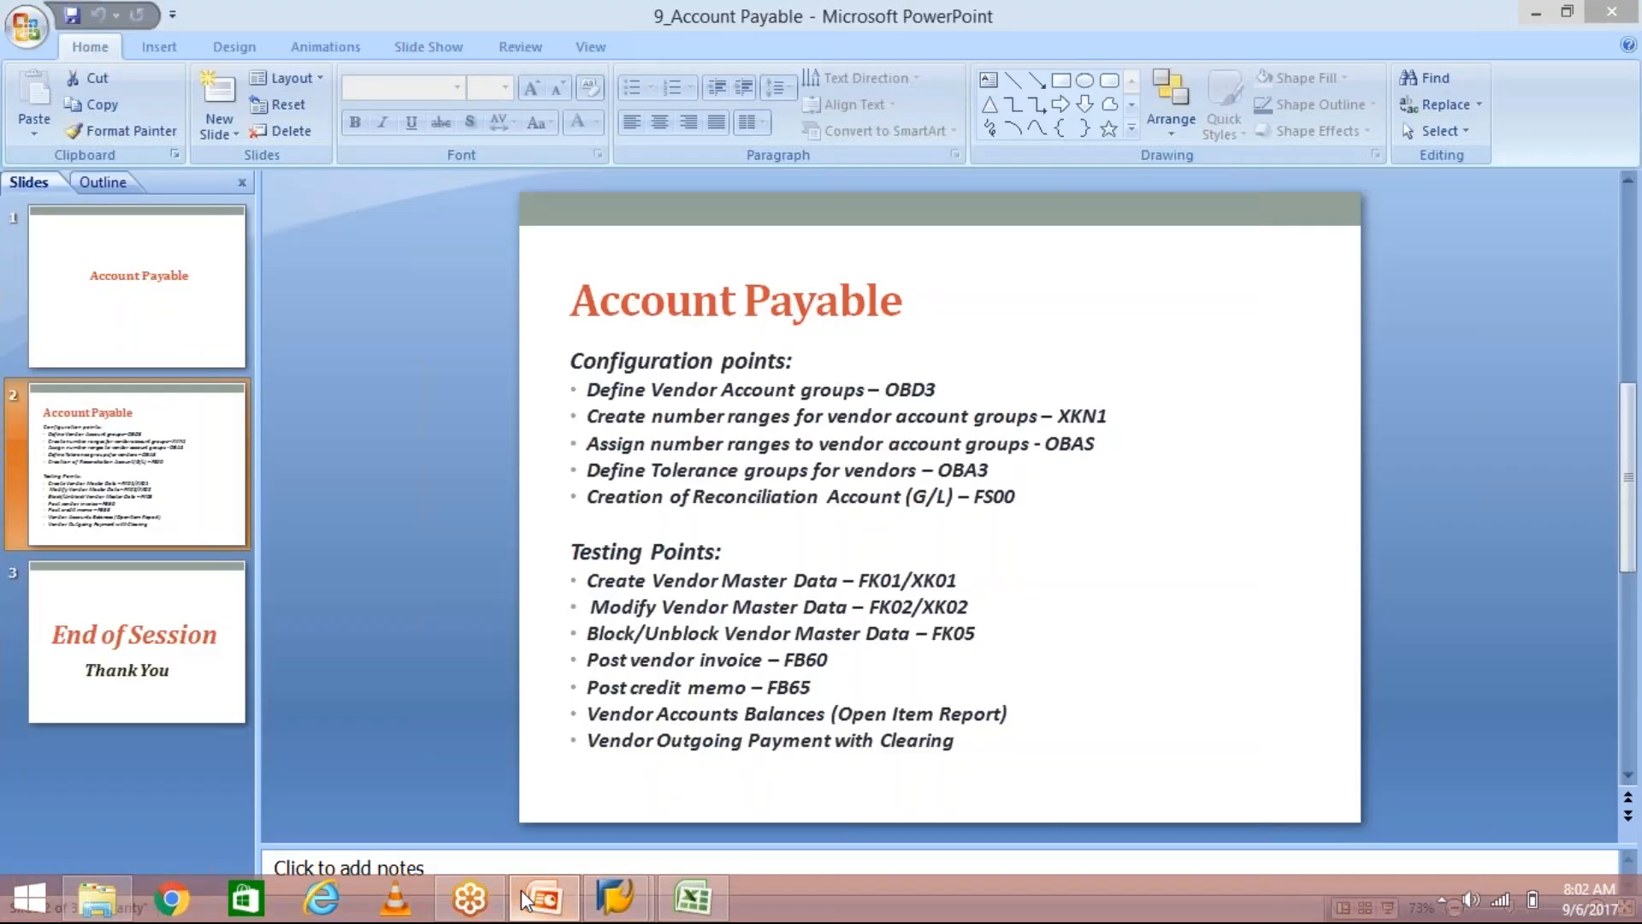
mouse_move(616, 898)
click(785, 752)
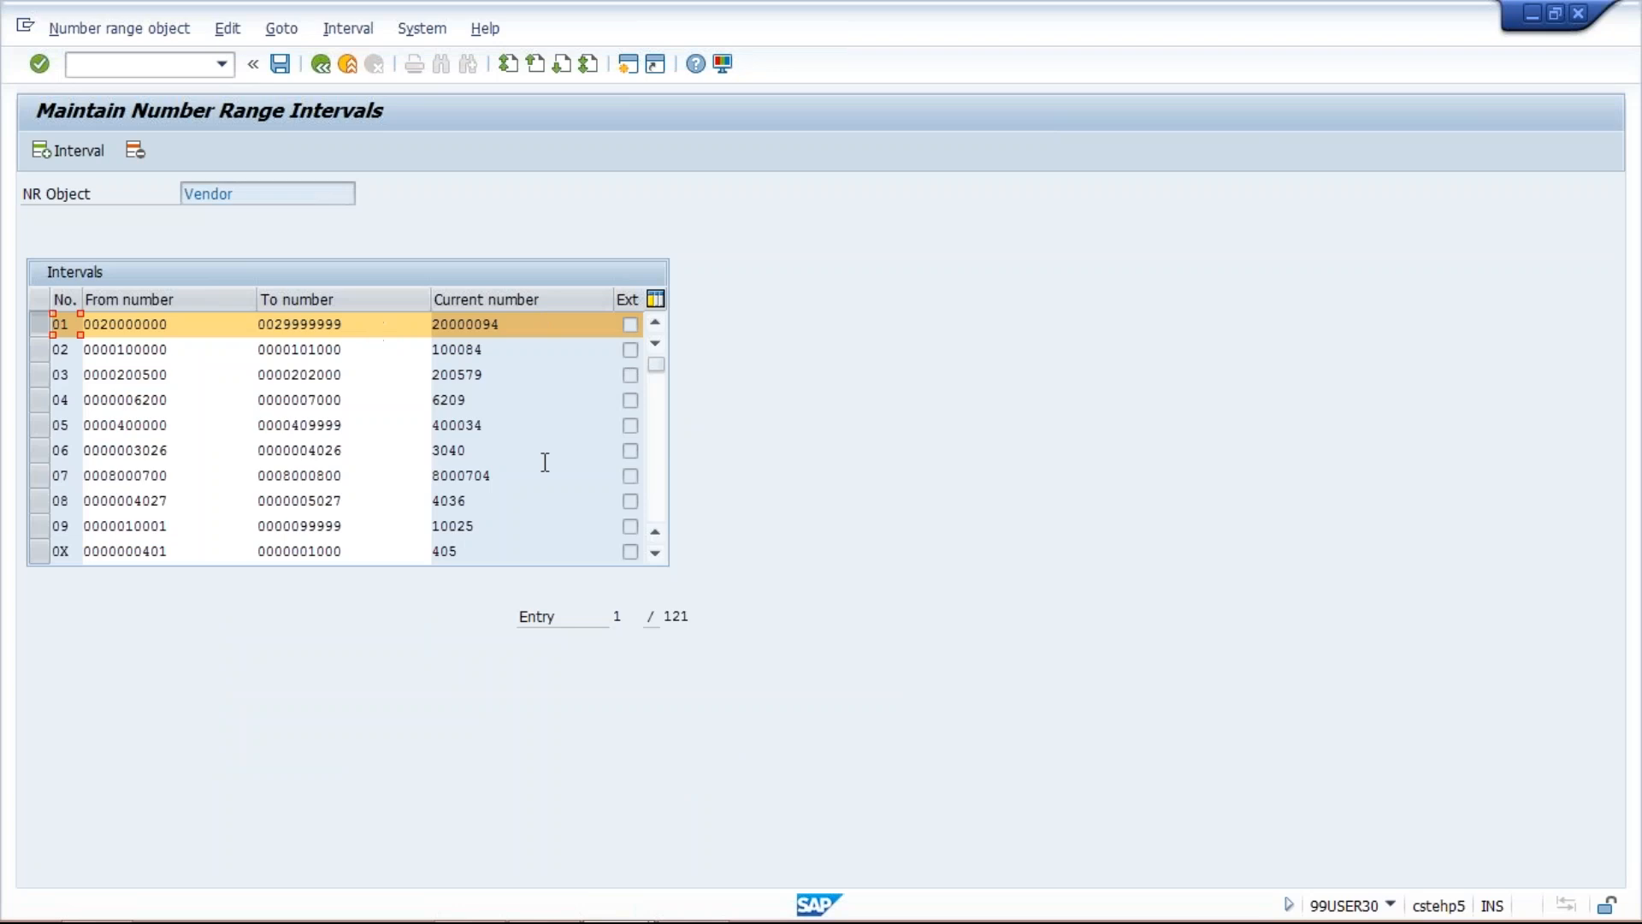
Step: Browse the vendor intervals beyond the first ten entries and return to the start of the list
click(657, 501)
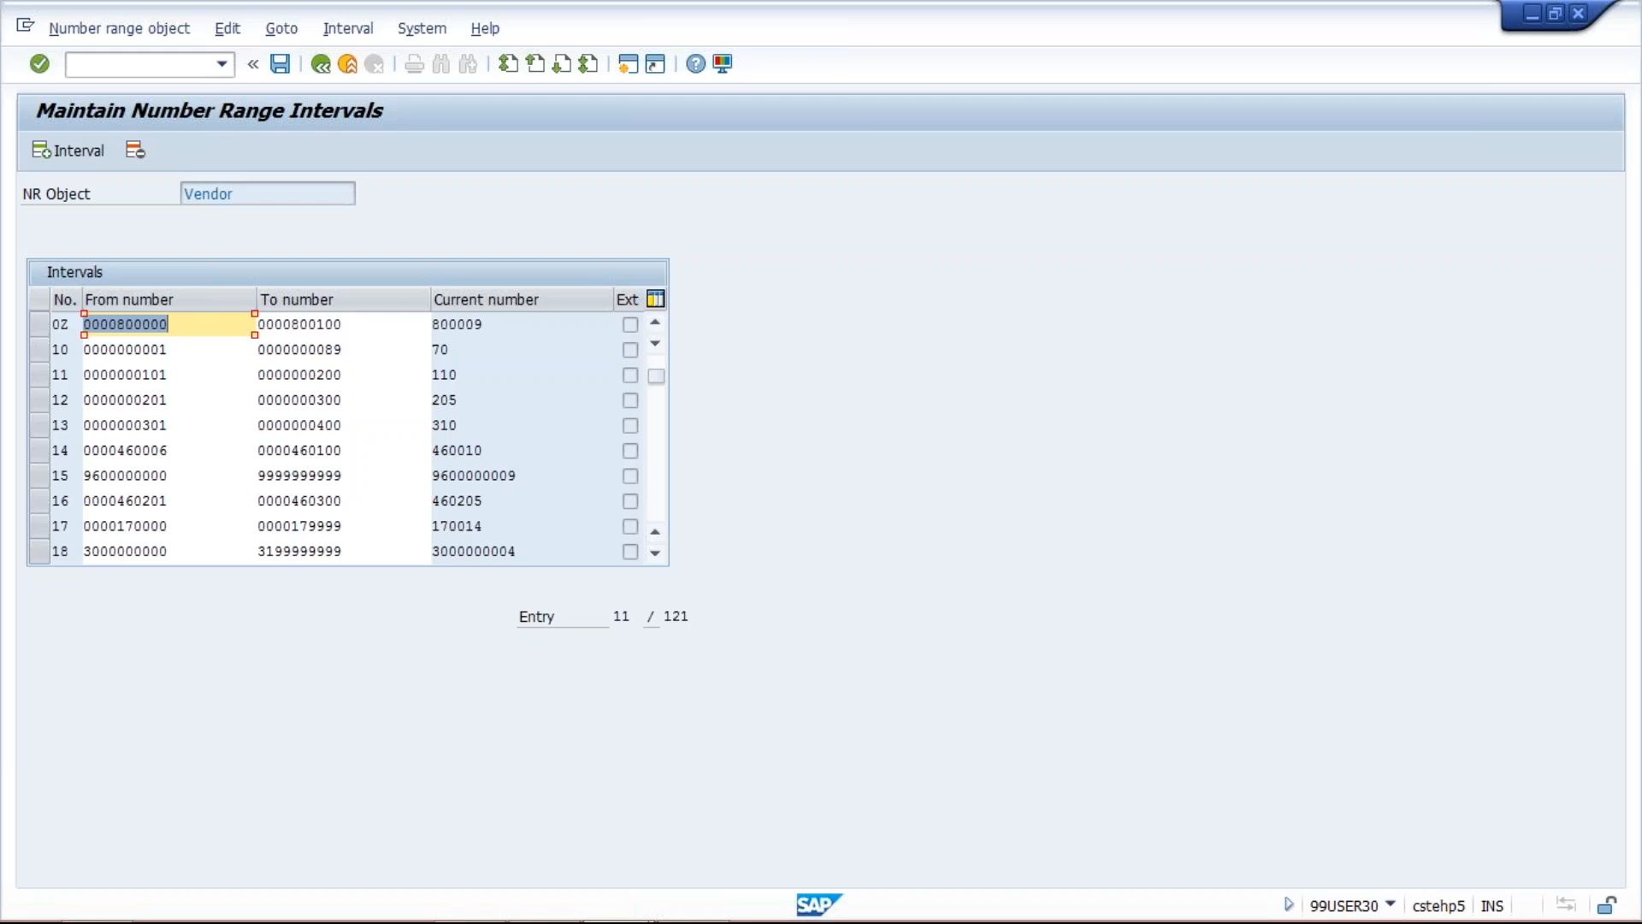
click(657, 366)
drag(657, 366, 657, 356)
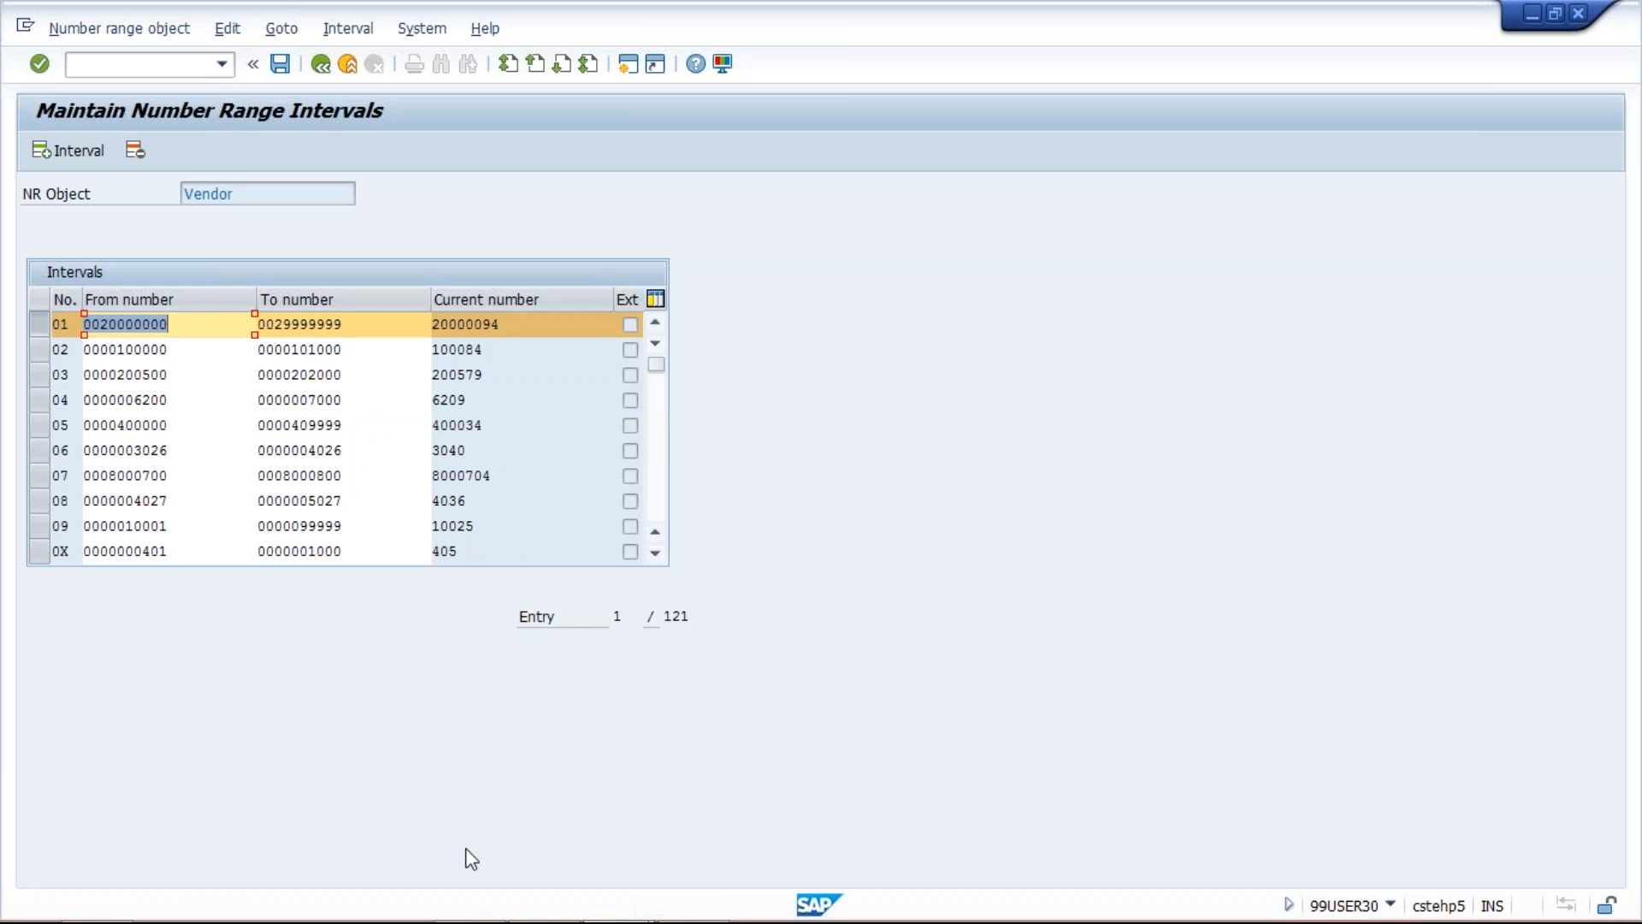
mouse_move(478, 921)
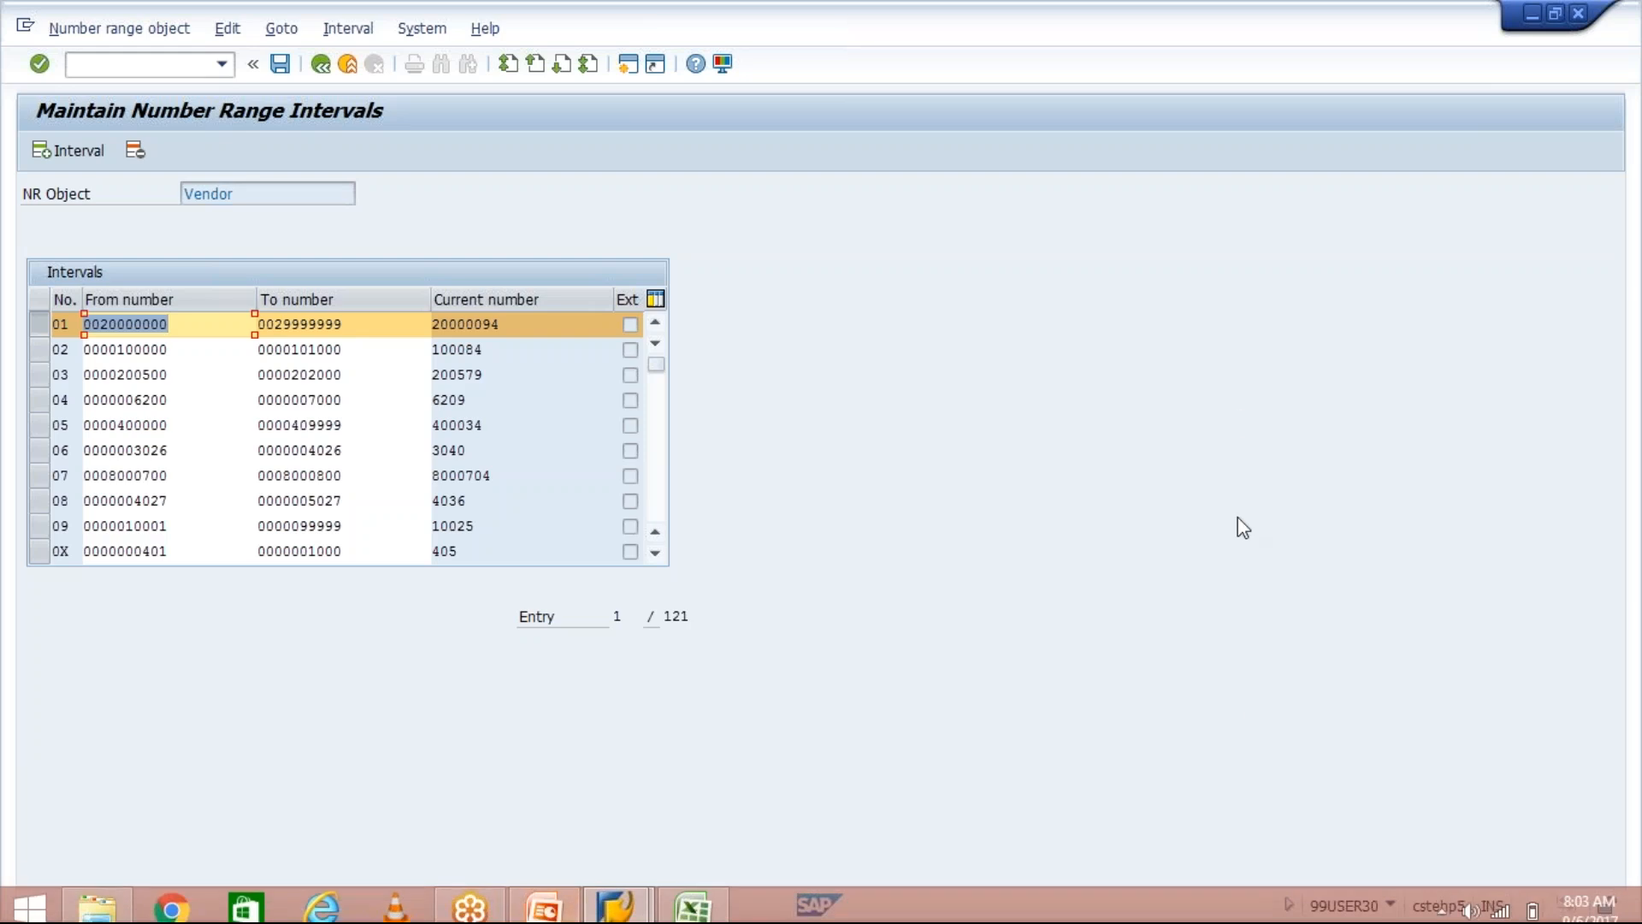
click(1393, 786)
click(1028, 594)
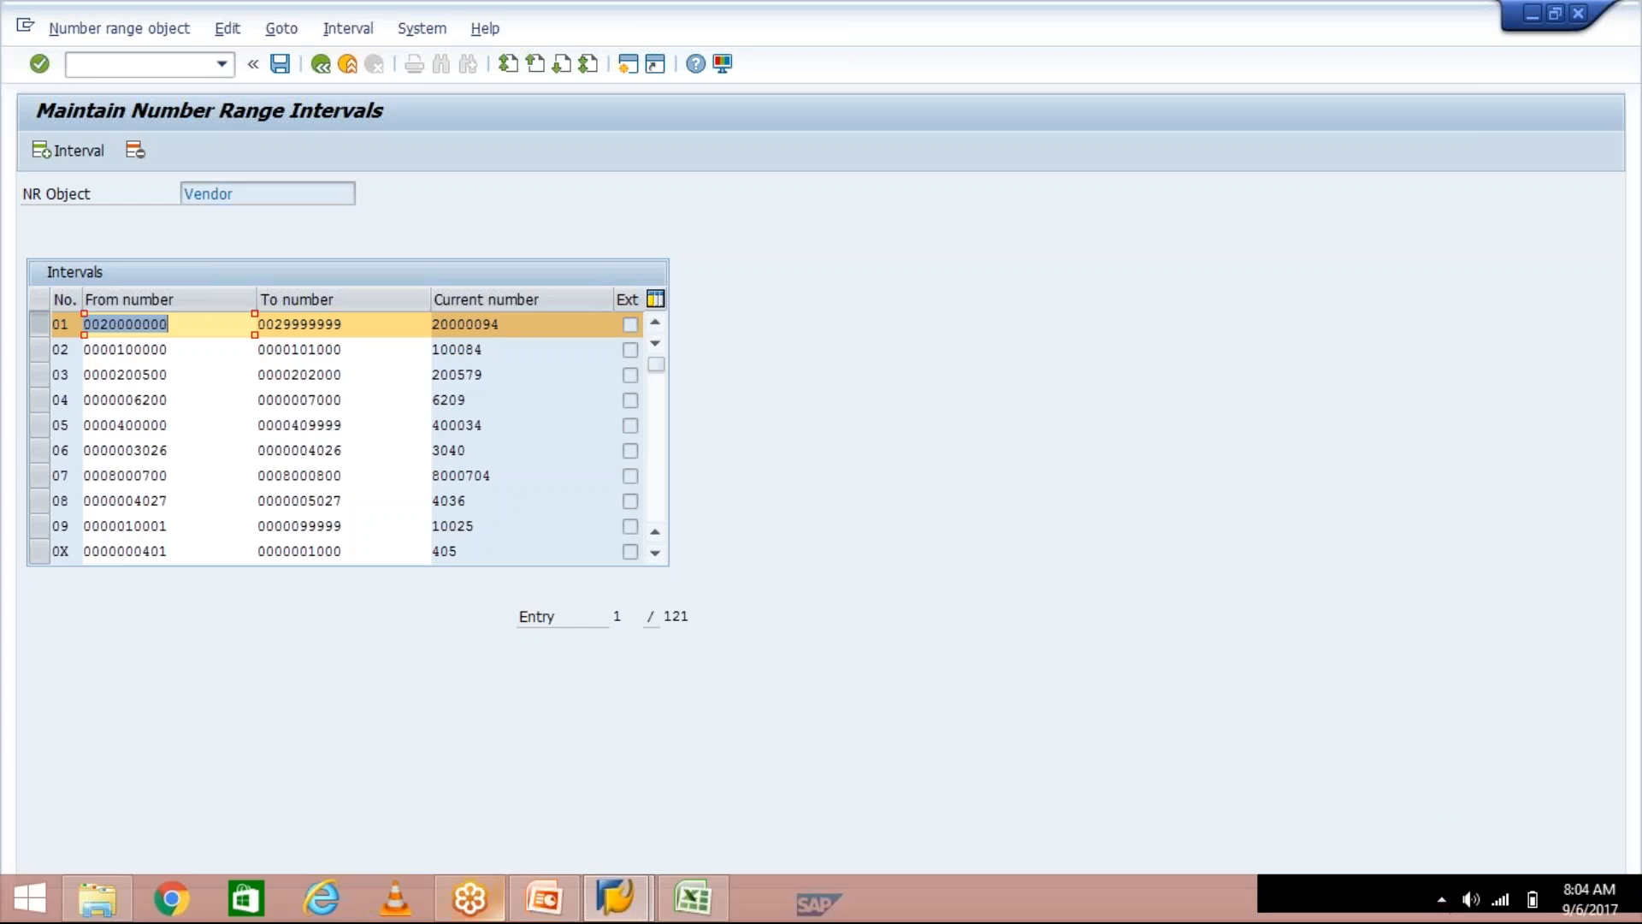
Step: Look up the transaction code for assigning number ranges to vendor account groups in the PowerPoint slide and return to SAP
mouse_move(607, 911)
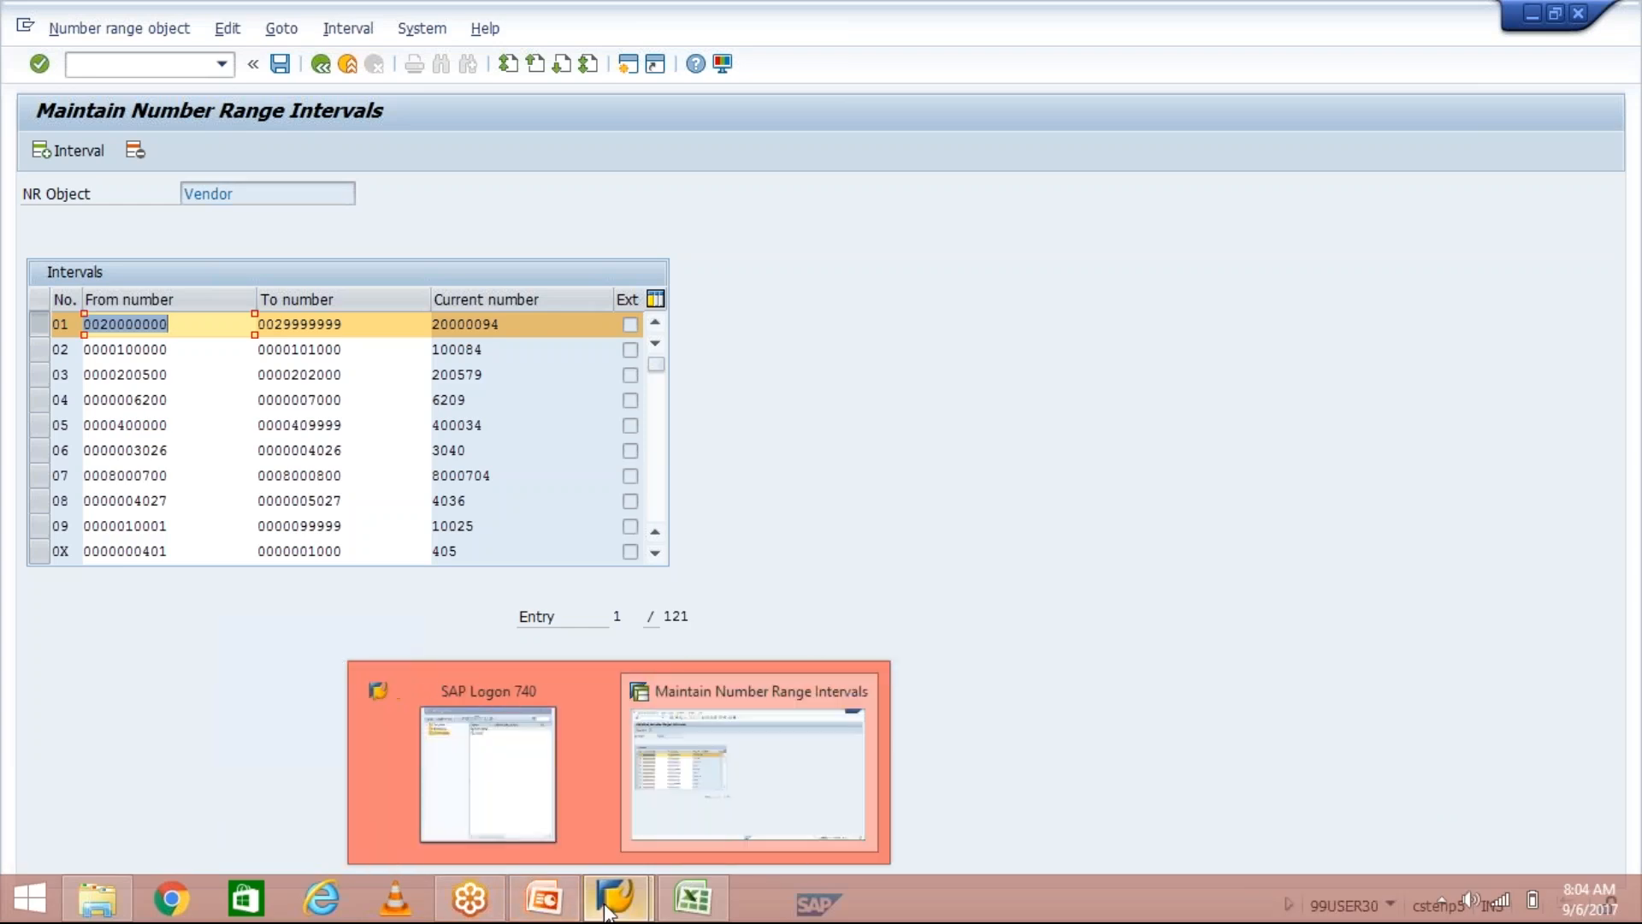
click(532, 917)
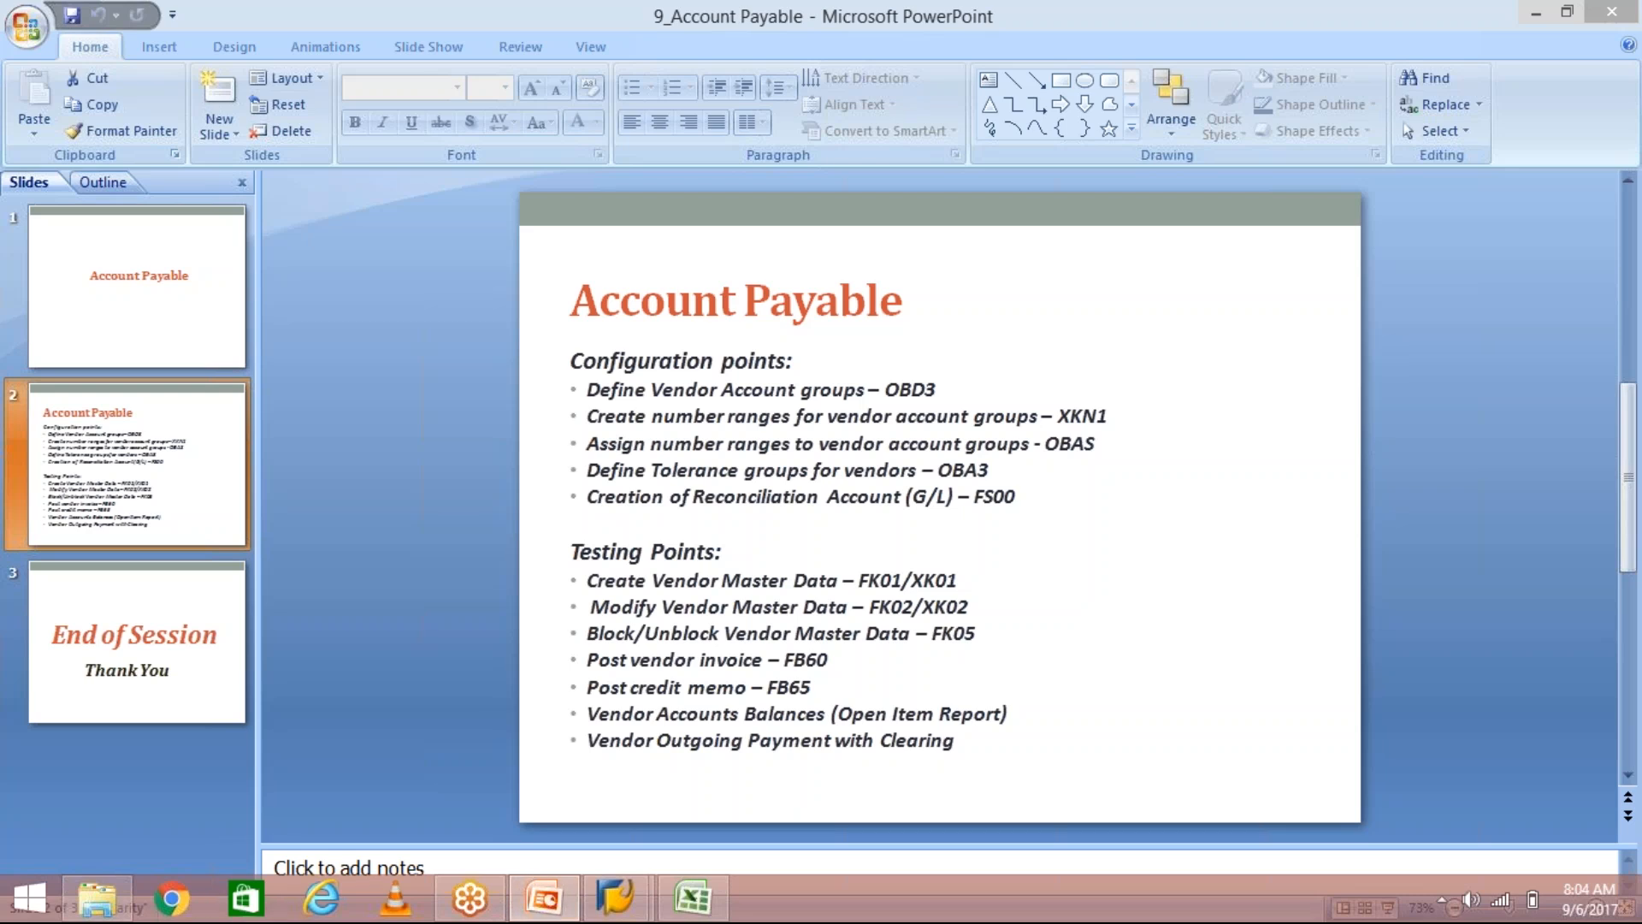
mouse_move(606, 900)
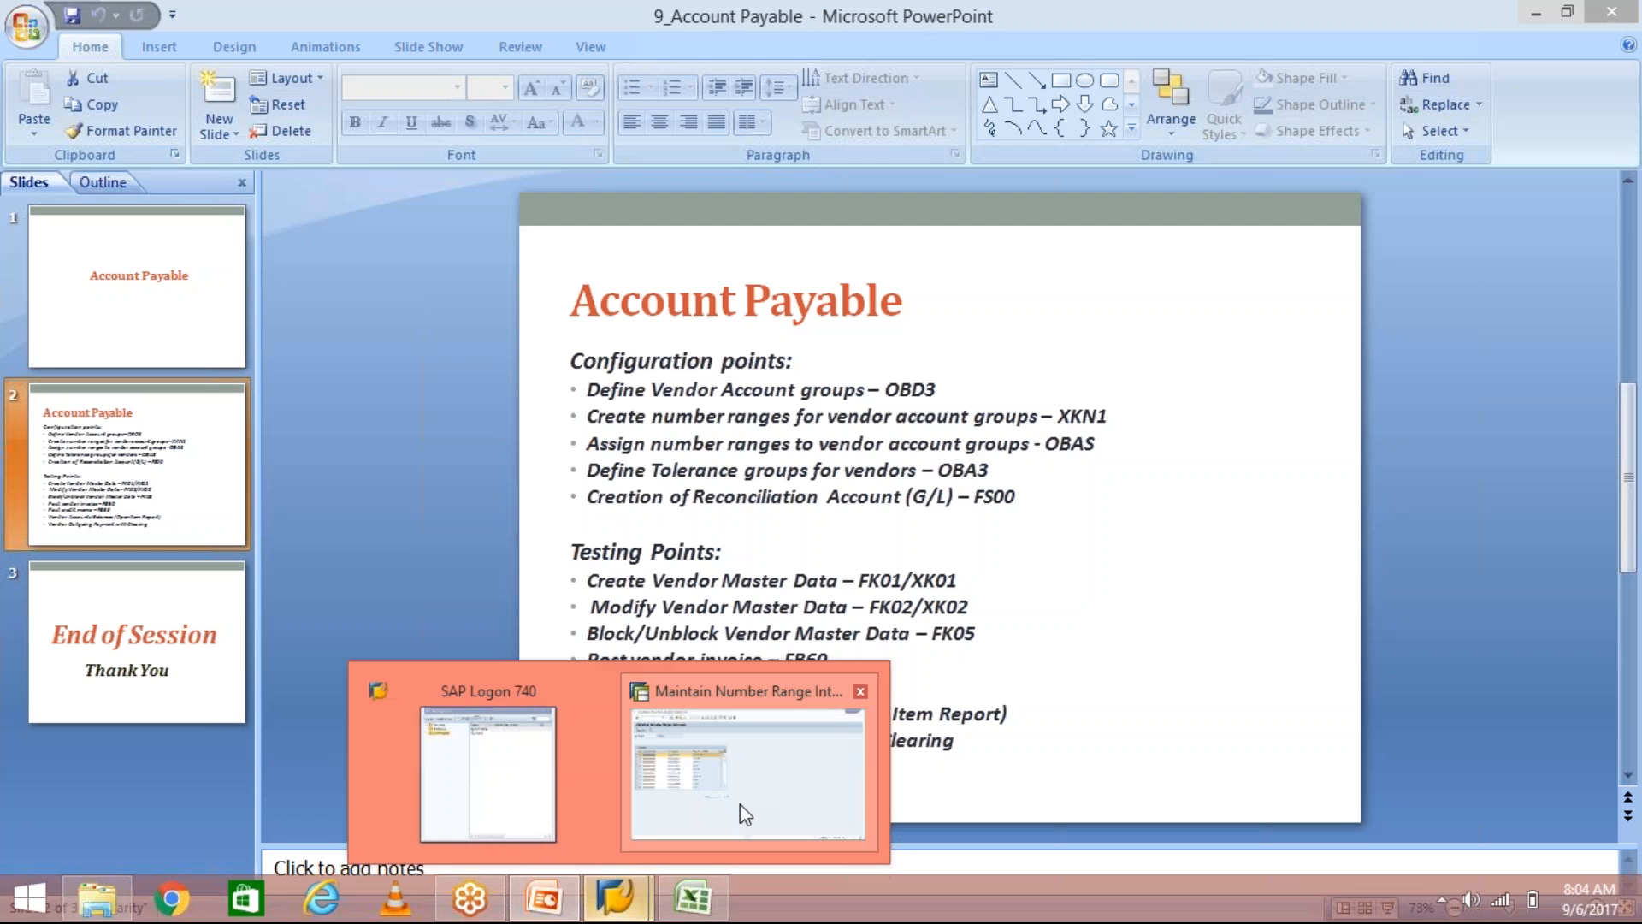
click(739, 812)
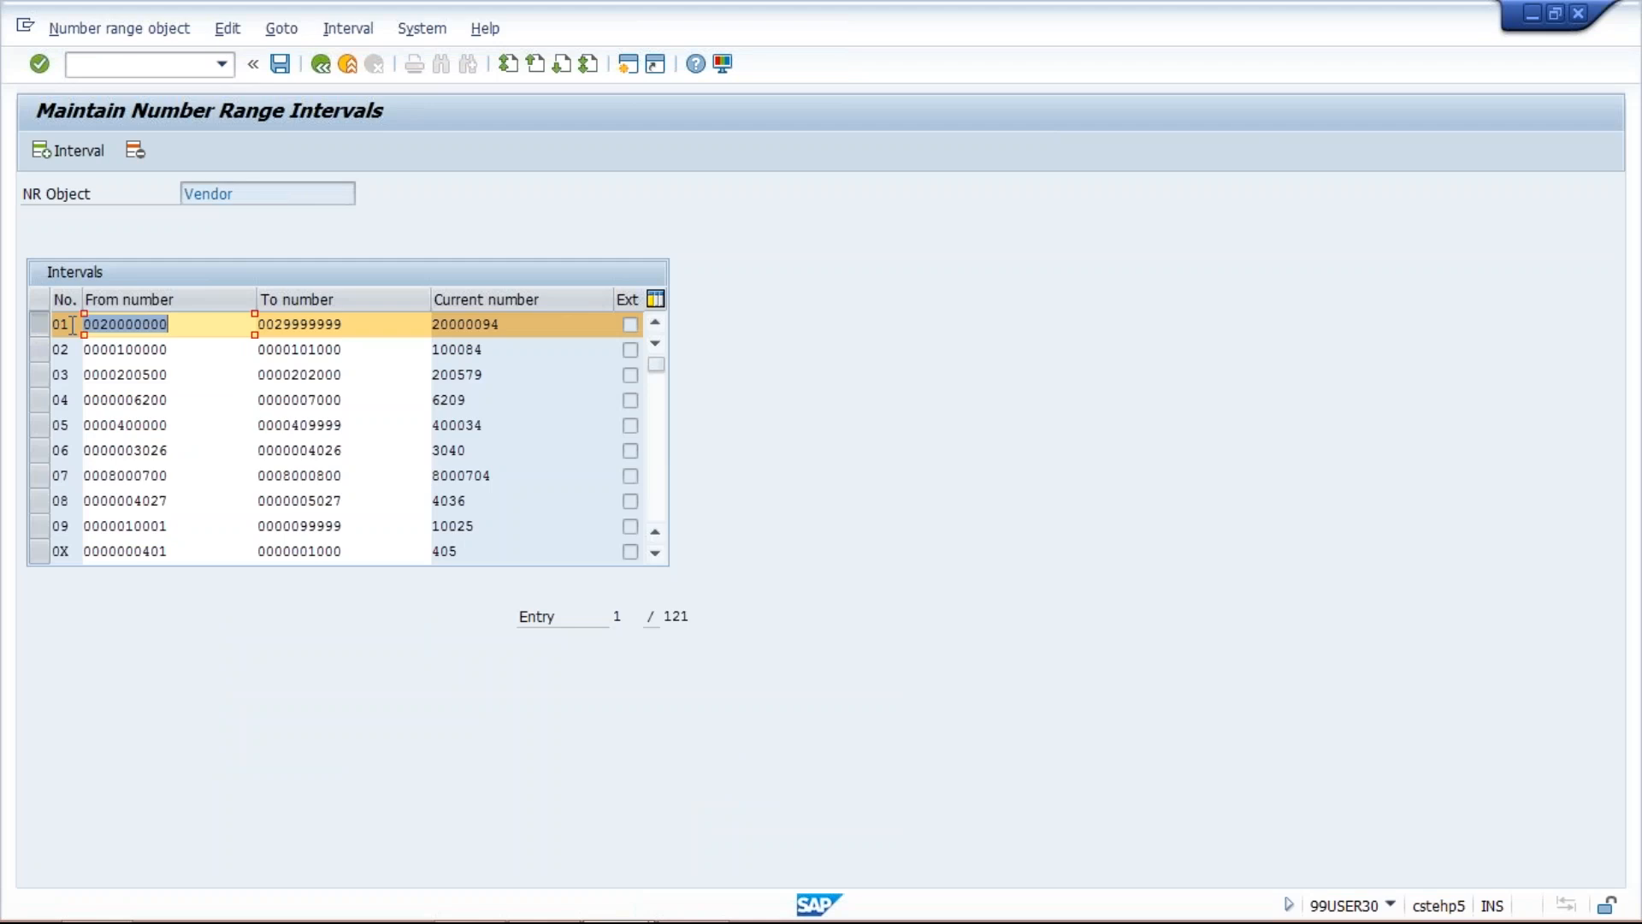
Step: Open transaction OBAS with /NOBAS and position the account group list at TM10
click(73, 63)
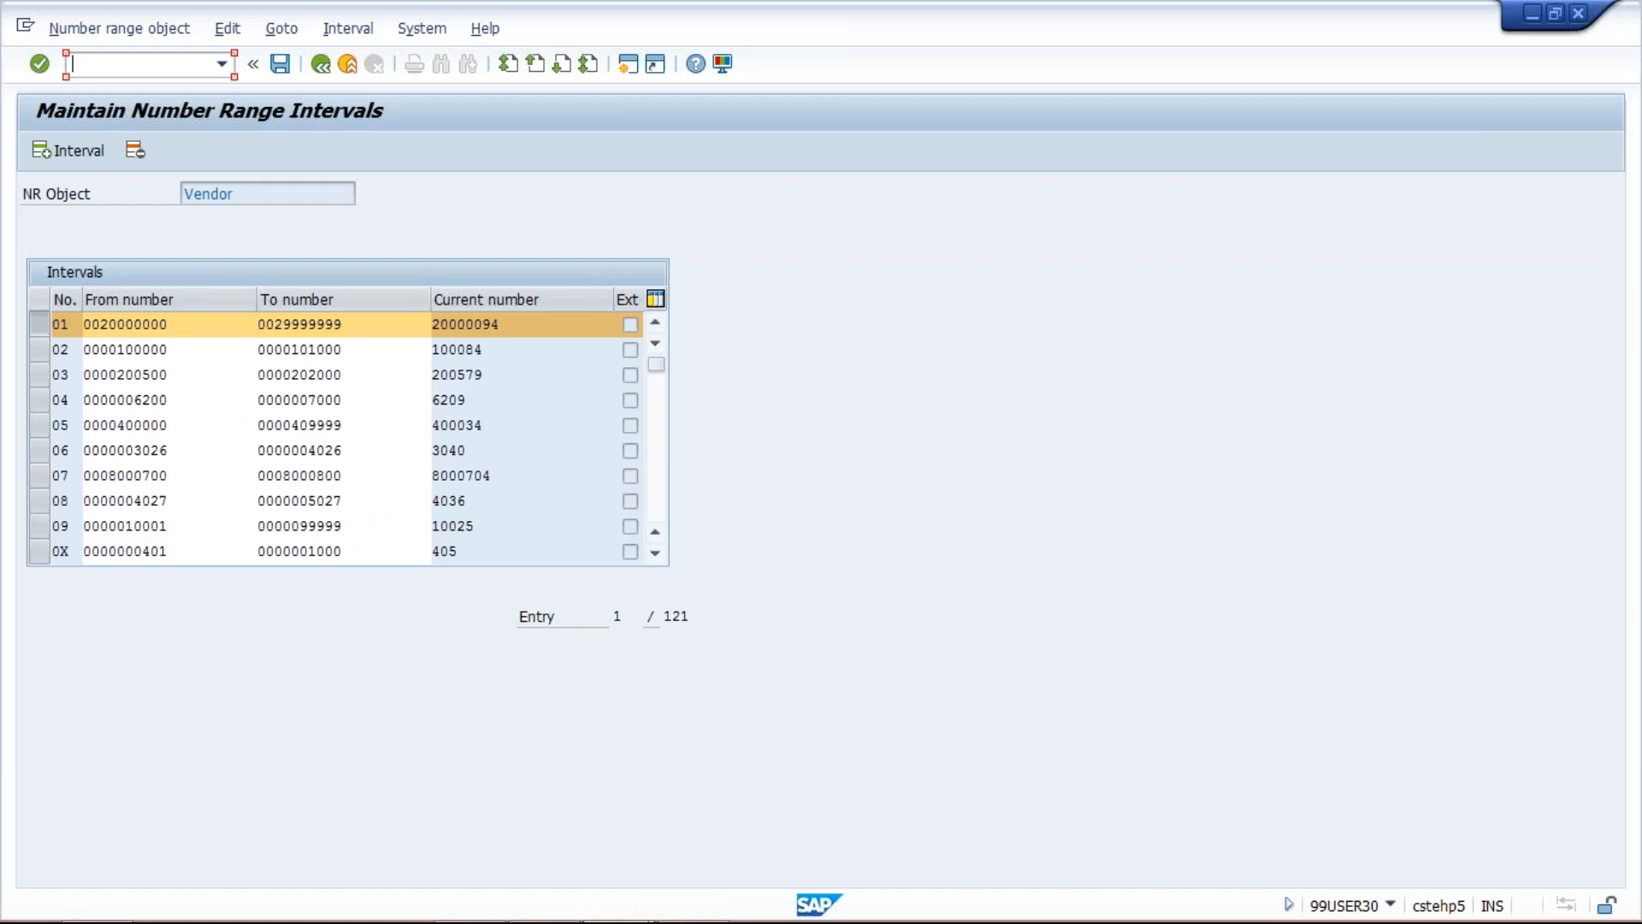
text(/NOBAS)
key(Return)
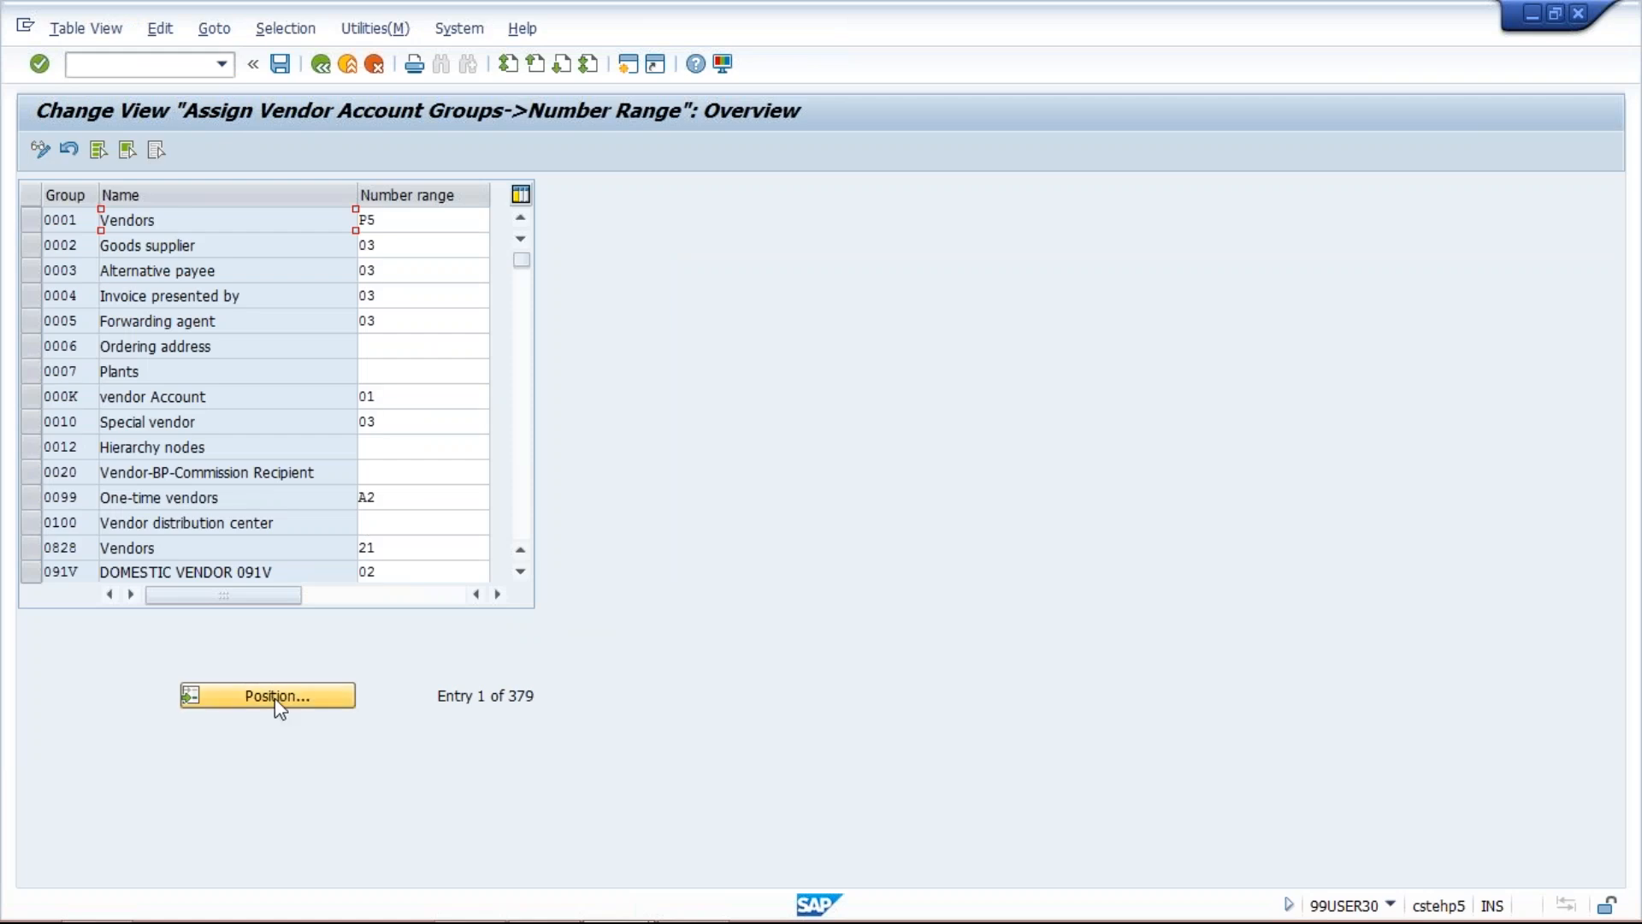
click(275, 697)
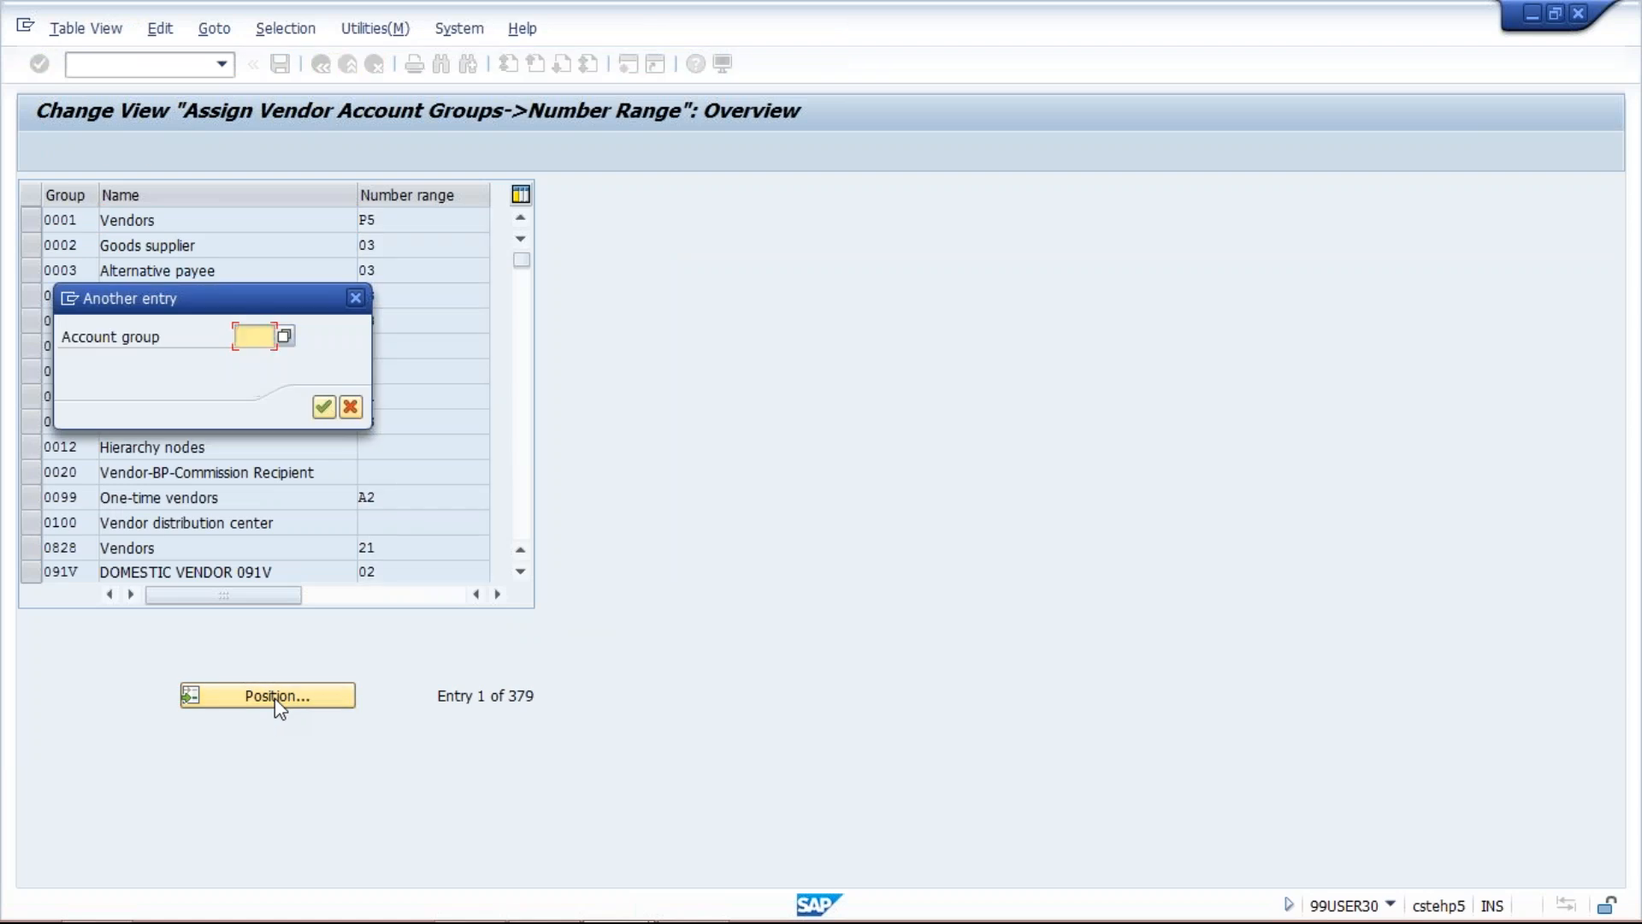
text(TM)
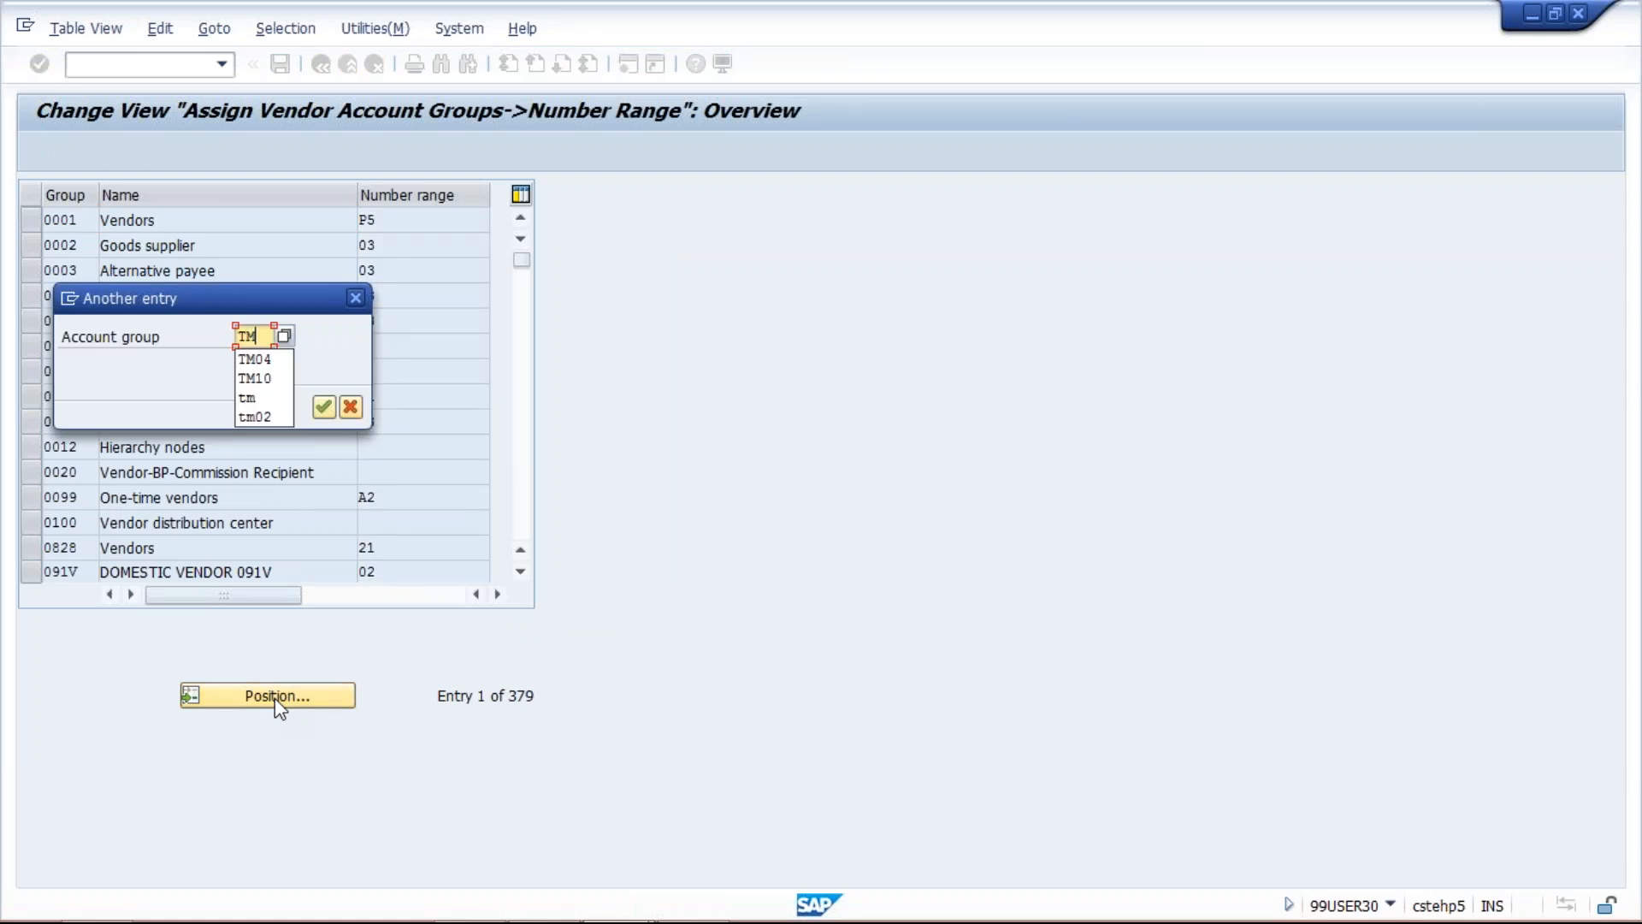
text(10)
key(Return)
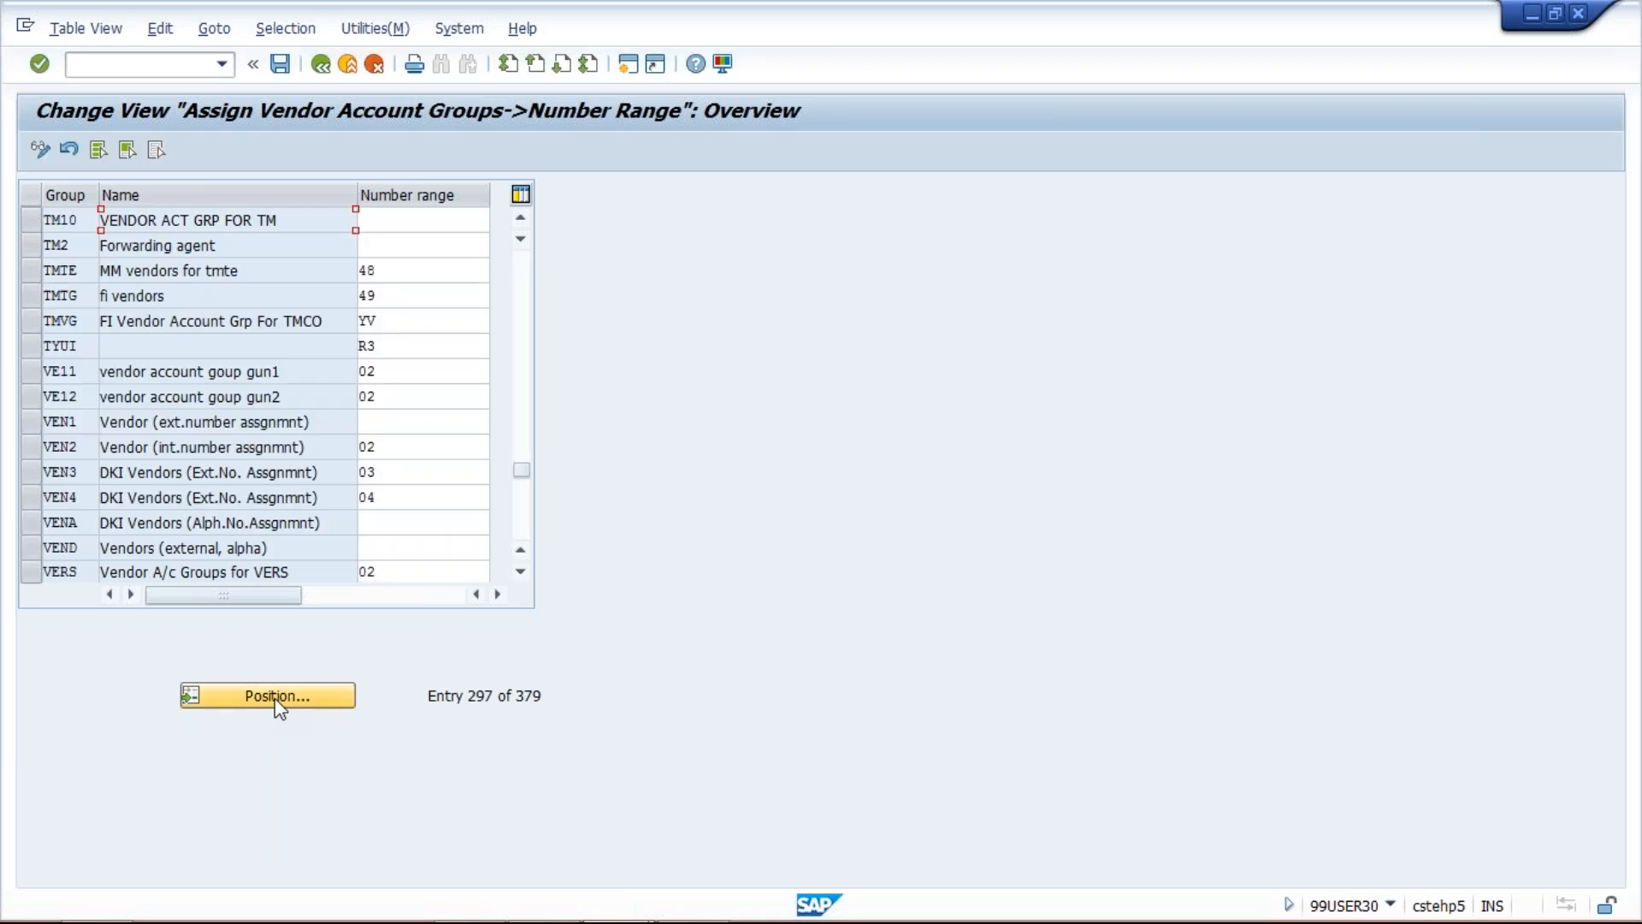
Step: Assign number range 01 to vendor account group TM10 and save it in the TATA MOTOR customizing request
click(396, 219)
text(01)
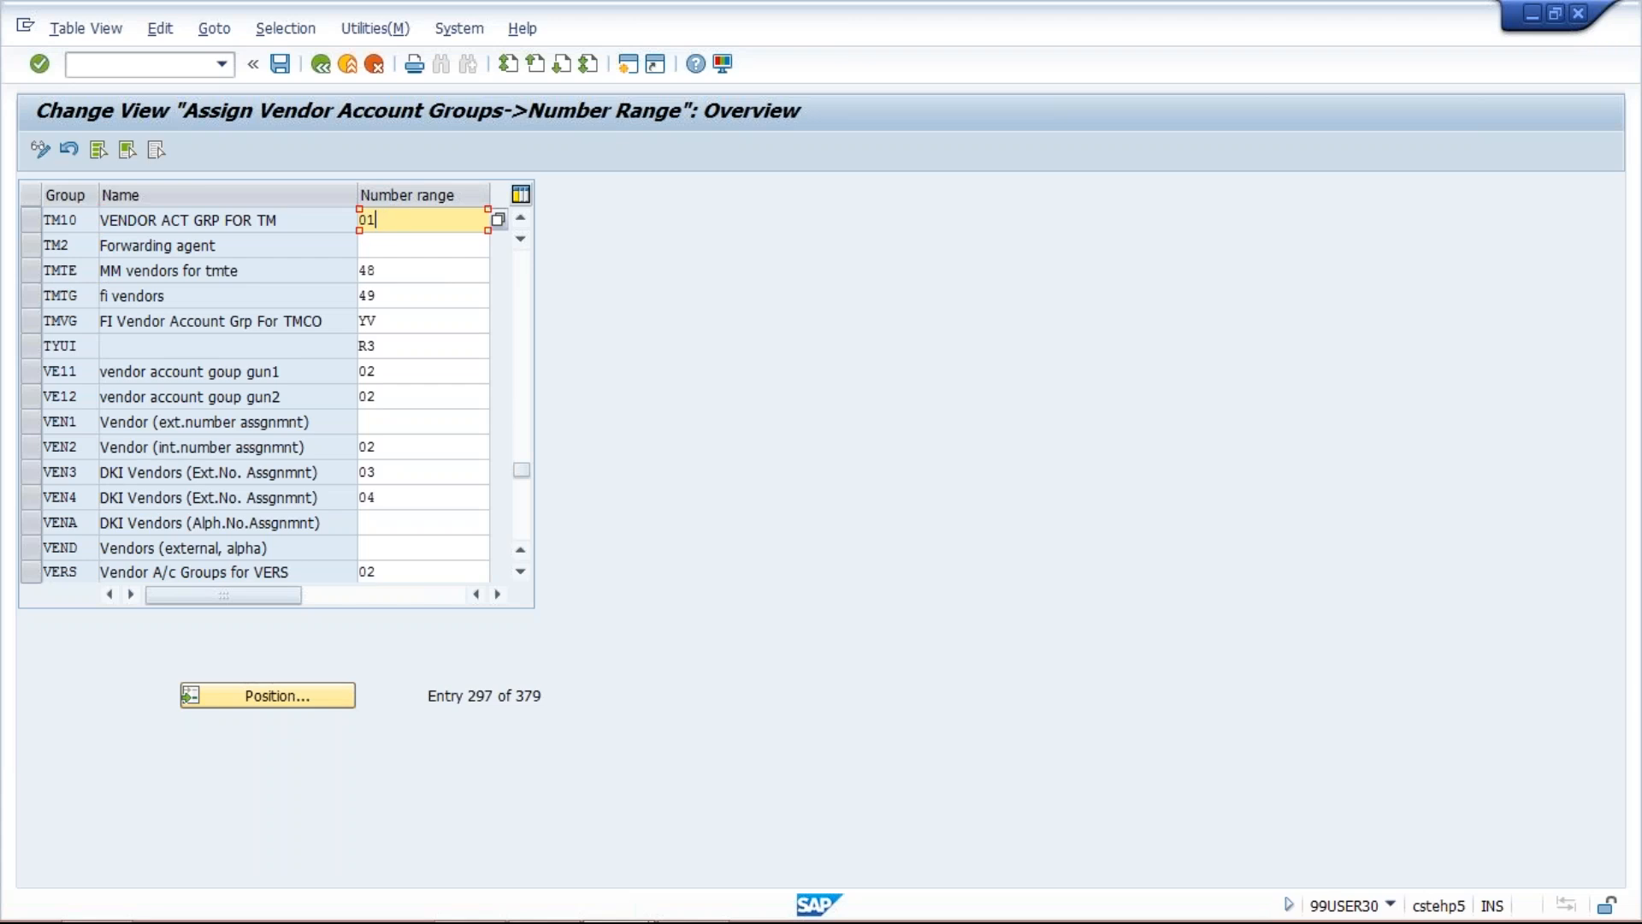
click(282, 65)
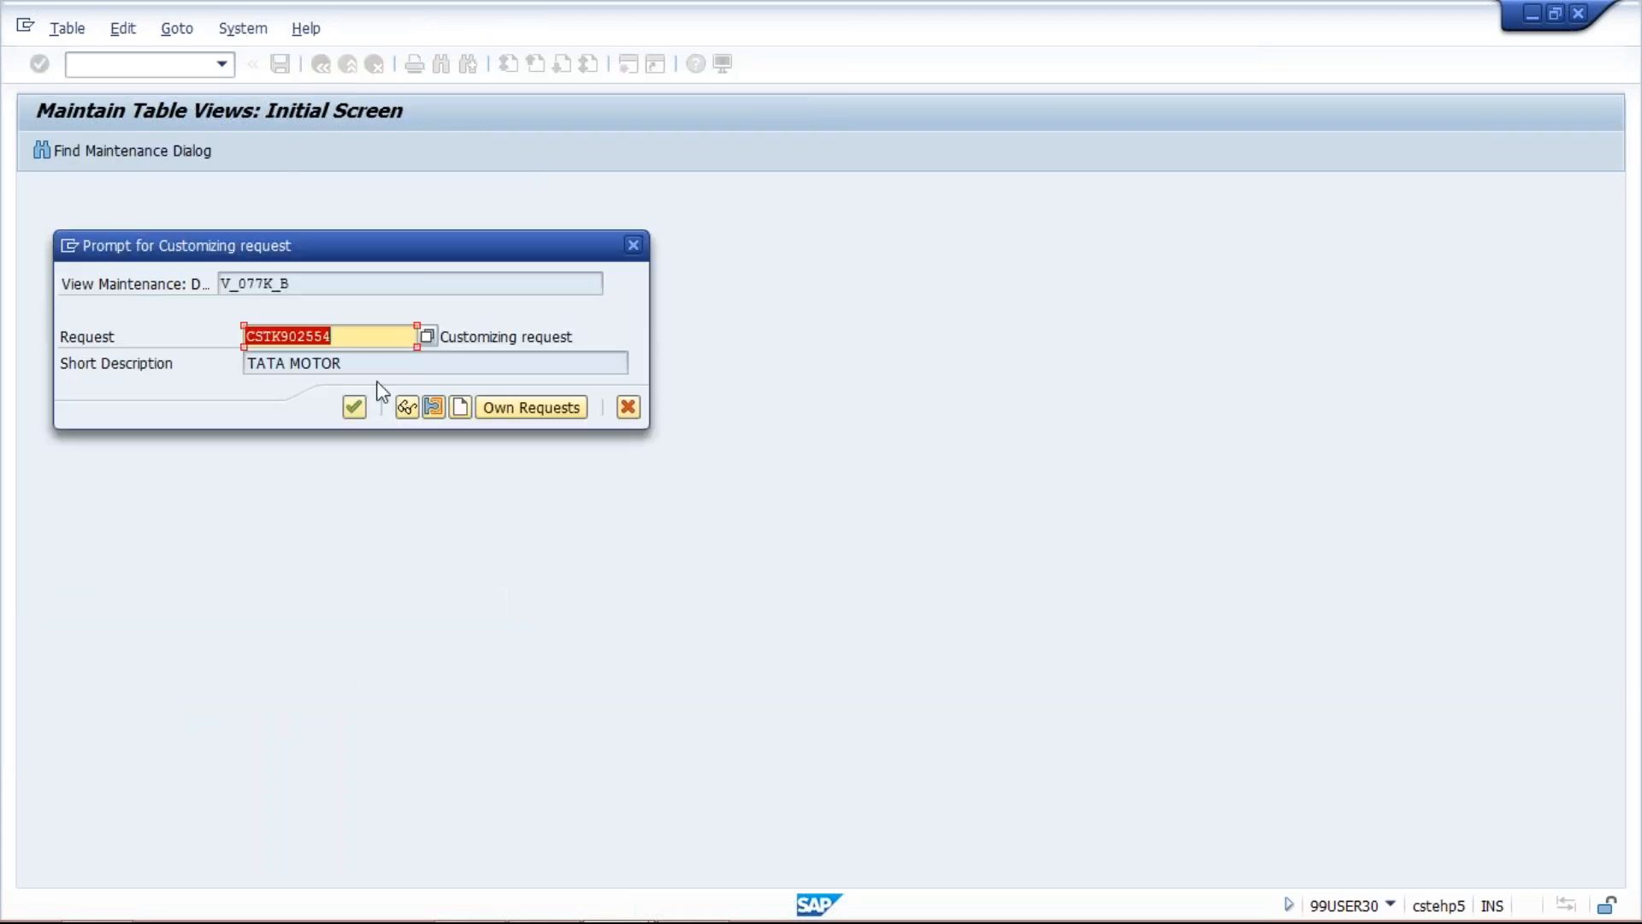
click(355, 407)
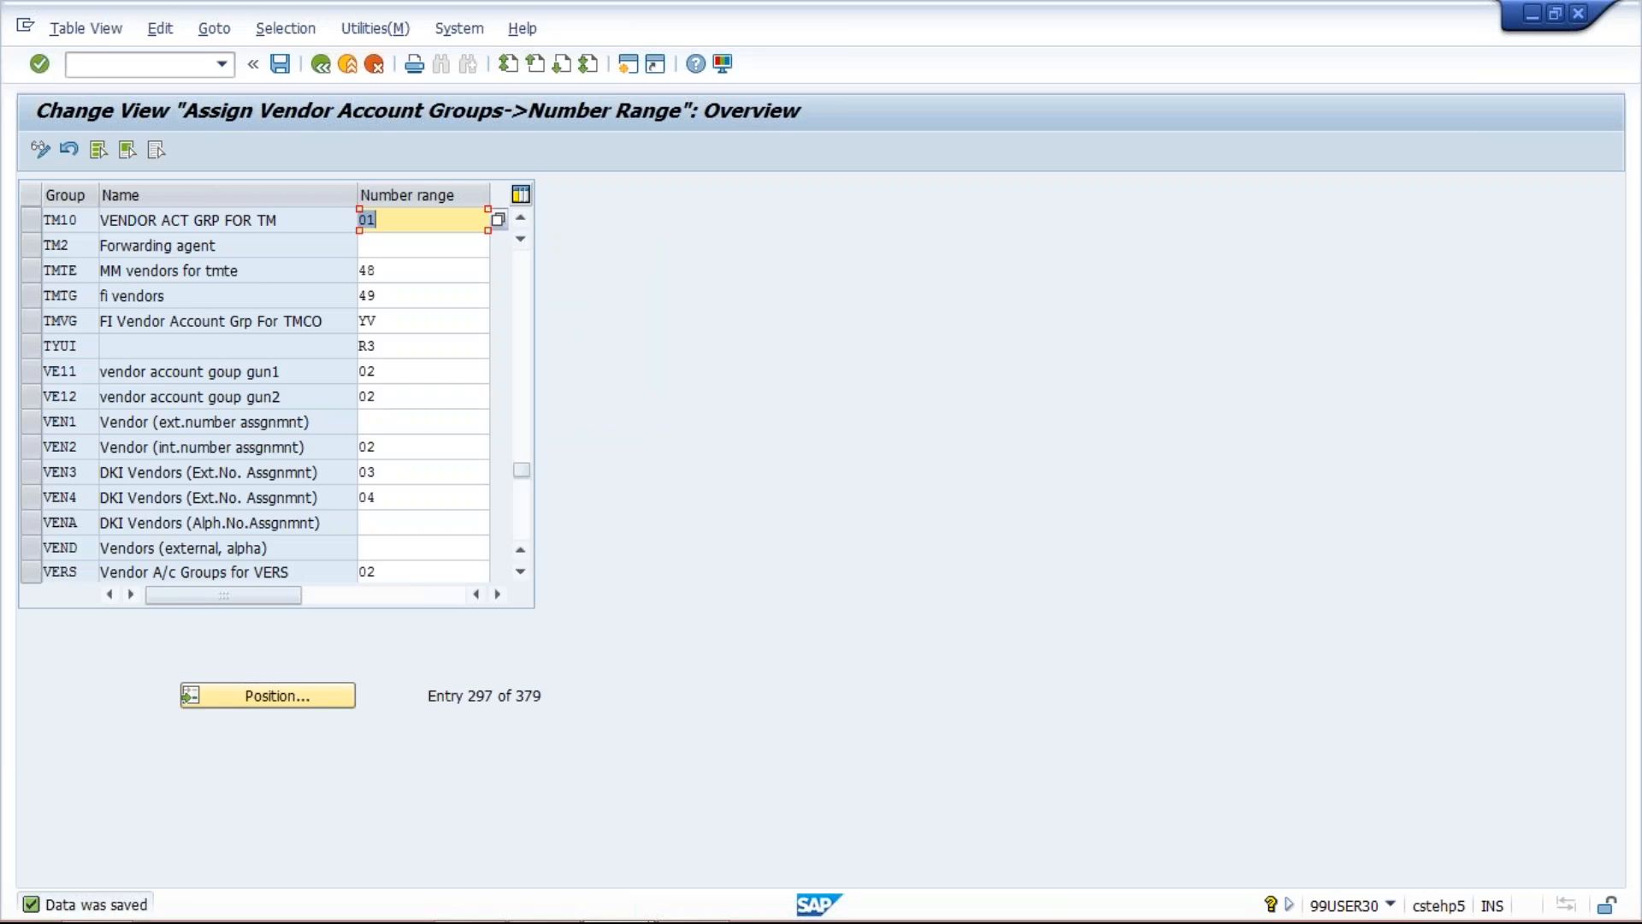
Step: Look up the transaction code for vendor tolerance groups in the PowerPoint slide and return to SAP
mouse_move(544, 919)
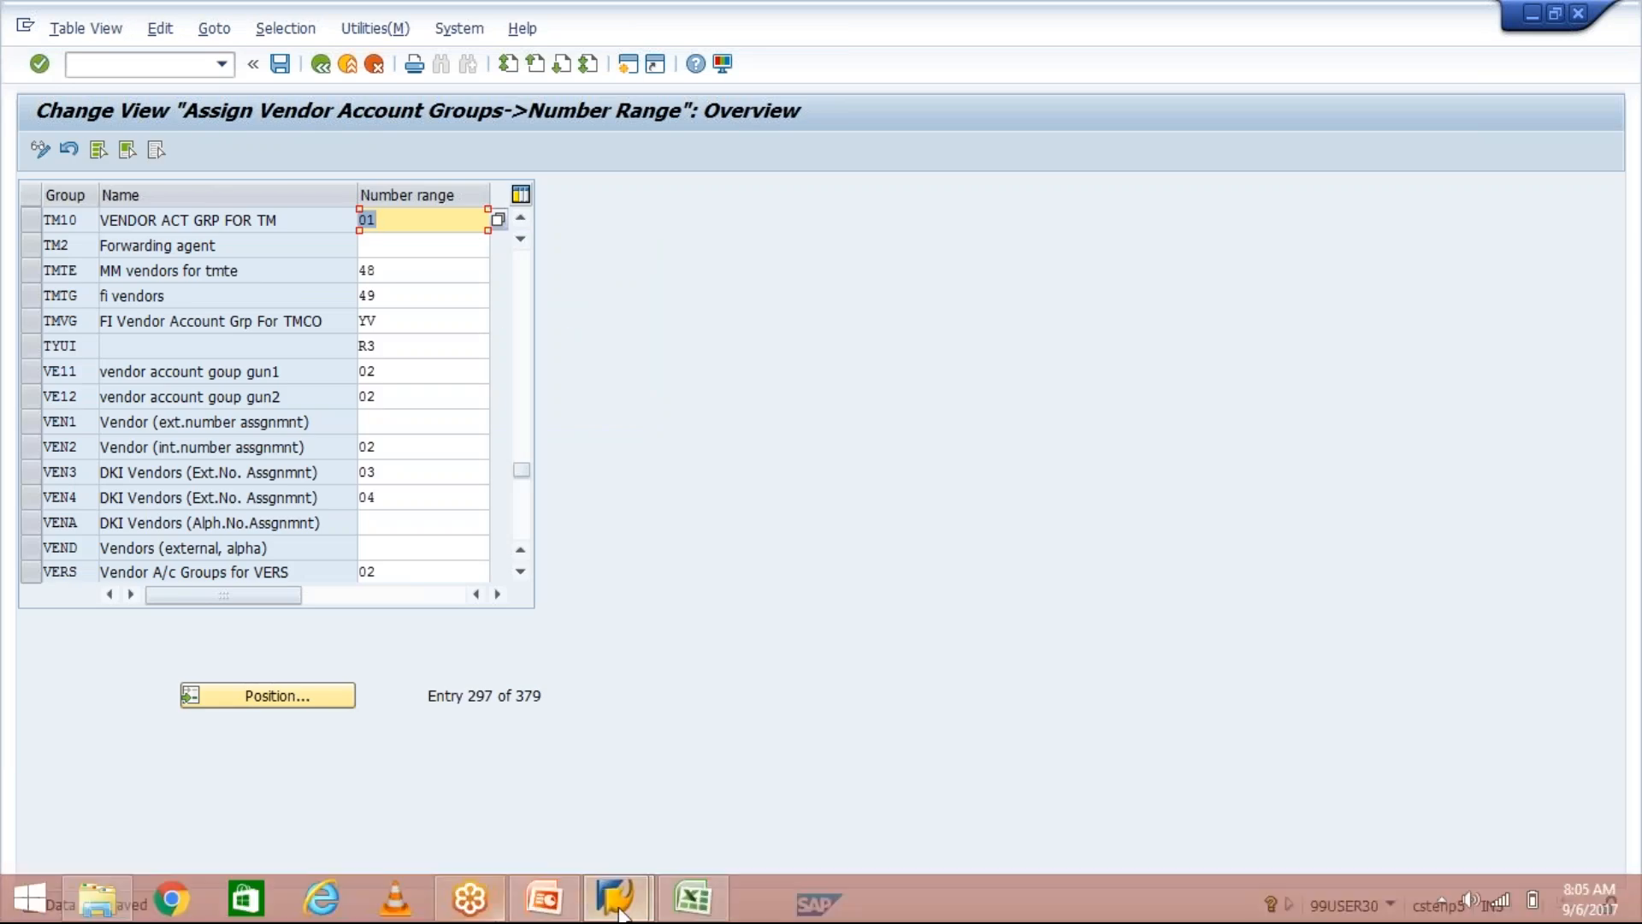
click(544, 898)
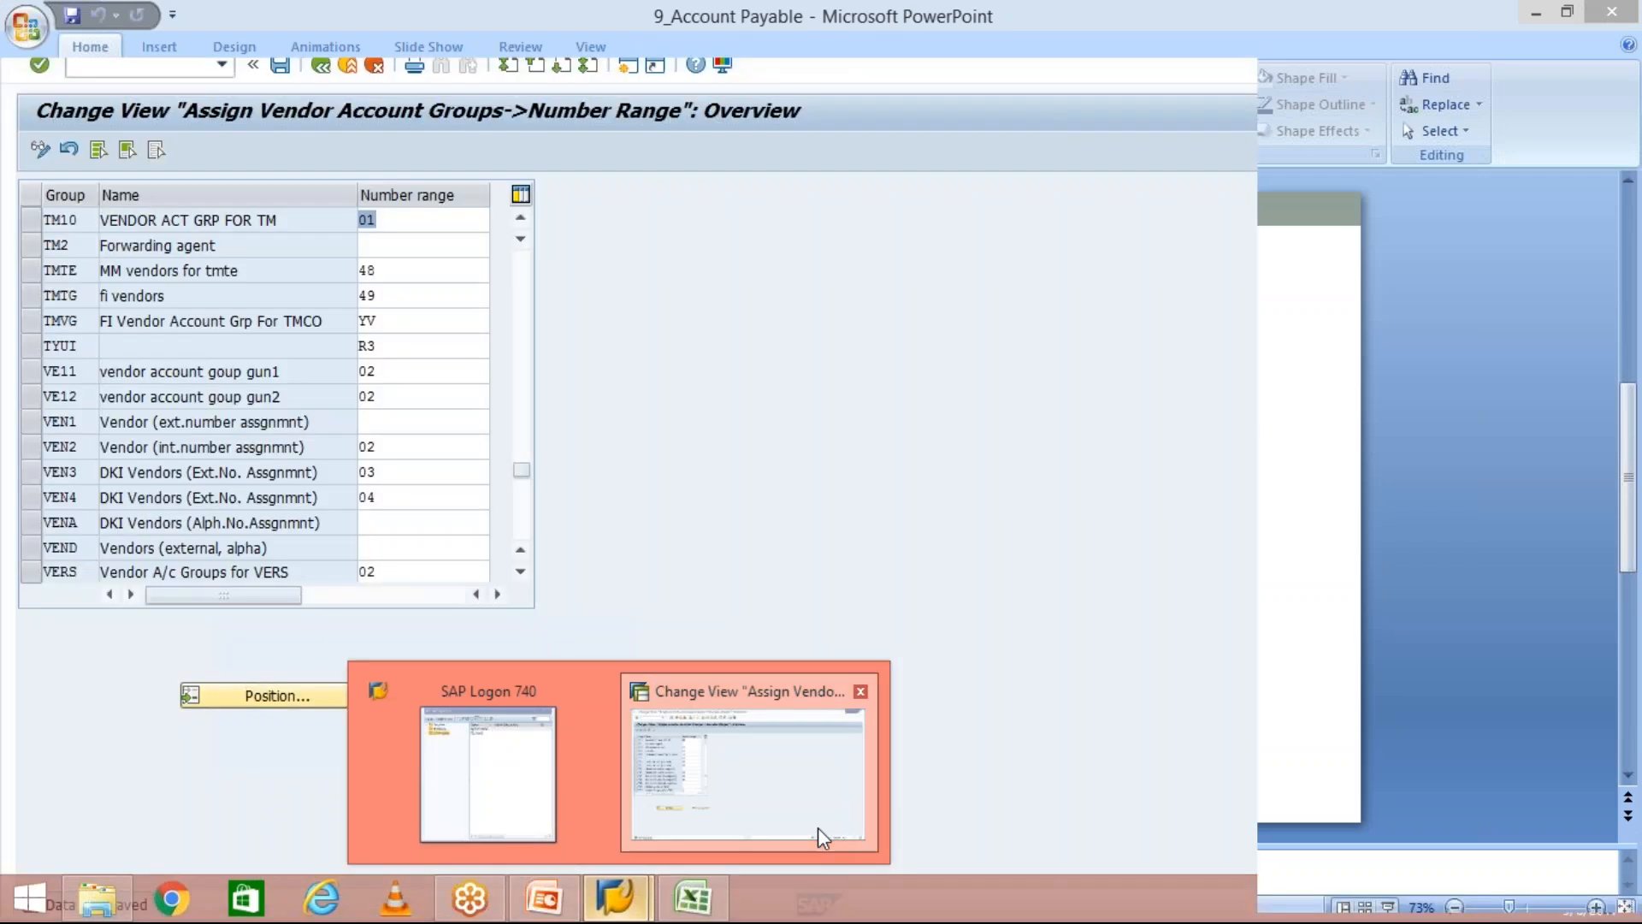
click(821, 838)
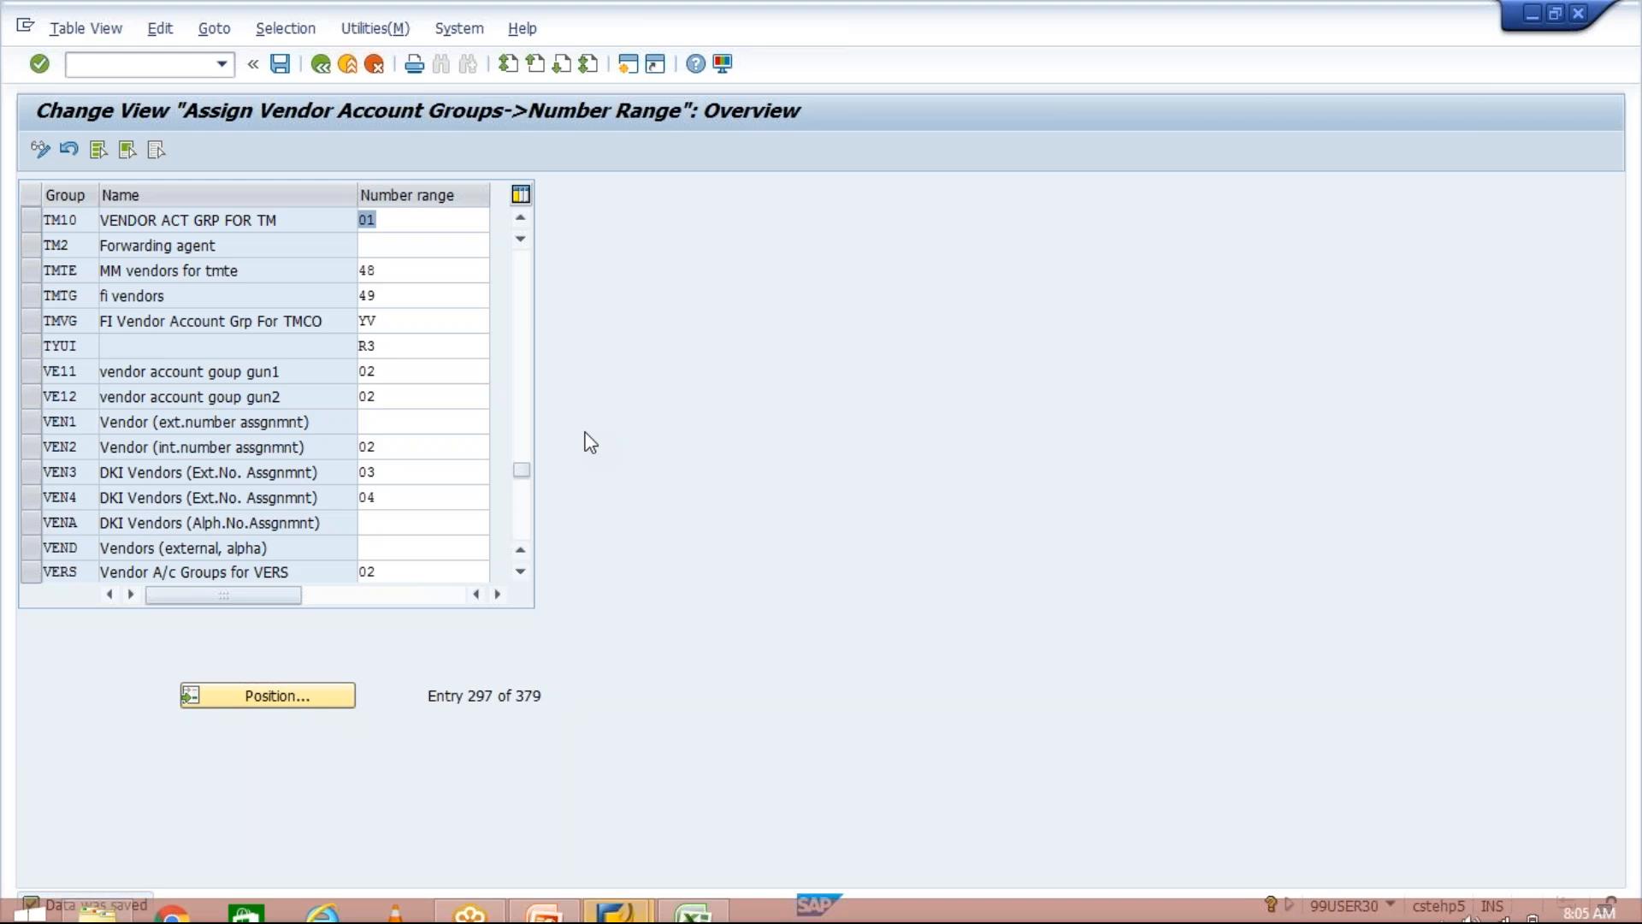
Step: Open the customer/vendor tolerances with /NOBA3 and start a new tolerance group entry
click(101, 65)
text(/NOBA3)
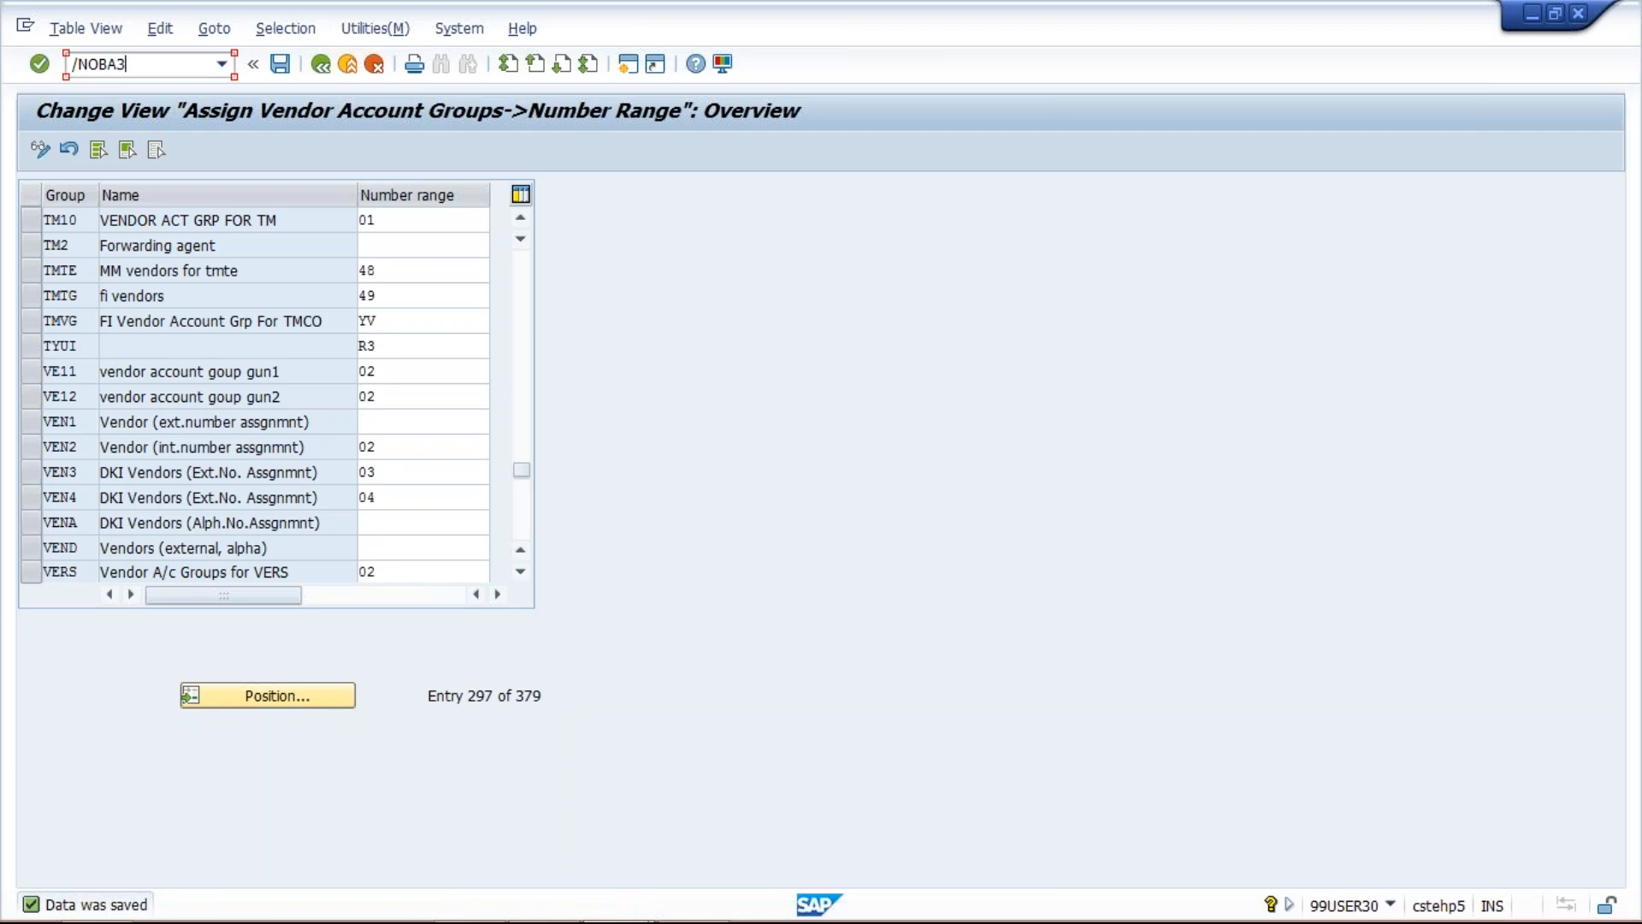
key(Return)
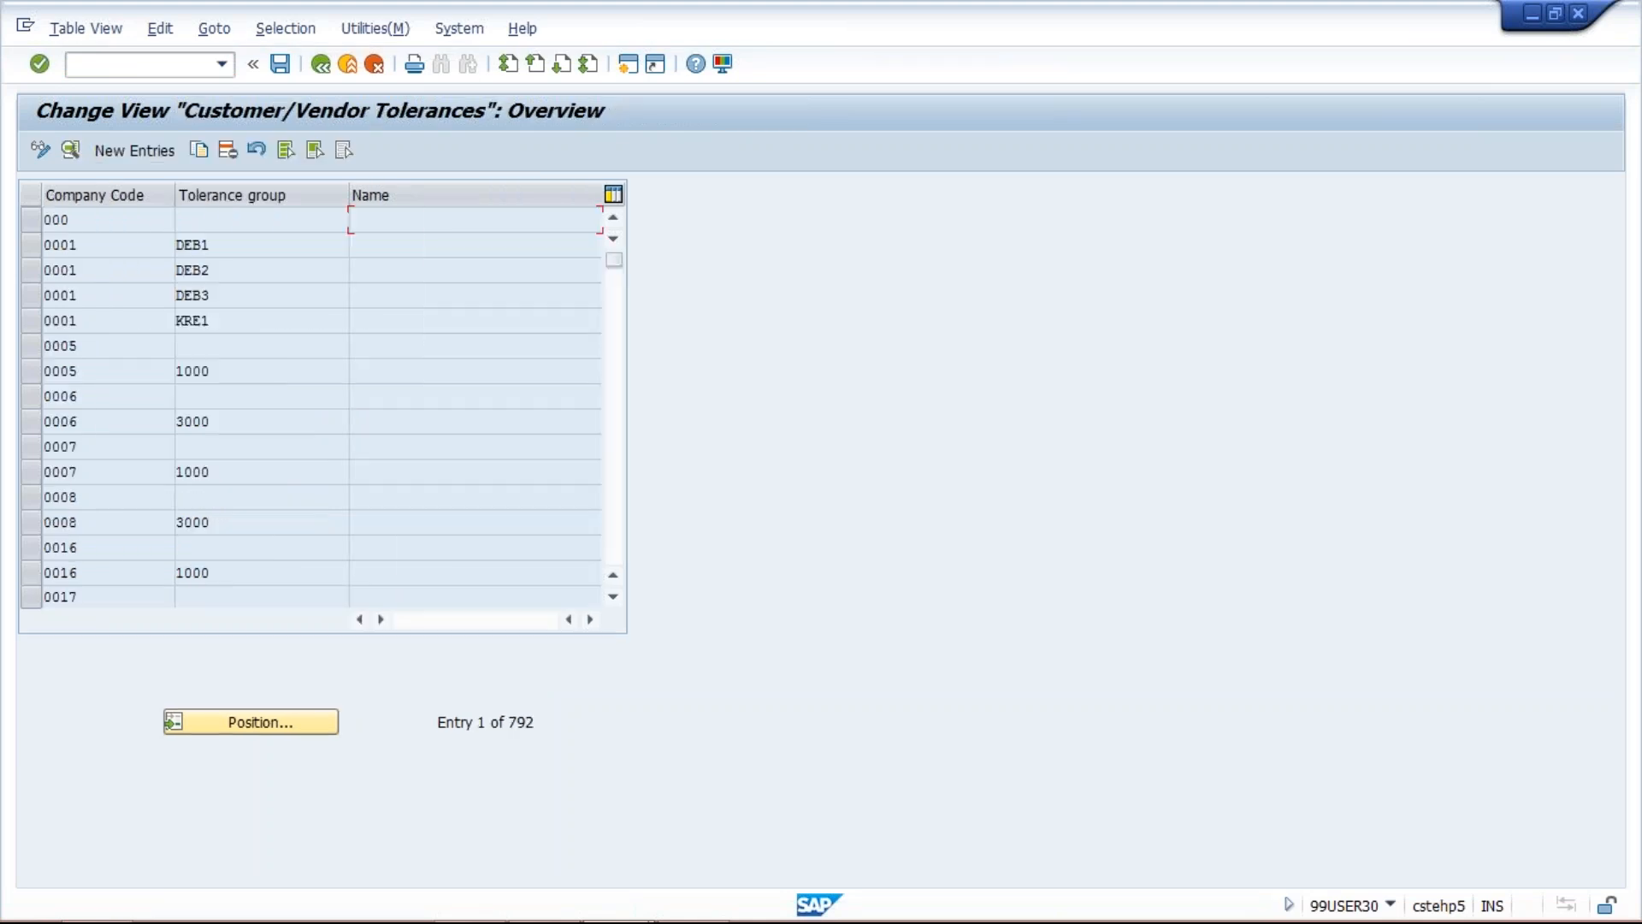
click(139, 151)
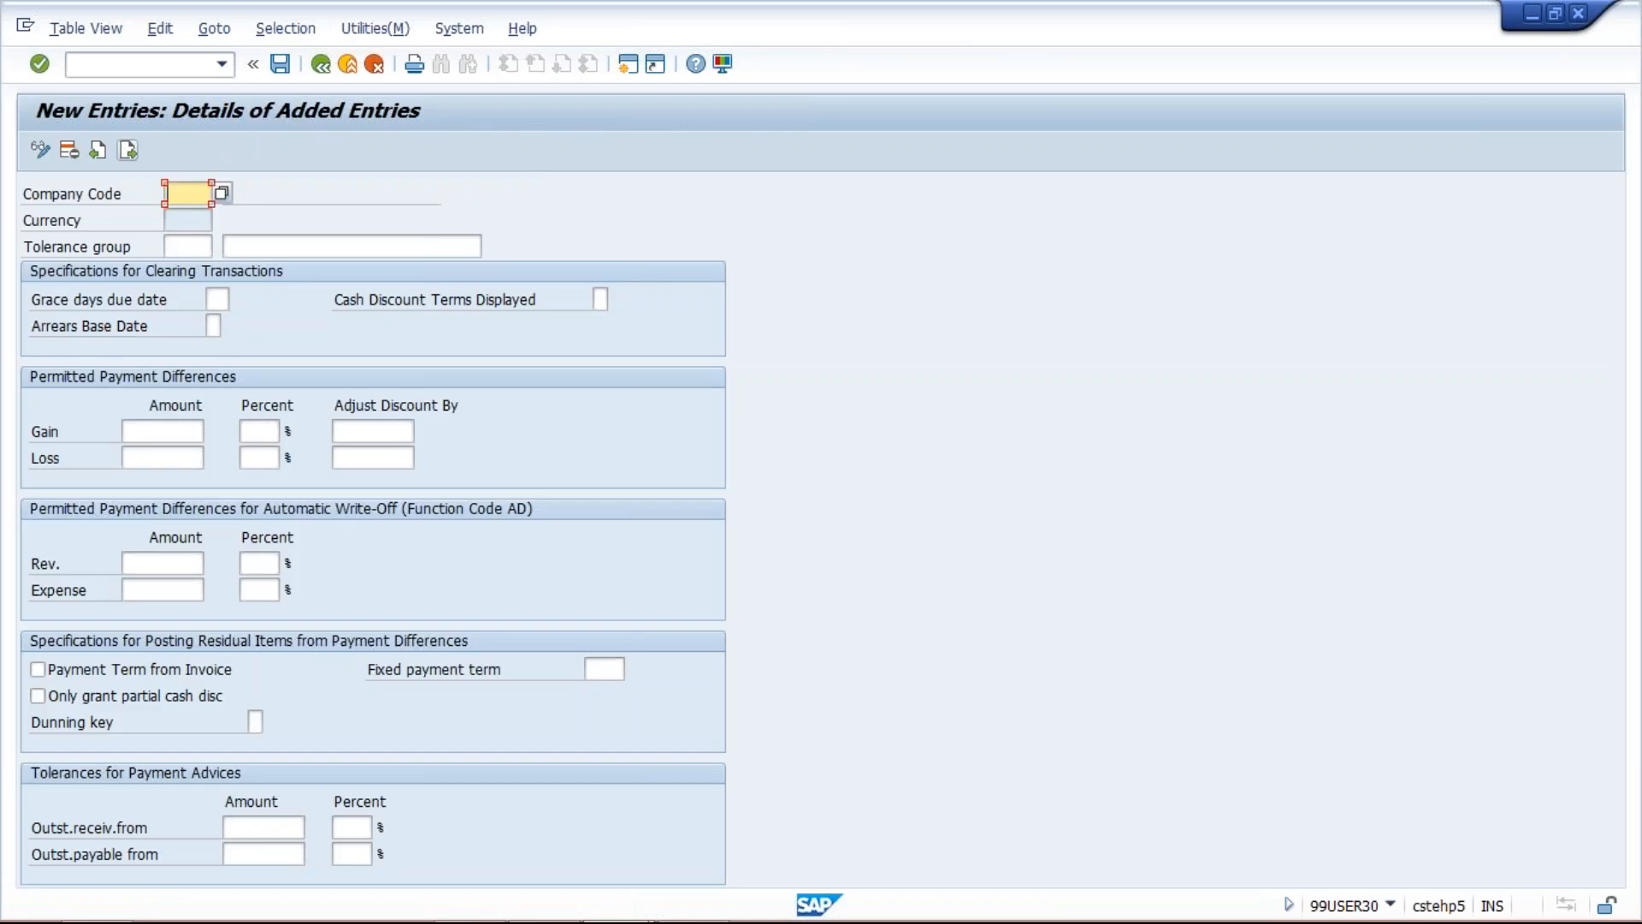
Step: Enter company code TM10 and name the tolerance group TATA MOTOR TG, leaving the group key blank
text(T)
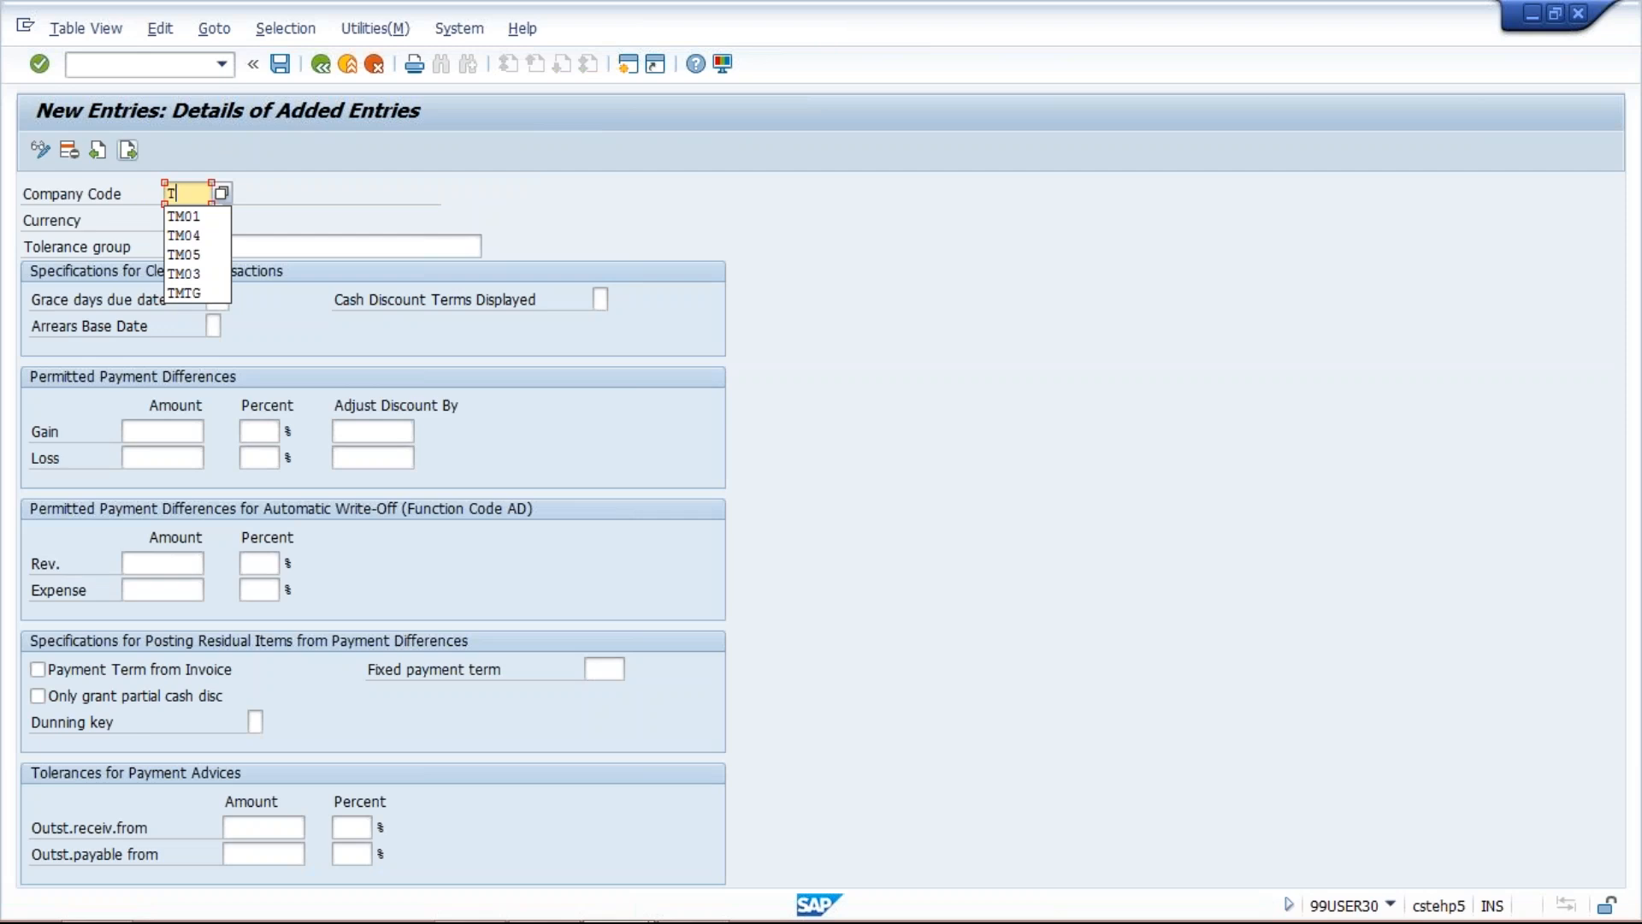
text(M10)
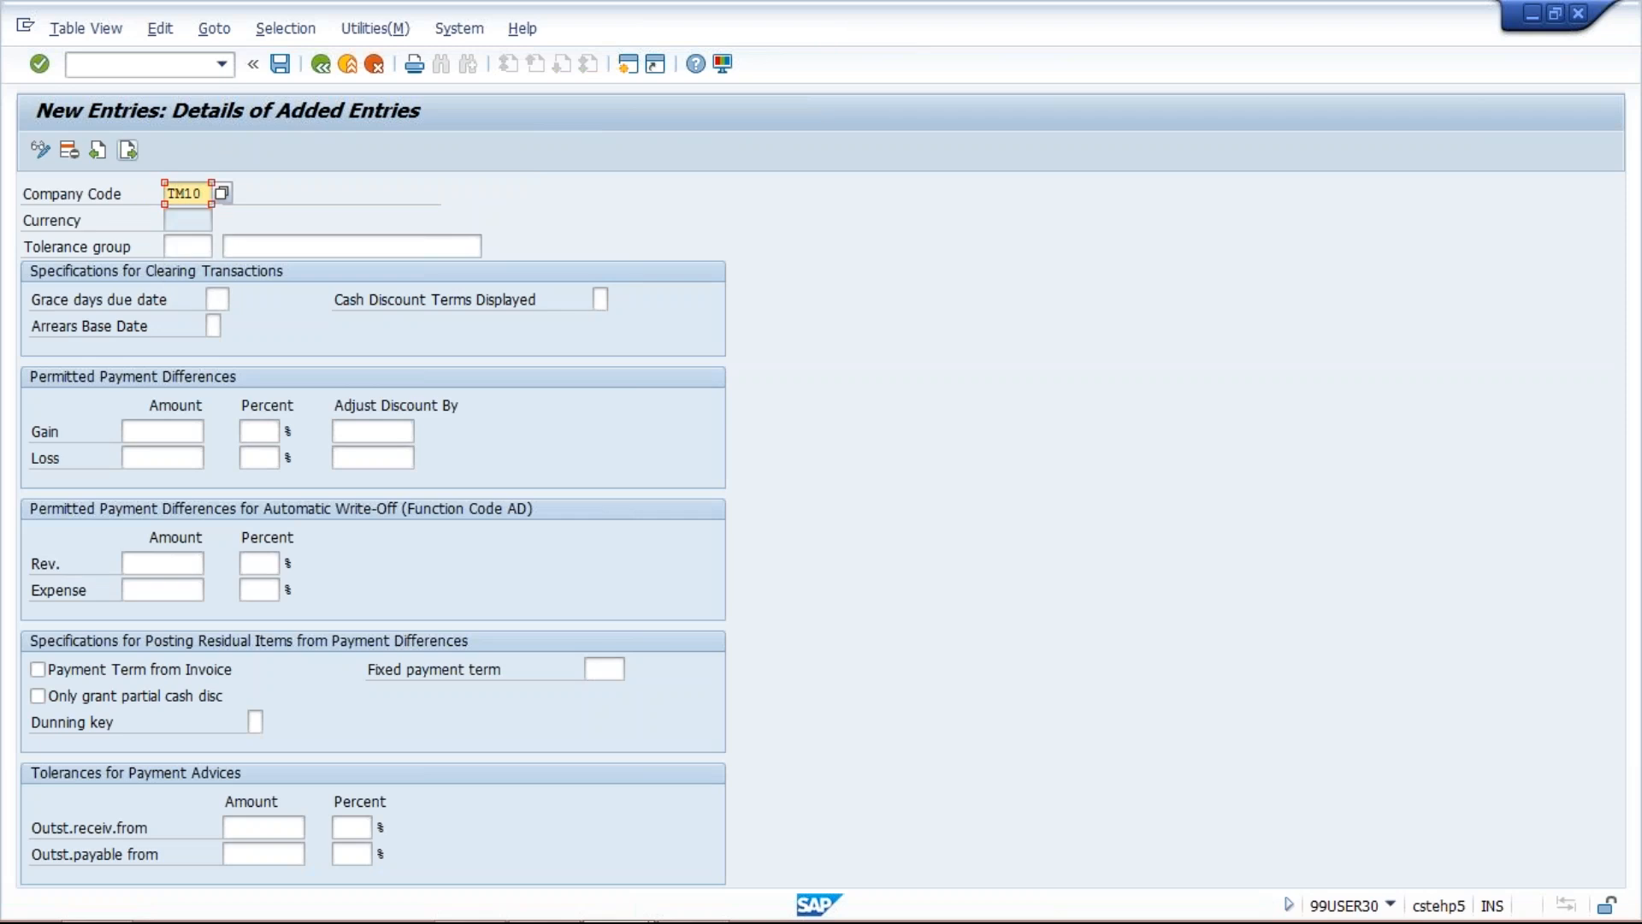
click(253, 247)
click(273, 270)
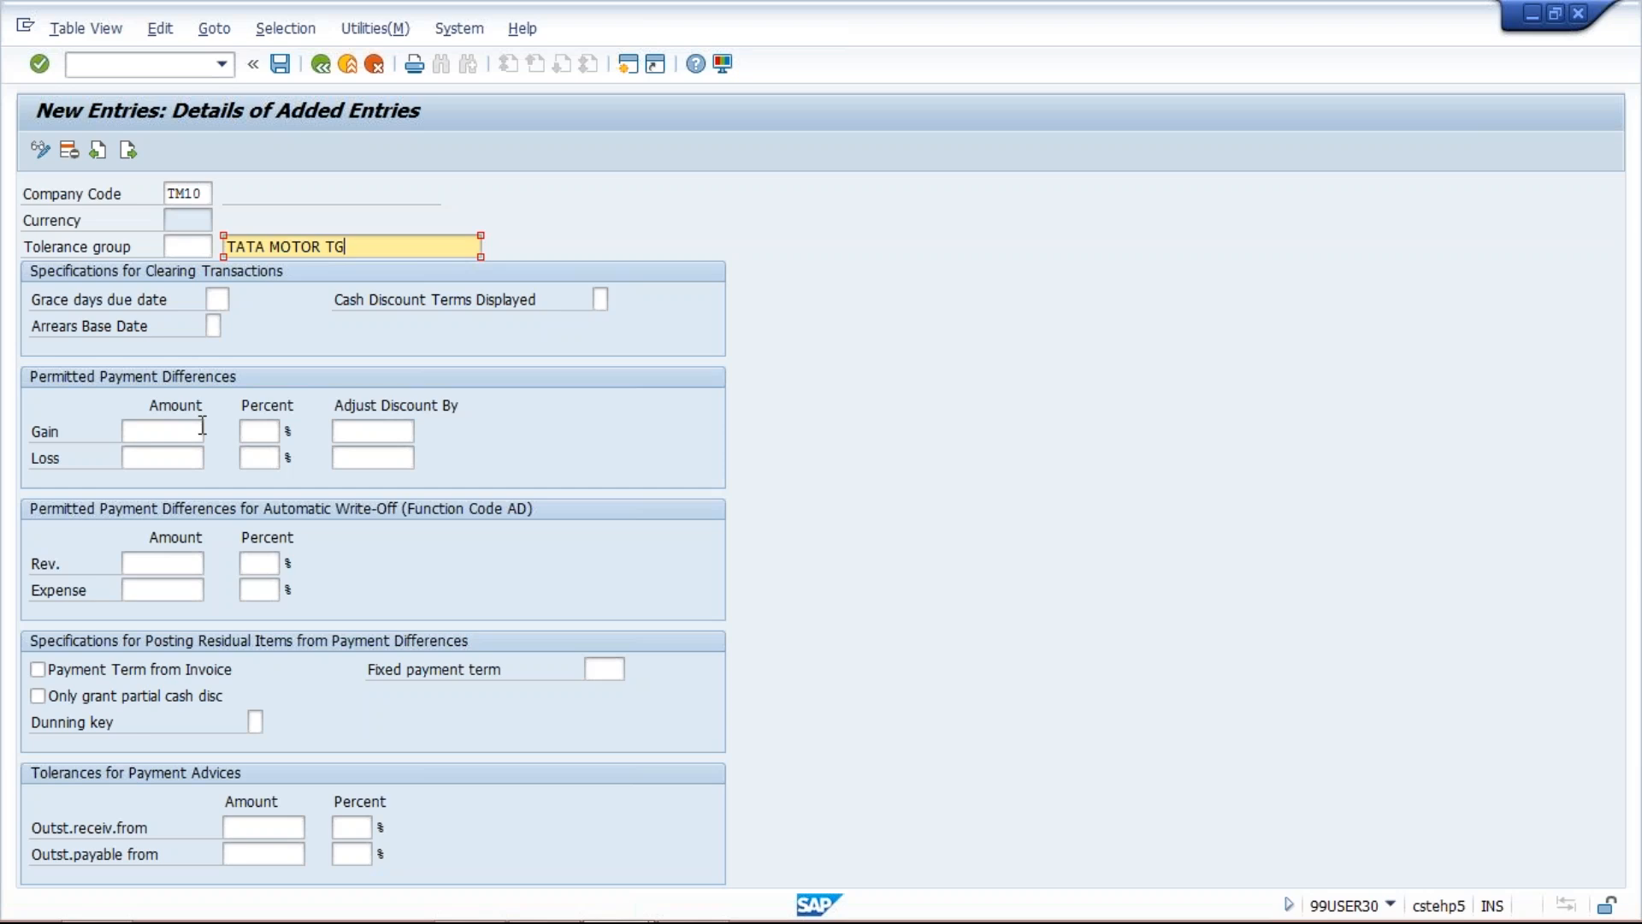
Step: Set the permitted payment difference amounts to 5 for gain and 5 for loss, and save the entry
click(177, 425)
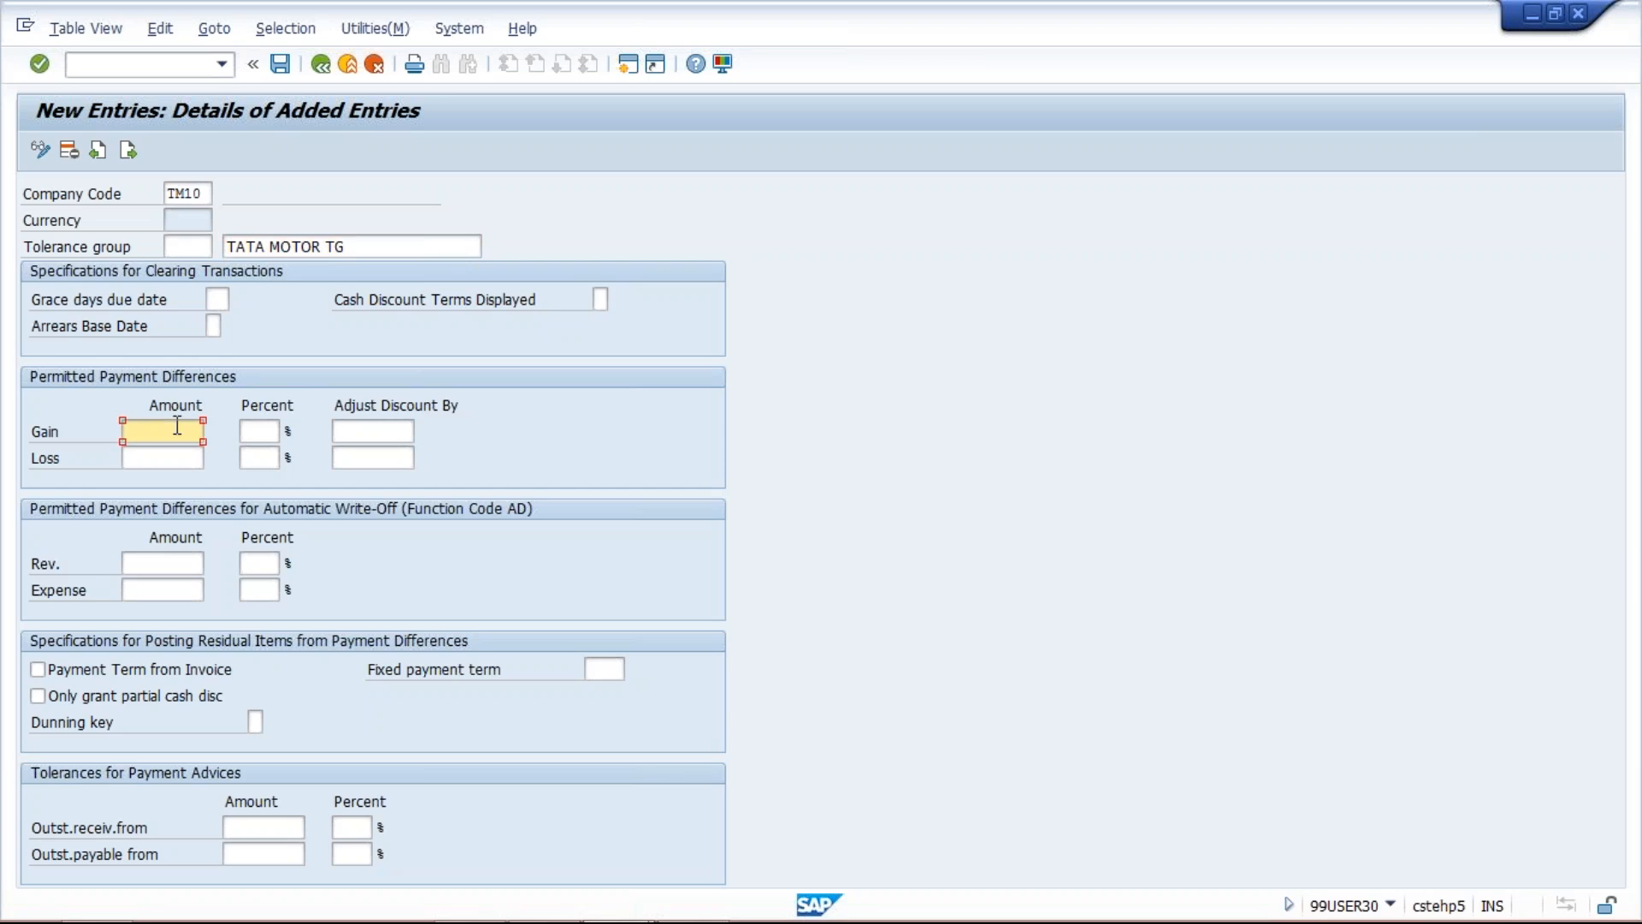
text(5)
click(169, 462)
text(5)
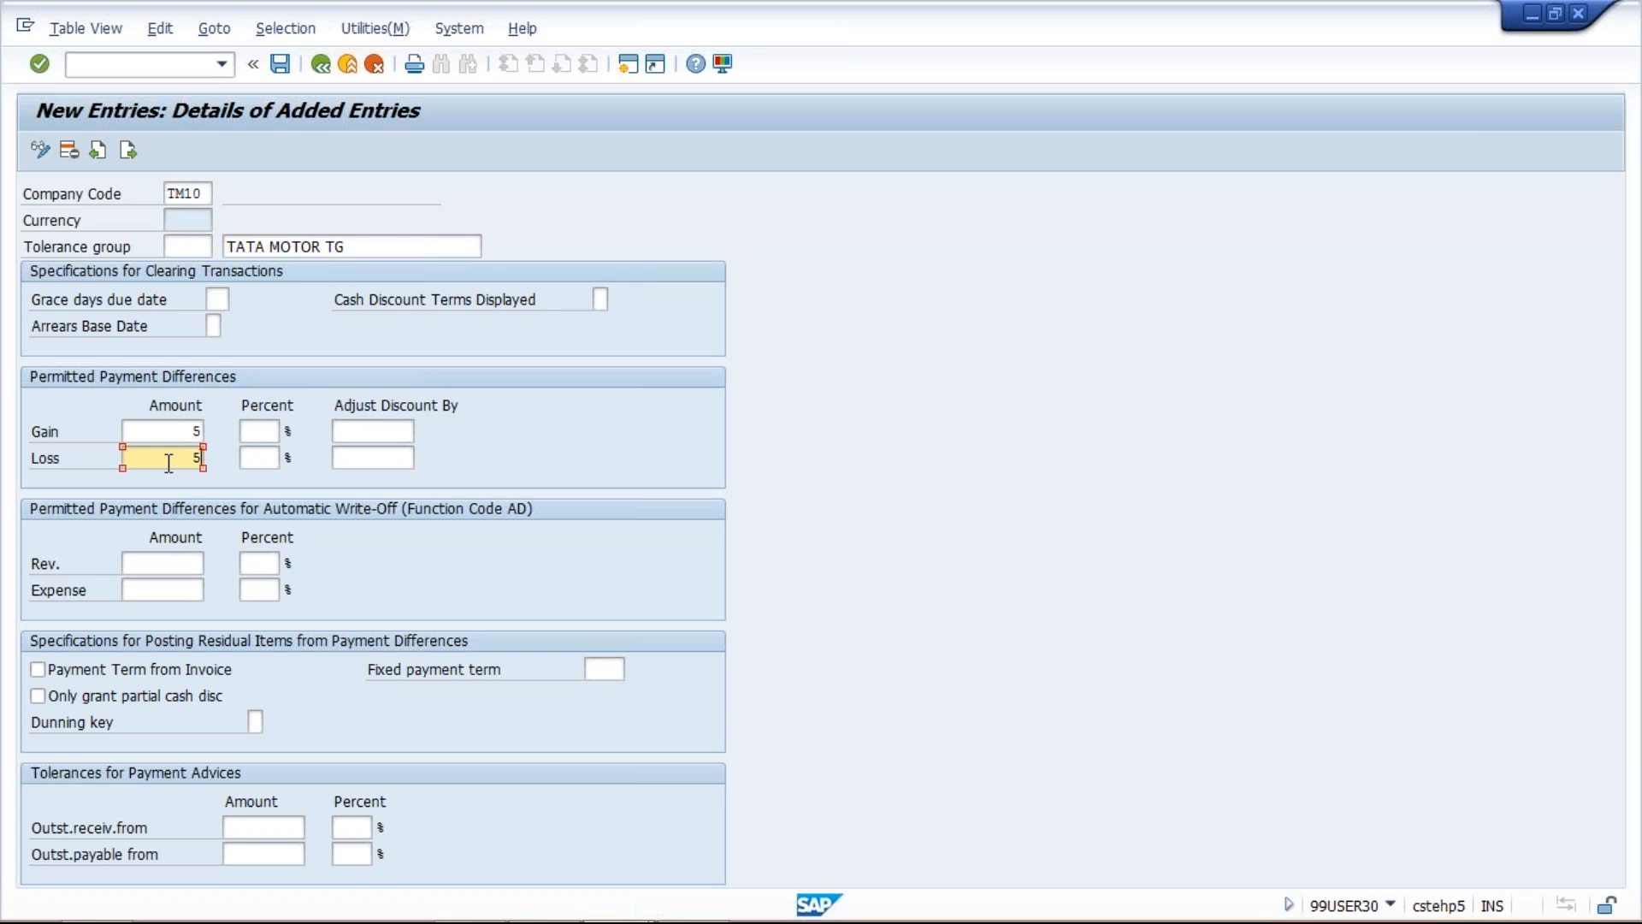
key(ctrl+s)
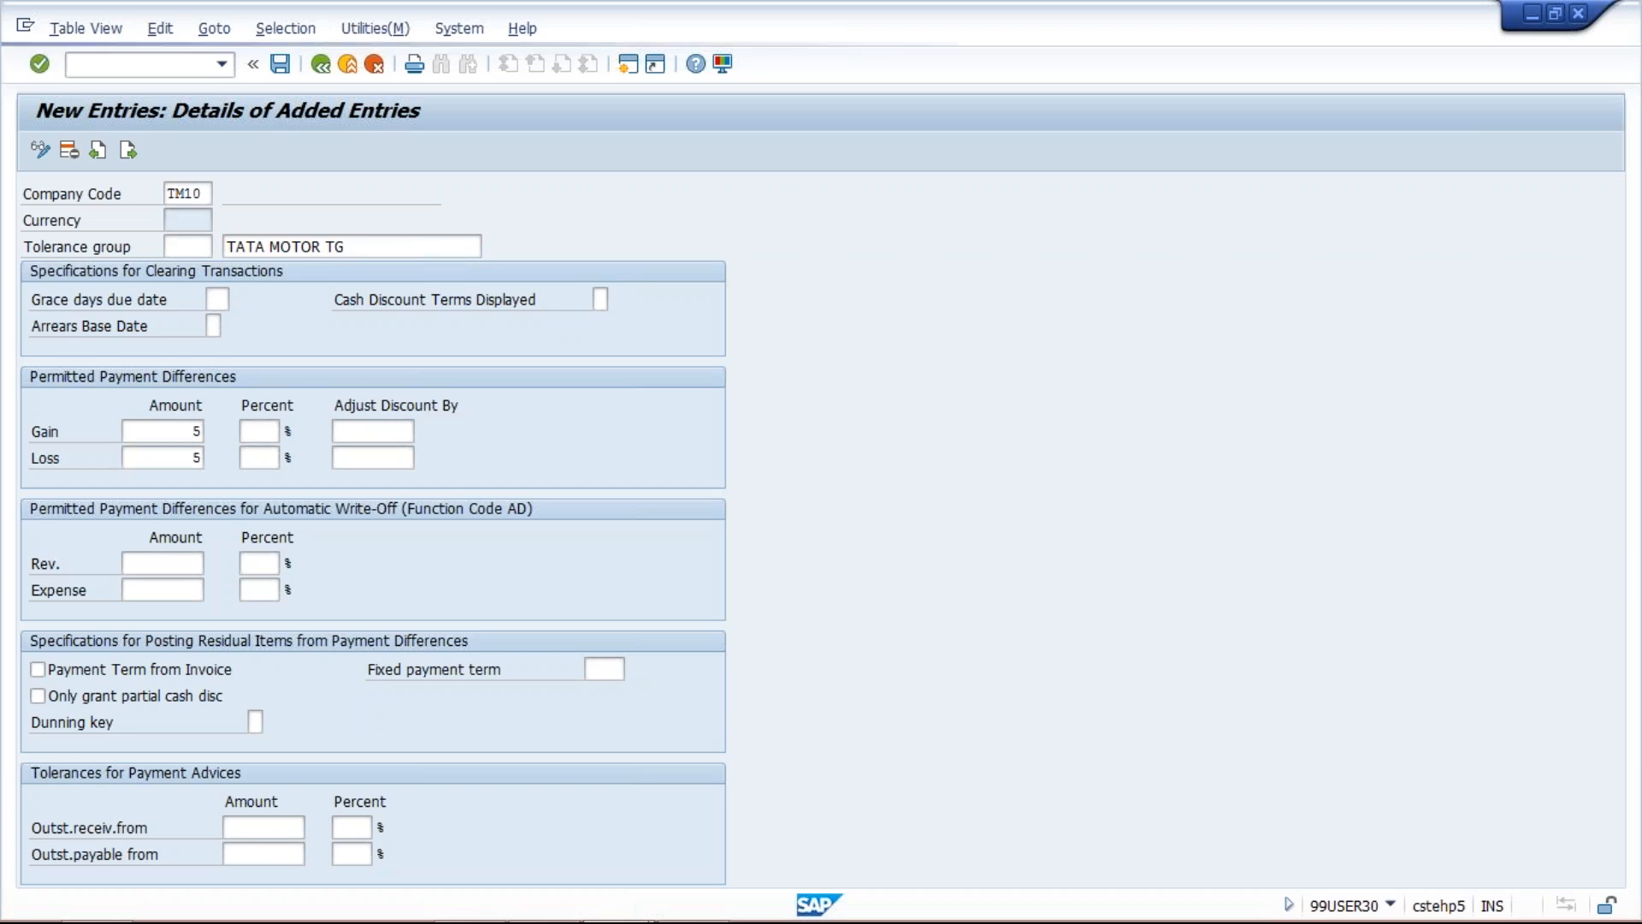
key(Return)
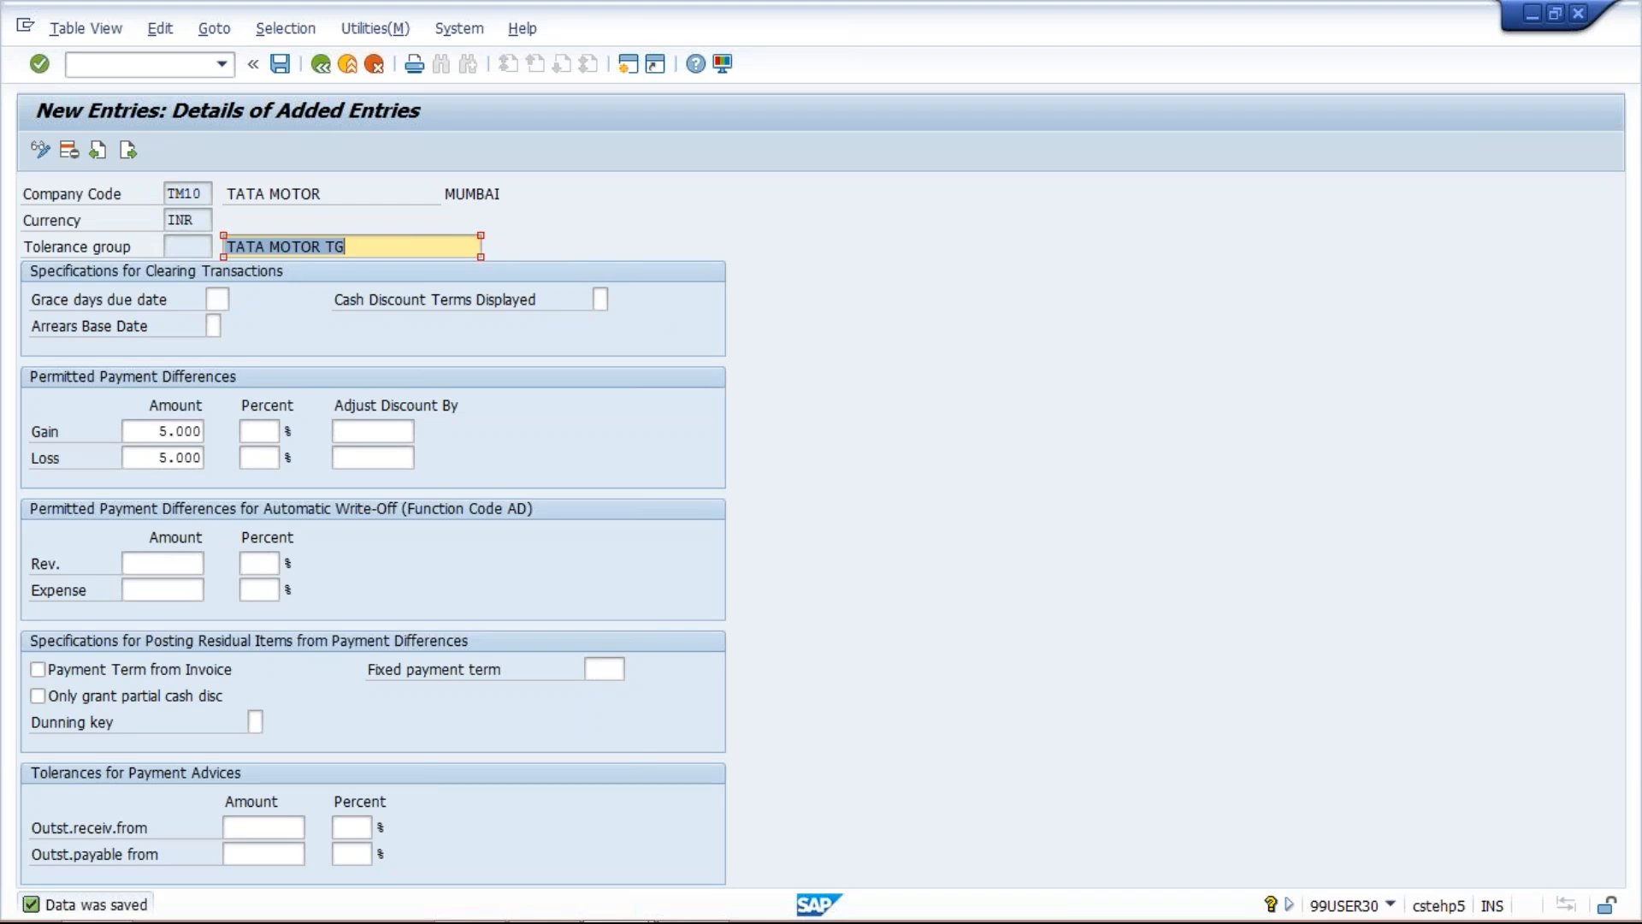
Step: Switch to the Class workbook in Excel and enter 1000 in cells I7 and I8 of Sheet1
mouse_move(685, 919)
click(687, 917)
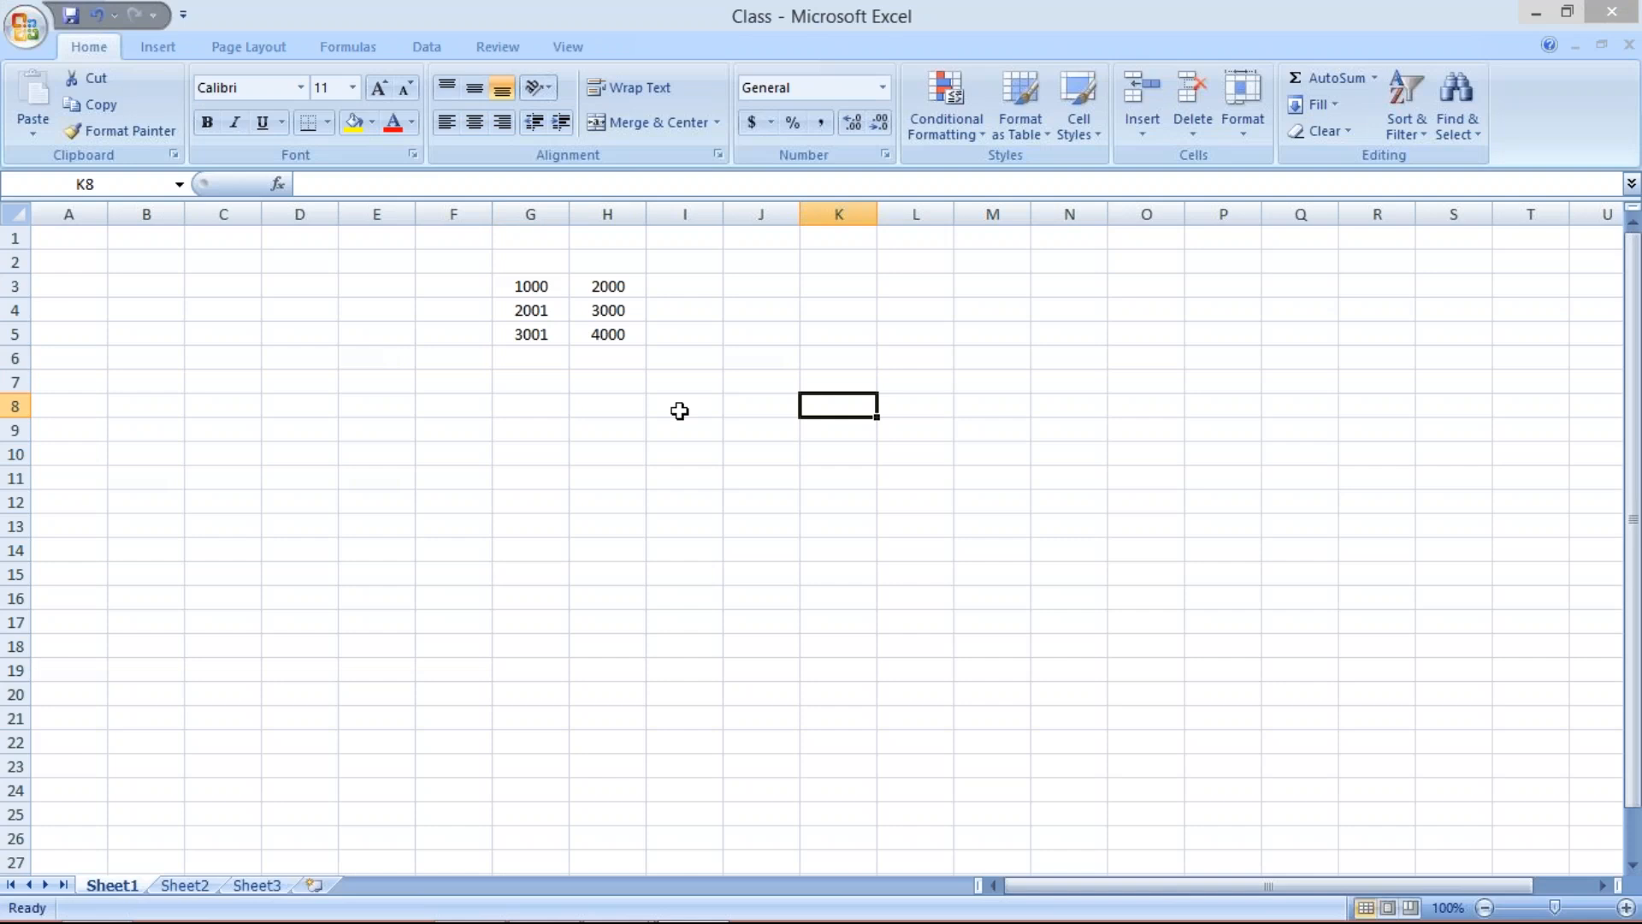
click(689, 387)
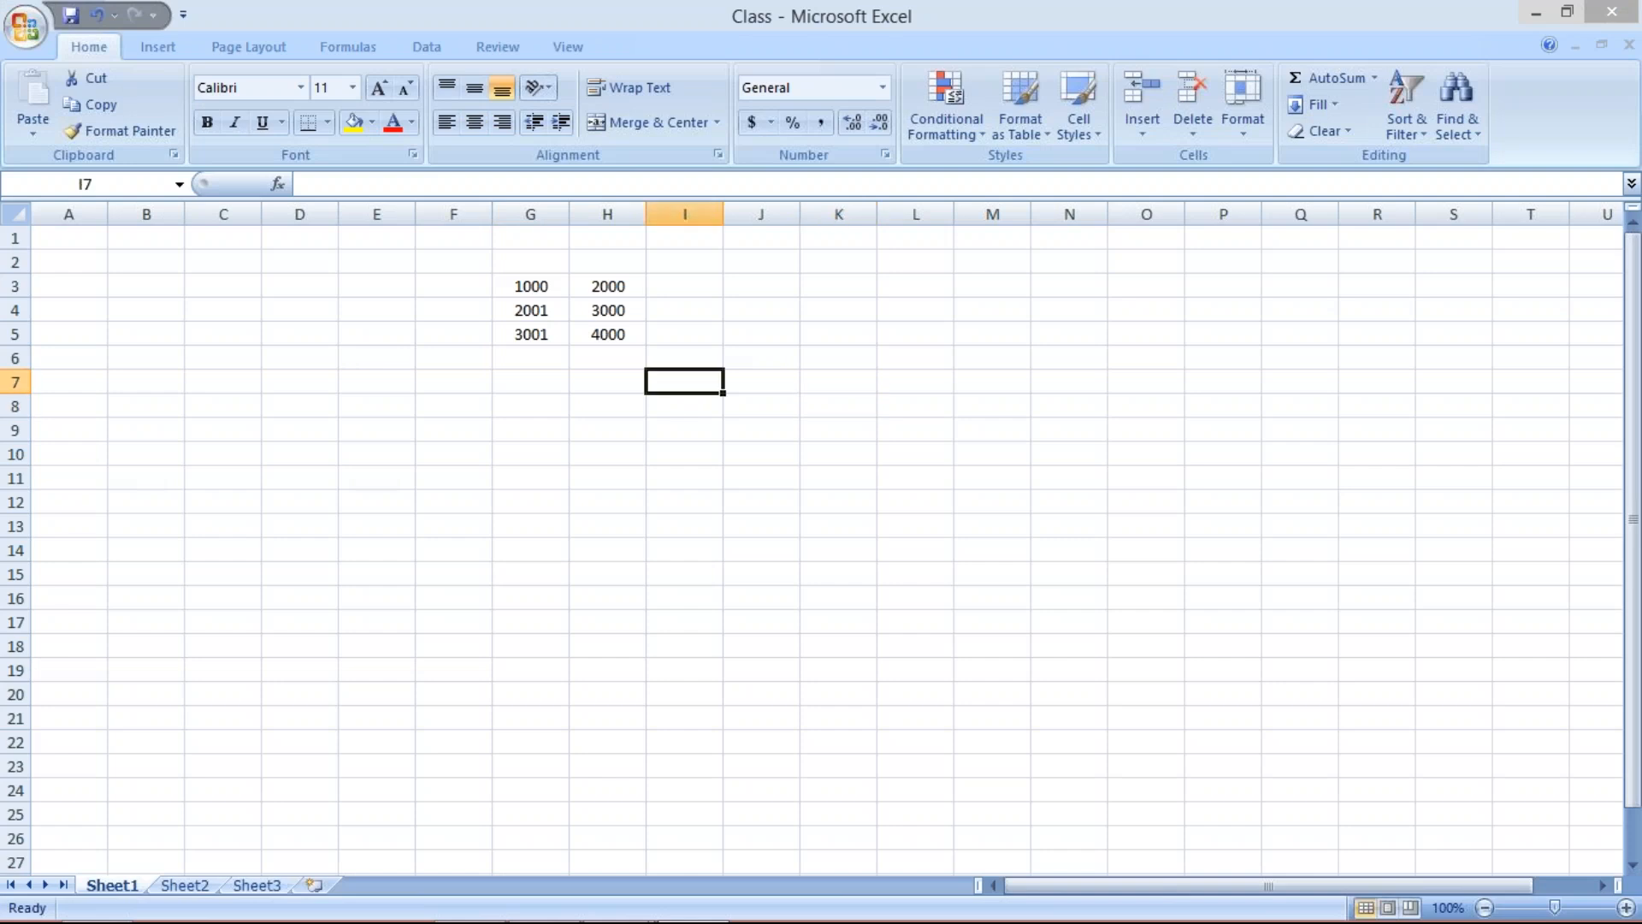
text(1000)
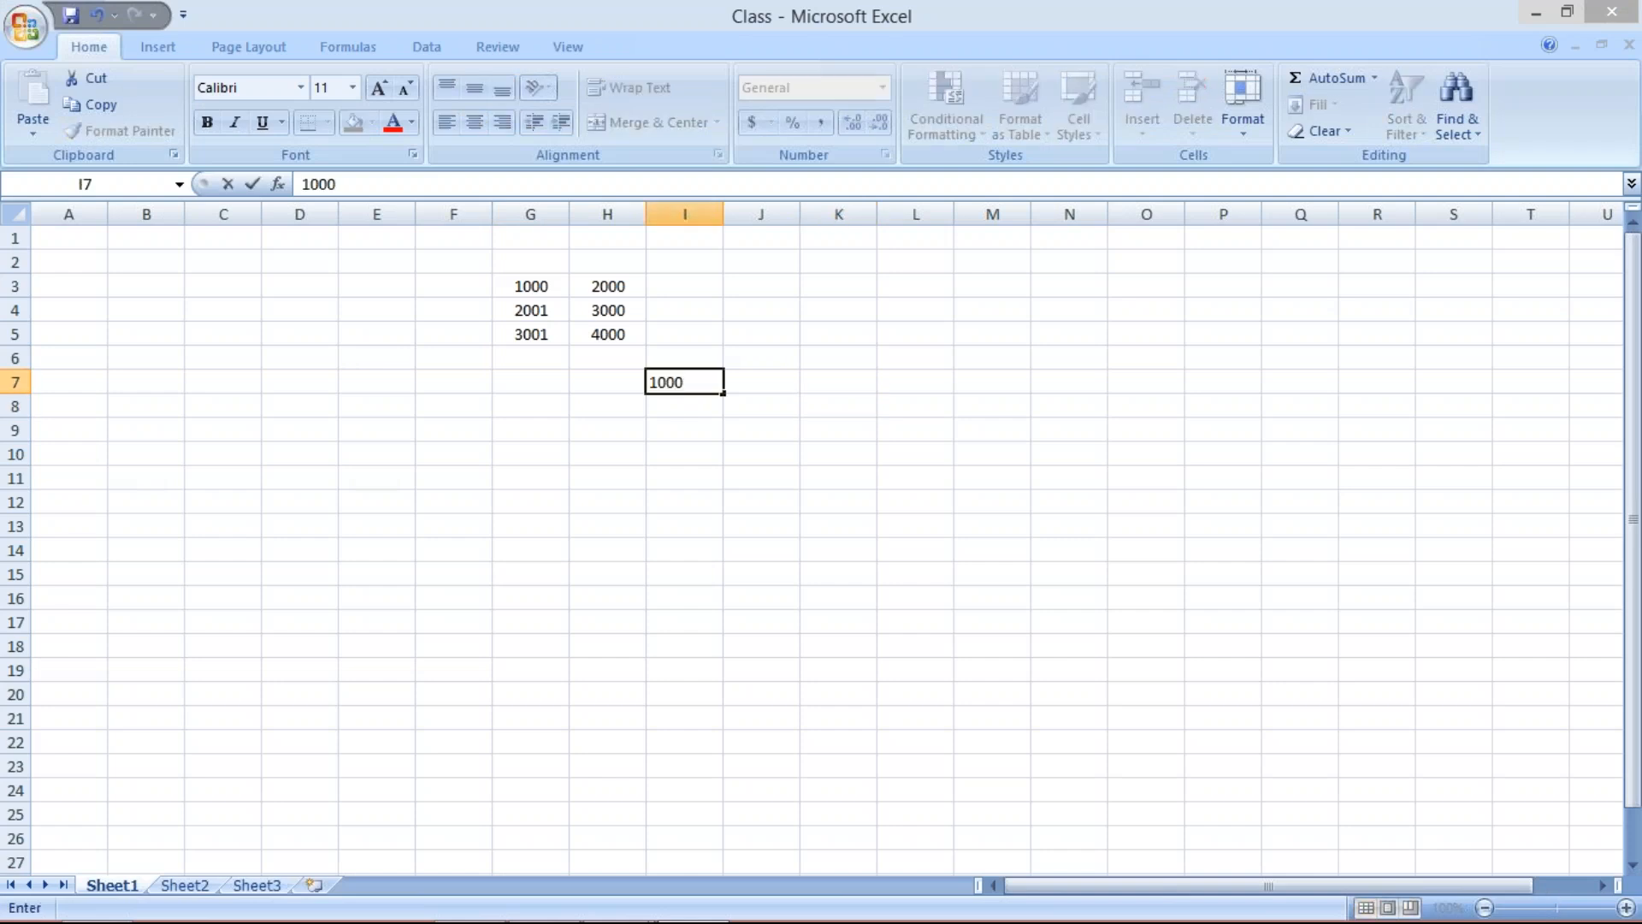
key(Return)
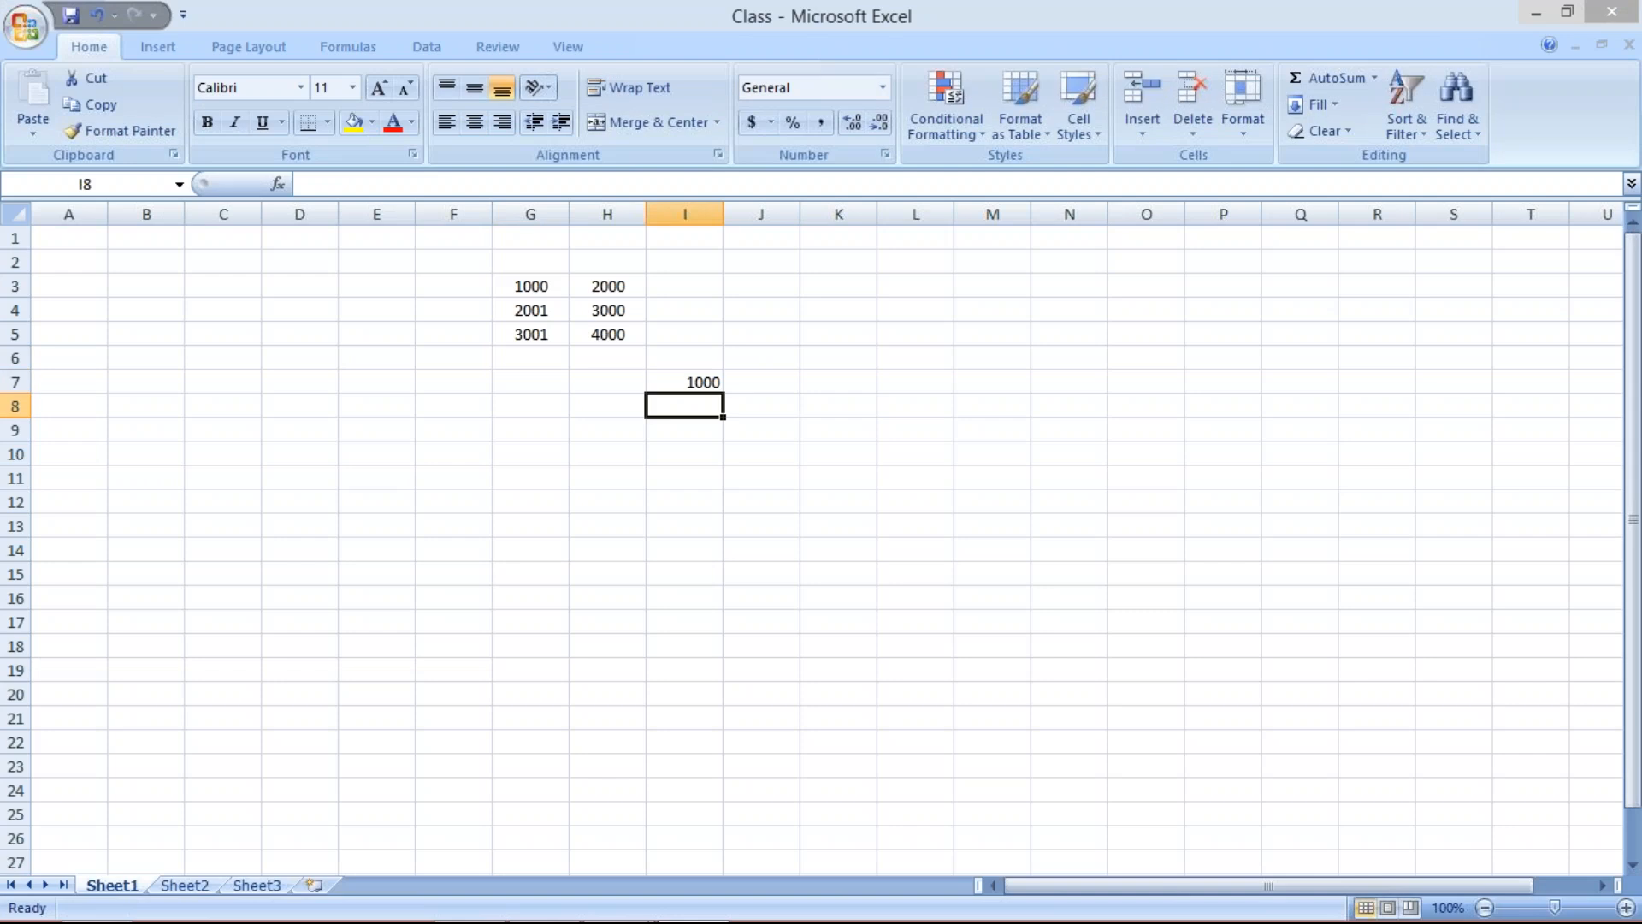
text(1)
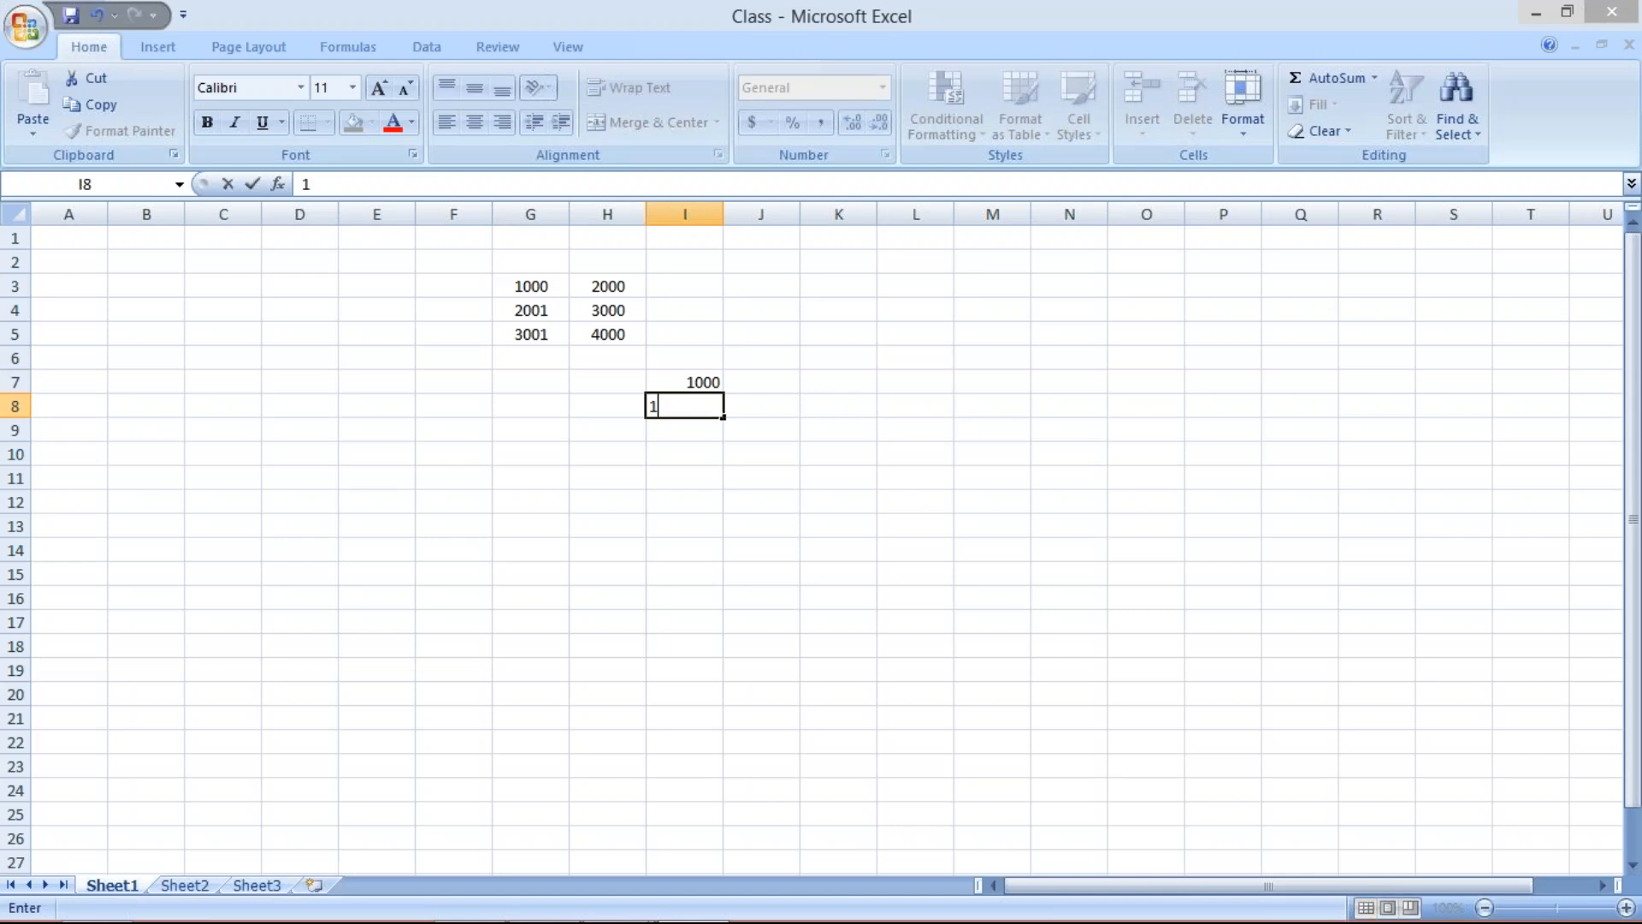
text(000)
key(Return)
Step: Replace the sample amounts with 500002 in cell I7 and 500000 in cell I8
click(691, 385)
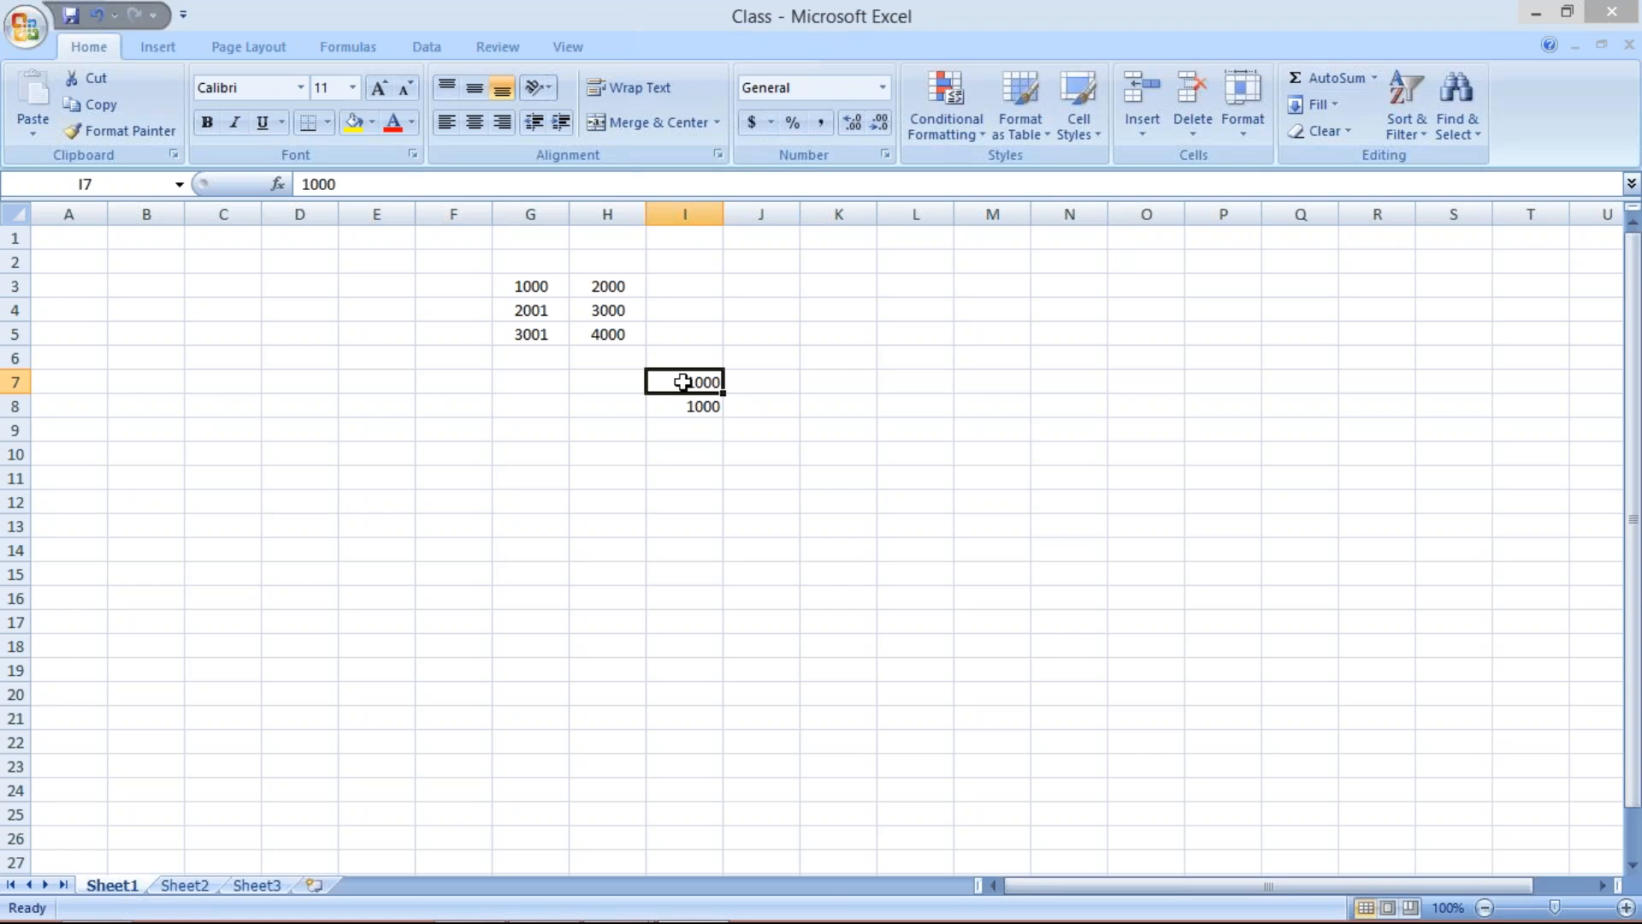
key(Down)
key(Down)
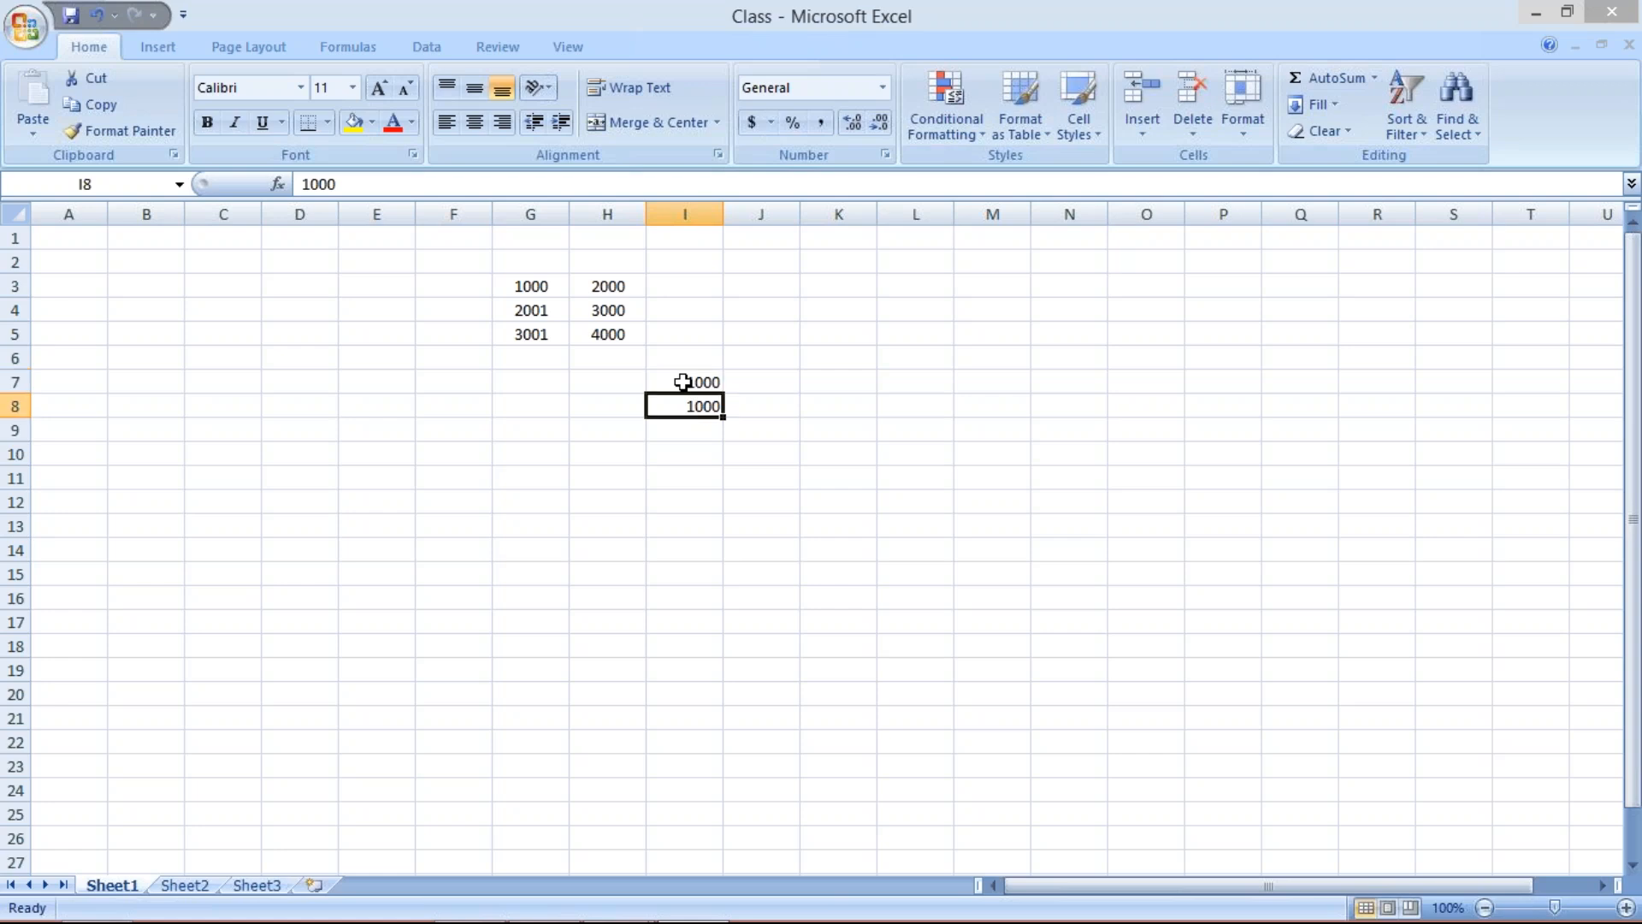
key(Up)
key(Up)
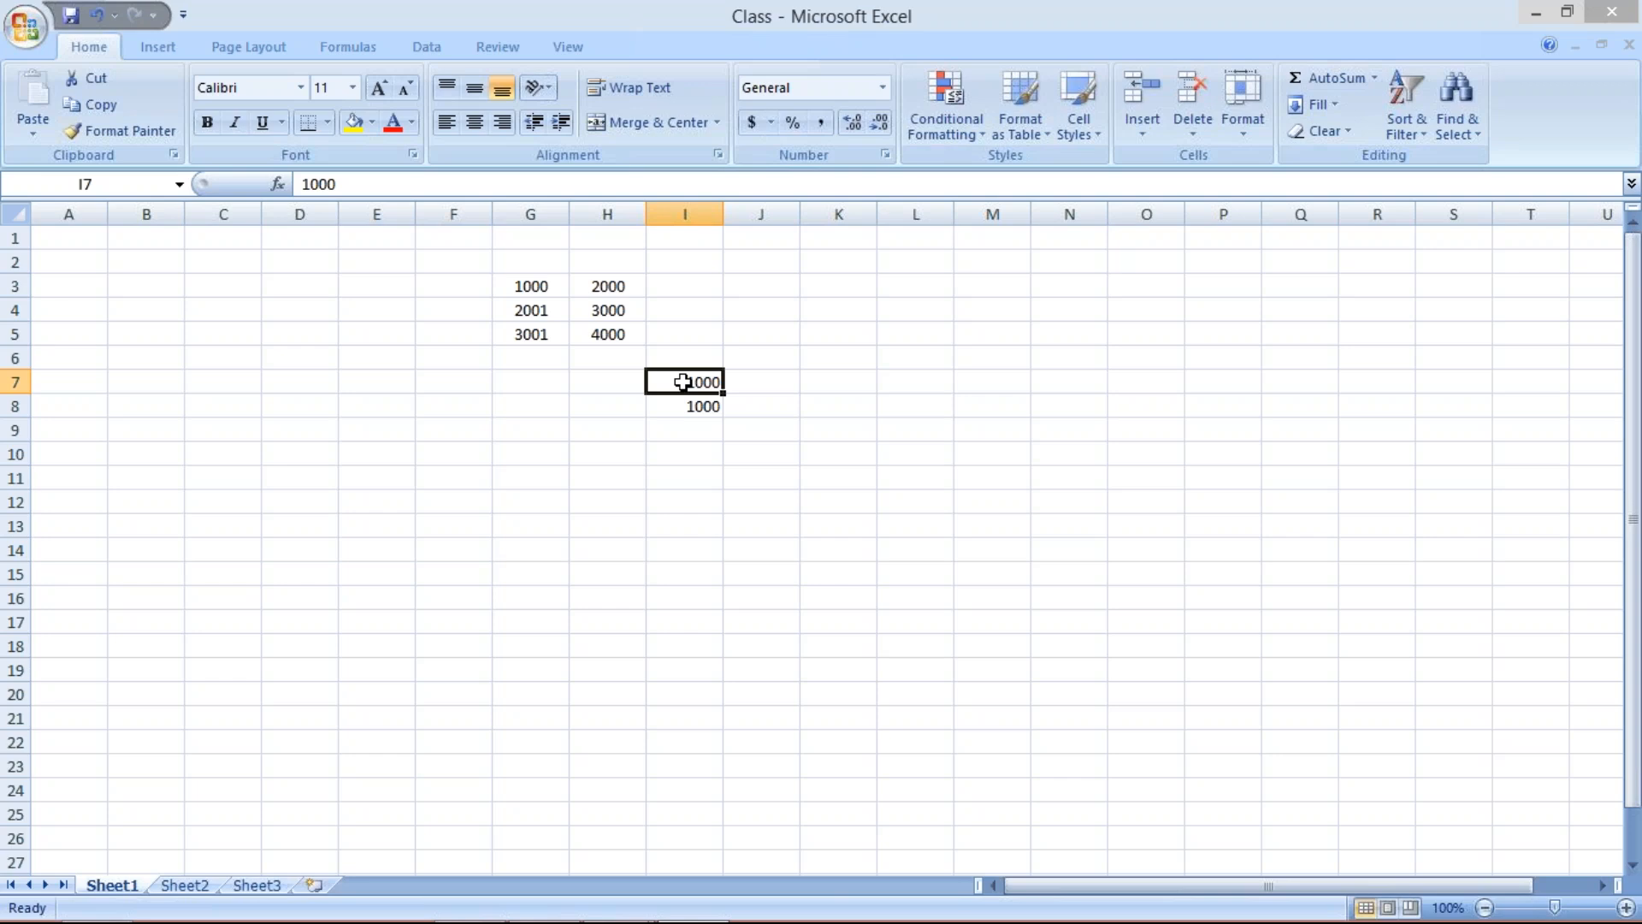
text(500000)
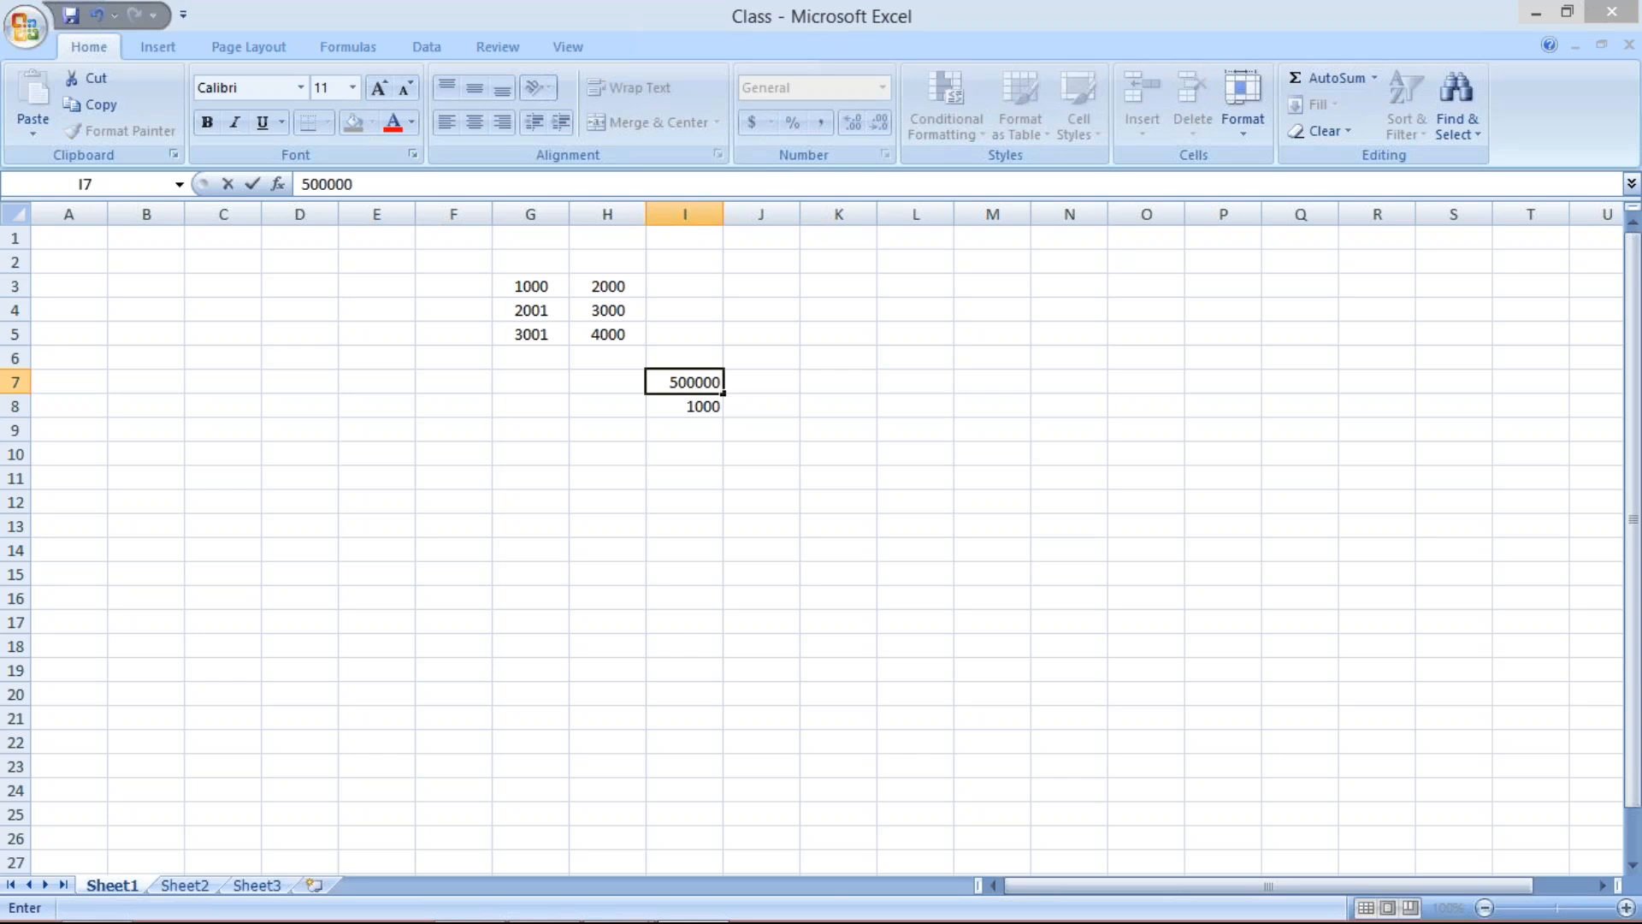
key(BackSpace)
text(2)
key(Return)
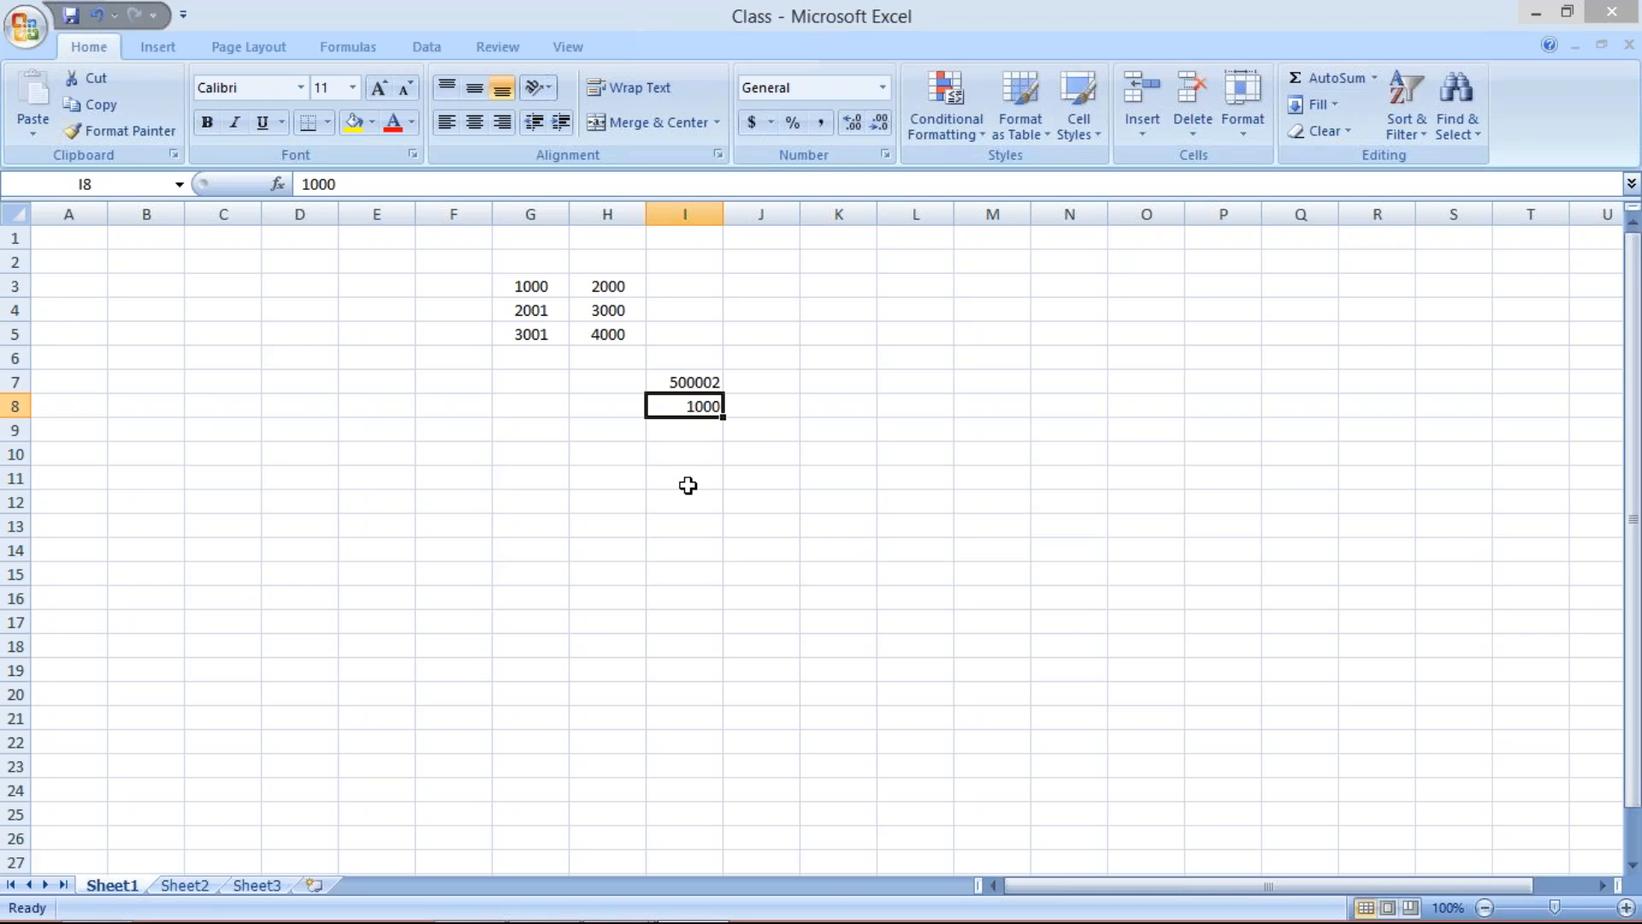
text(500000)
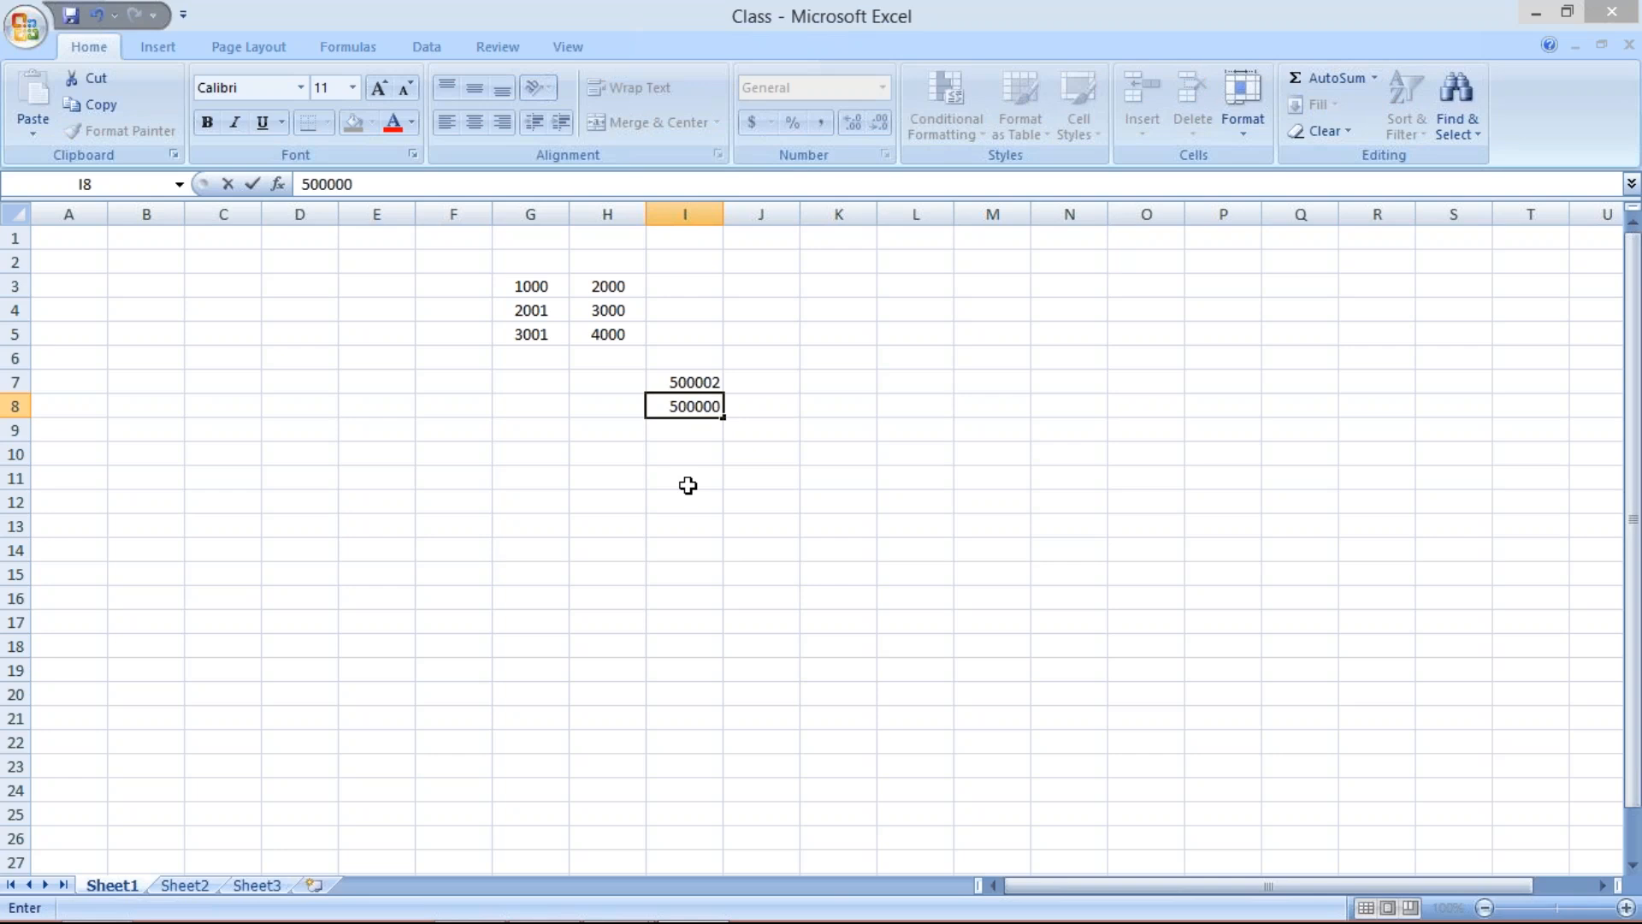
key(Return)
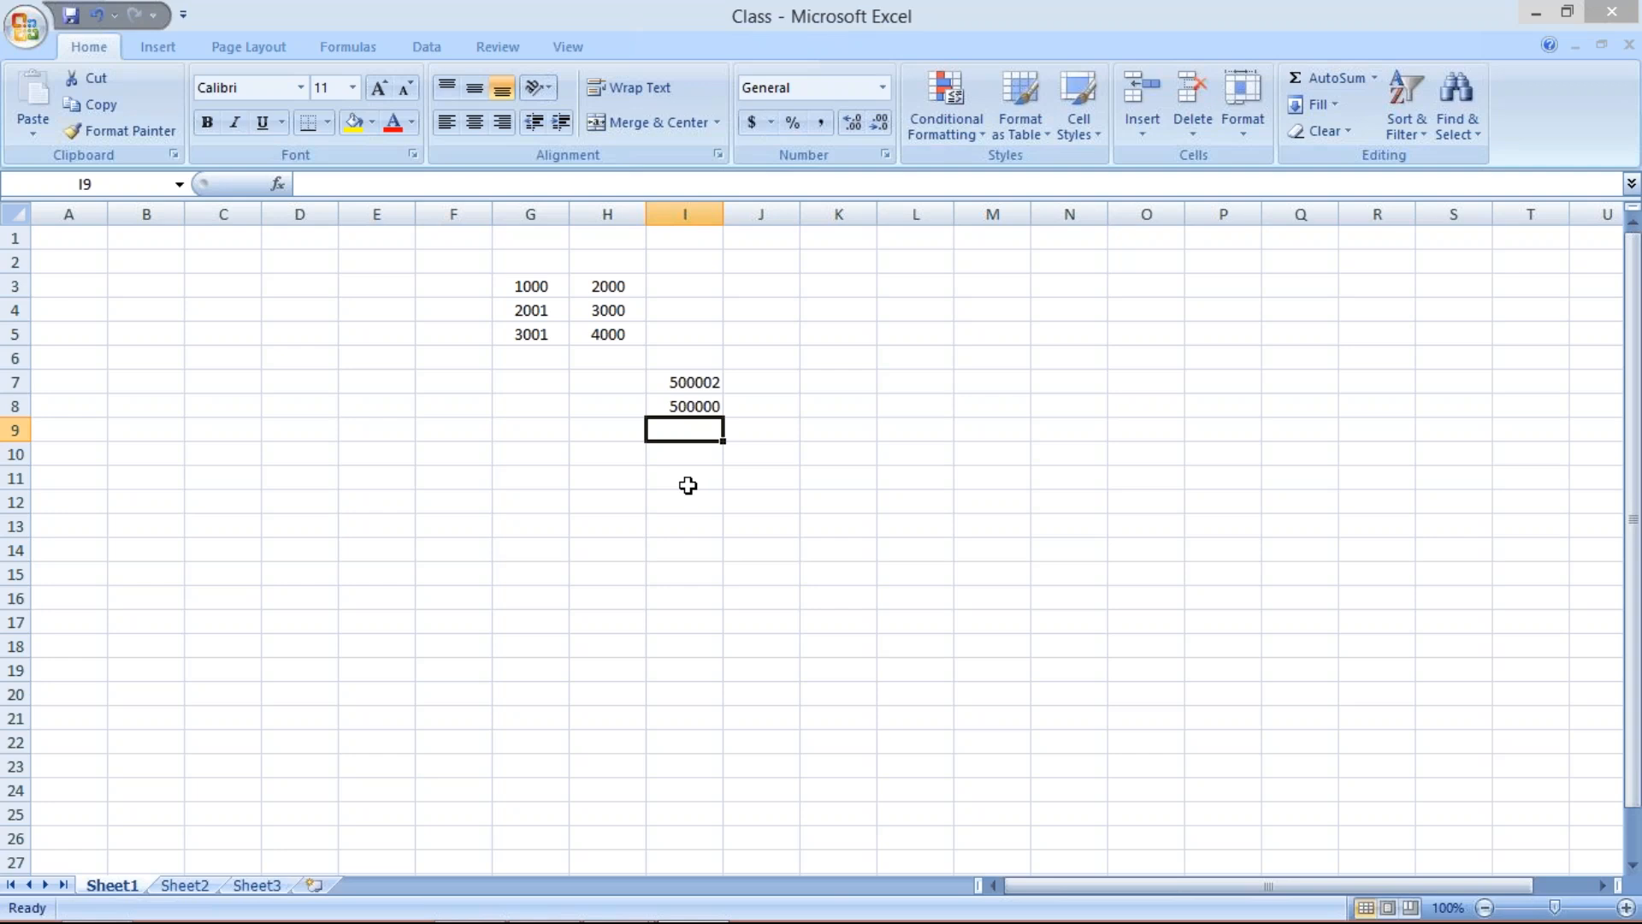
Step: Enter 2 in cell I9 as the difference between the two amounts above
click(671, 385)
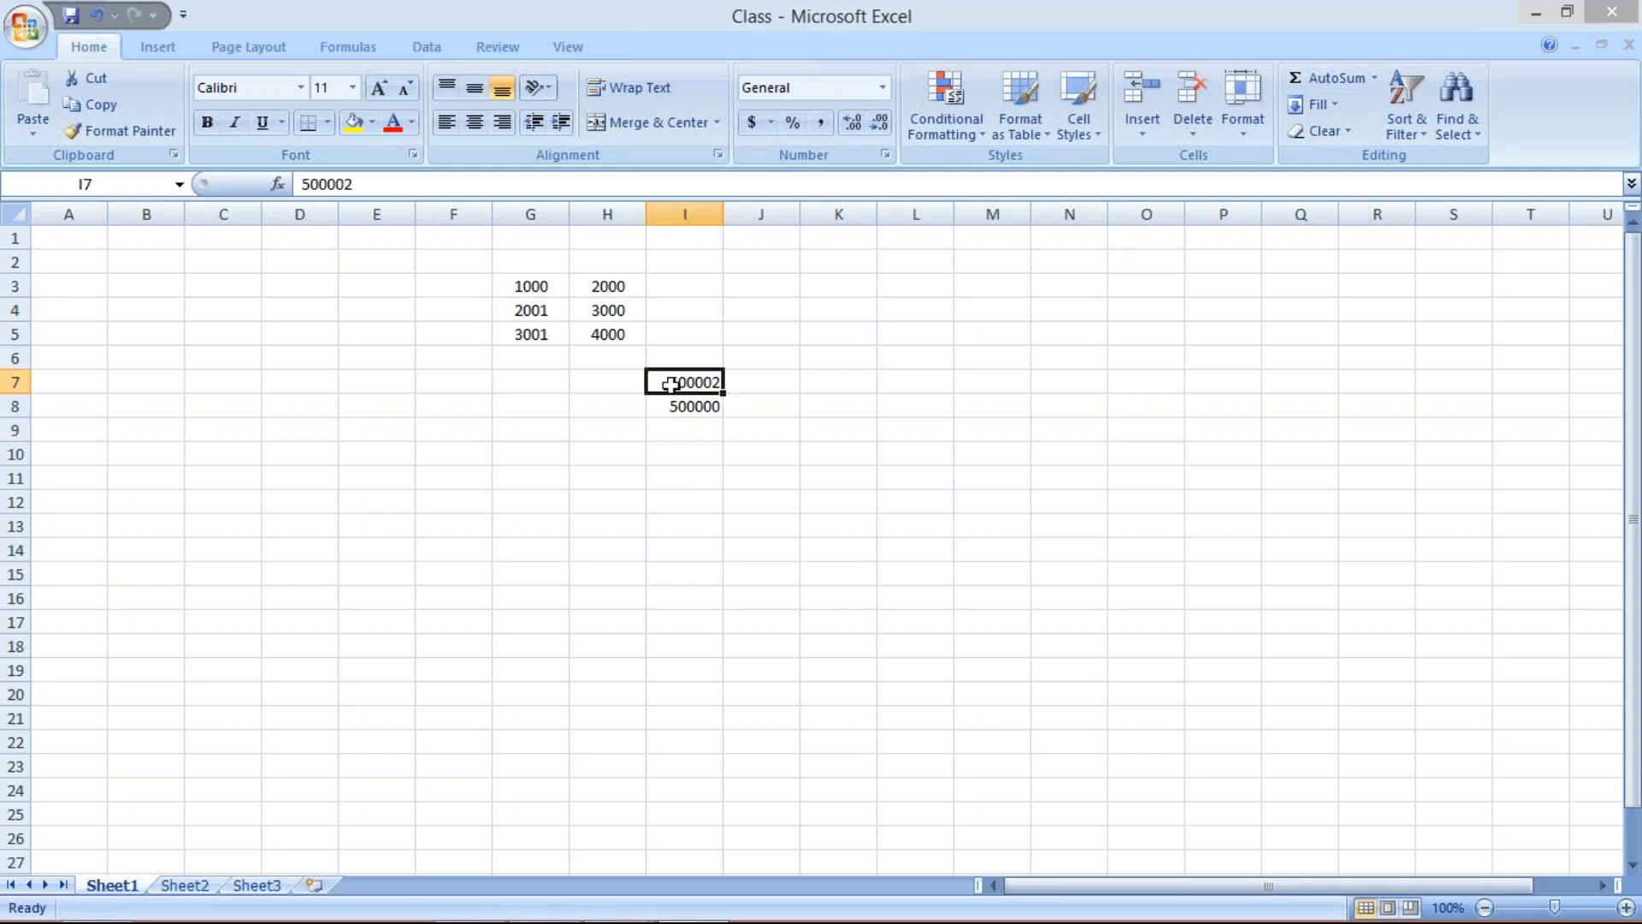
click(671, 402)
click(676, 433)
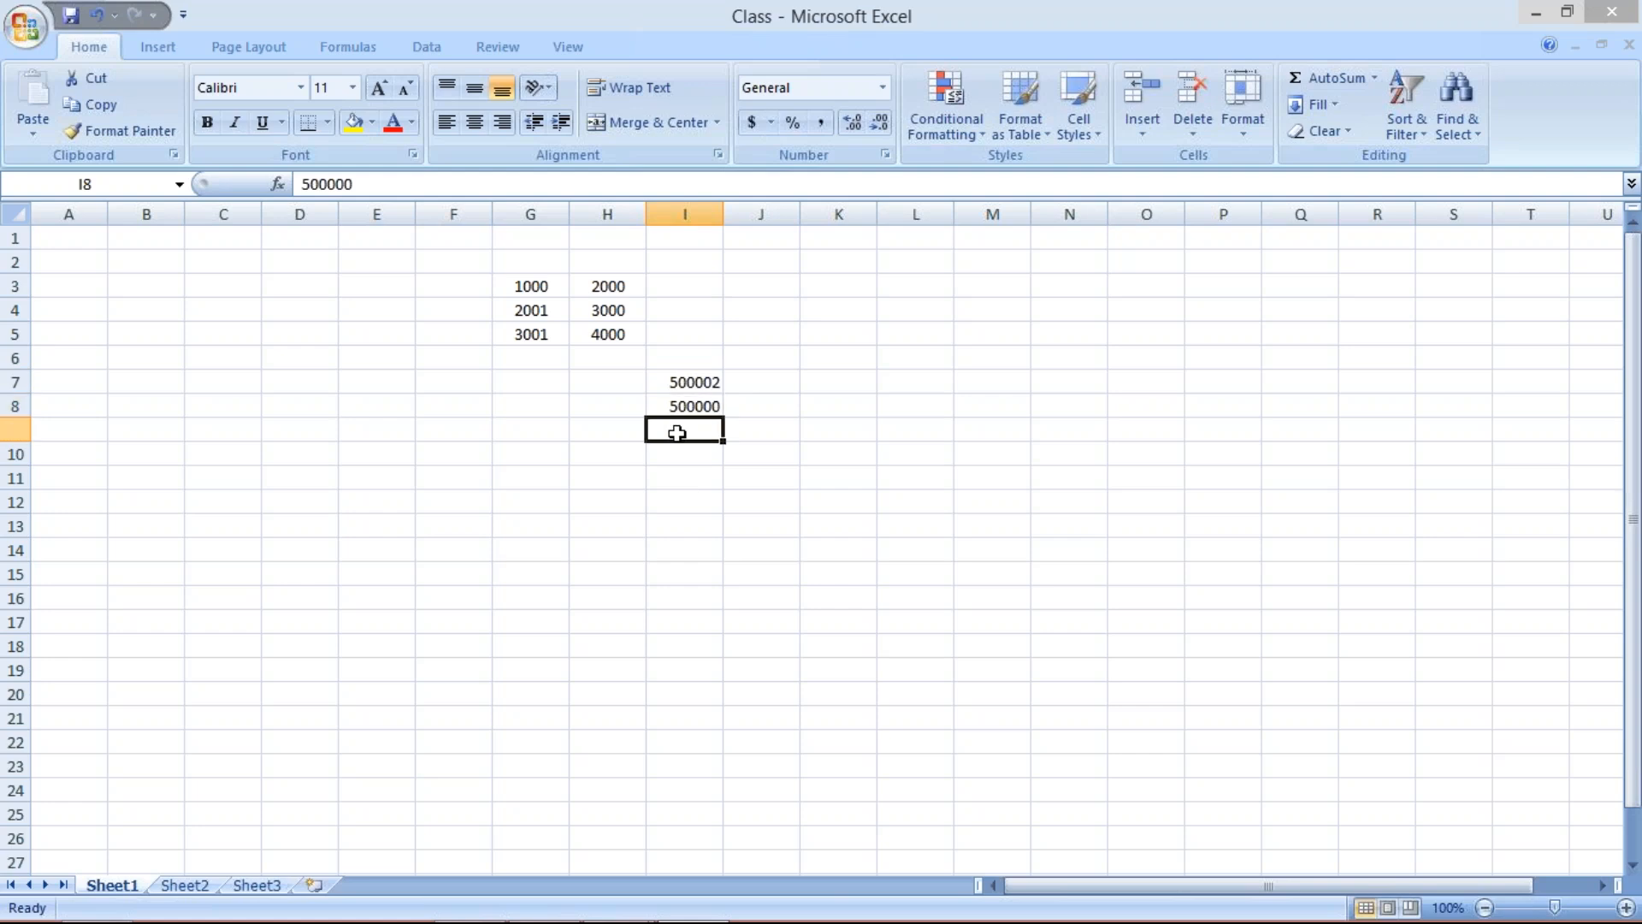
text(2)
key(Return)
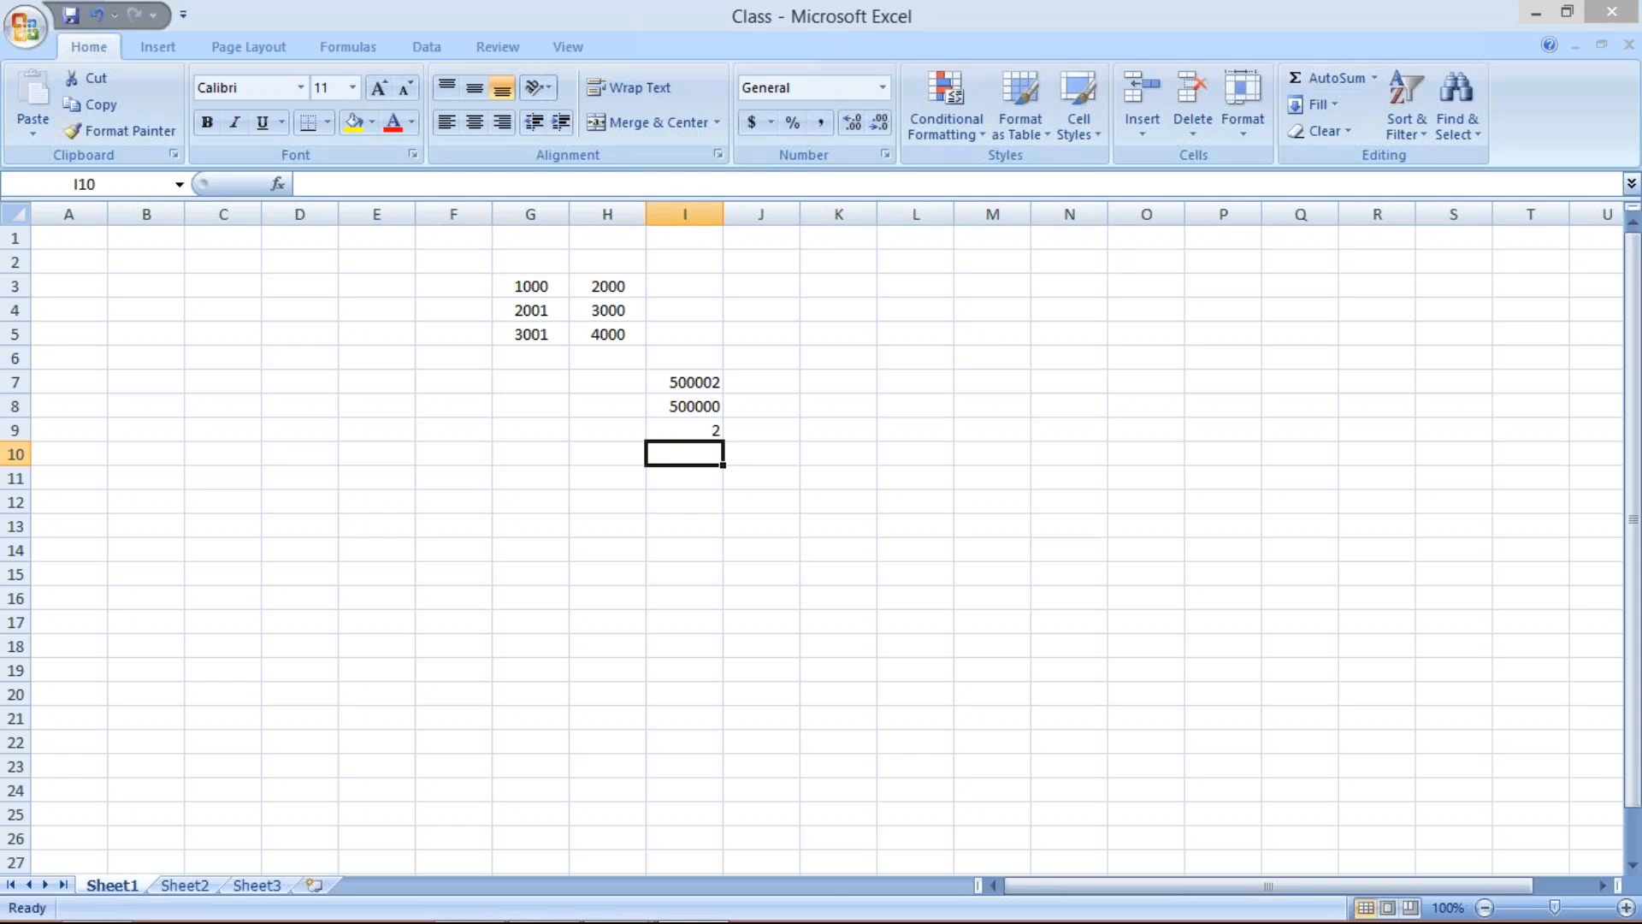
Step: Review the two amounts in I7 and I8 and change the difference in cell I9 to 1
click(690, 407)
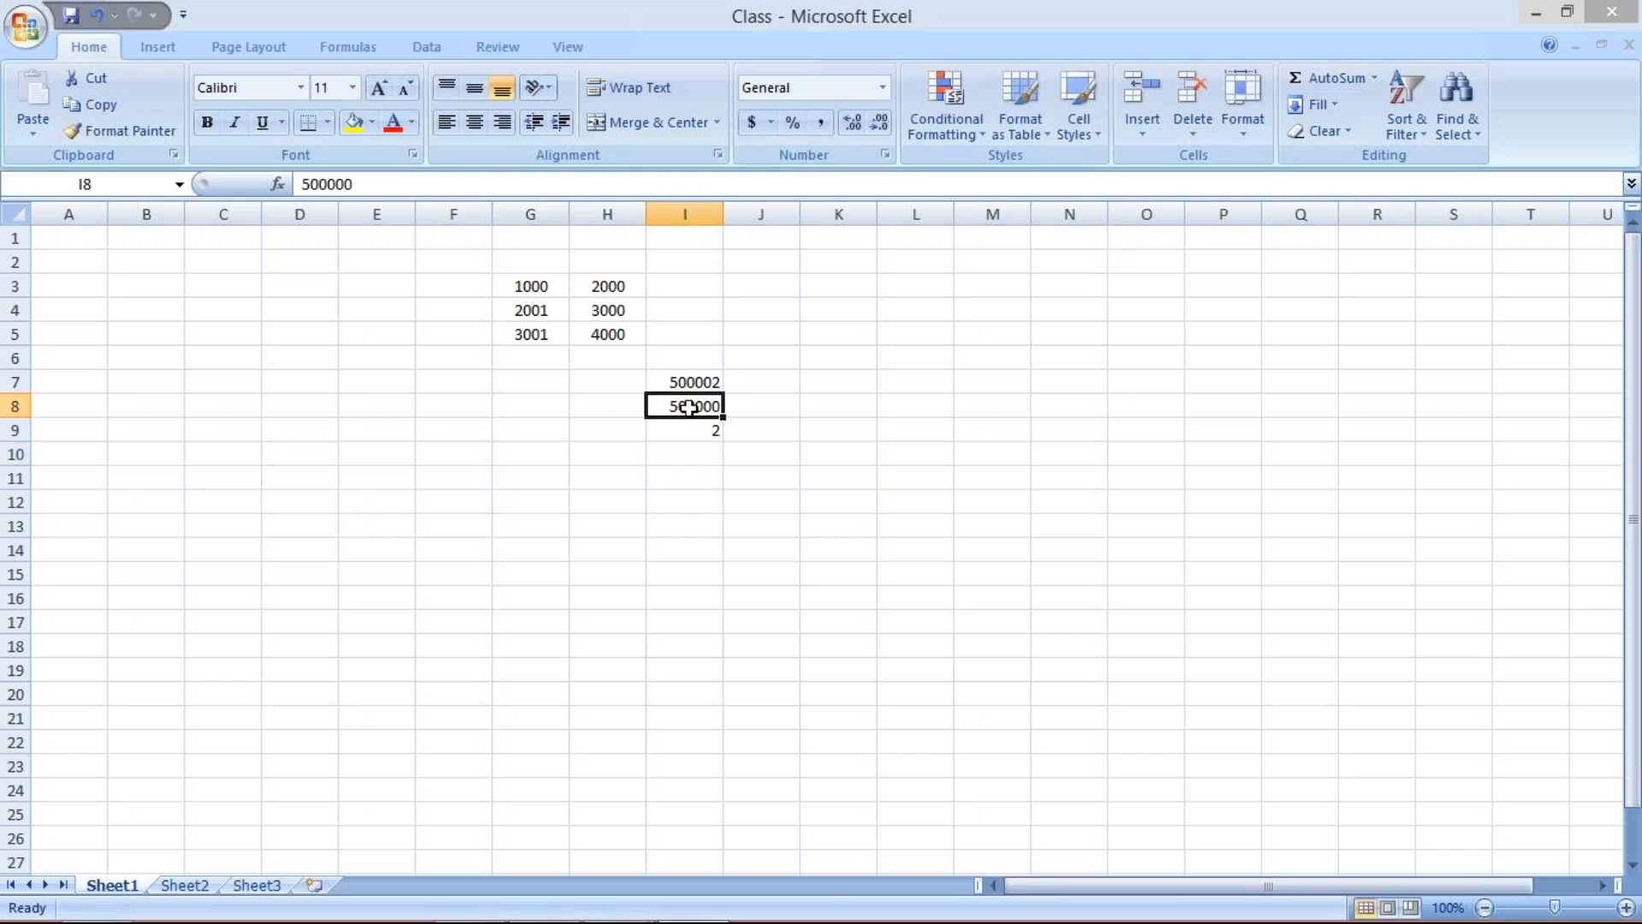
key(Up)
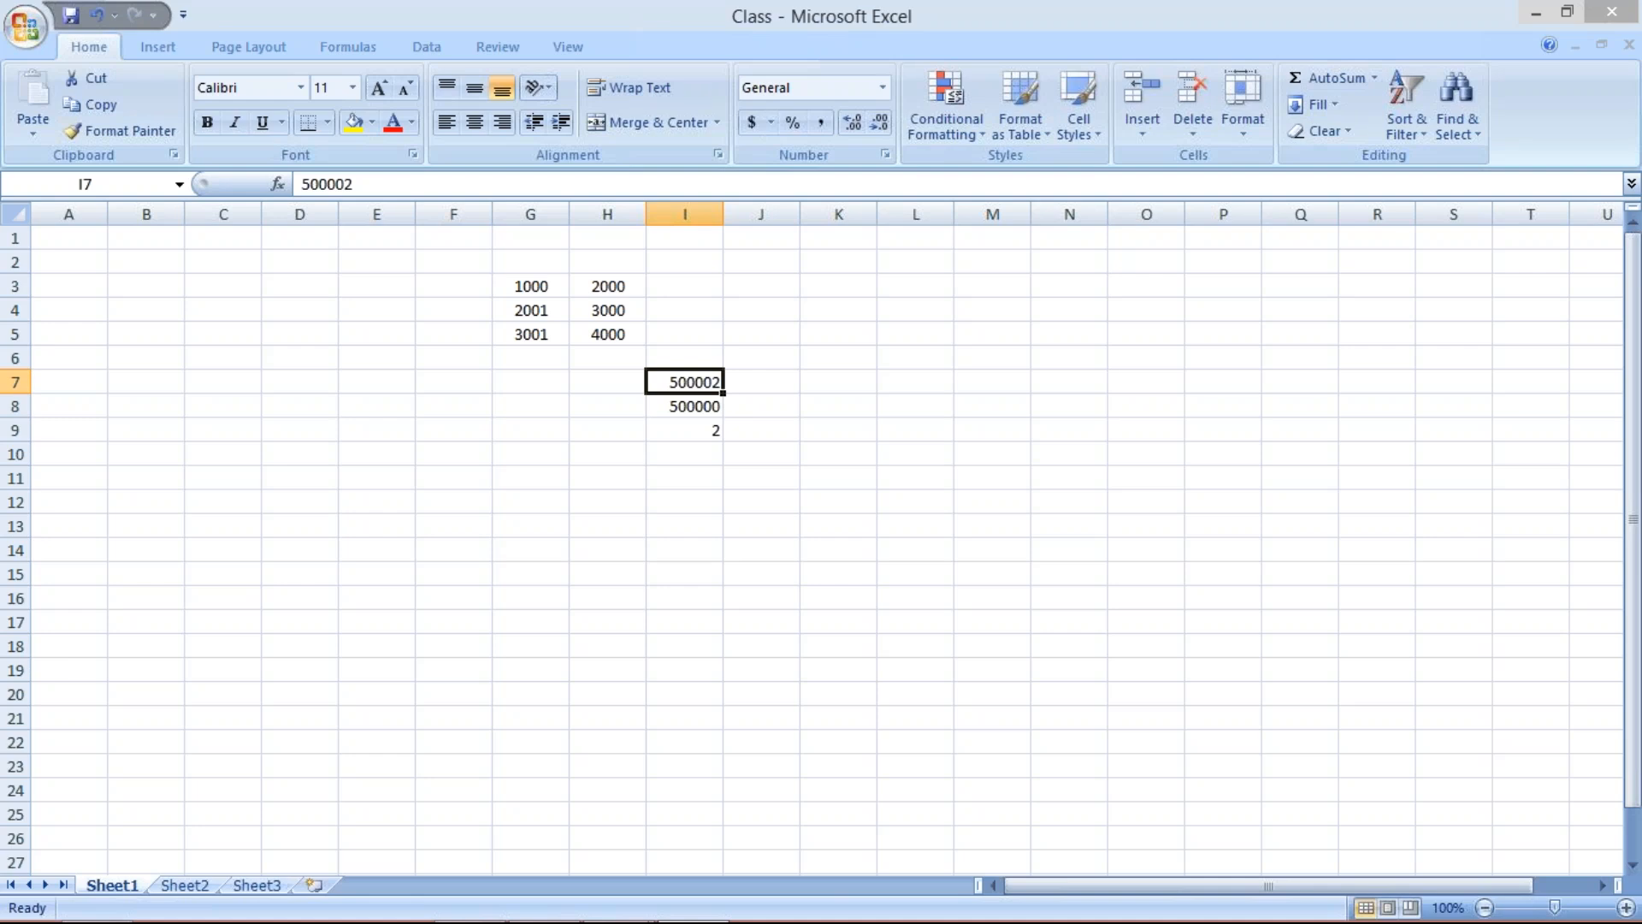
click(685, 402)
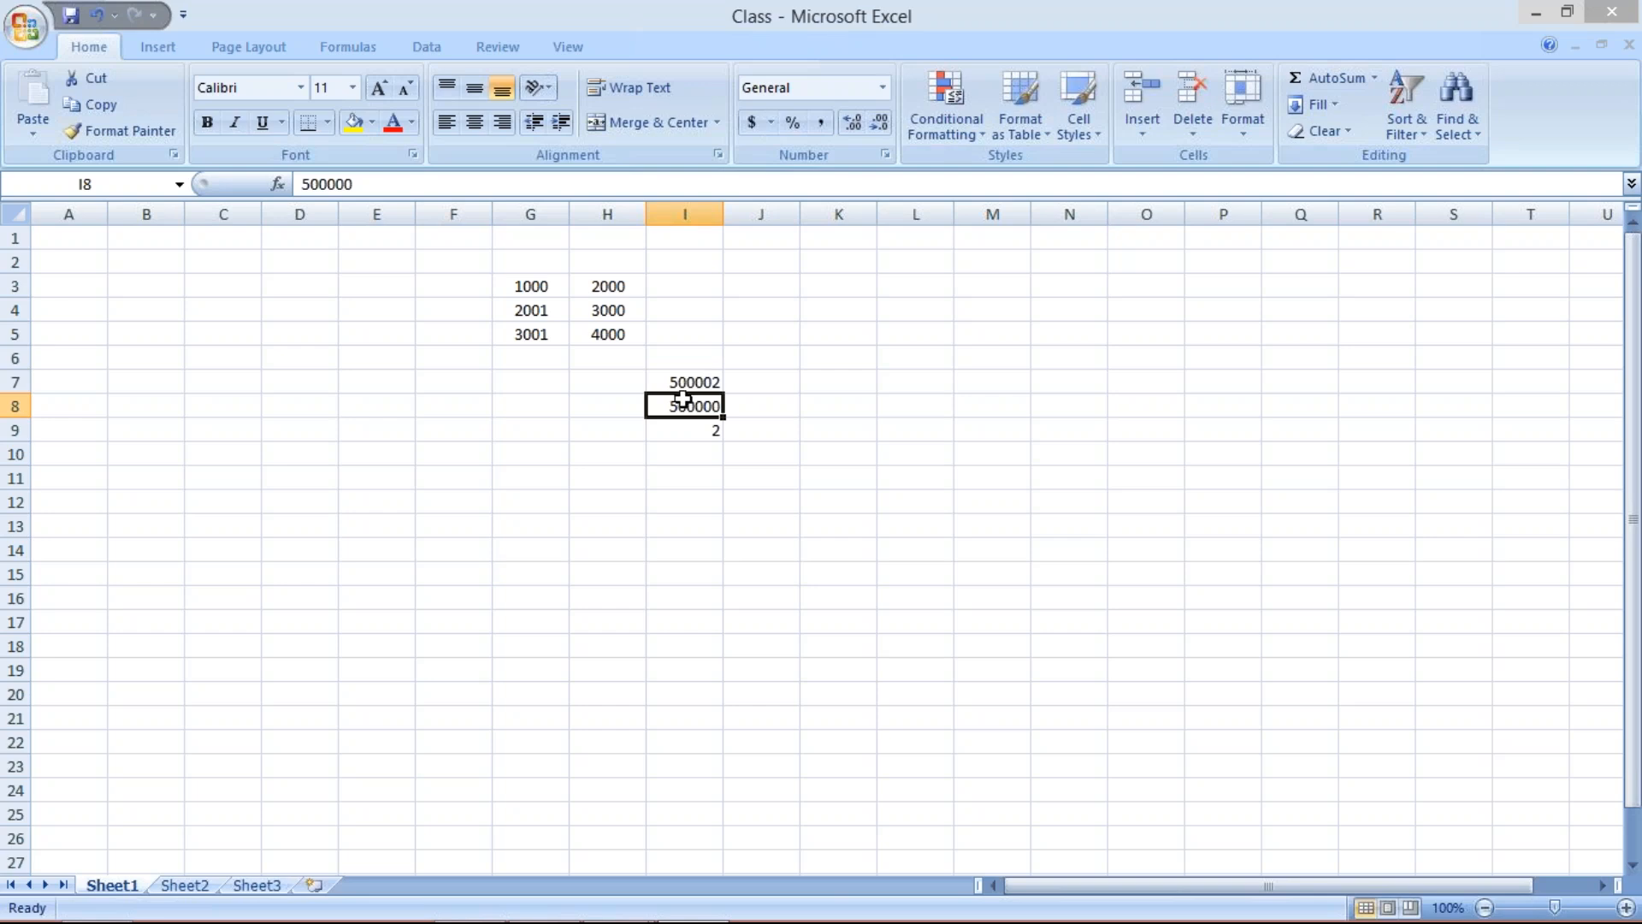
click(676, 381)
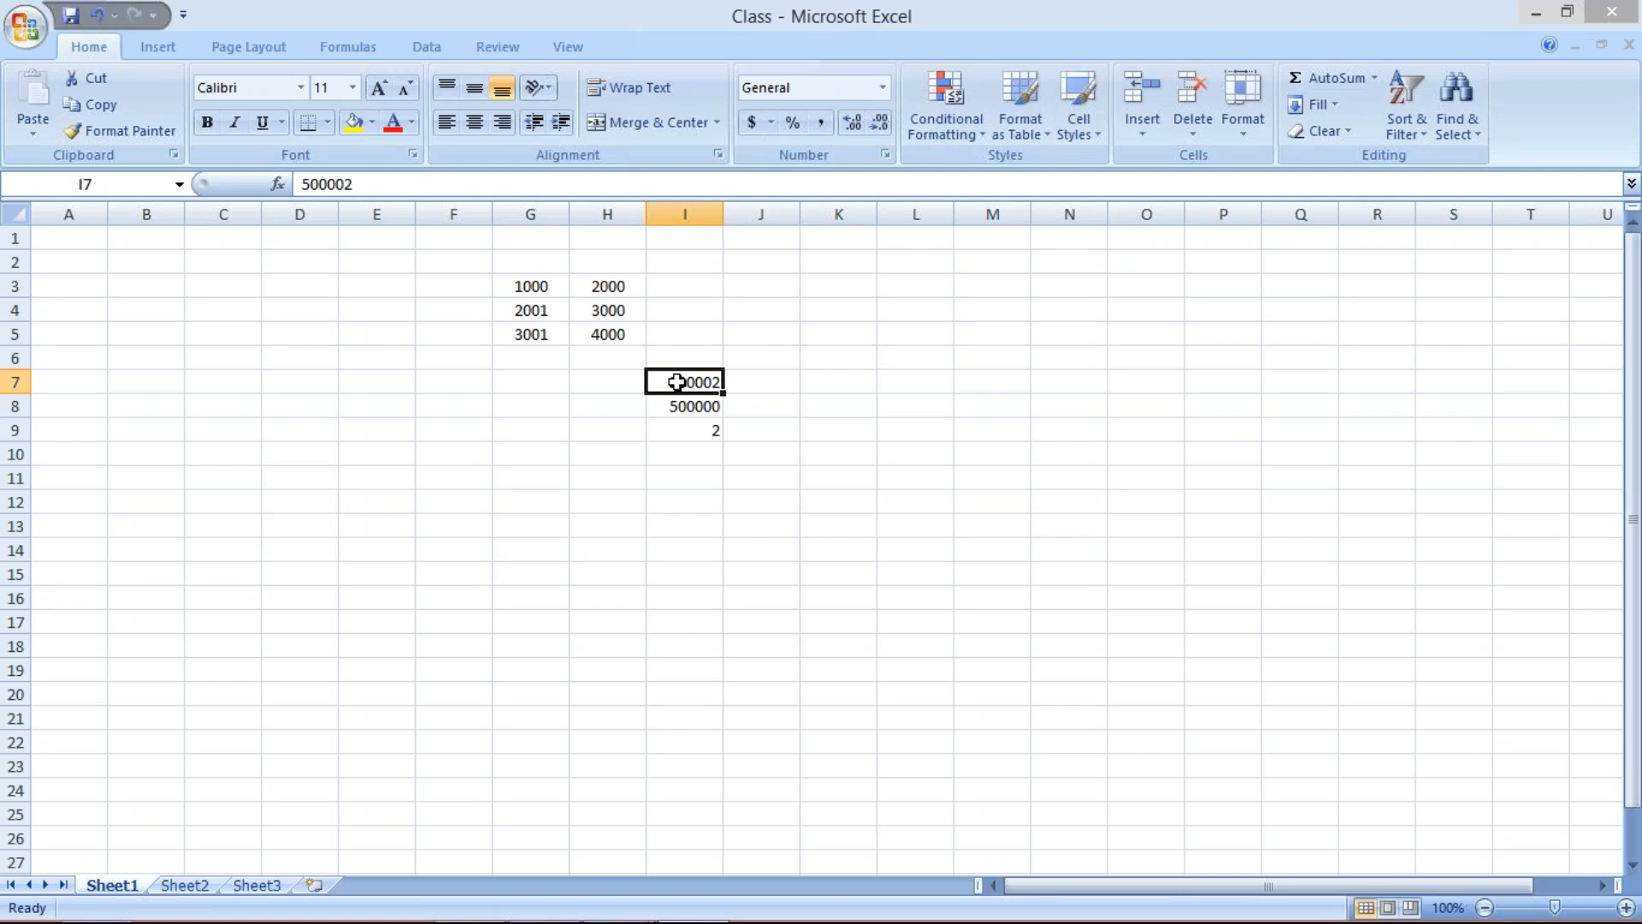
click(674, 429)
text(1)
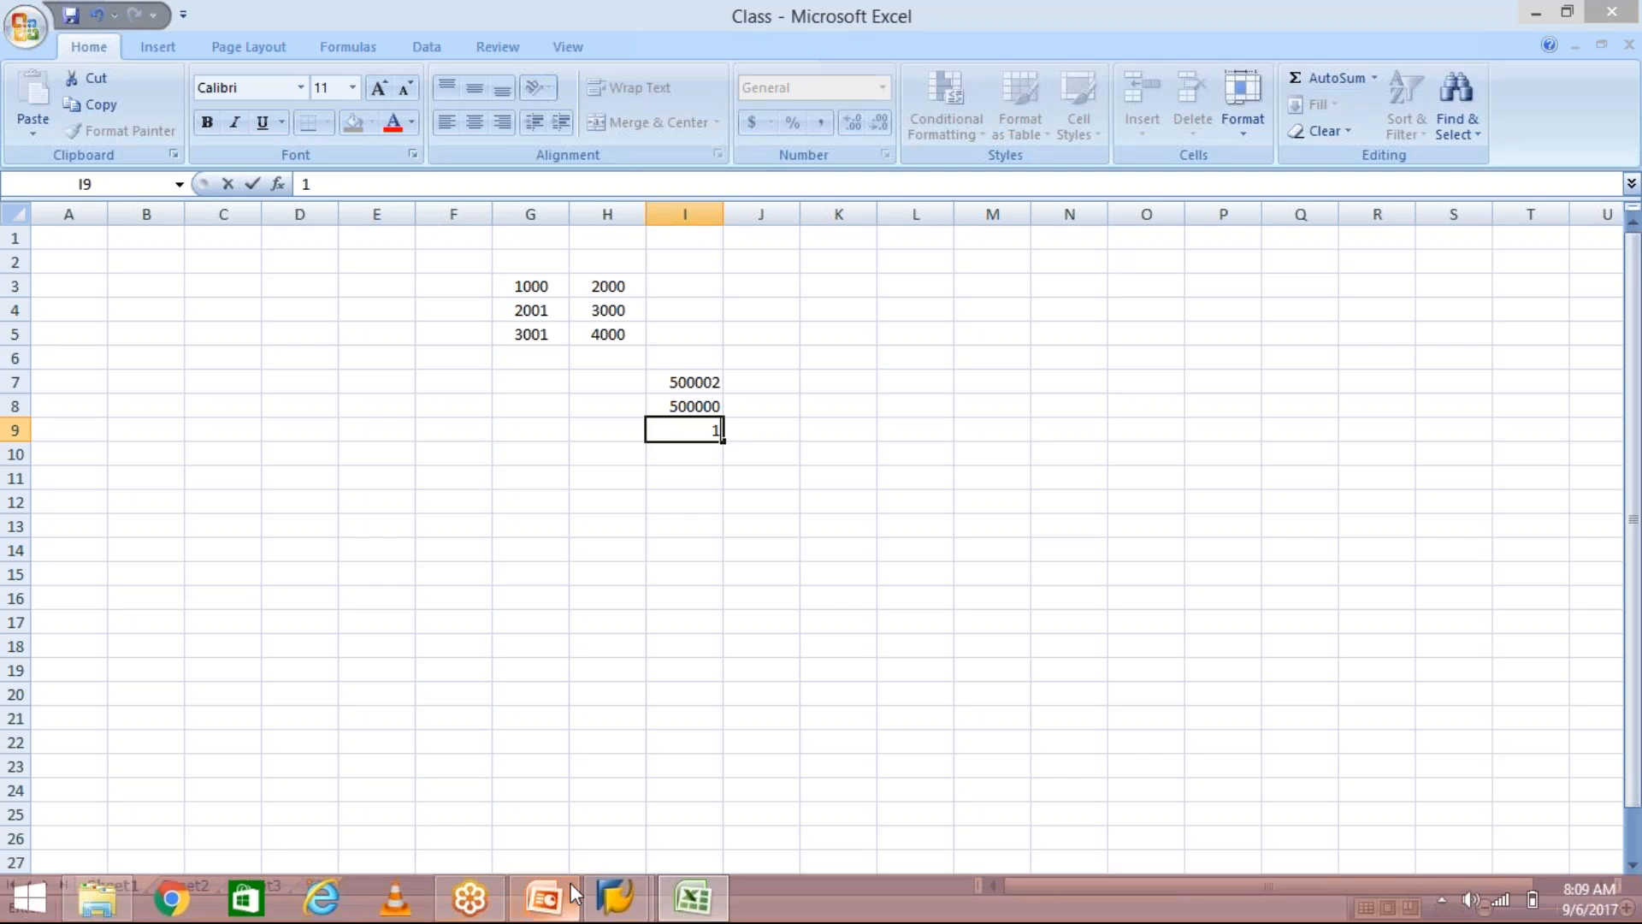
Step: Return to the SAP session, save the tolerance group entry and go back to the customer/vendor tolerances overview
click(605, 904)
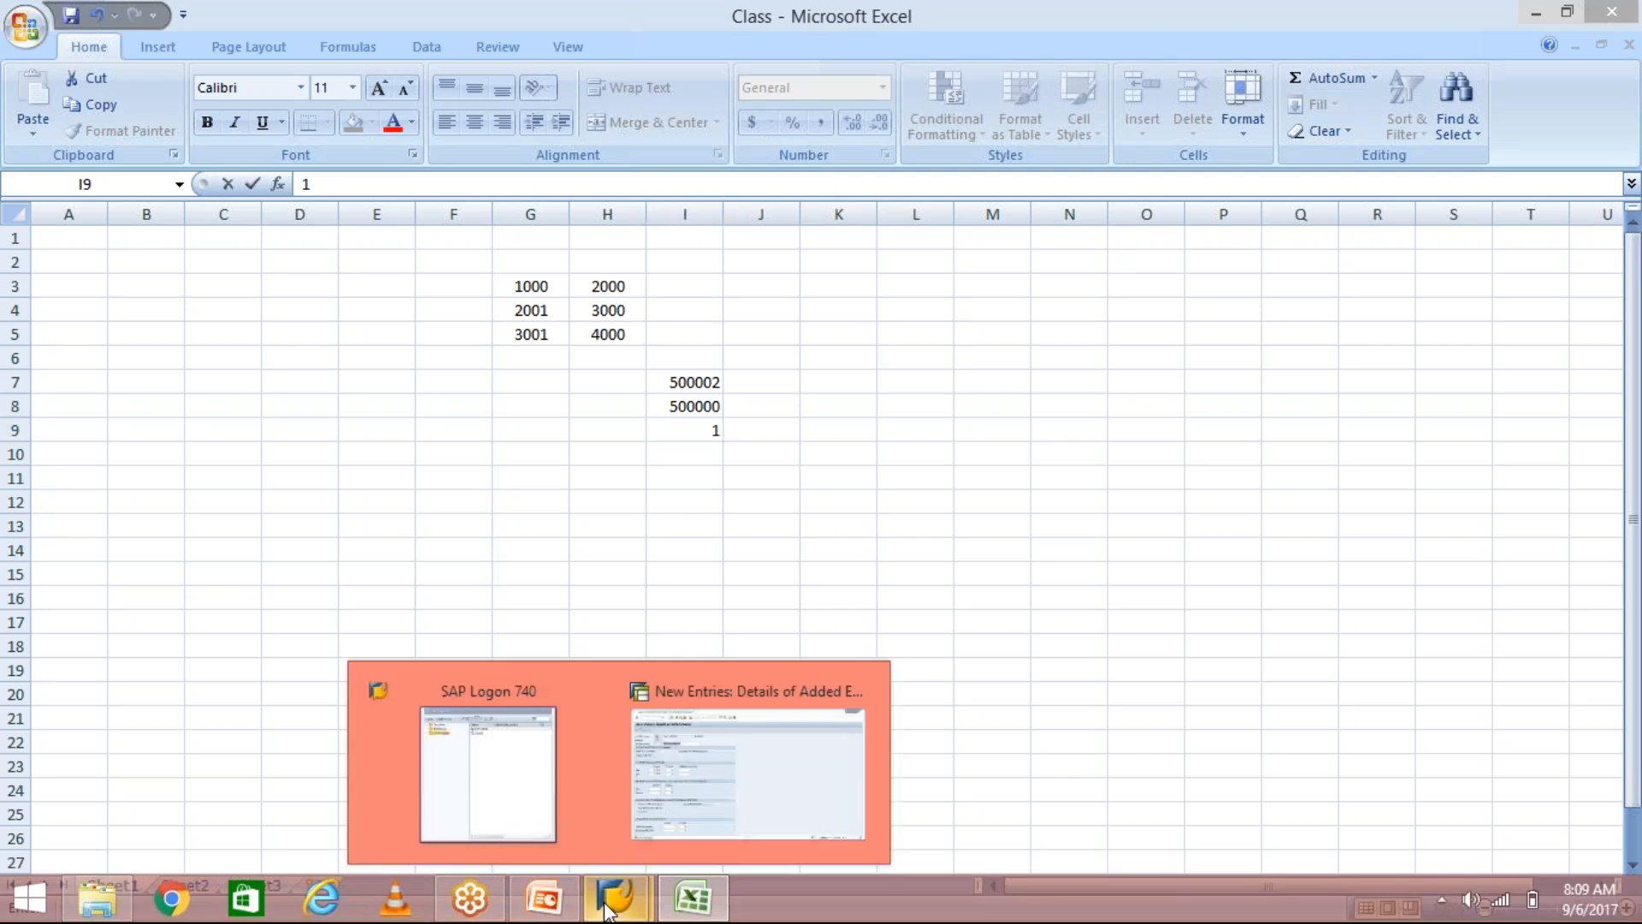
click(744, 808)
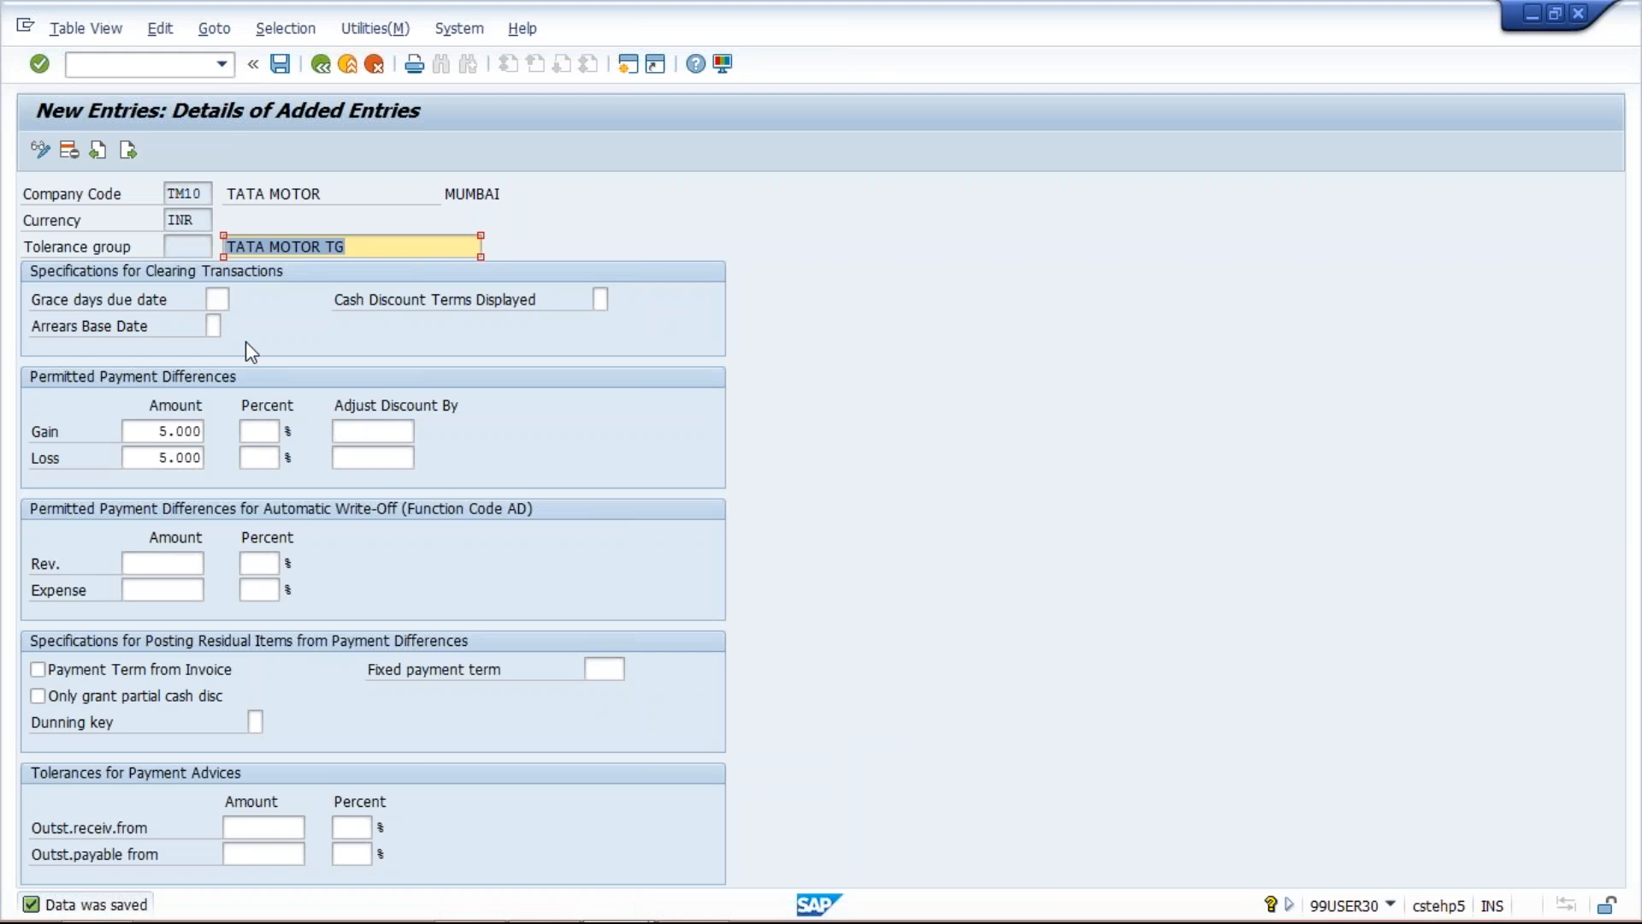
click(281, 64)
click(320, 74)
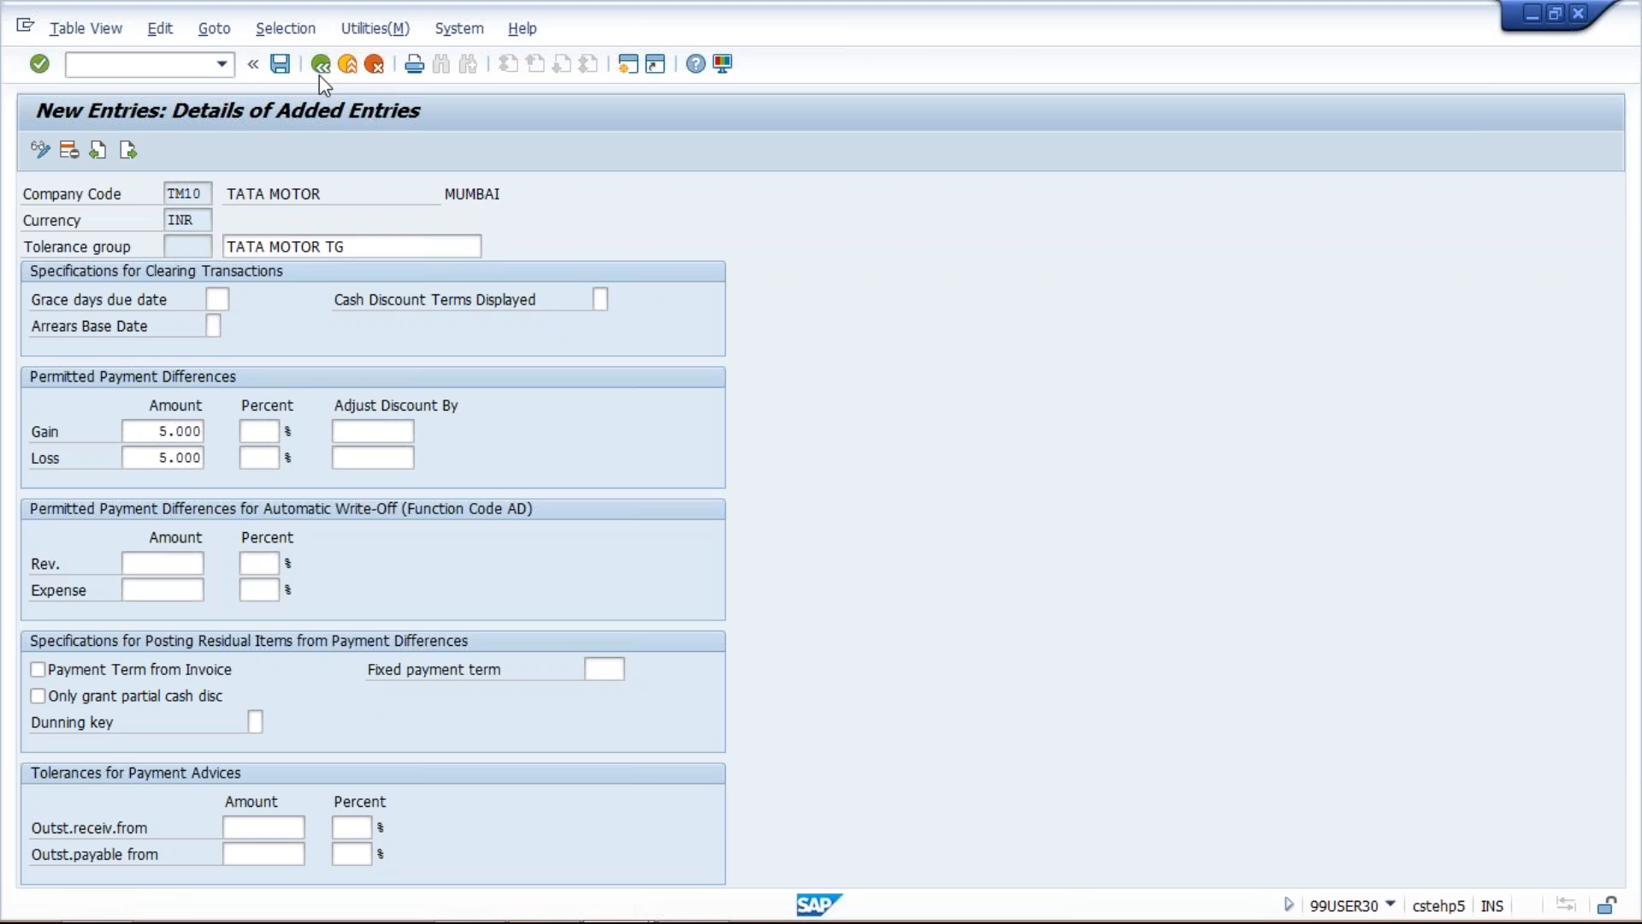
Step: Check the account payable configuration list in the PowerPoint slides for the reconciliation account transaction and return to the SAP session
mouse_move(618, 904)
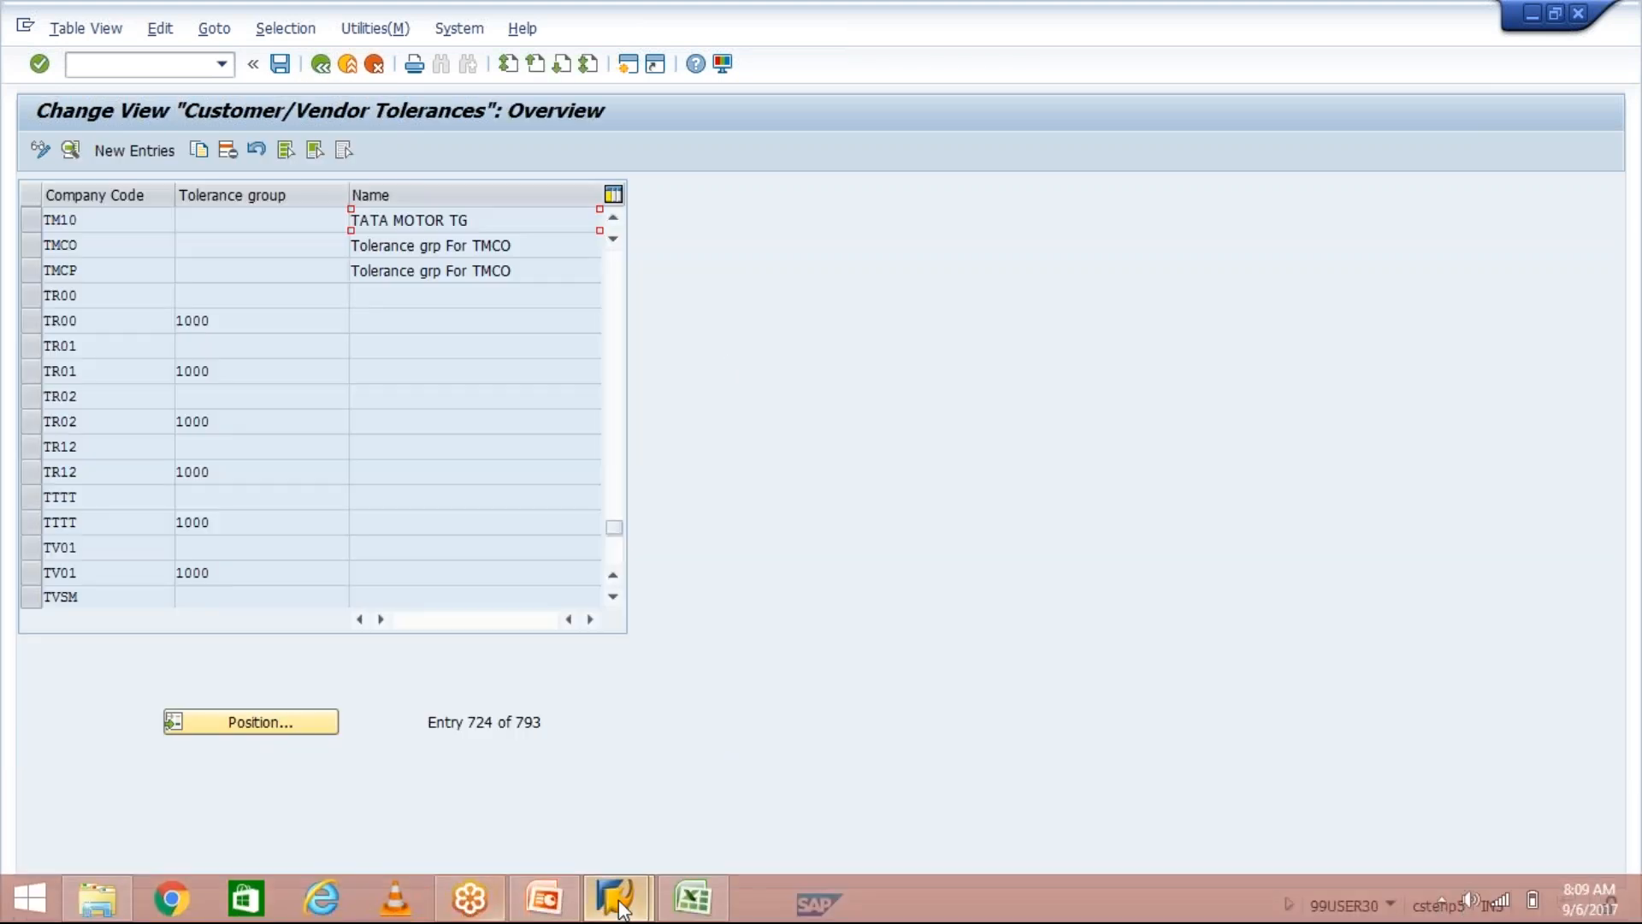
click(539, 913)
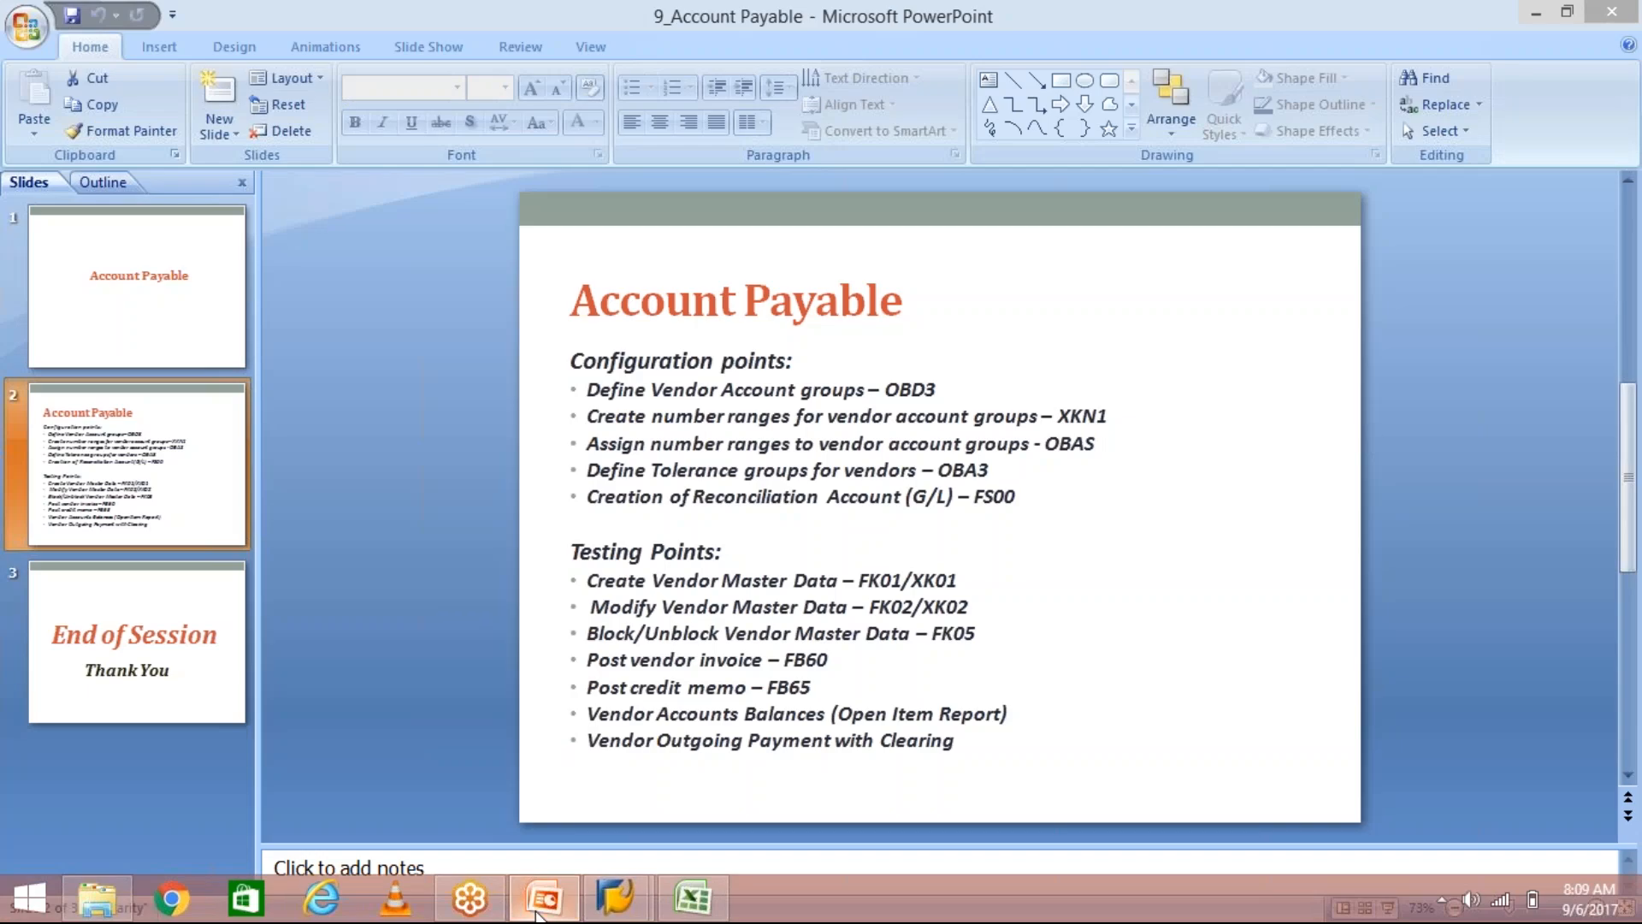
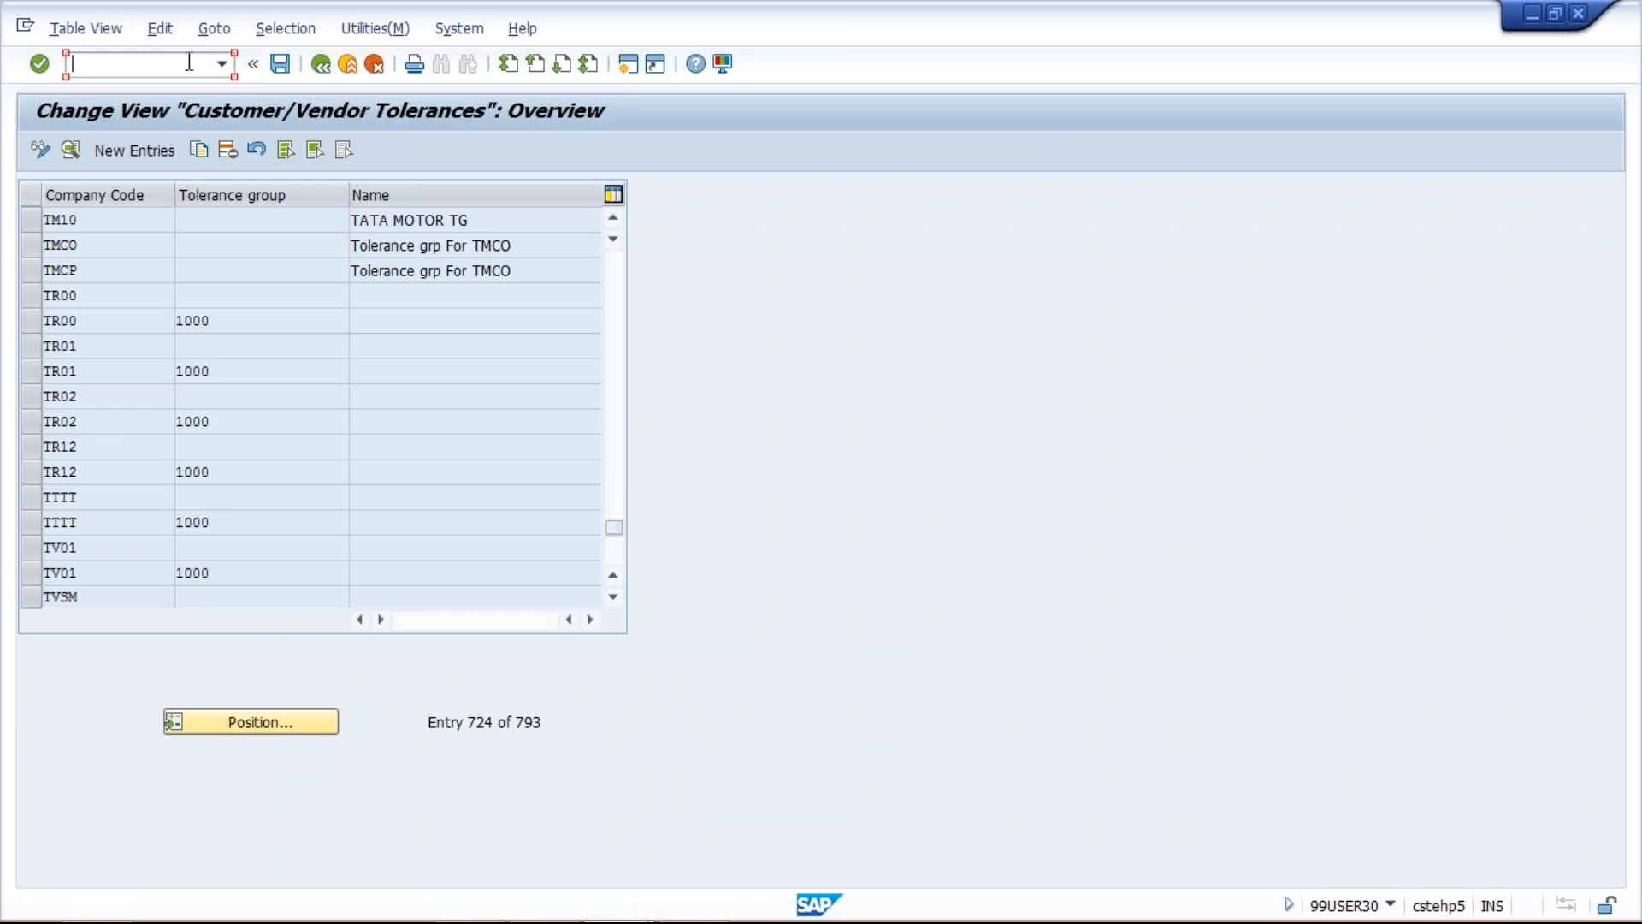
click(189, 62)
text(/FS00N)
key(alt+Tab)
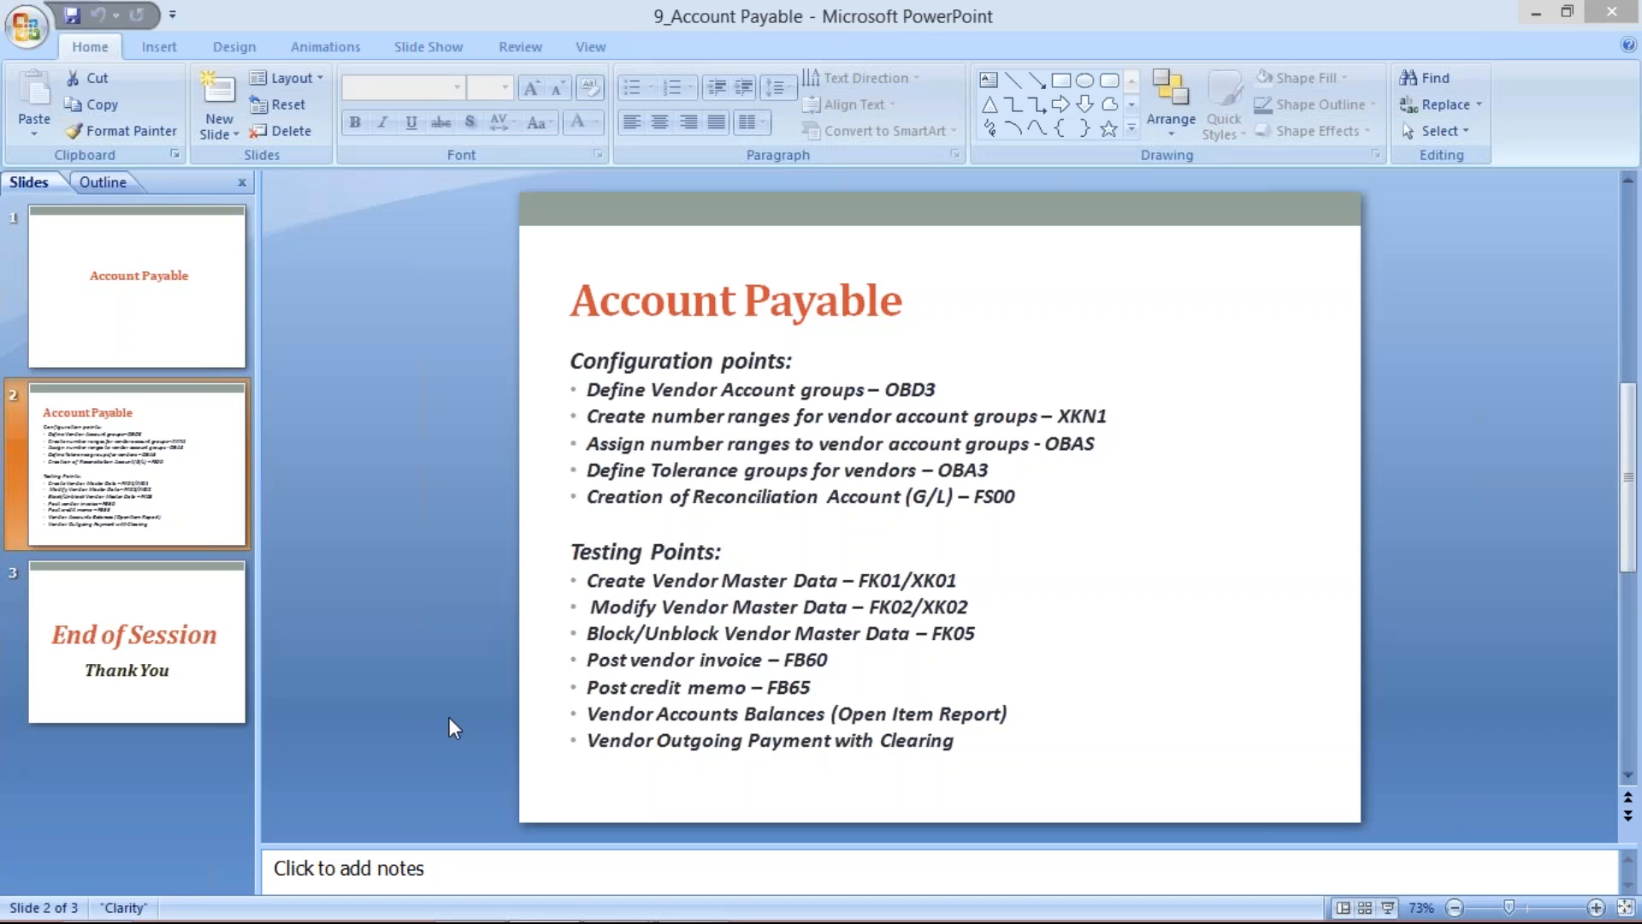
mouse_move(634, 900)
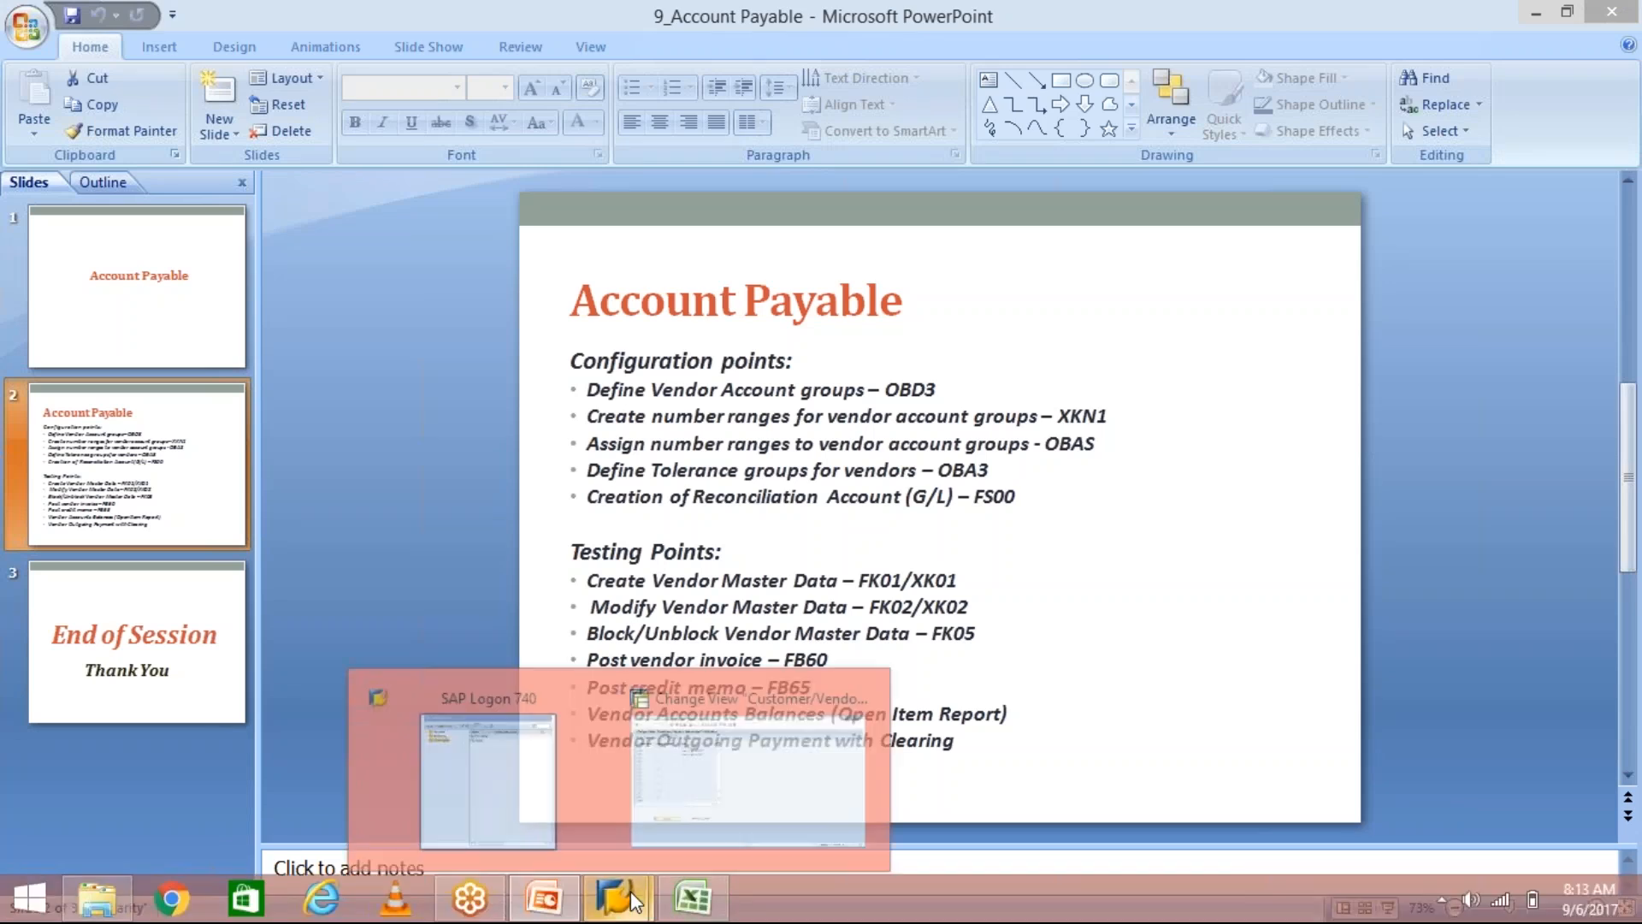
click(710, 826)
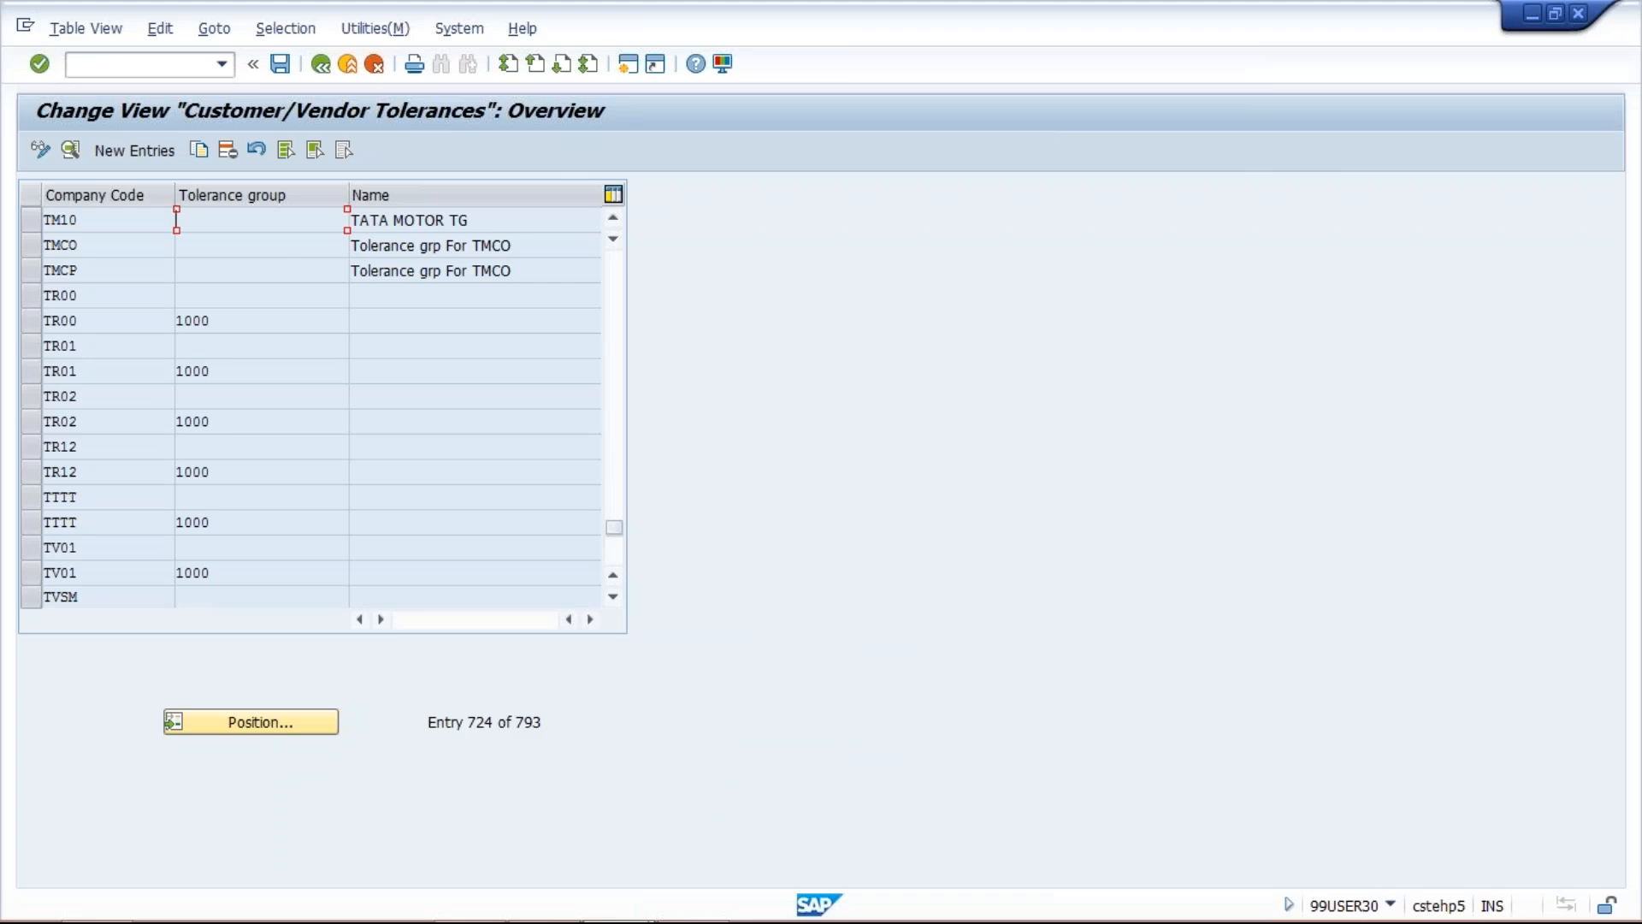
Step: Run transaction FS00 and start creating G/L account 2000 in company code TM10
click(171, 68)
text(/NFS00)
key(Return)
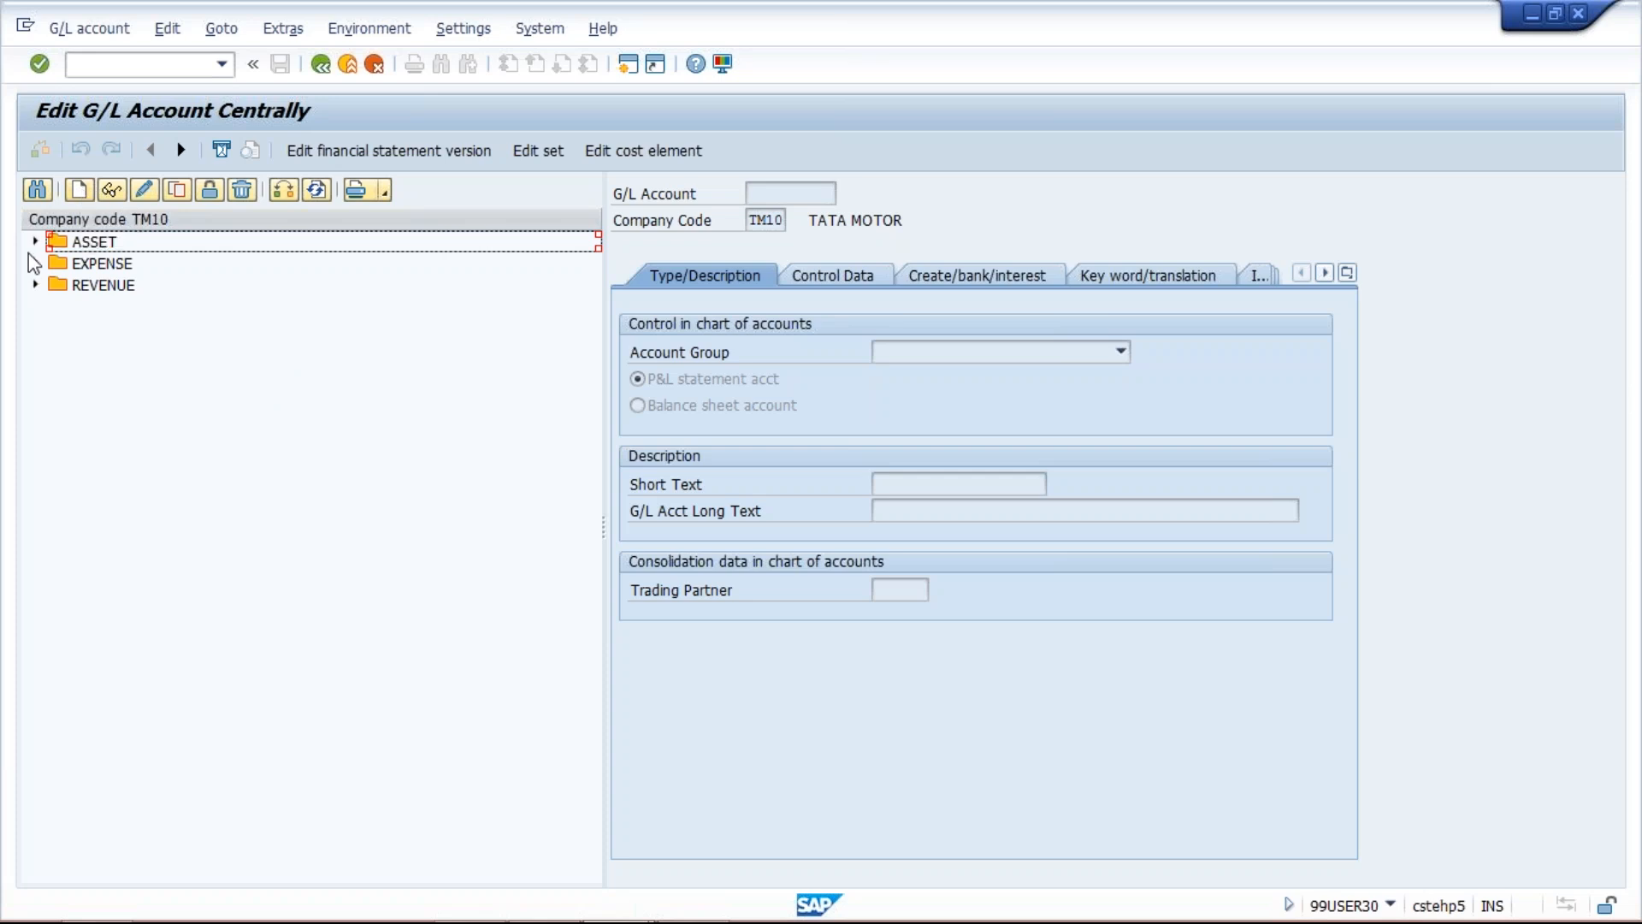
click(77, 195)
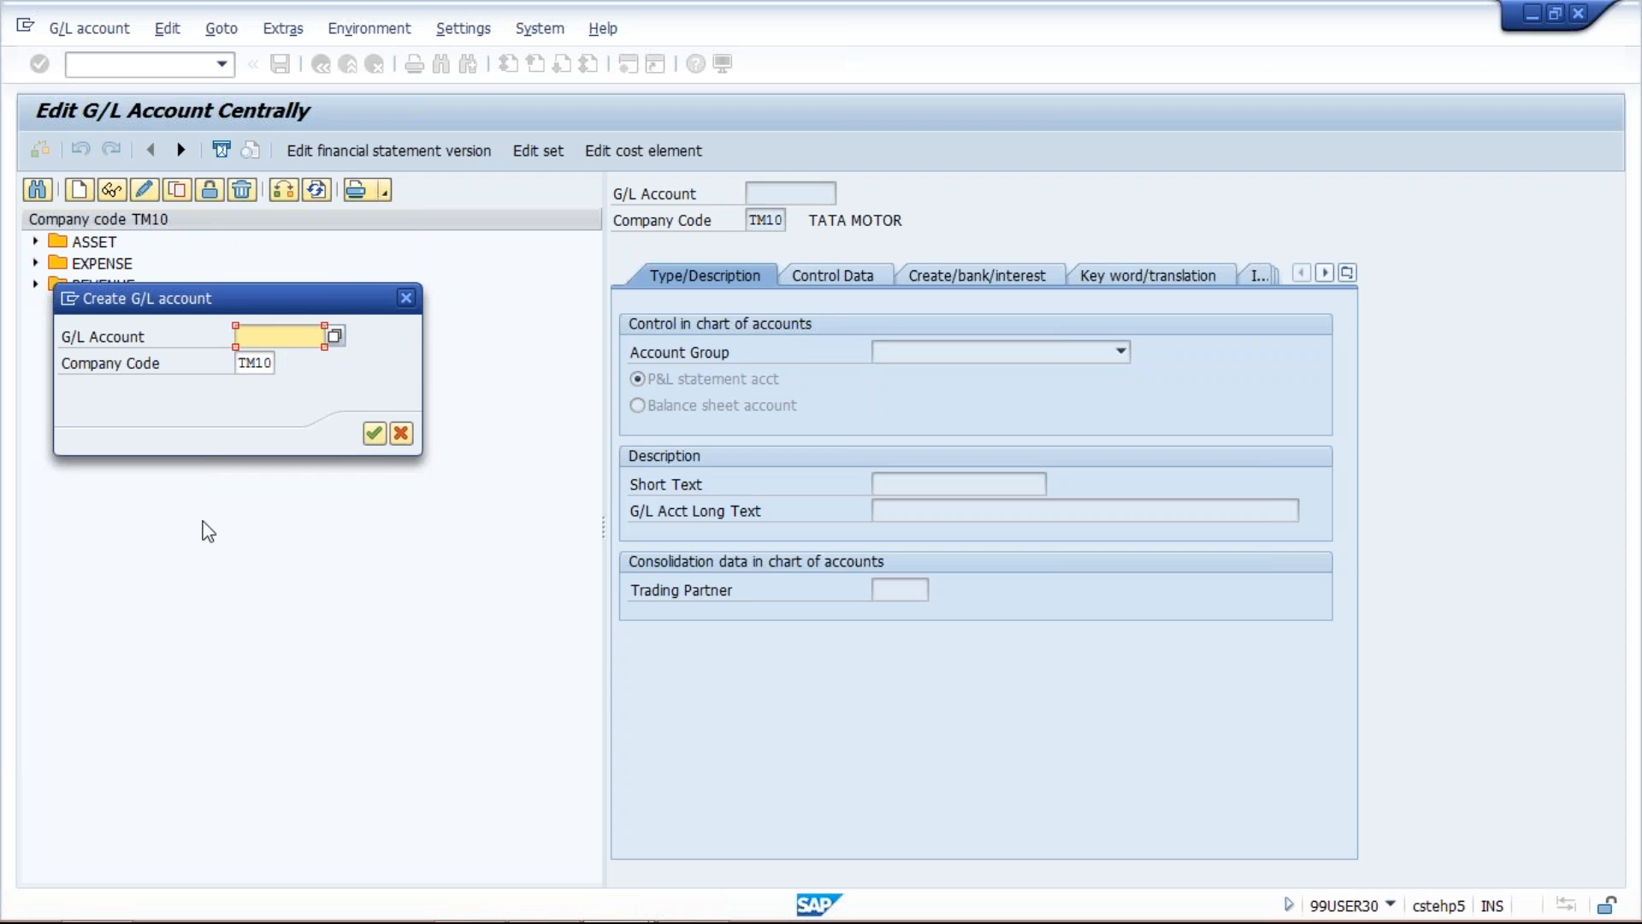
text(2000)
key(Return)
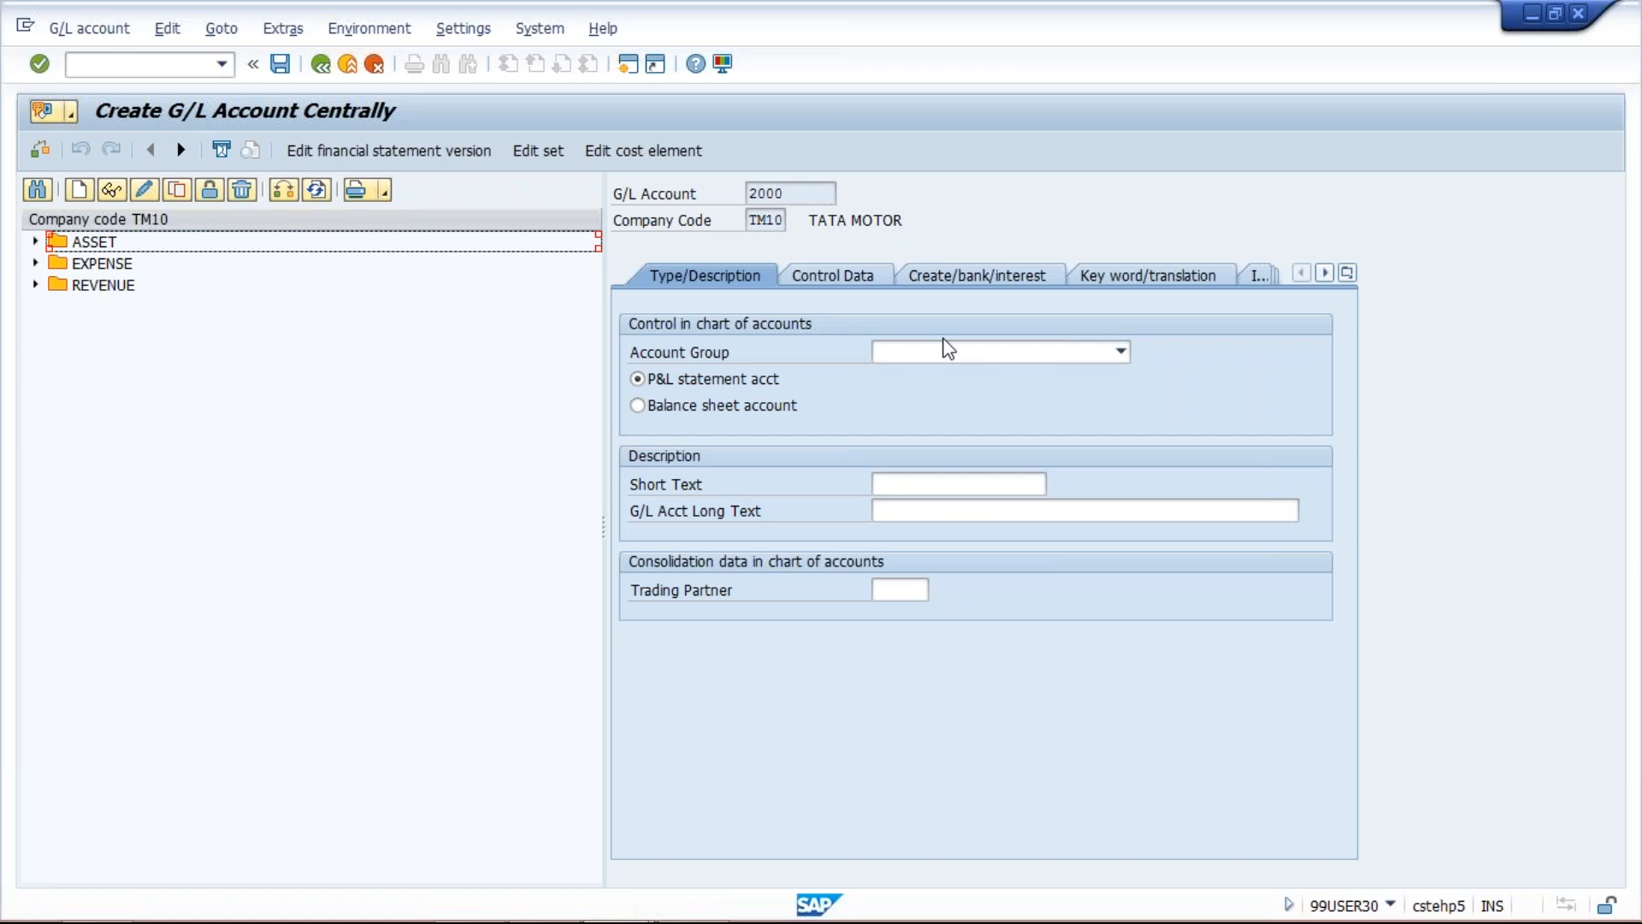
Step: Assign the new G/L account to the LIABILITY account group and make it a balance sheet account
click(952, 360)
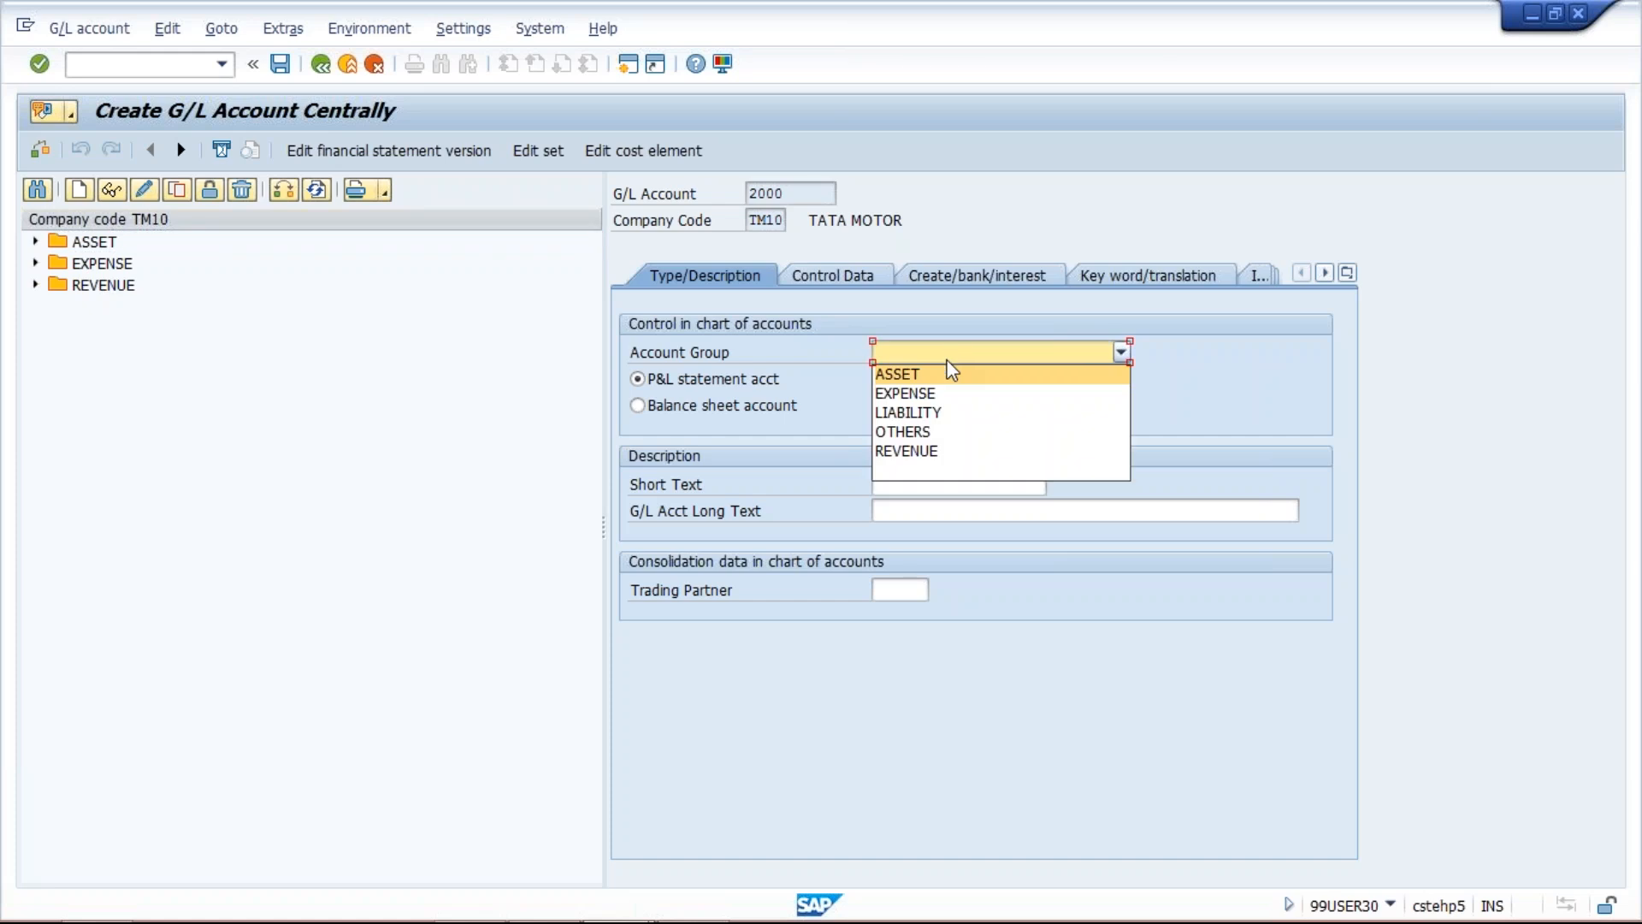
click(933, 411)
click(659, 406)
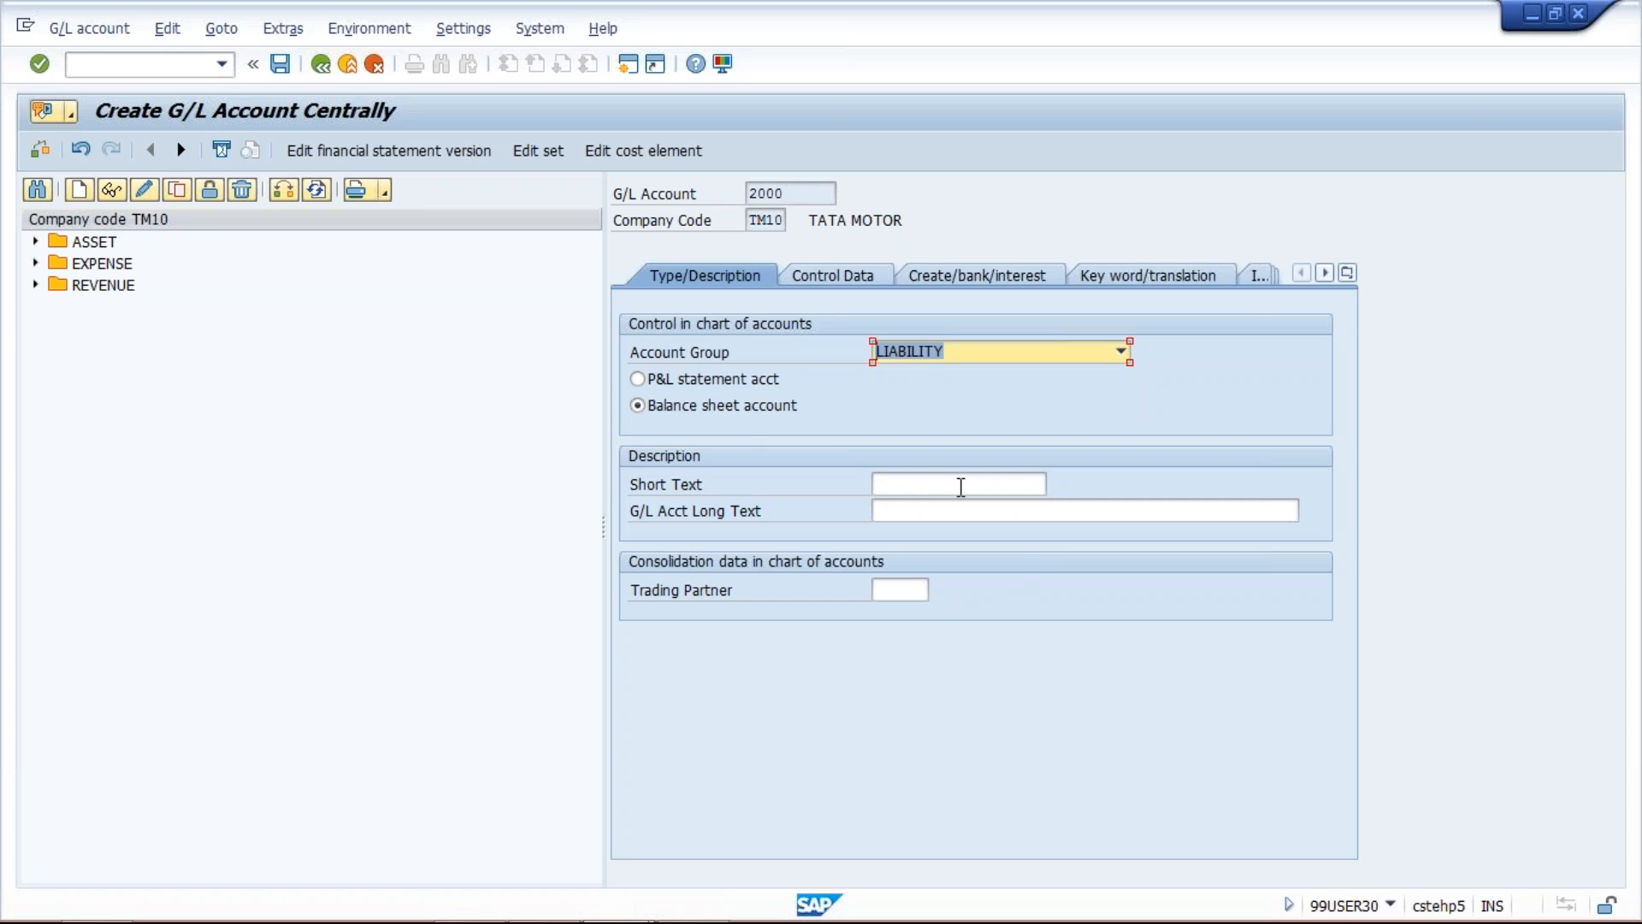
Step: Enter ACCOUNT PAYABLE as both the short text and the long text of the G/L account
click(962, 489)
text(A)
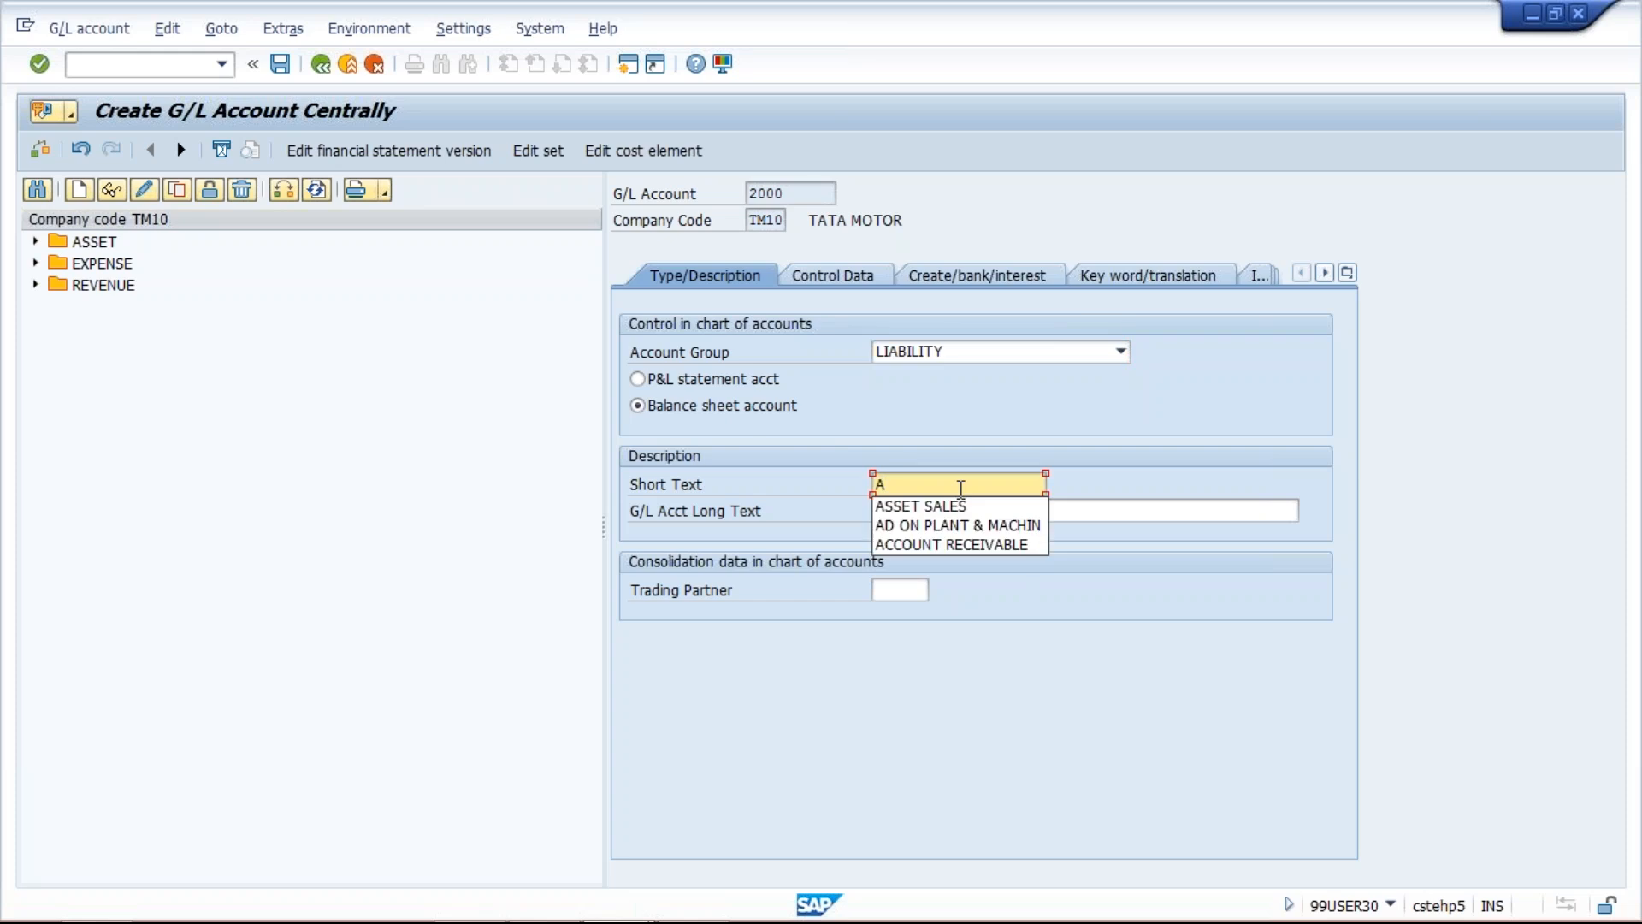
click(976, 547)
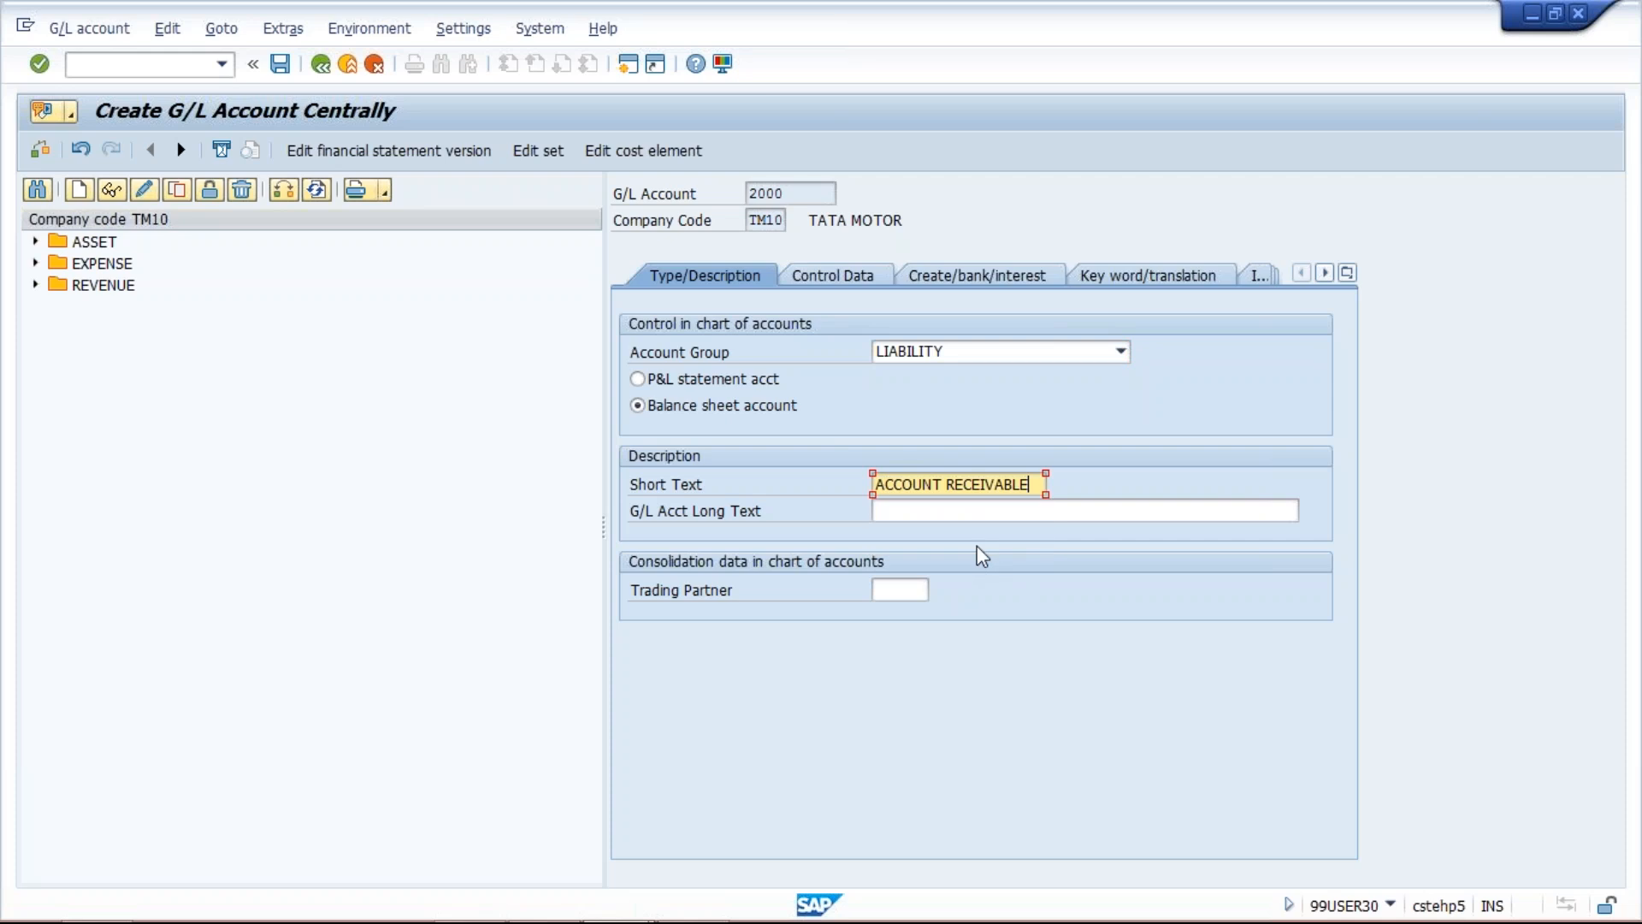
key(BackSpace)
key(BackSpace)
key(BackSpace)
key(BackSpace)
key(BackSpace)
key(BackSpace)
key(BackSpace)
key(BackSpace)
key(BackSpace)
text(PAYABLE)
key(ctrl+a)
key(ctrl+c)
key(Tab)
key(ctrl+v)
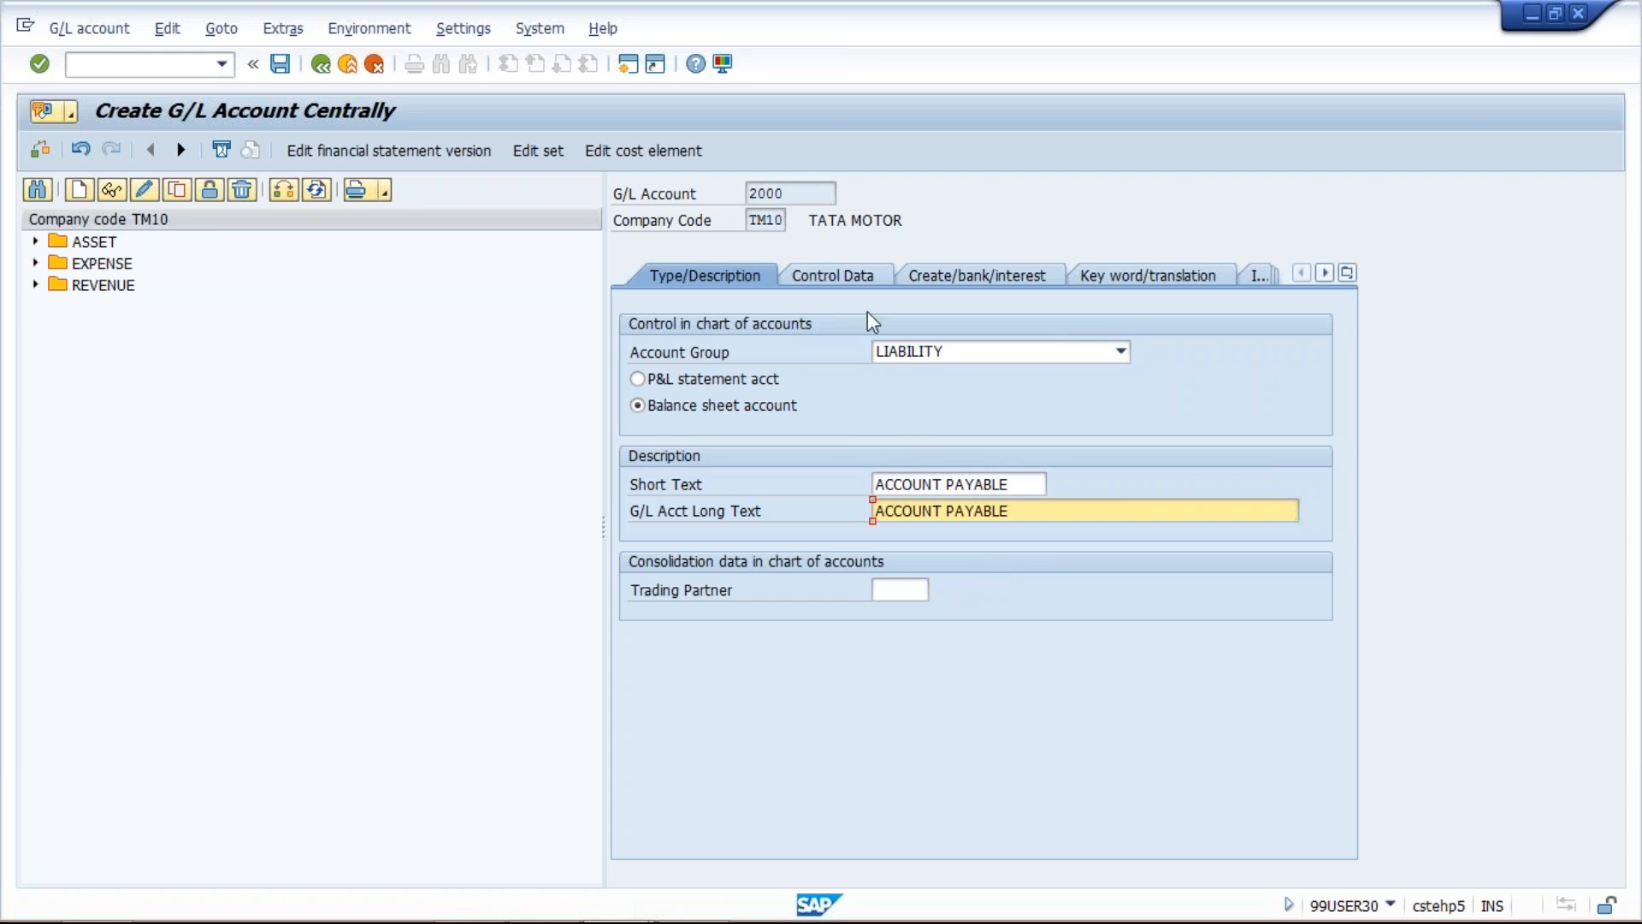
Step: In the account's control data, set the reconciliation account type to Vendors and enable line item display
click(847, 278)
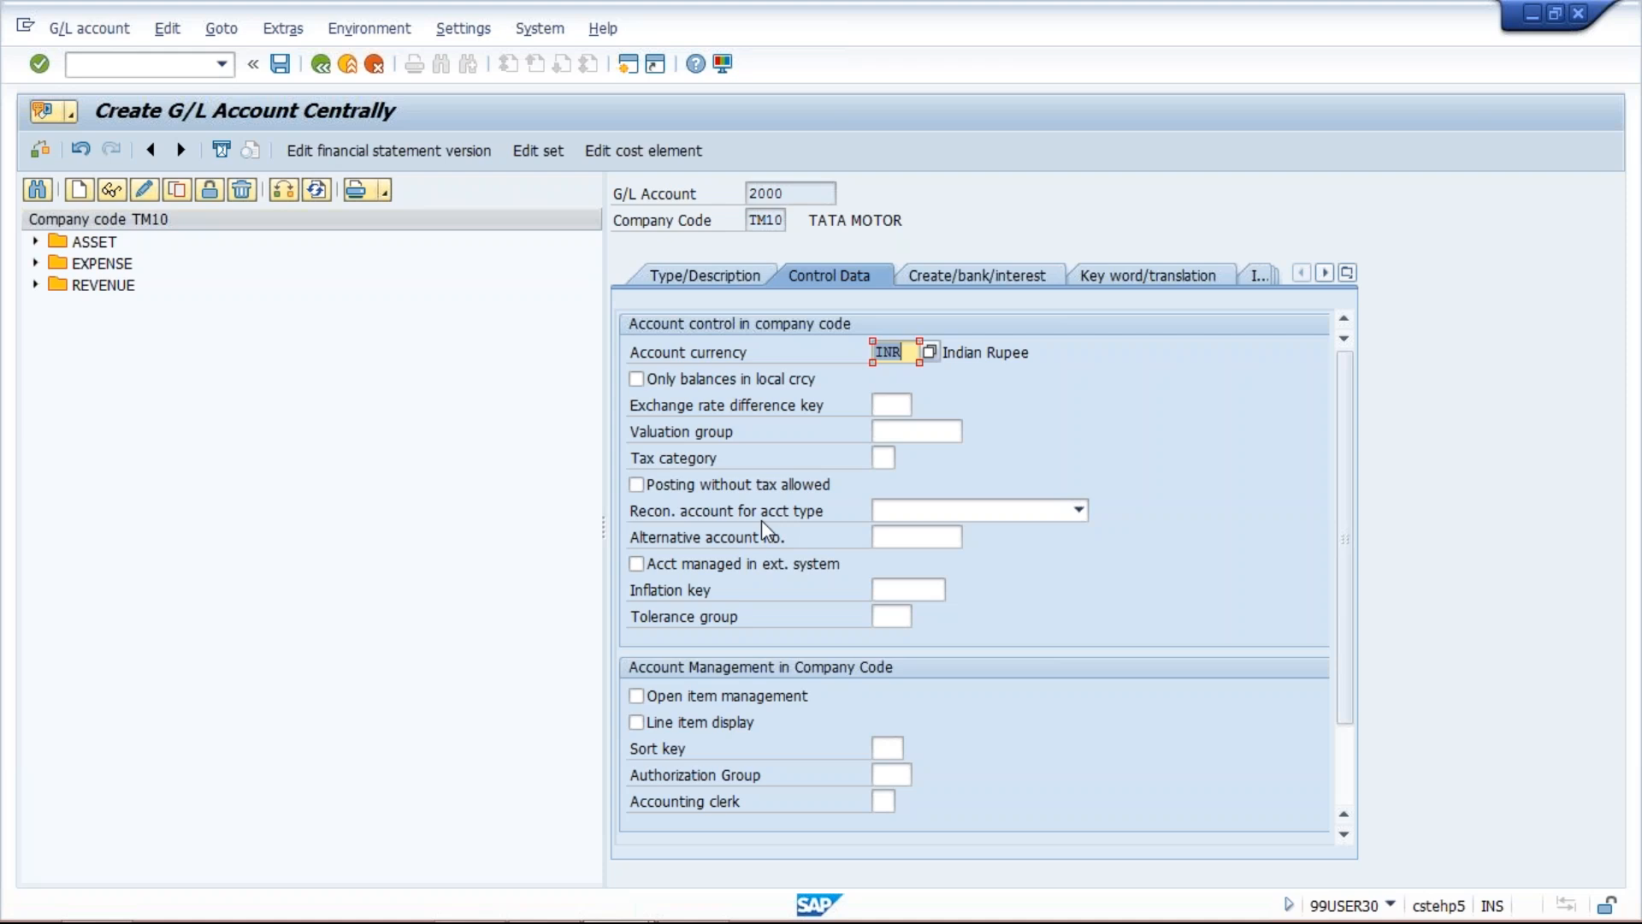
click(915, 514)
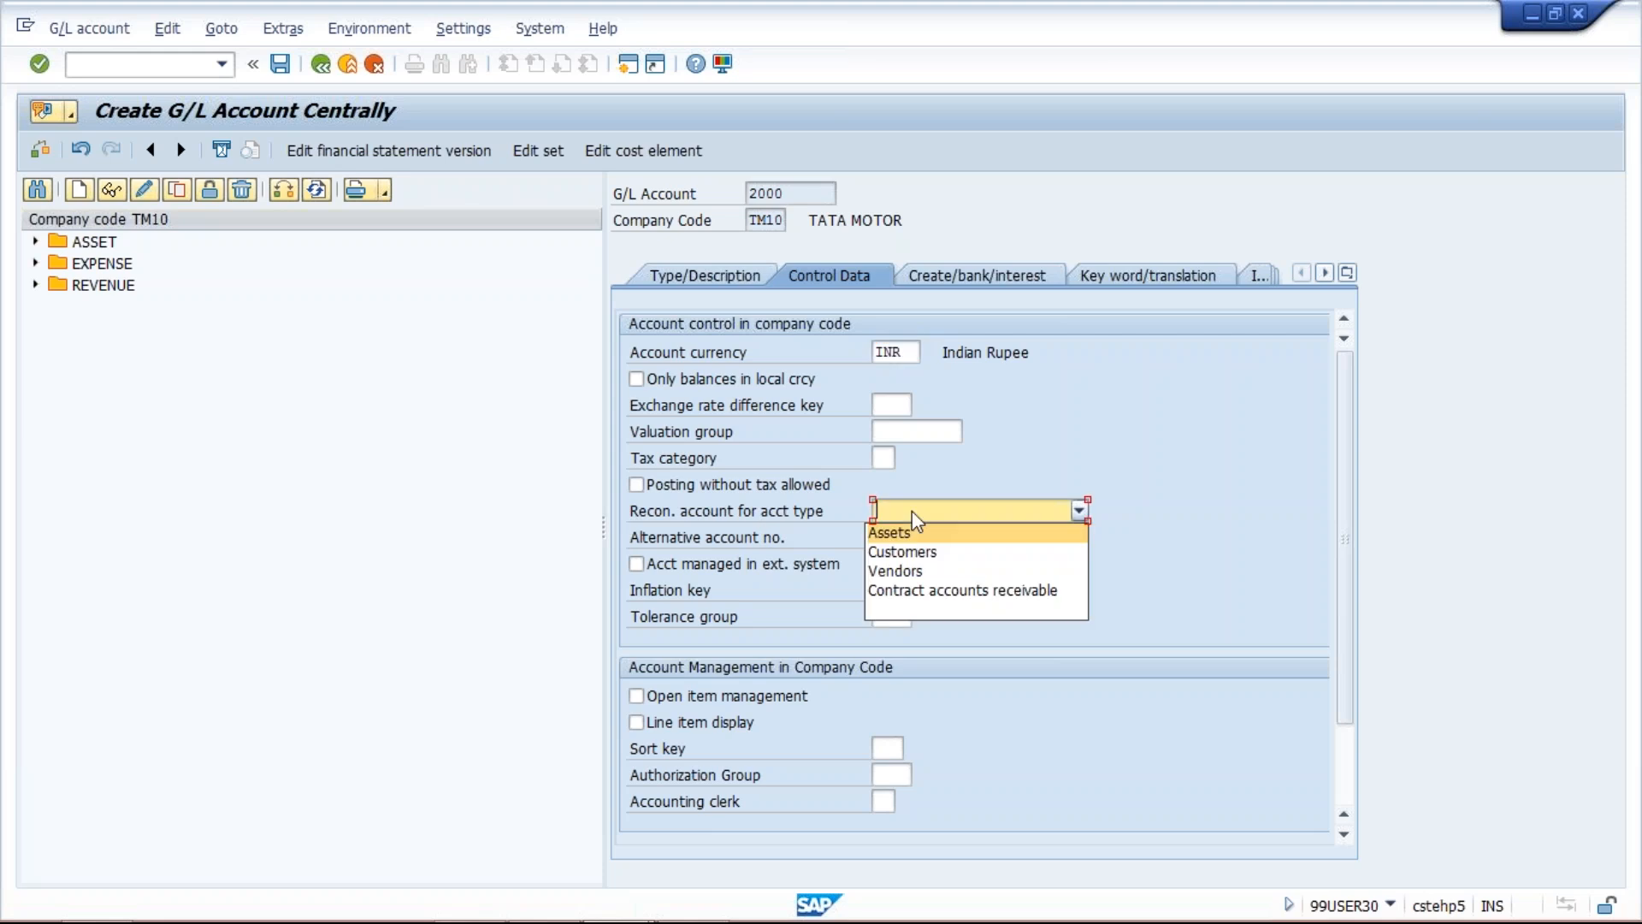
click(915, 572)
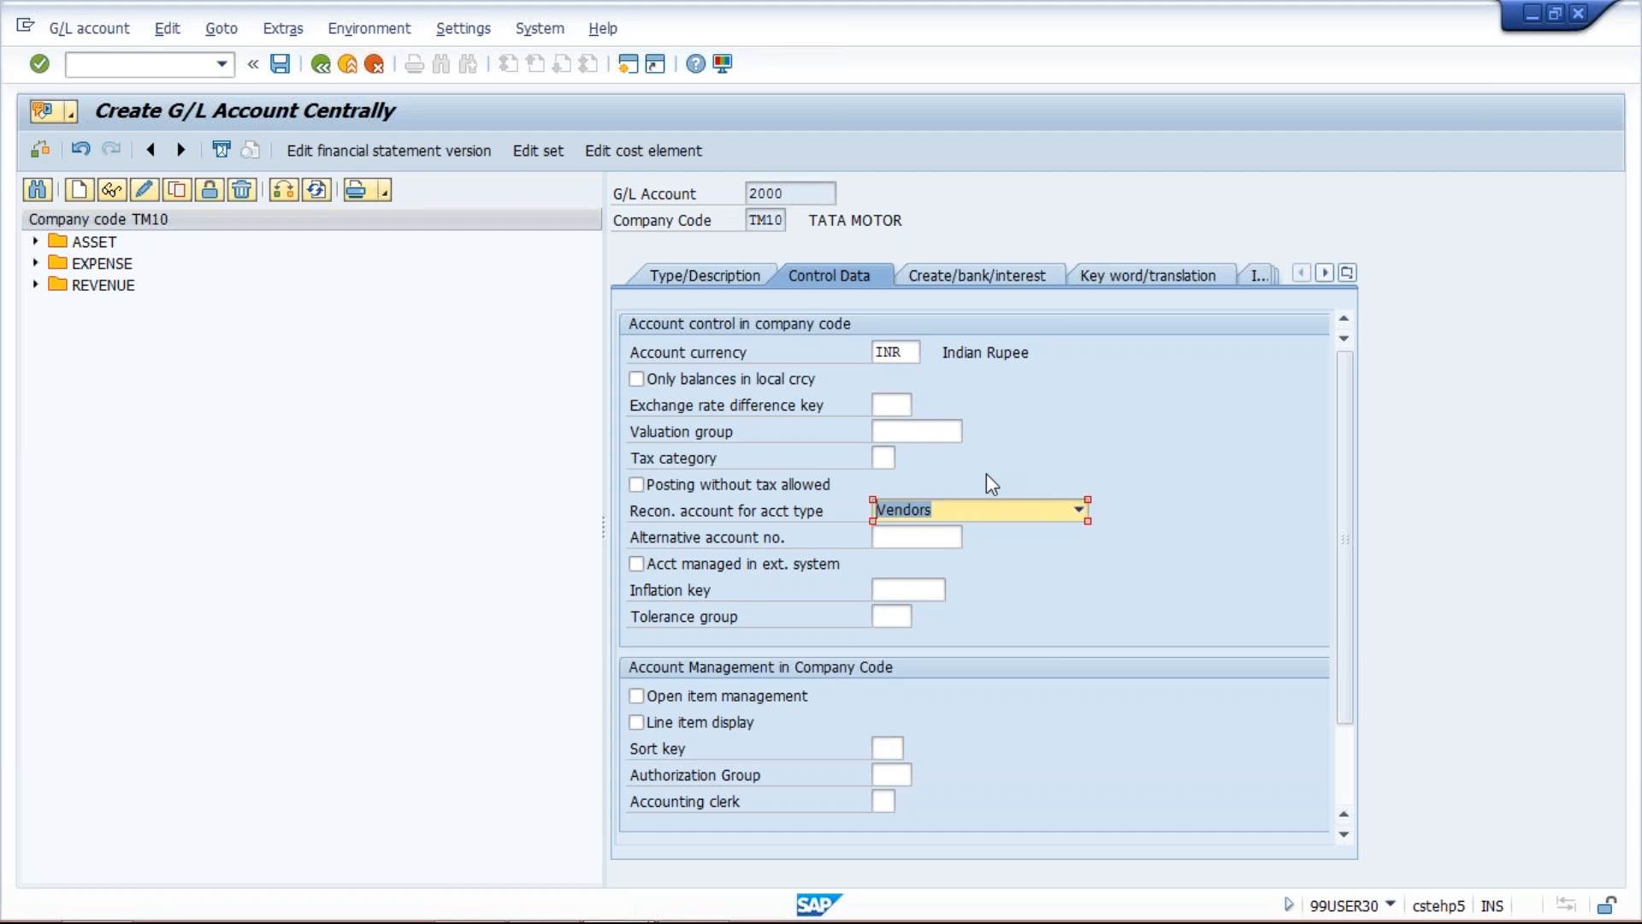
click(638, 723)
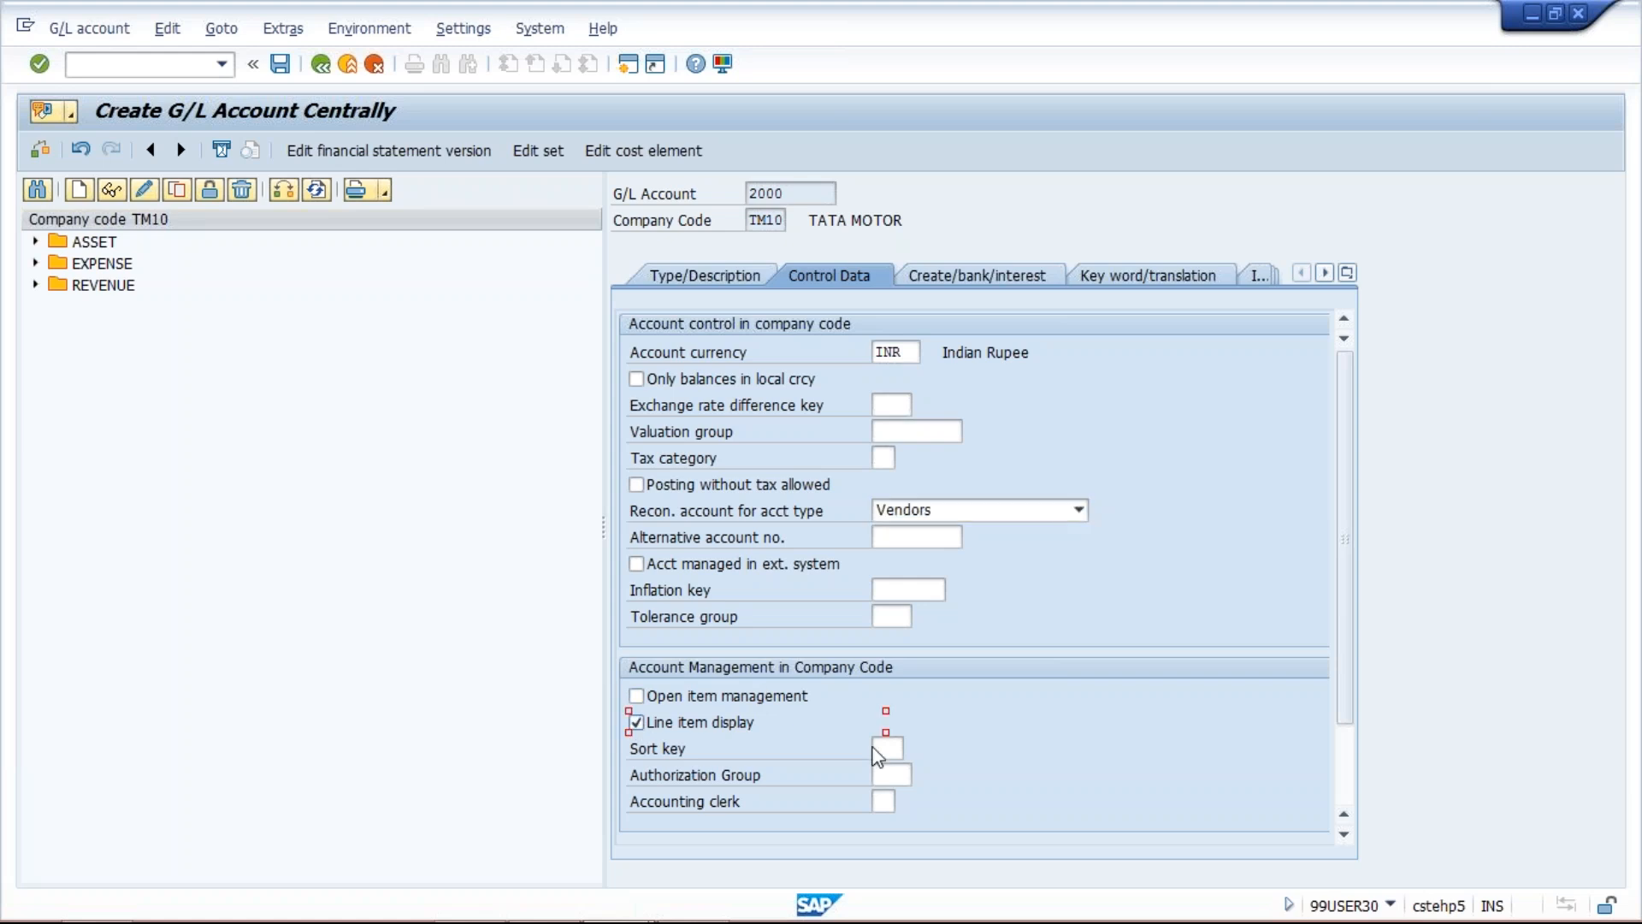
click(873, 748)
click(888, 771)
Step: Set the account's field status group to G067 and save the G/L account
click(1012, 276)
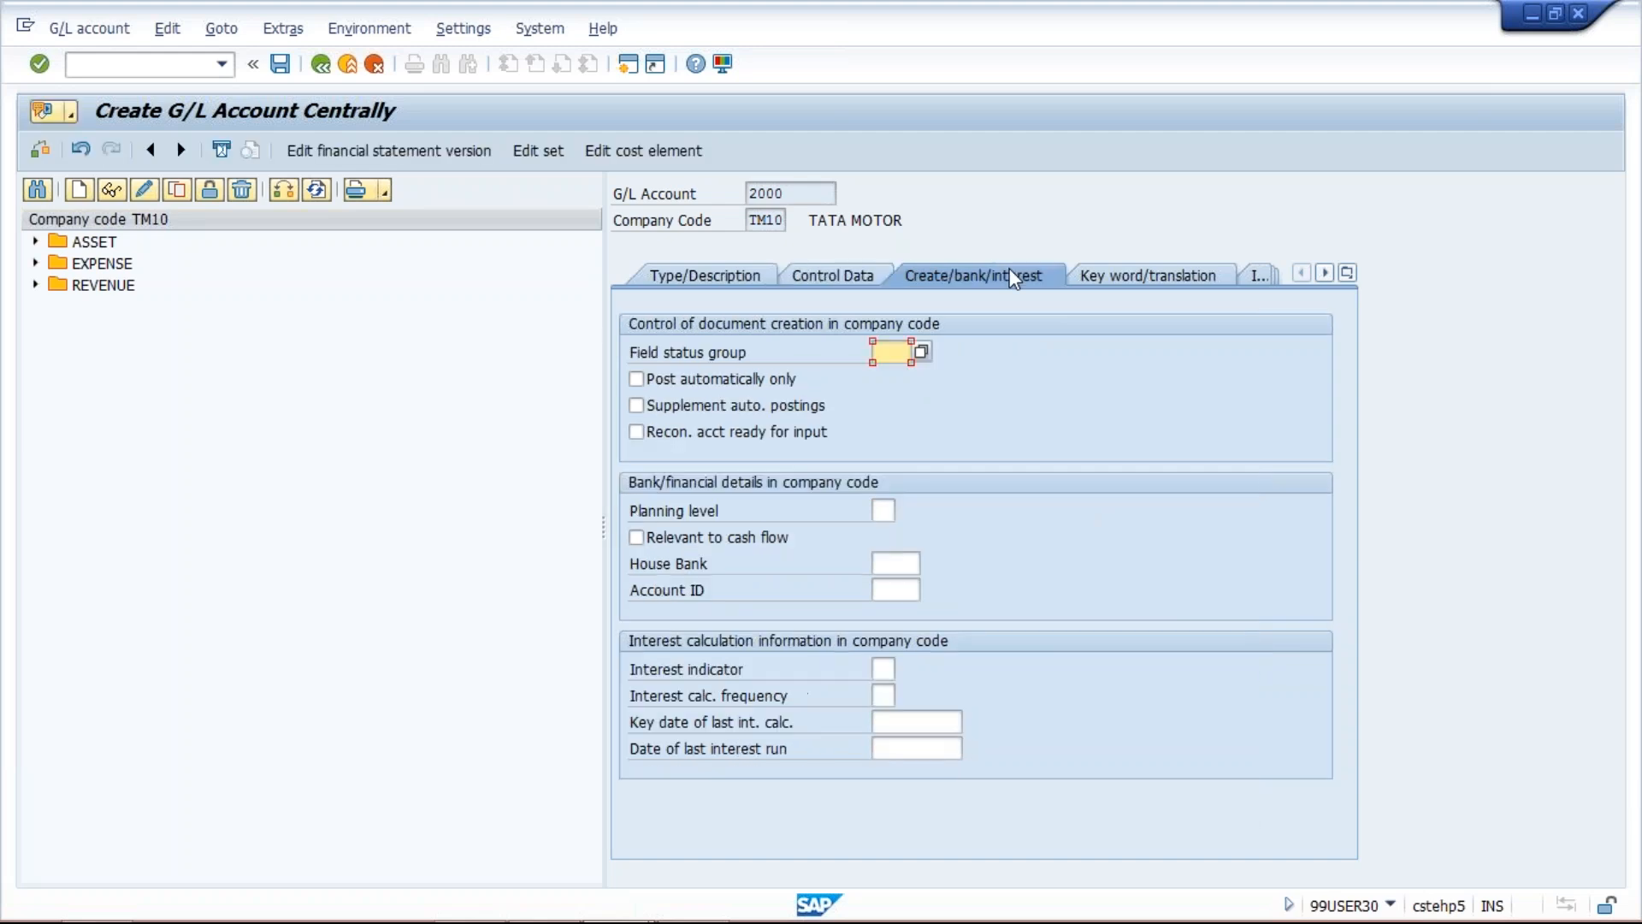
click(889, 352)
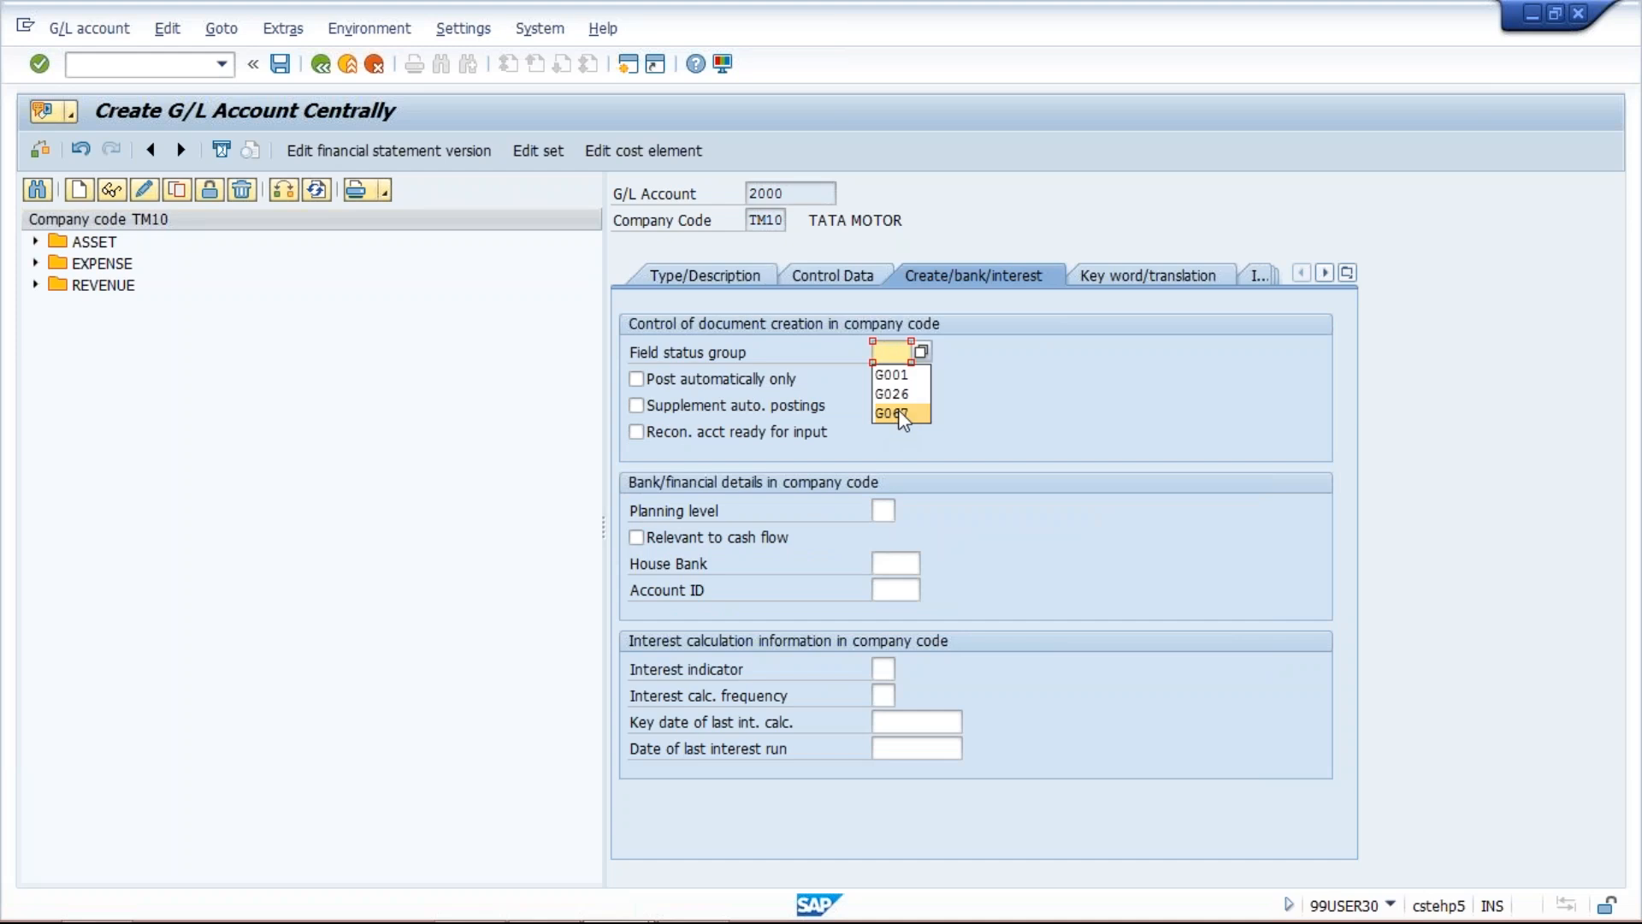
click(893, 413)
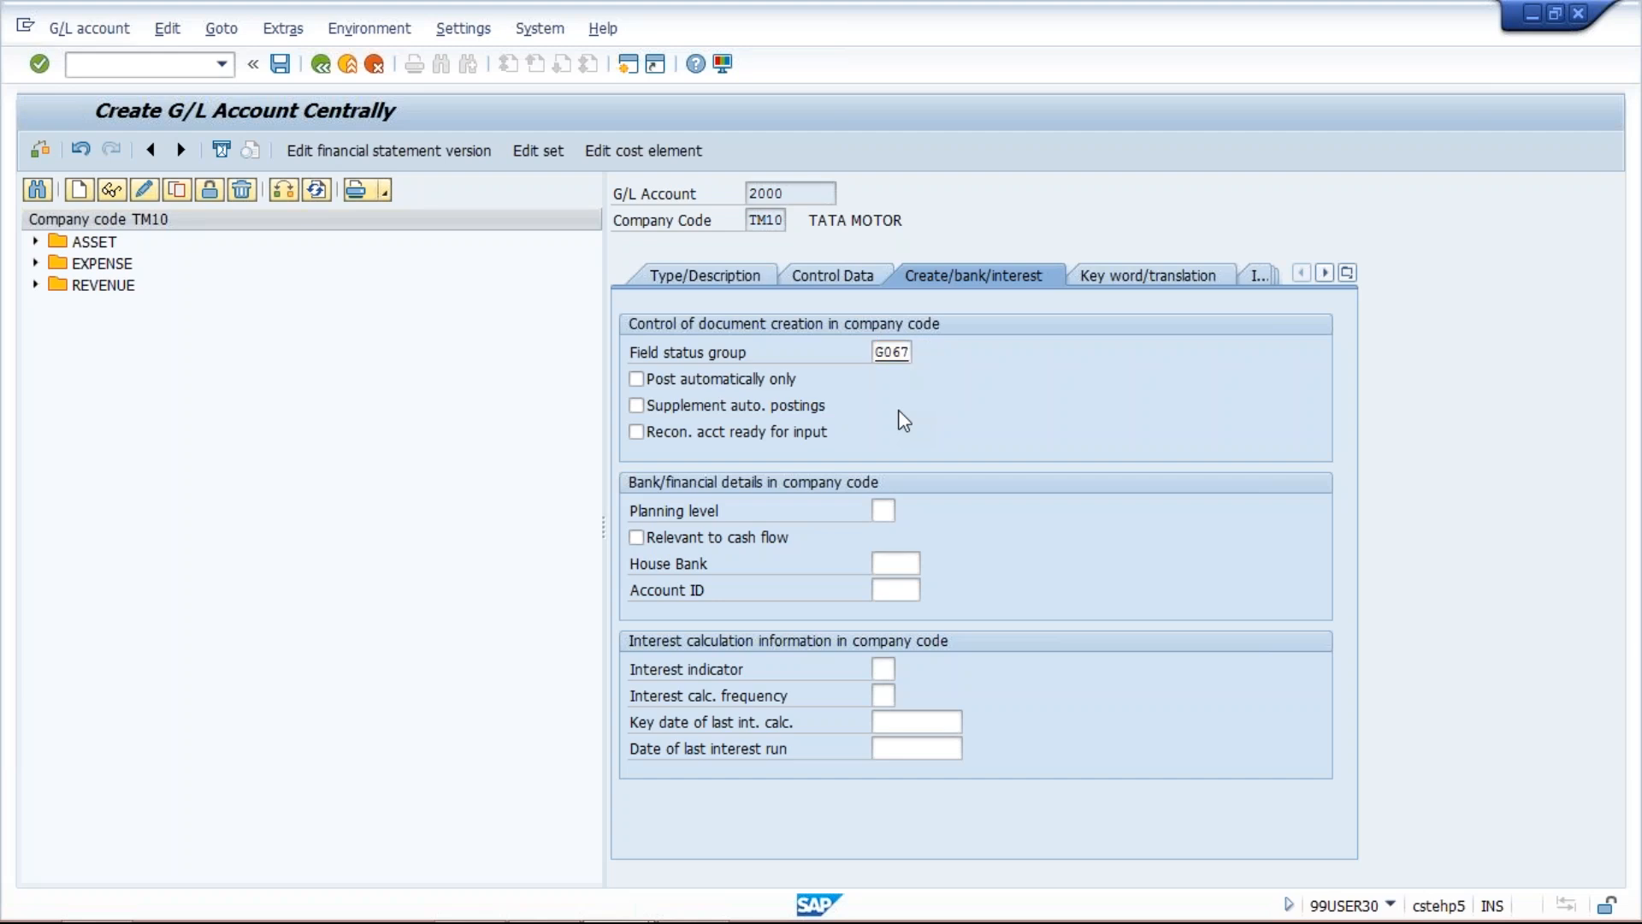
key(Return)
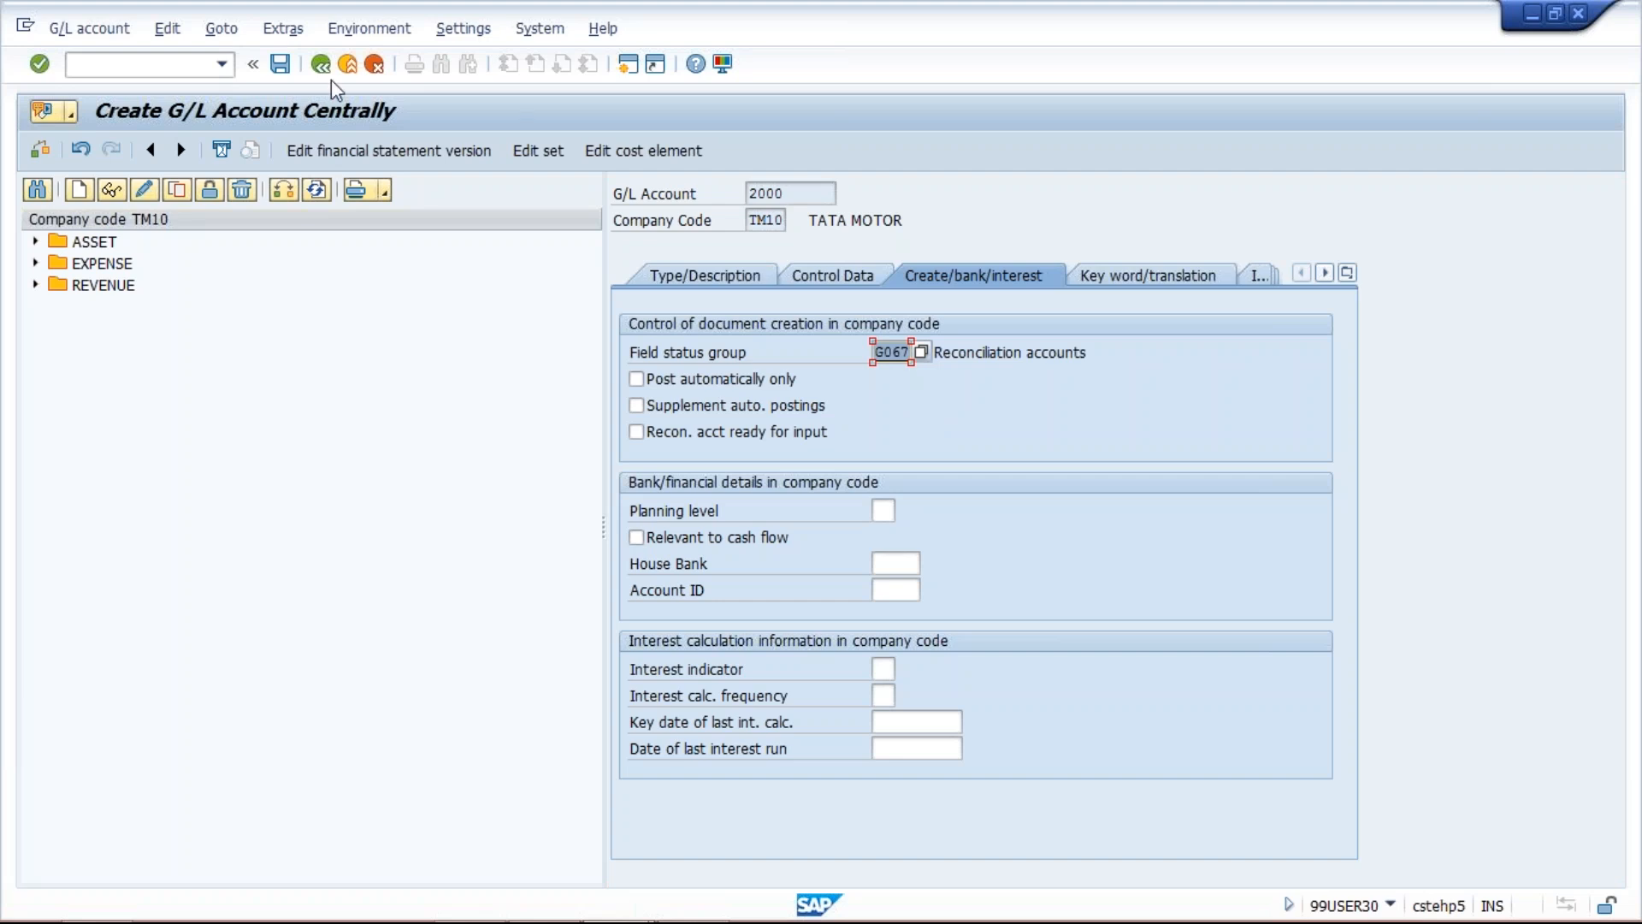
click(280, 64)
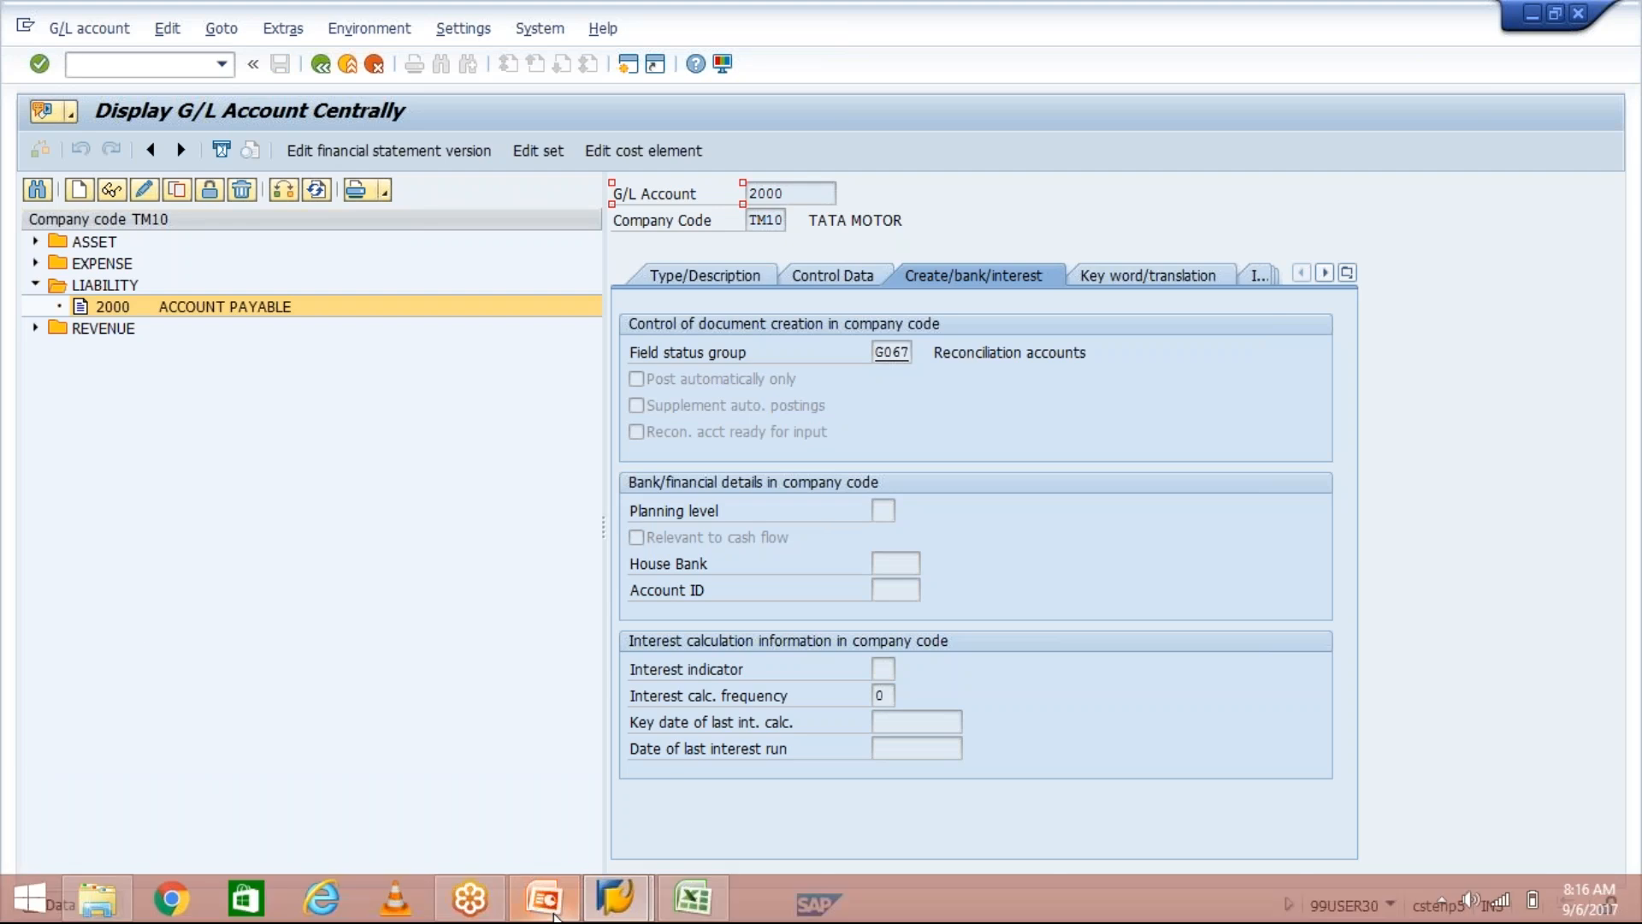
Step: Check the testing points in the PowerPoint slides and run vendor creation transaction XK01 in a new SAP session
click(552, 912)
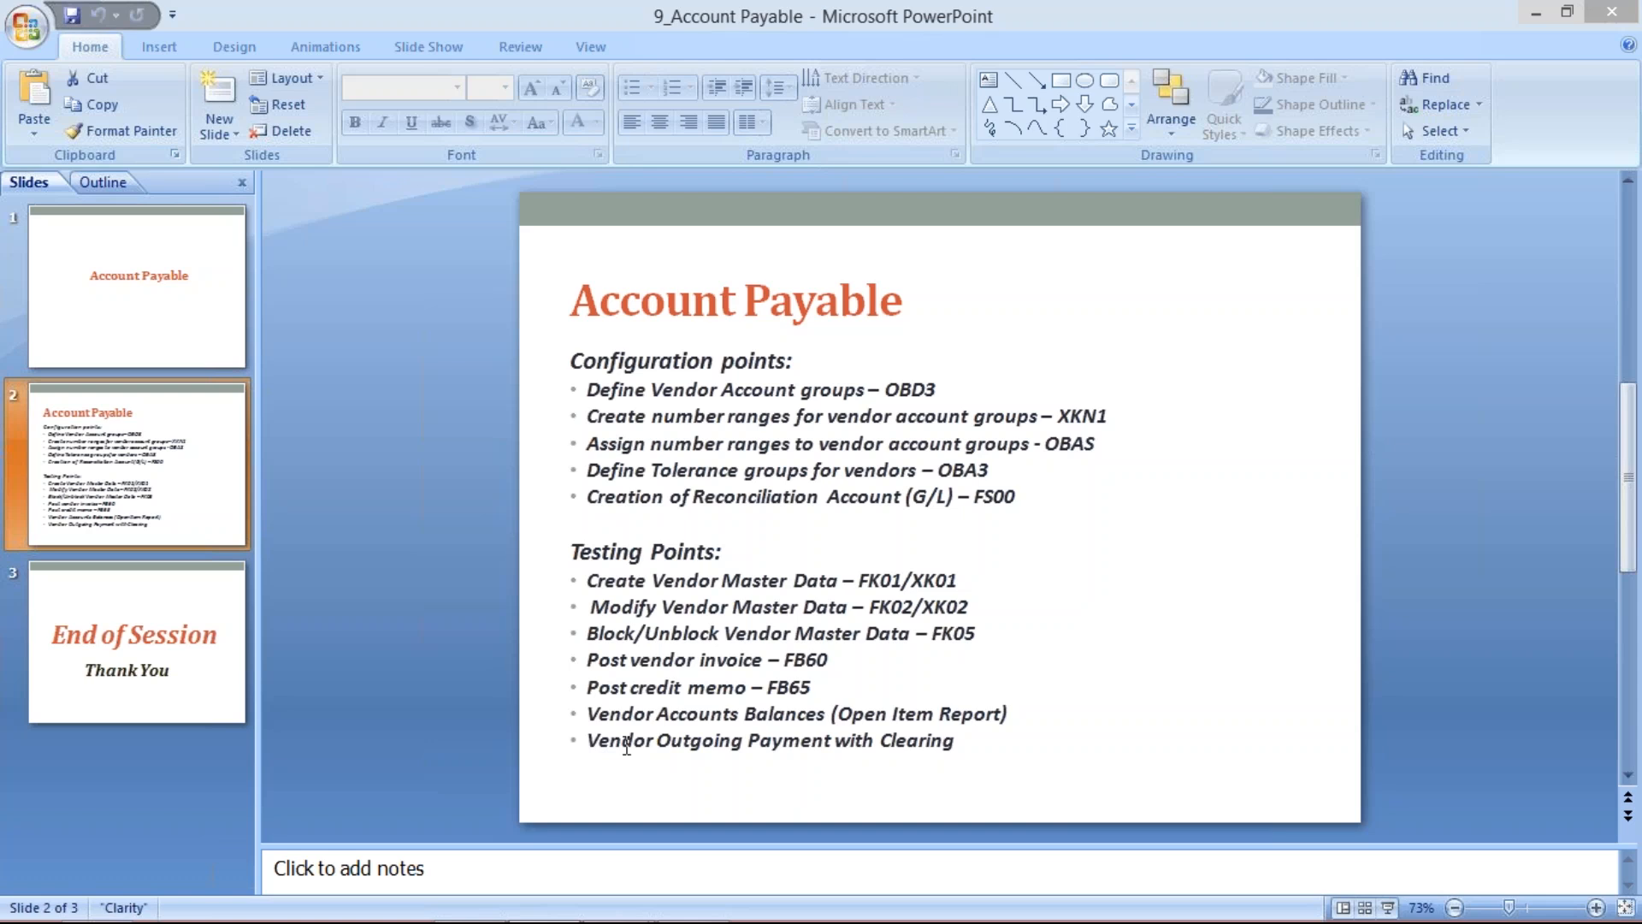
mouse_move(616, 921)
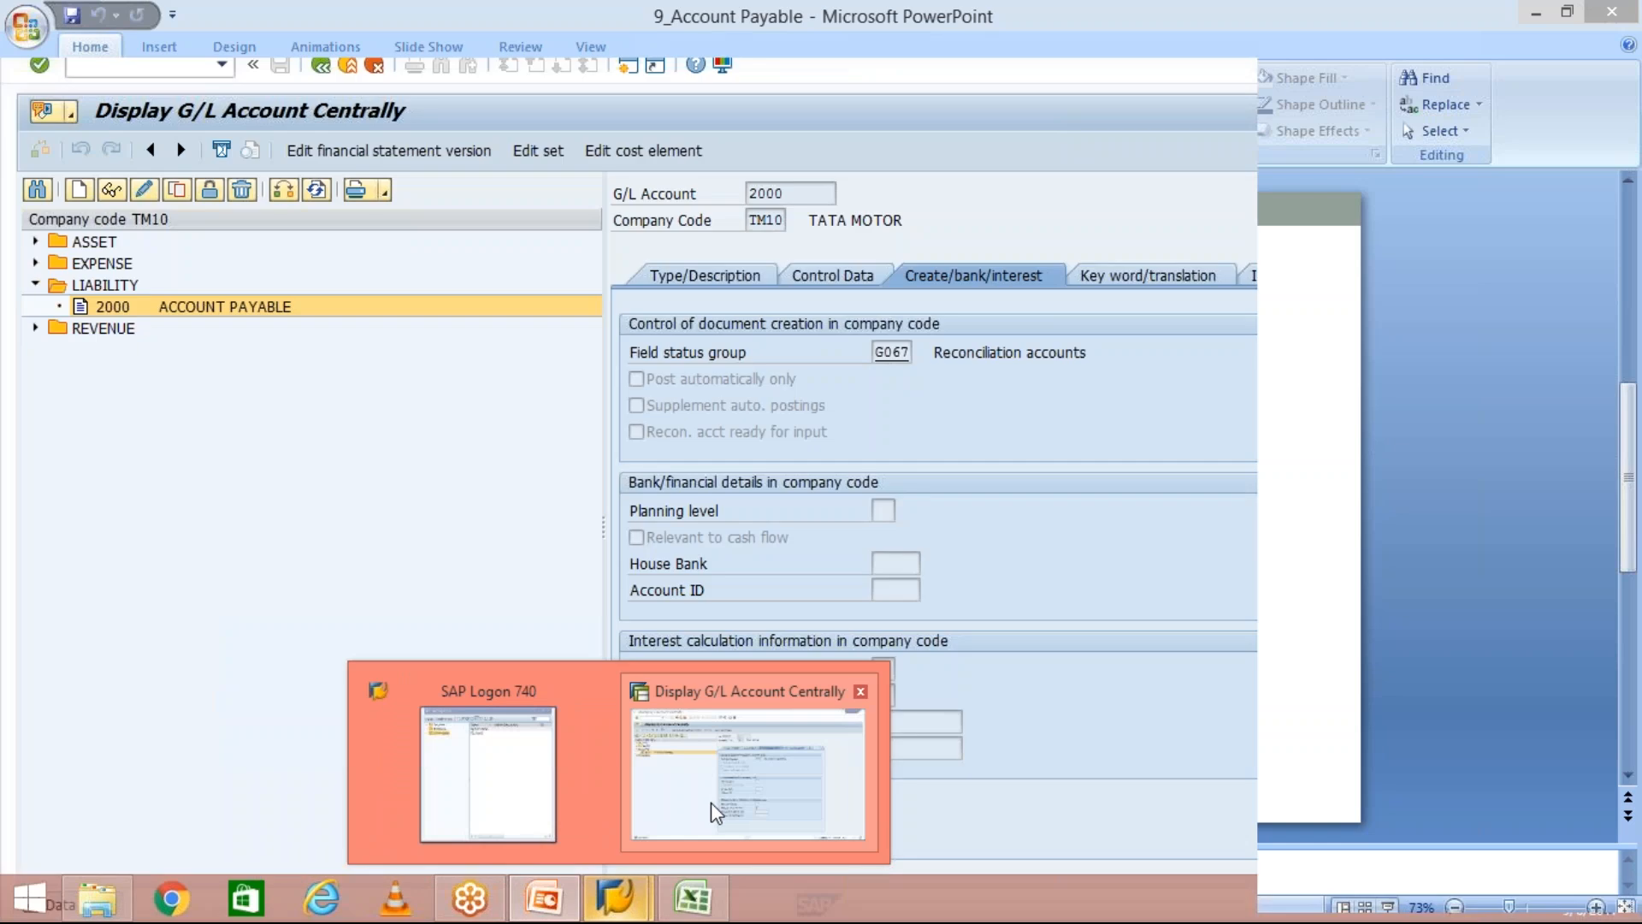
click(717, 811)
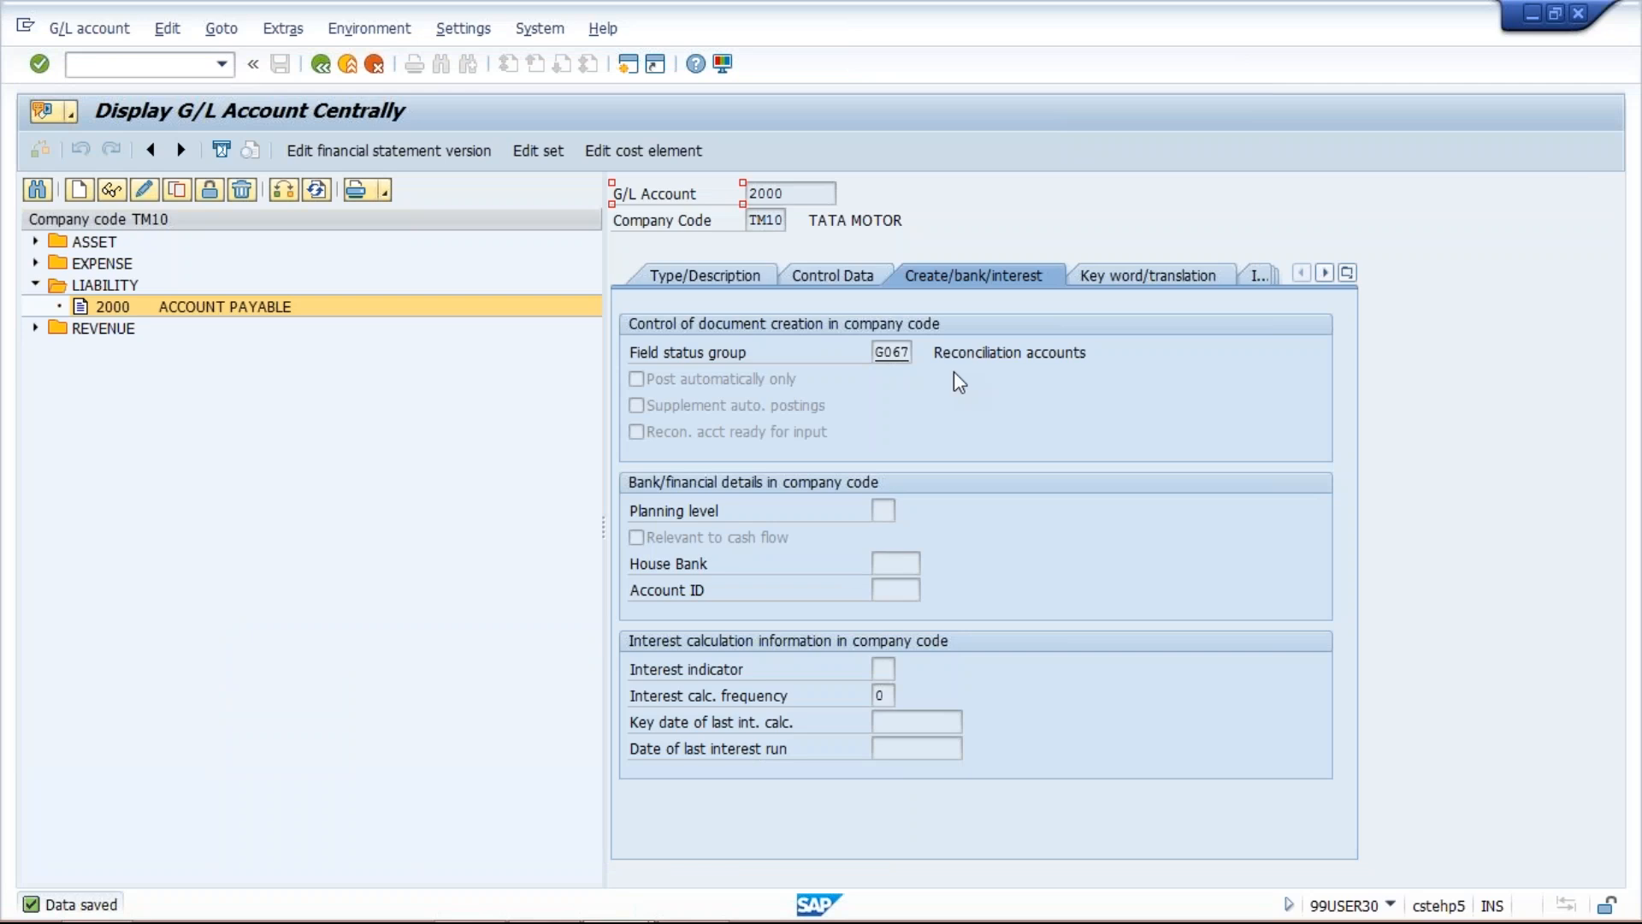
click(629, 69)
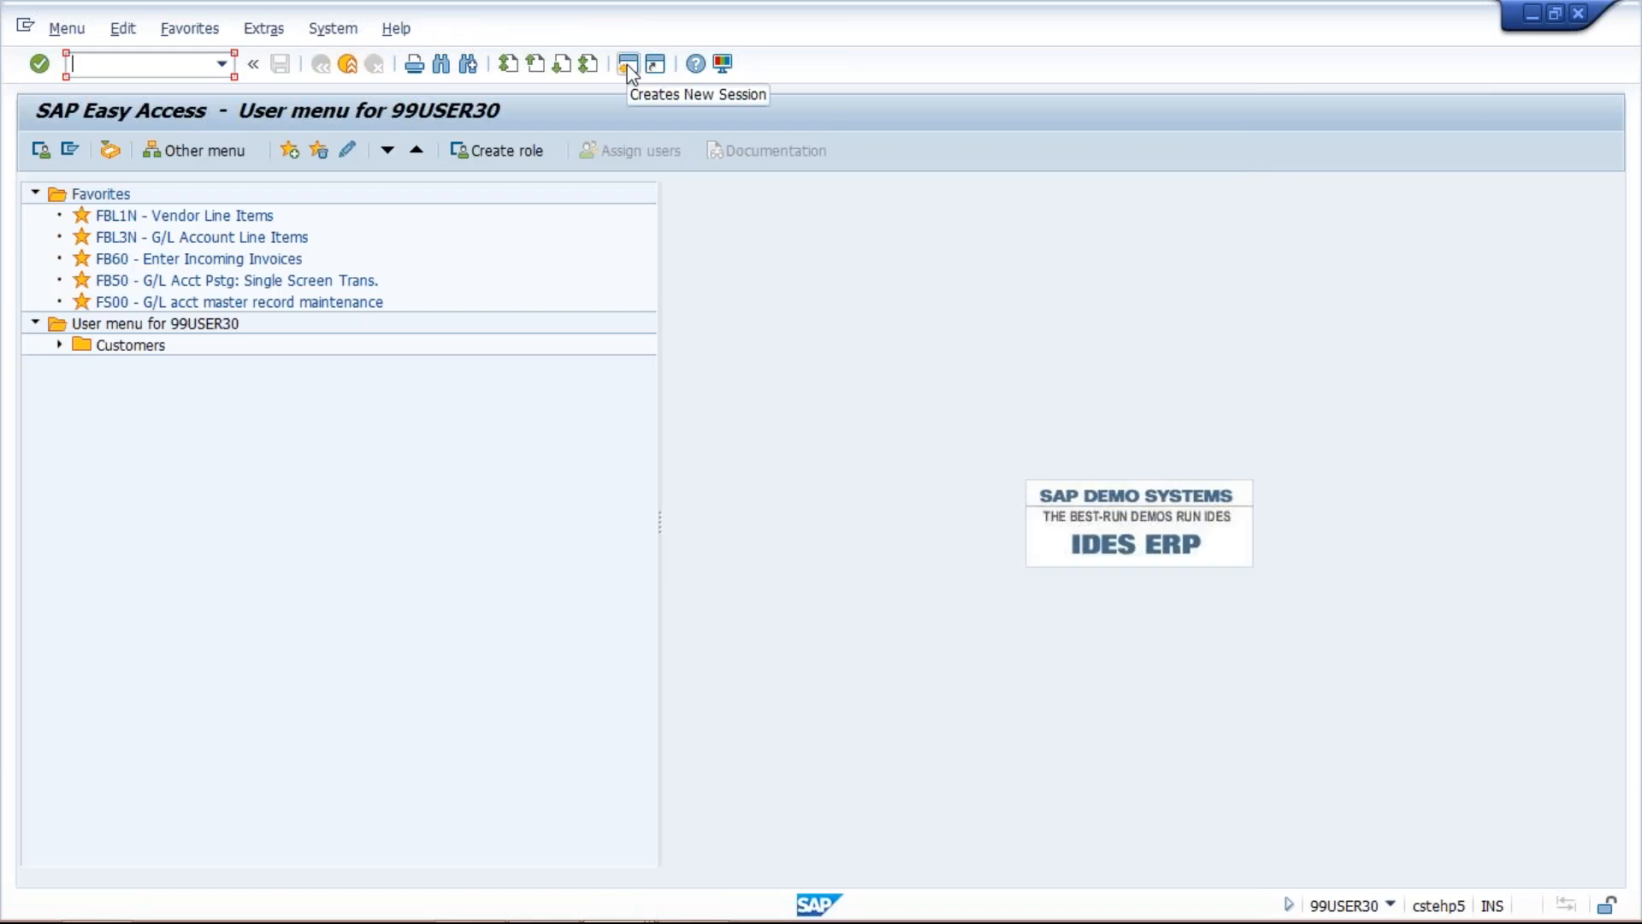
text(XK01)
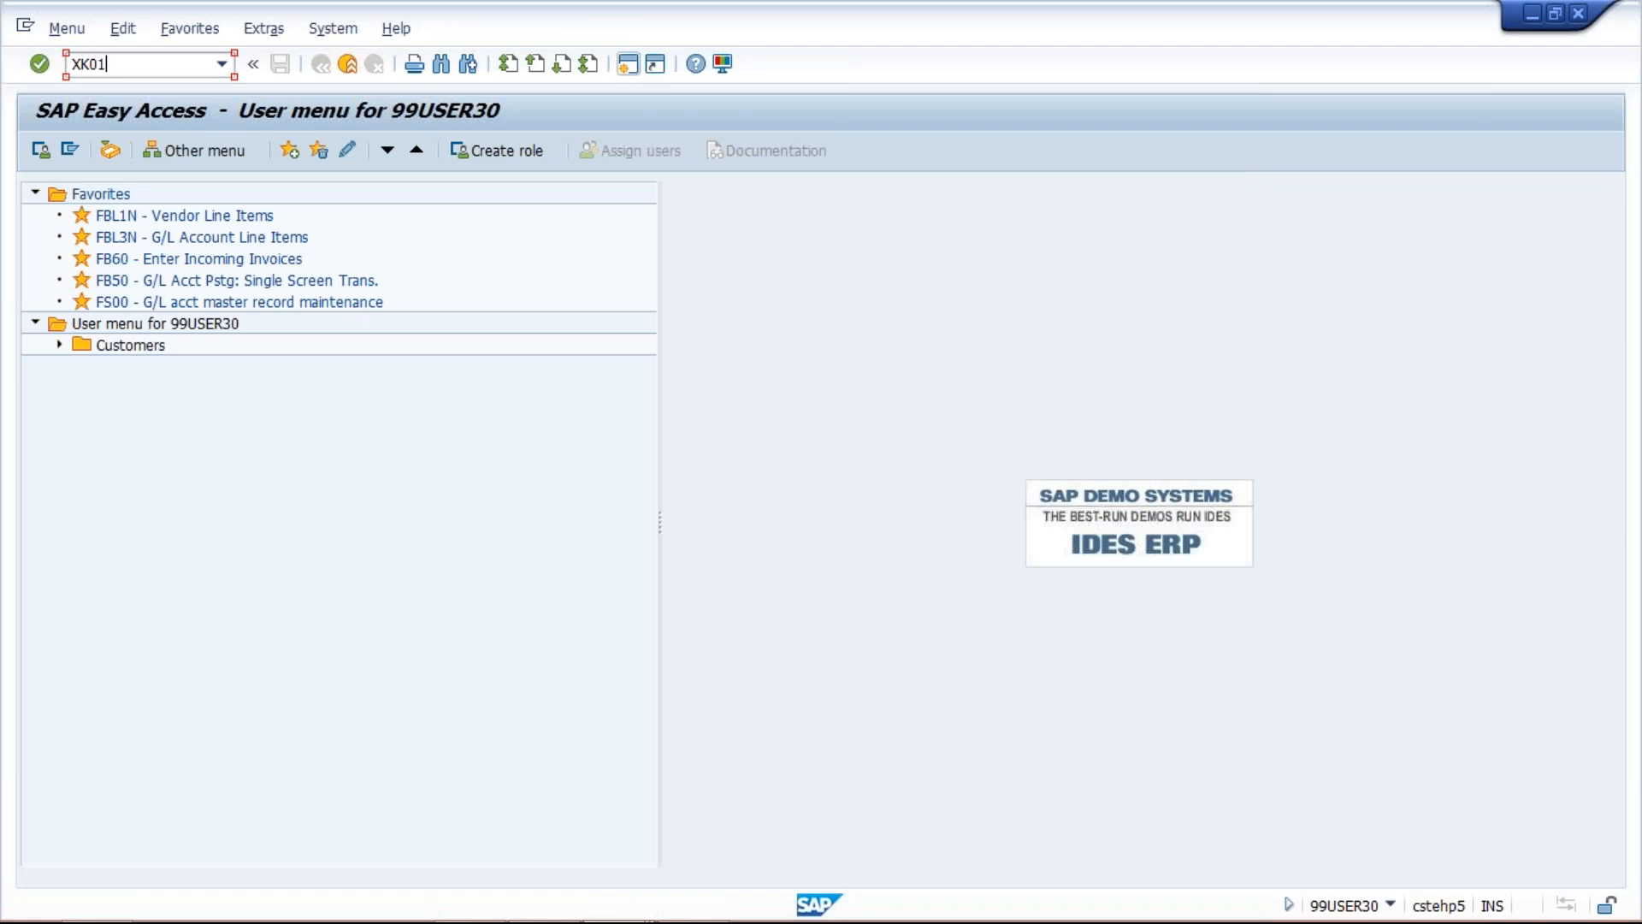
key(Return)
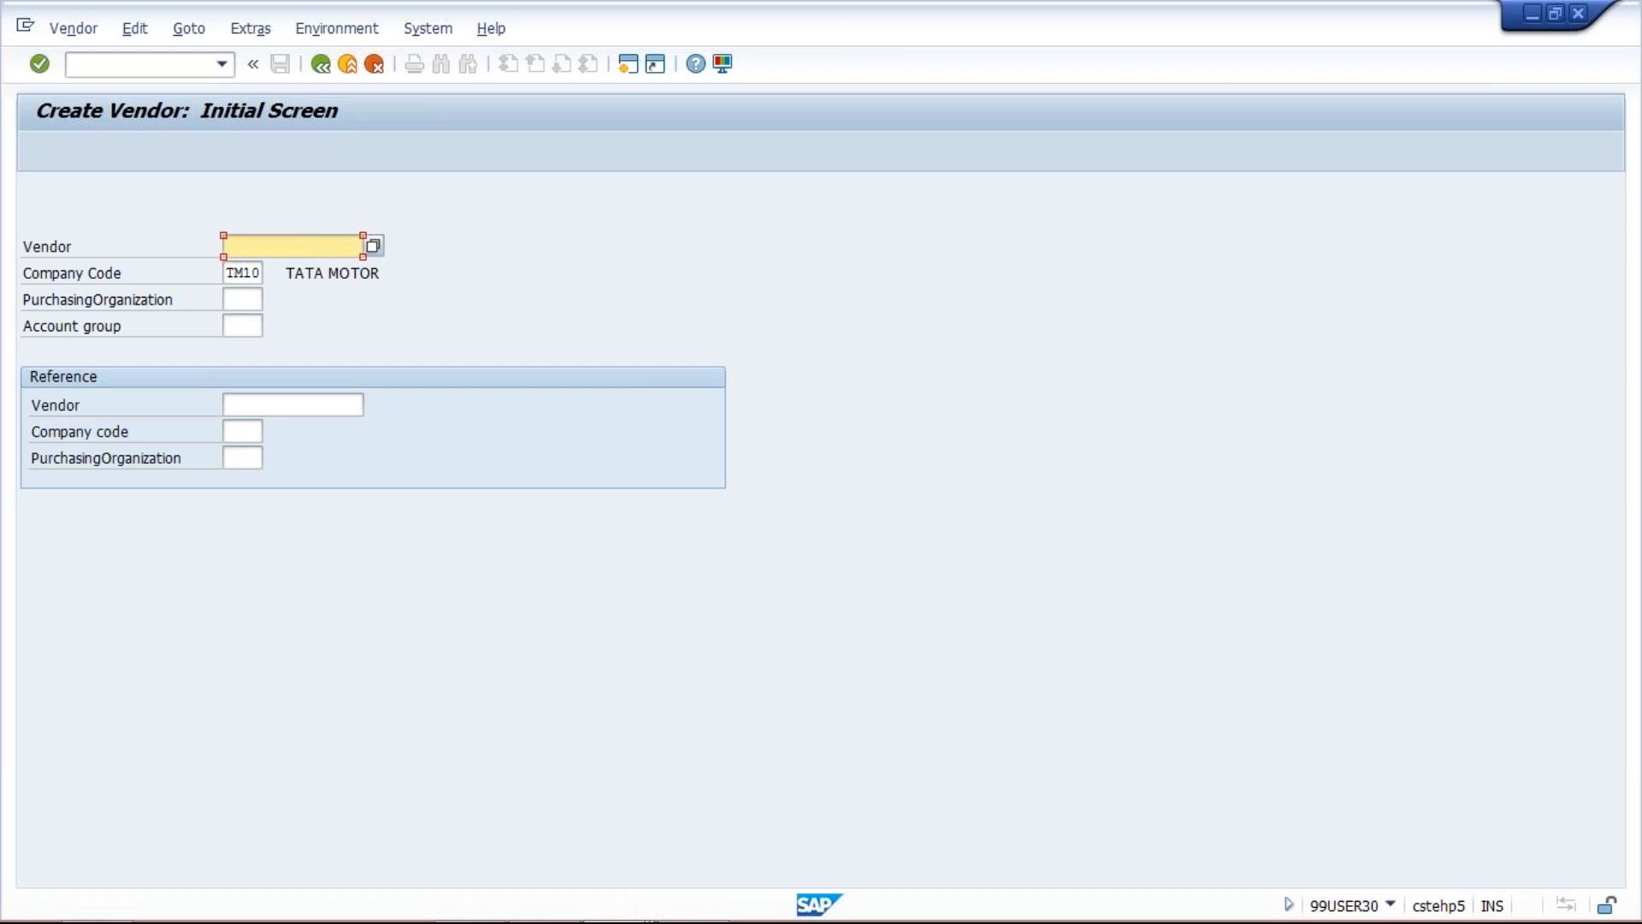
Step: Examine the company code and purchasing organization fields on the initial vendor creation screen
click(230, 276)
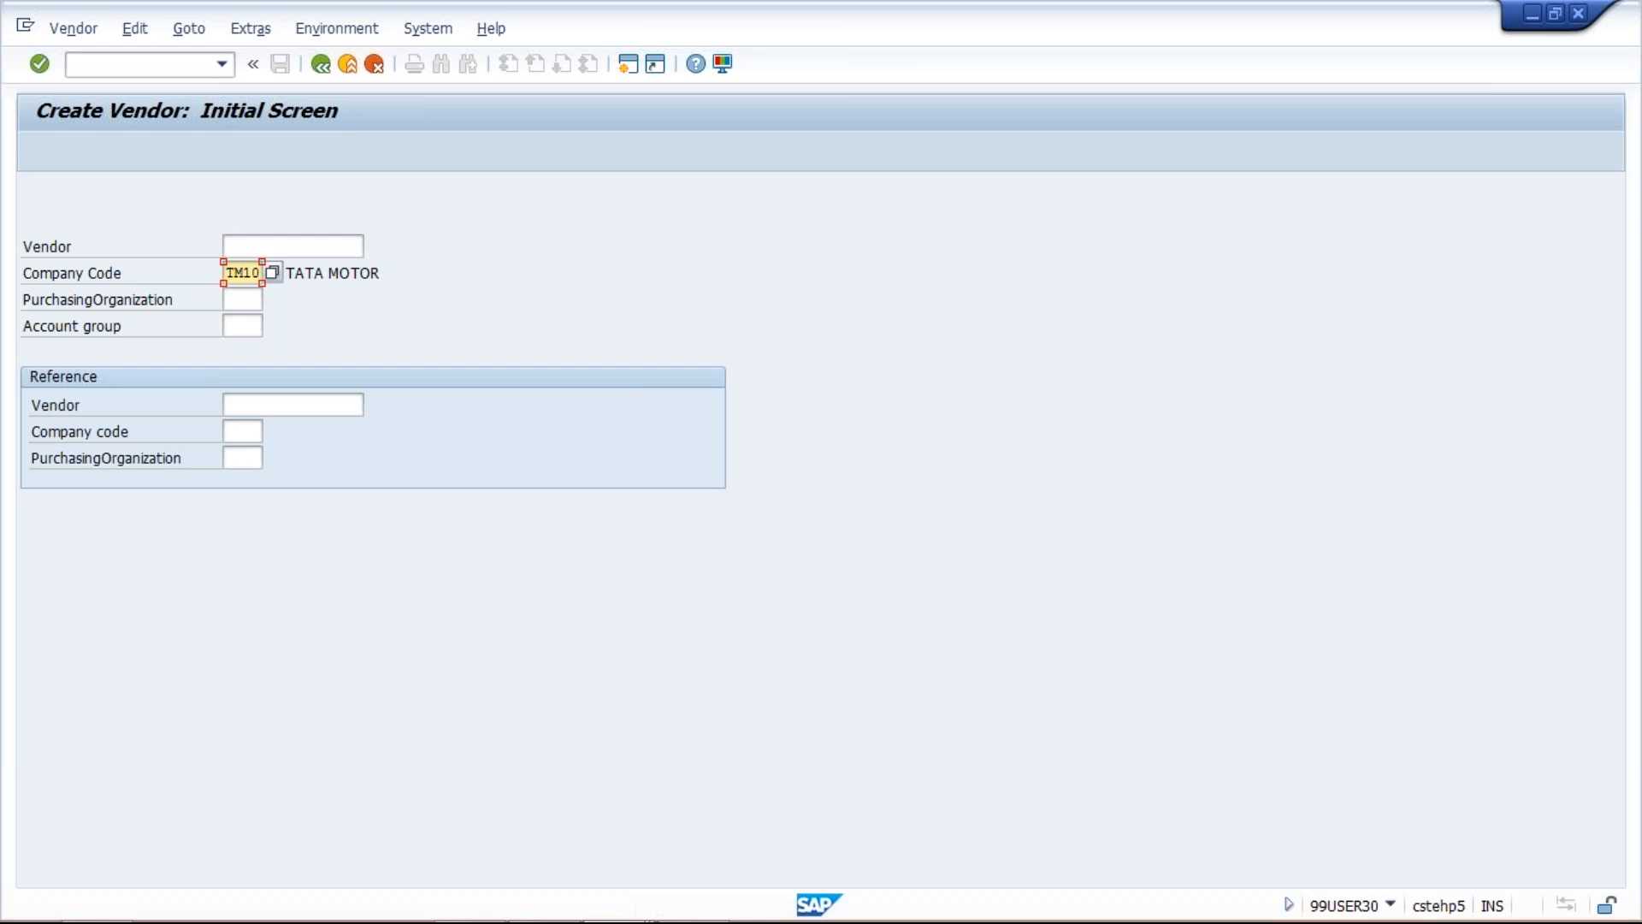
click(235, 304)
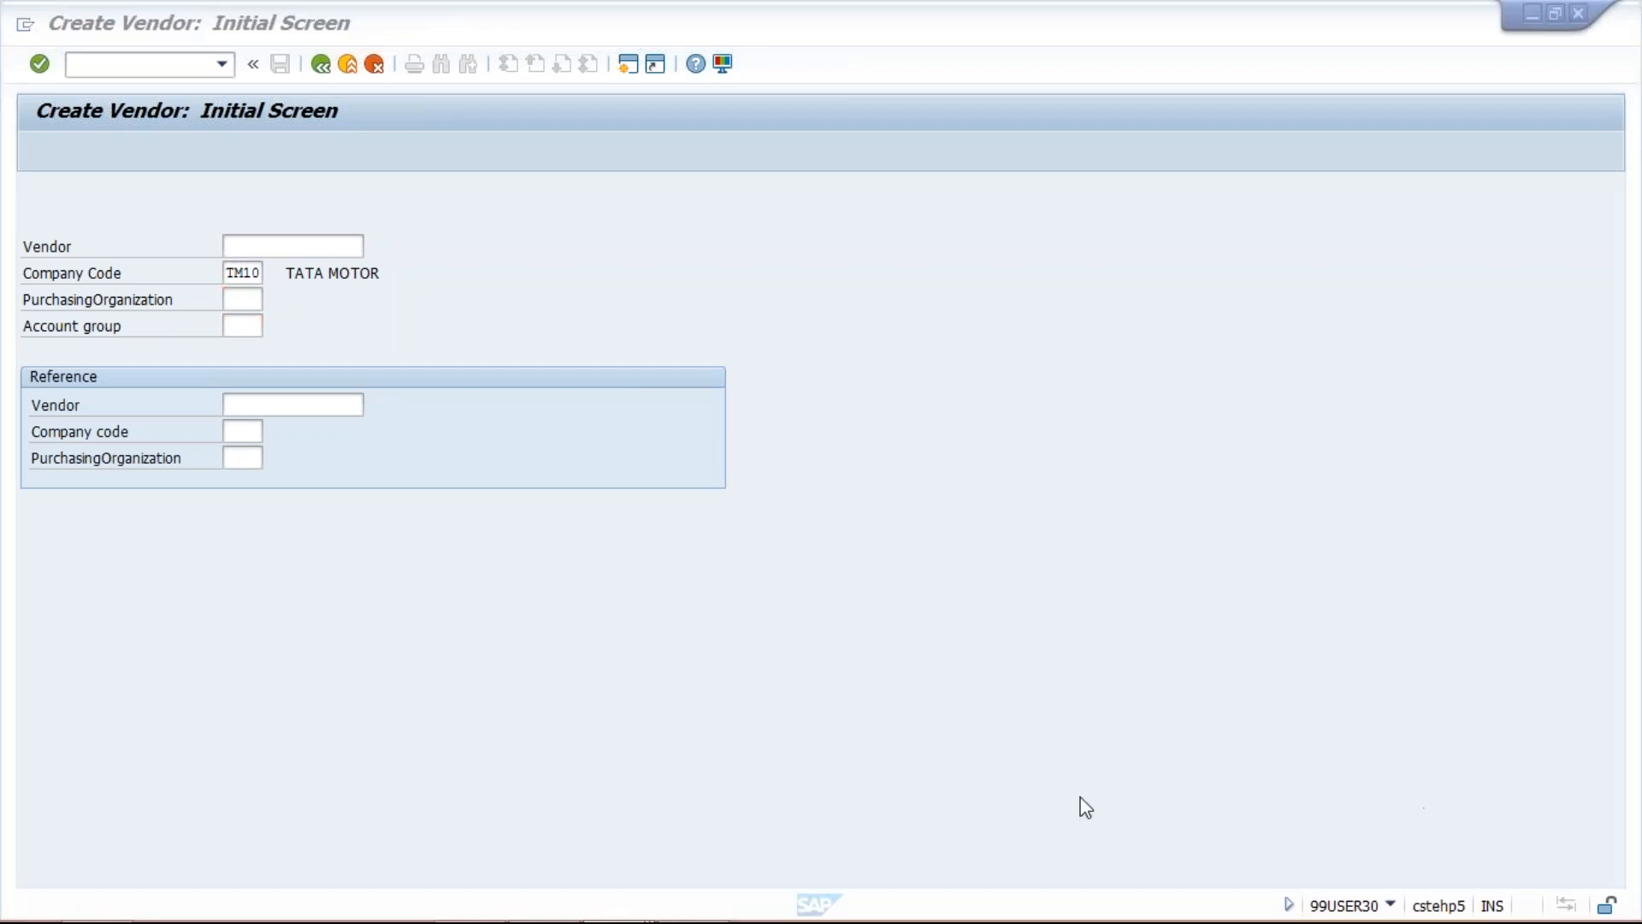
click(1081, 798)
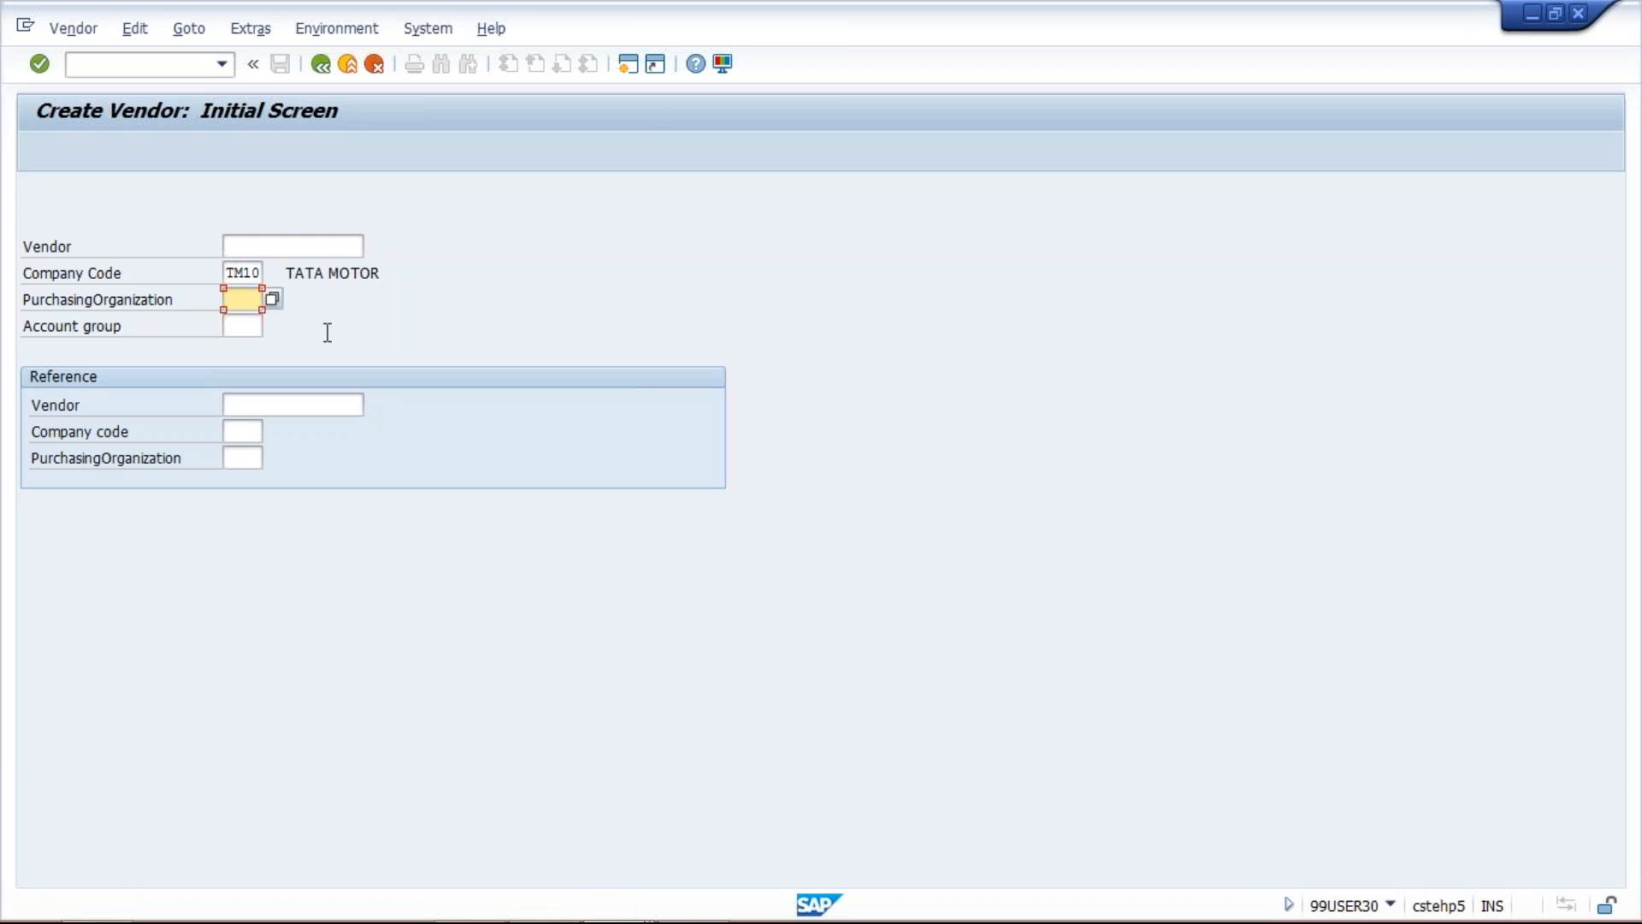
Step: Open another SAP session and return to the vendor creation session
click(627, 69)
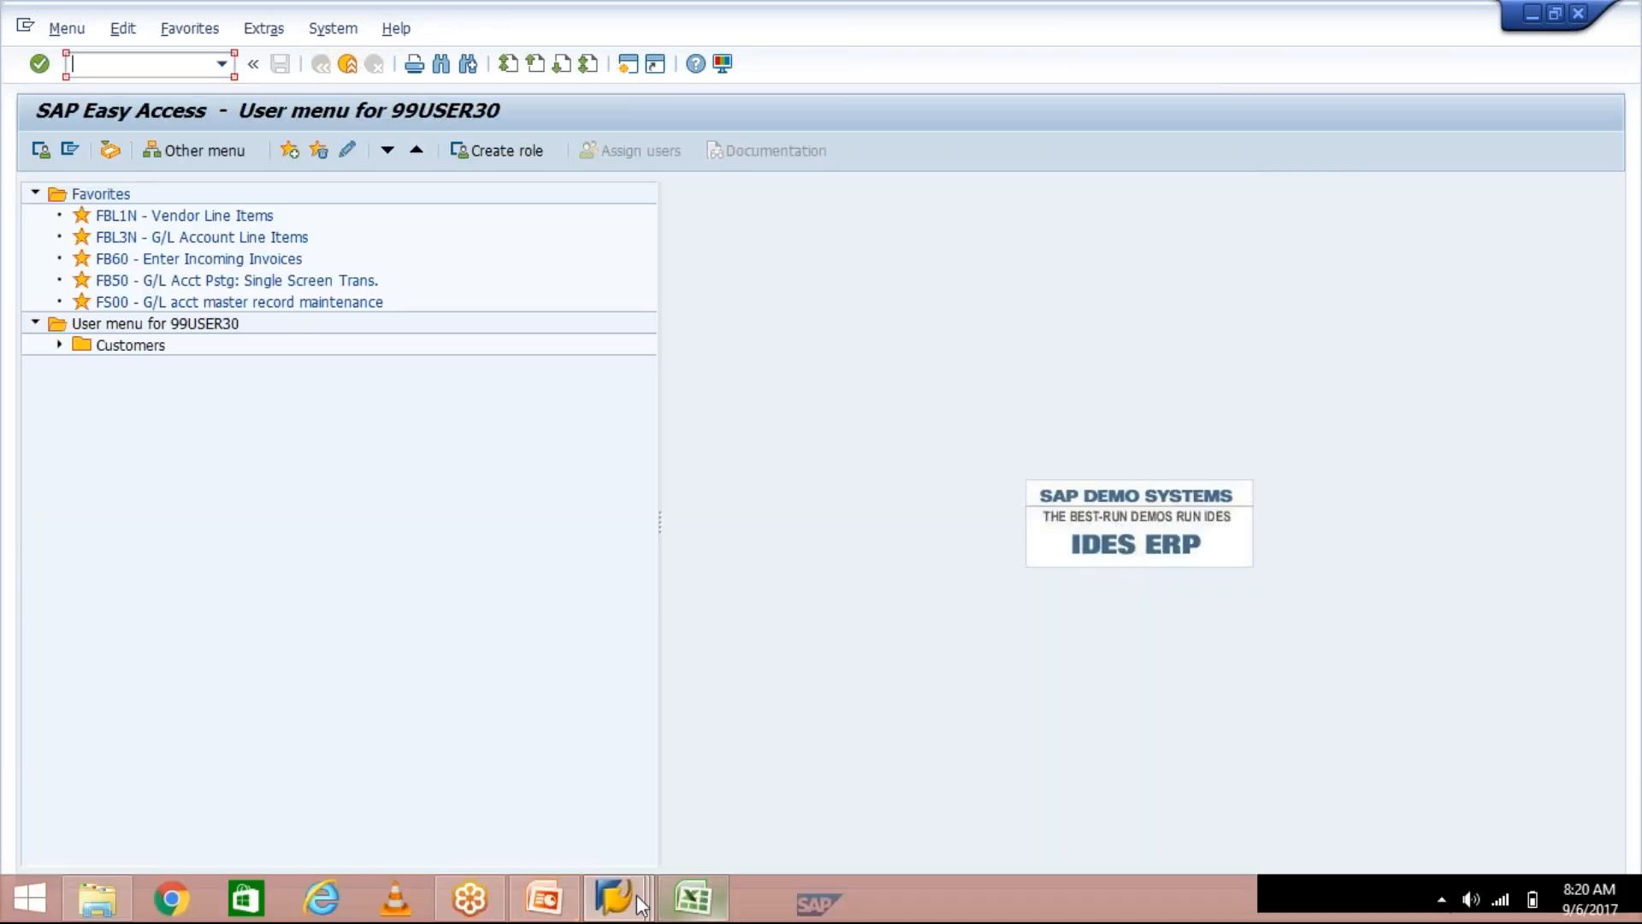
click(640, 904)
click(723, 768)
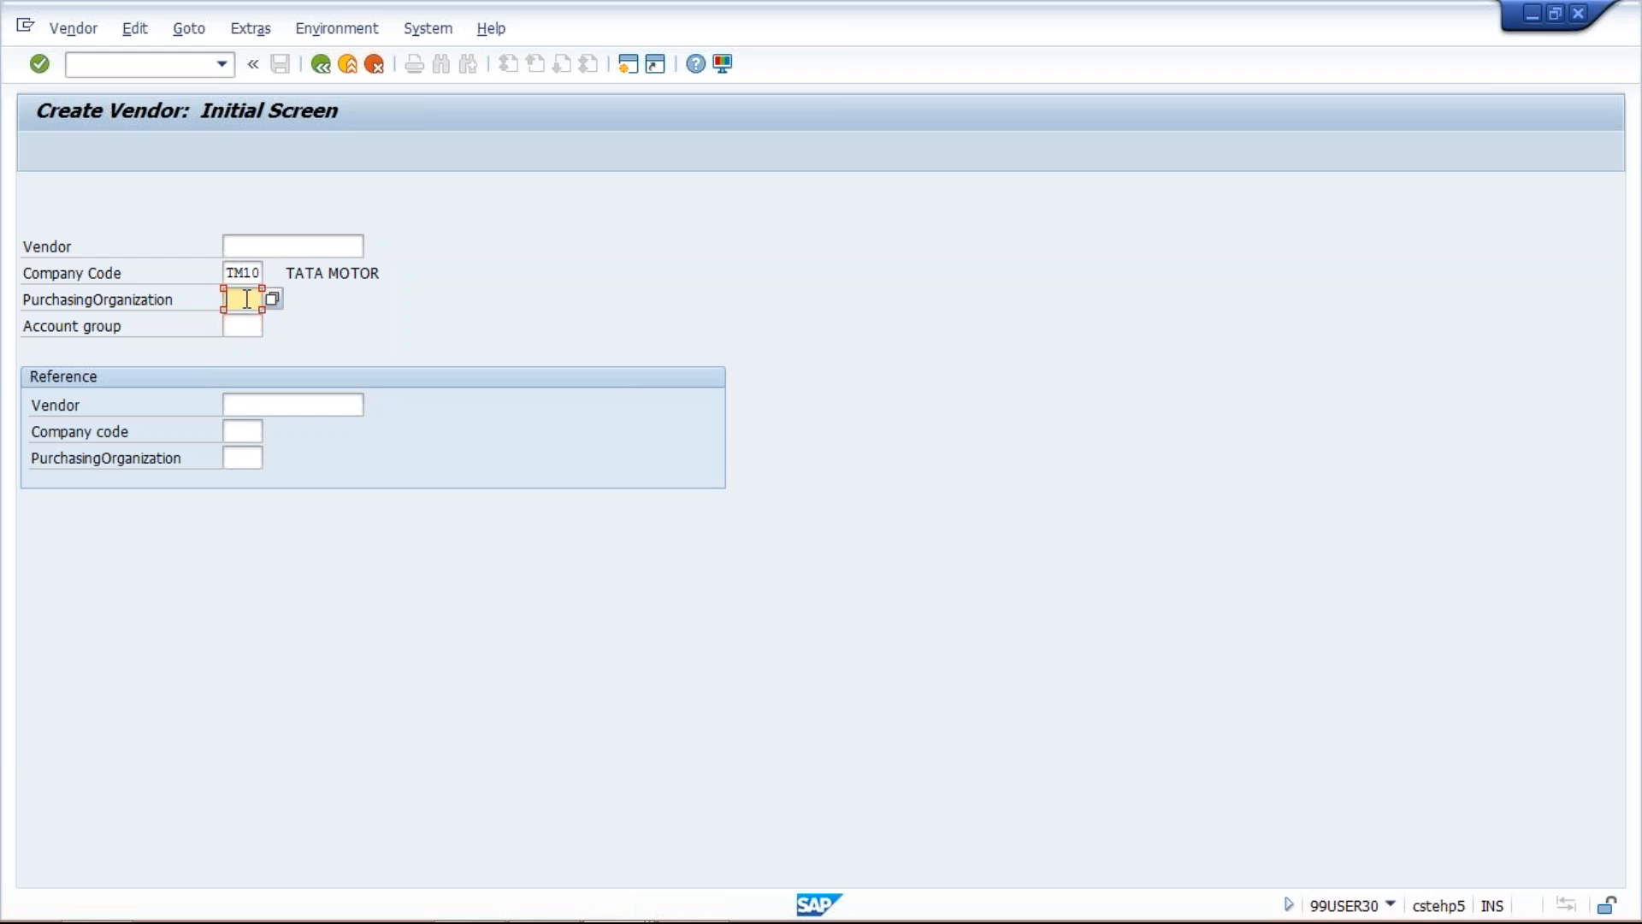
Step: Set the vendor's account group to TM10, leave the vendor number blank and continue to the address data
click(236, 327)
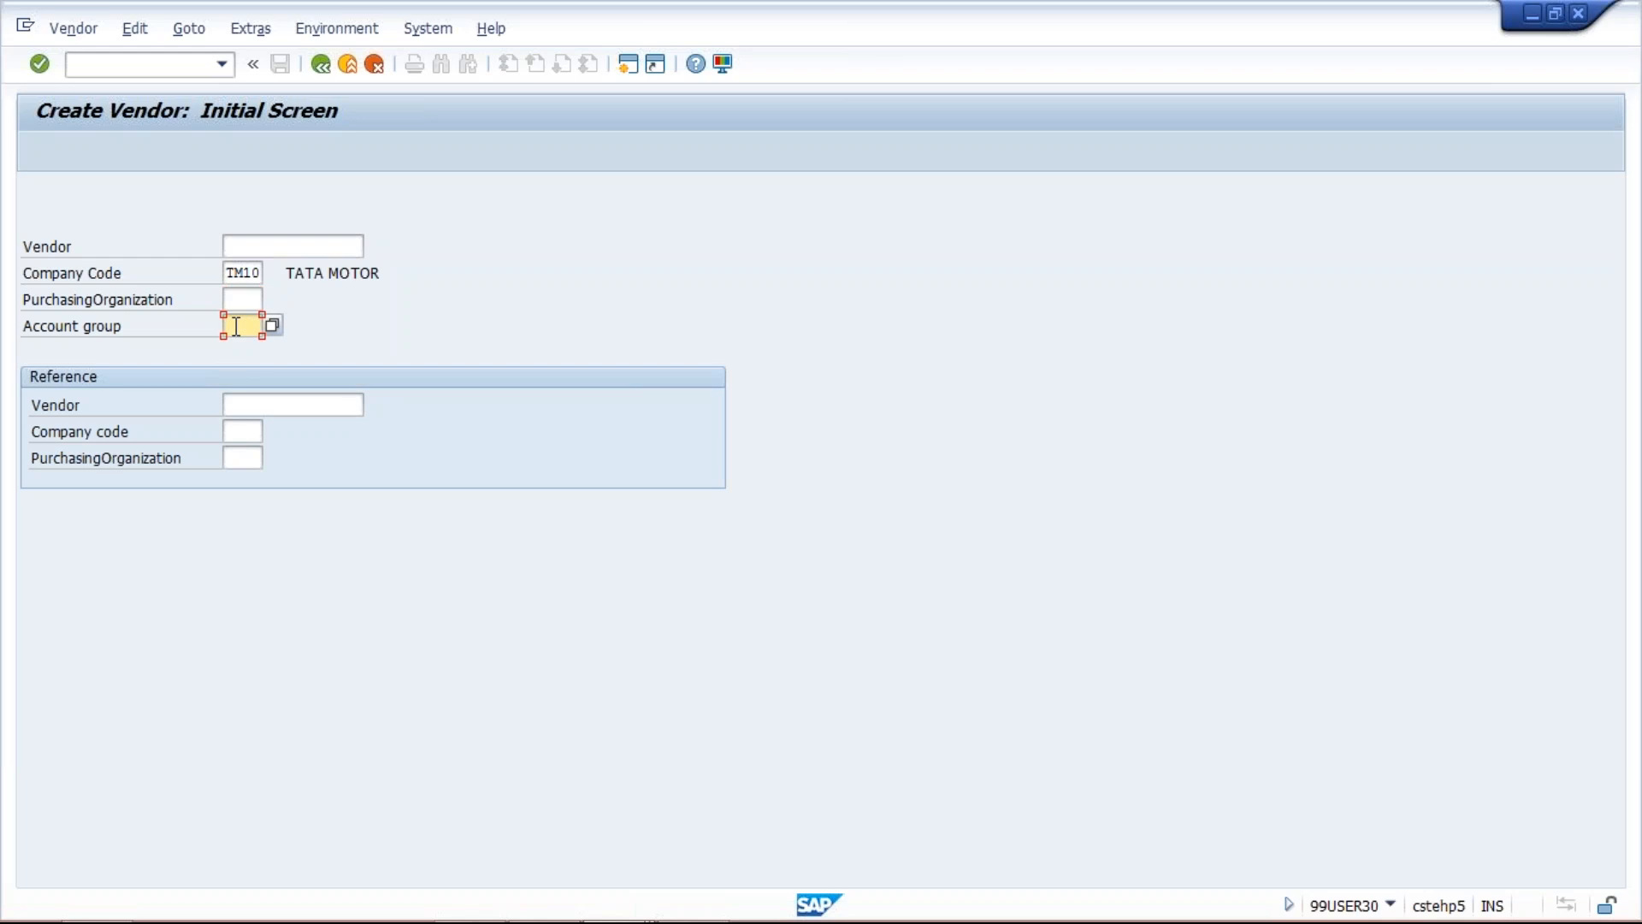
text(TM10)
click(286, 326)
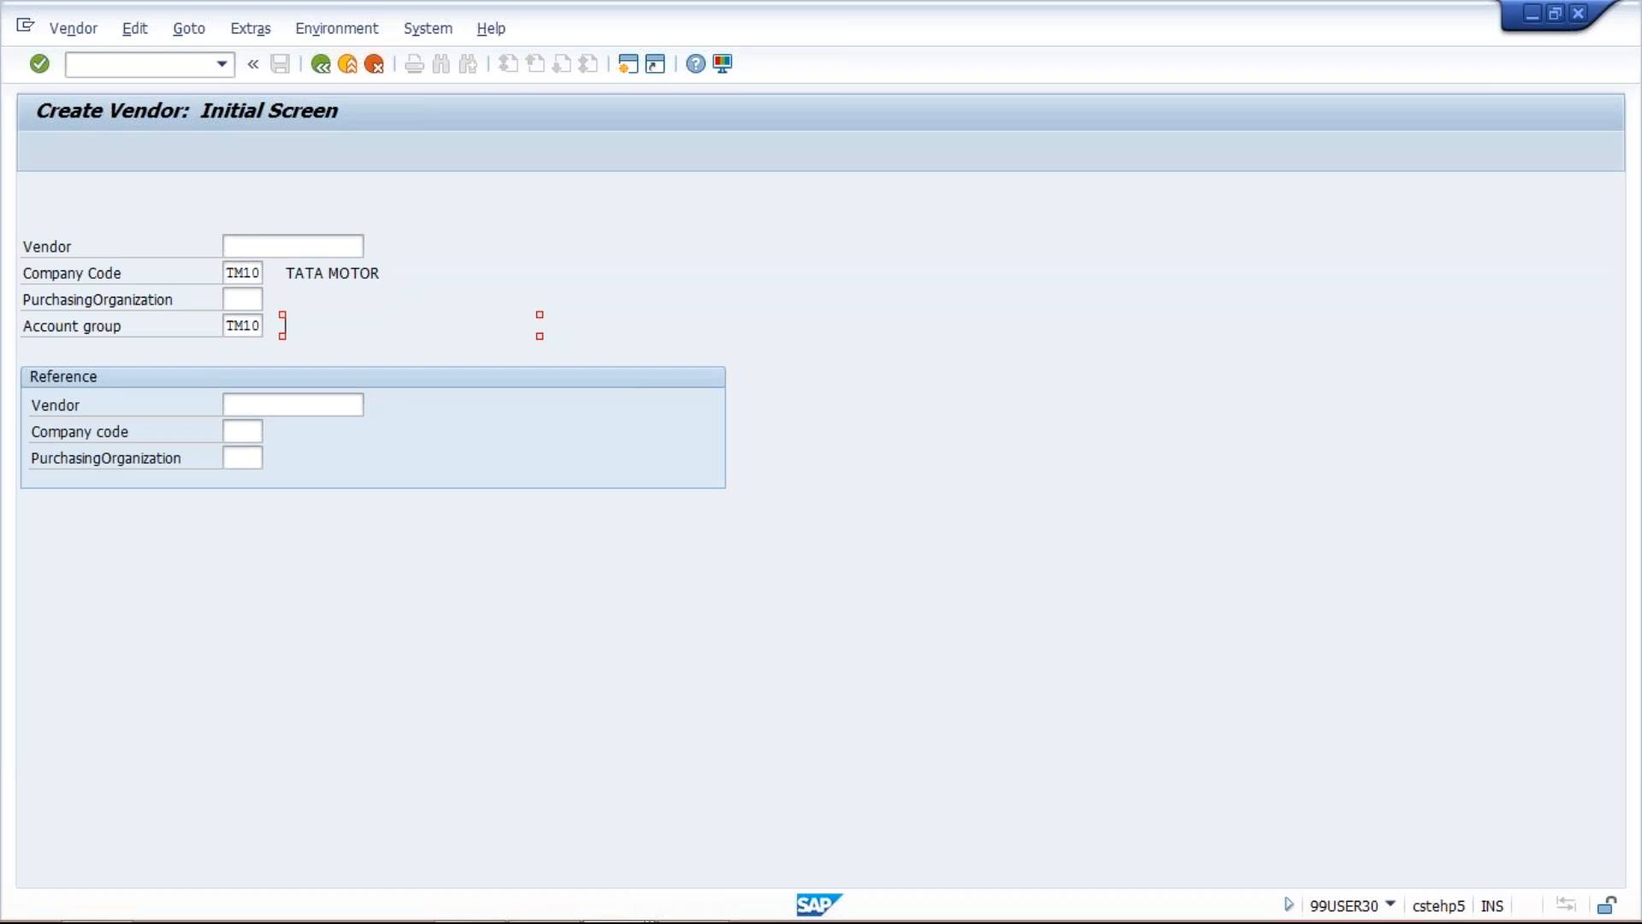
click(322, 251)
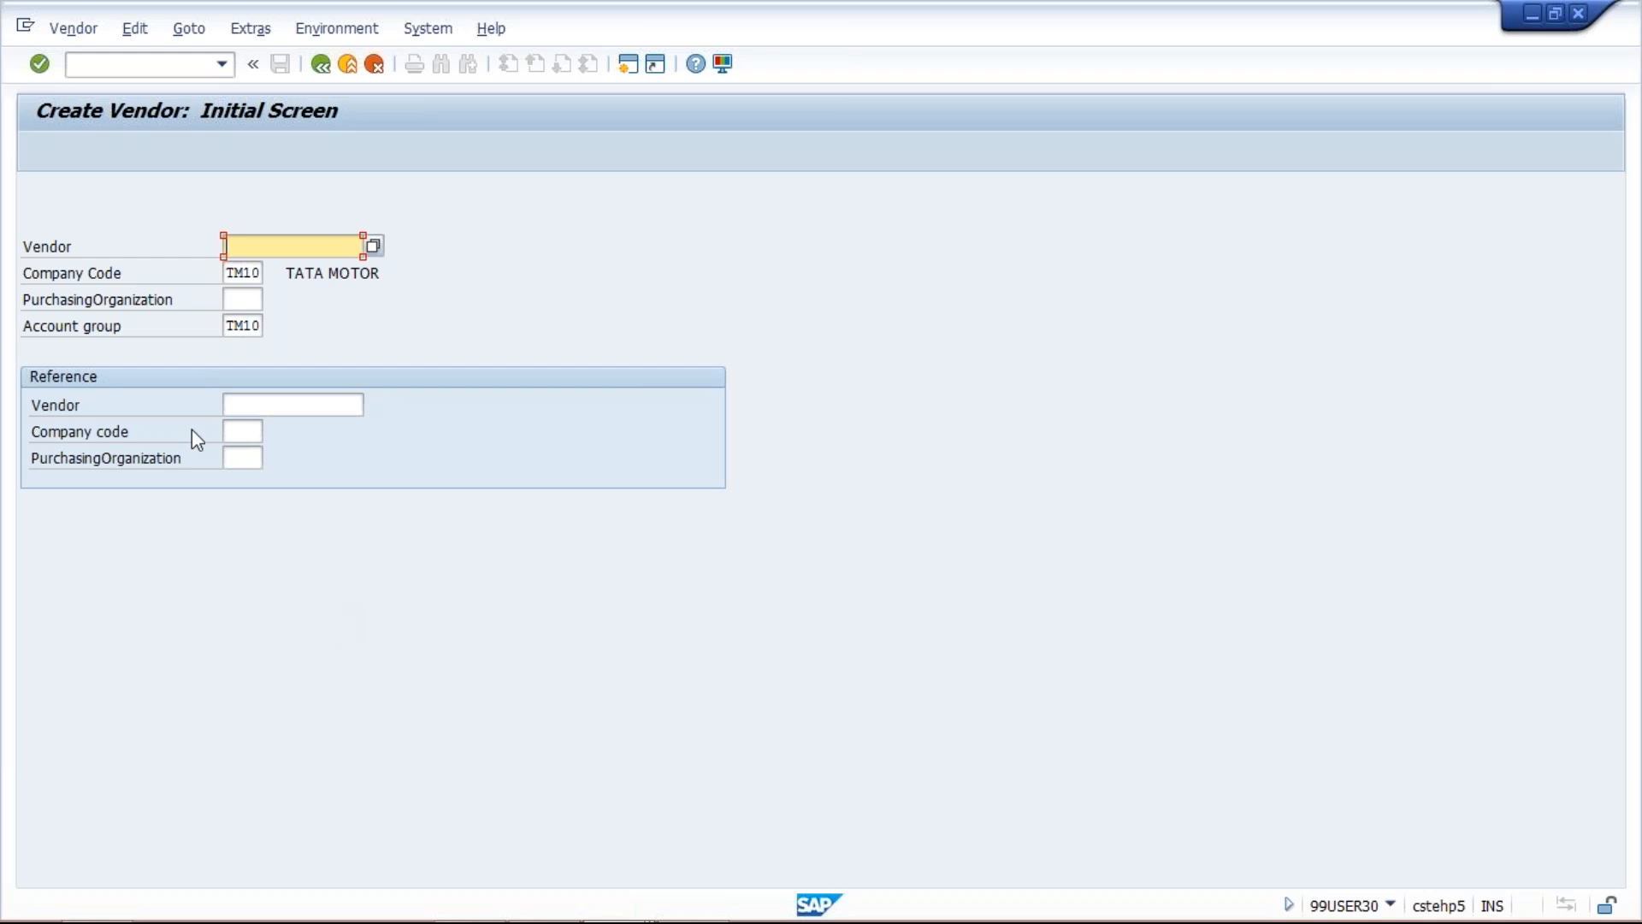
double_click(229, 329)
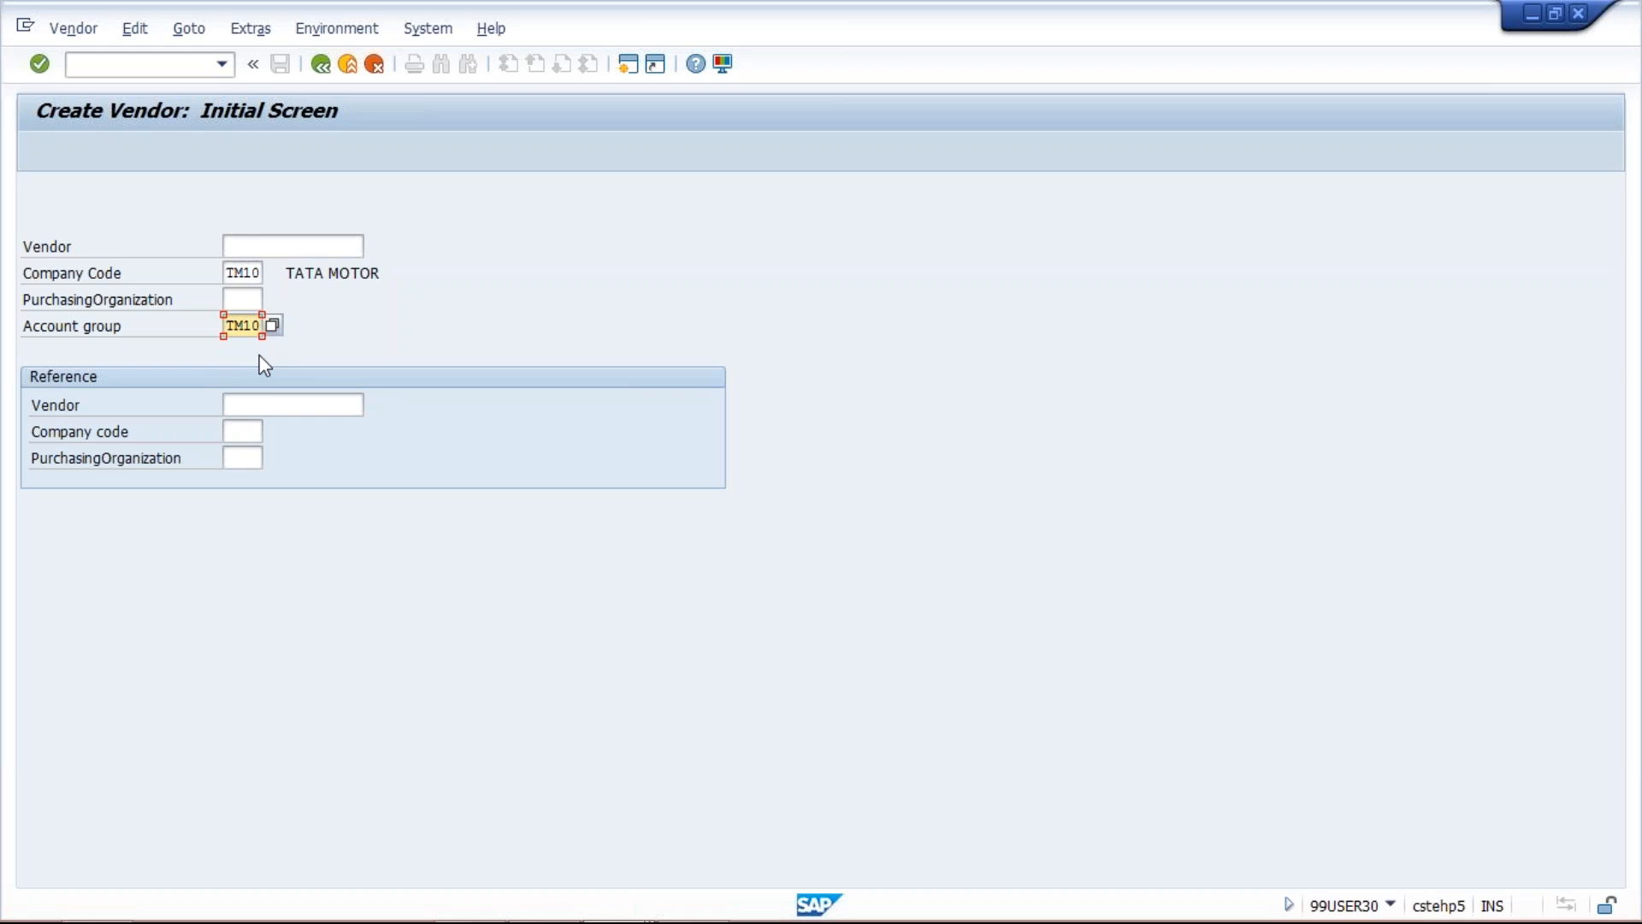
key(Return)
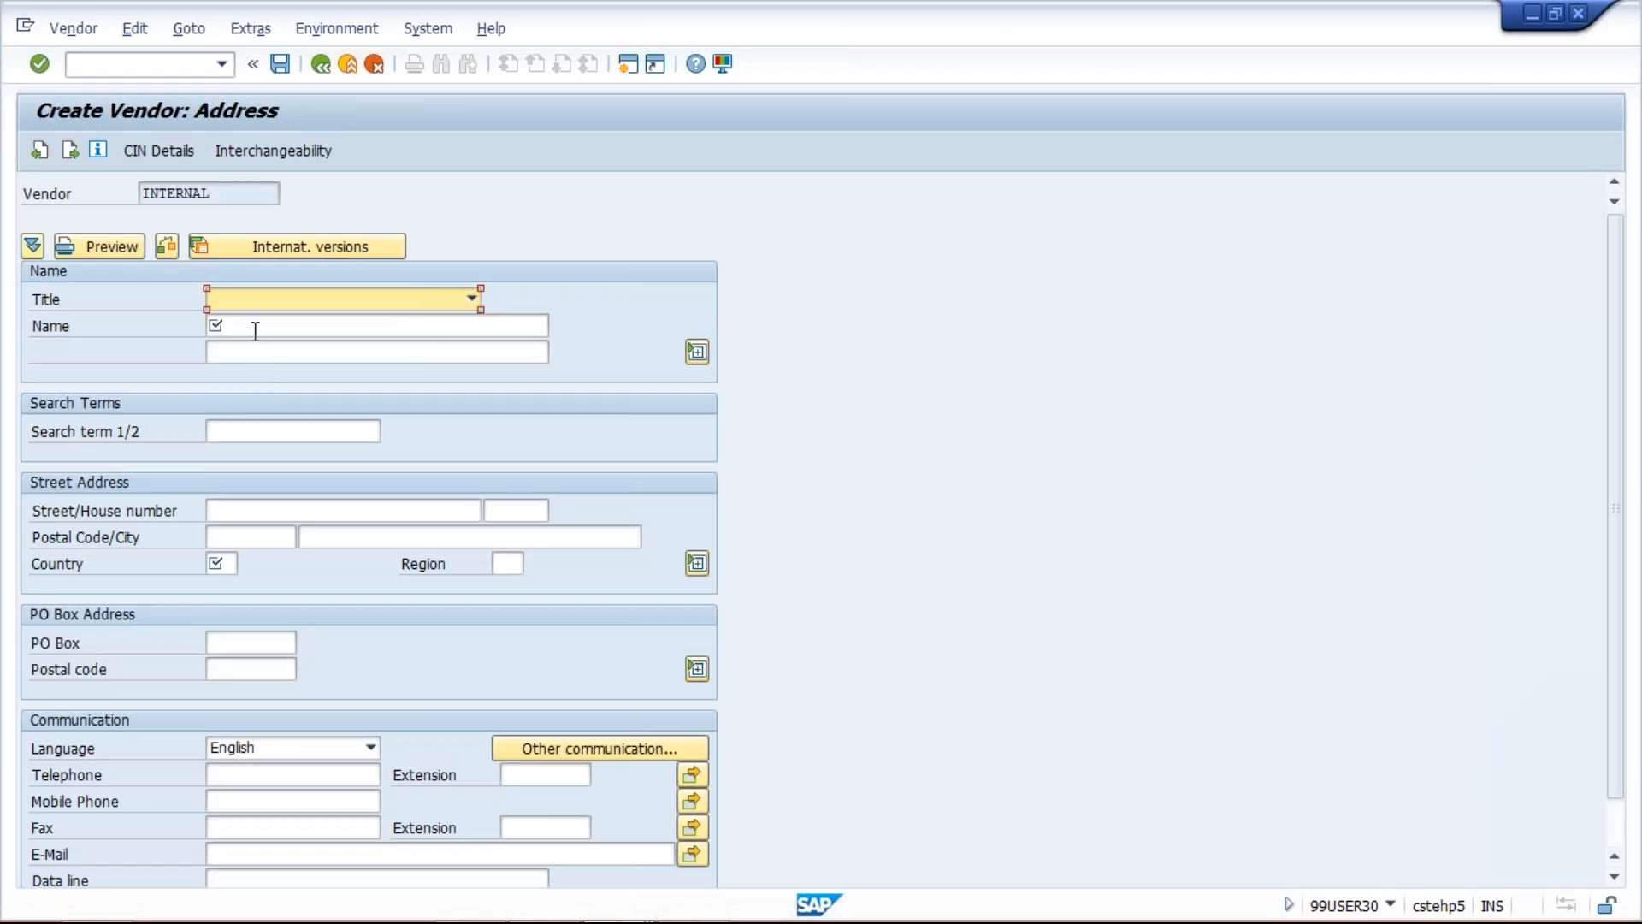
Step: Enter PENTA INFOTECH INDIA as the vendor's name in the address data
click(254, 331)
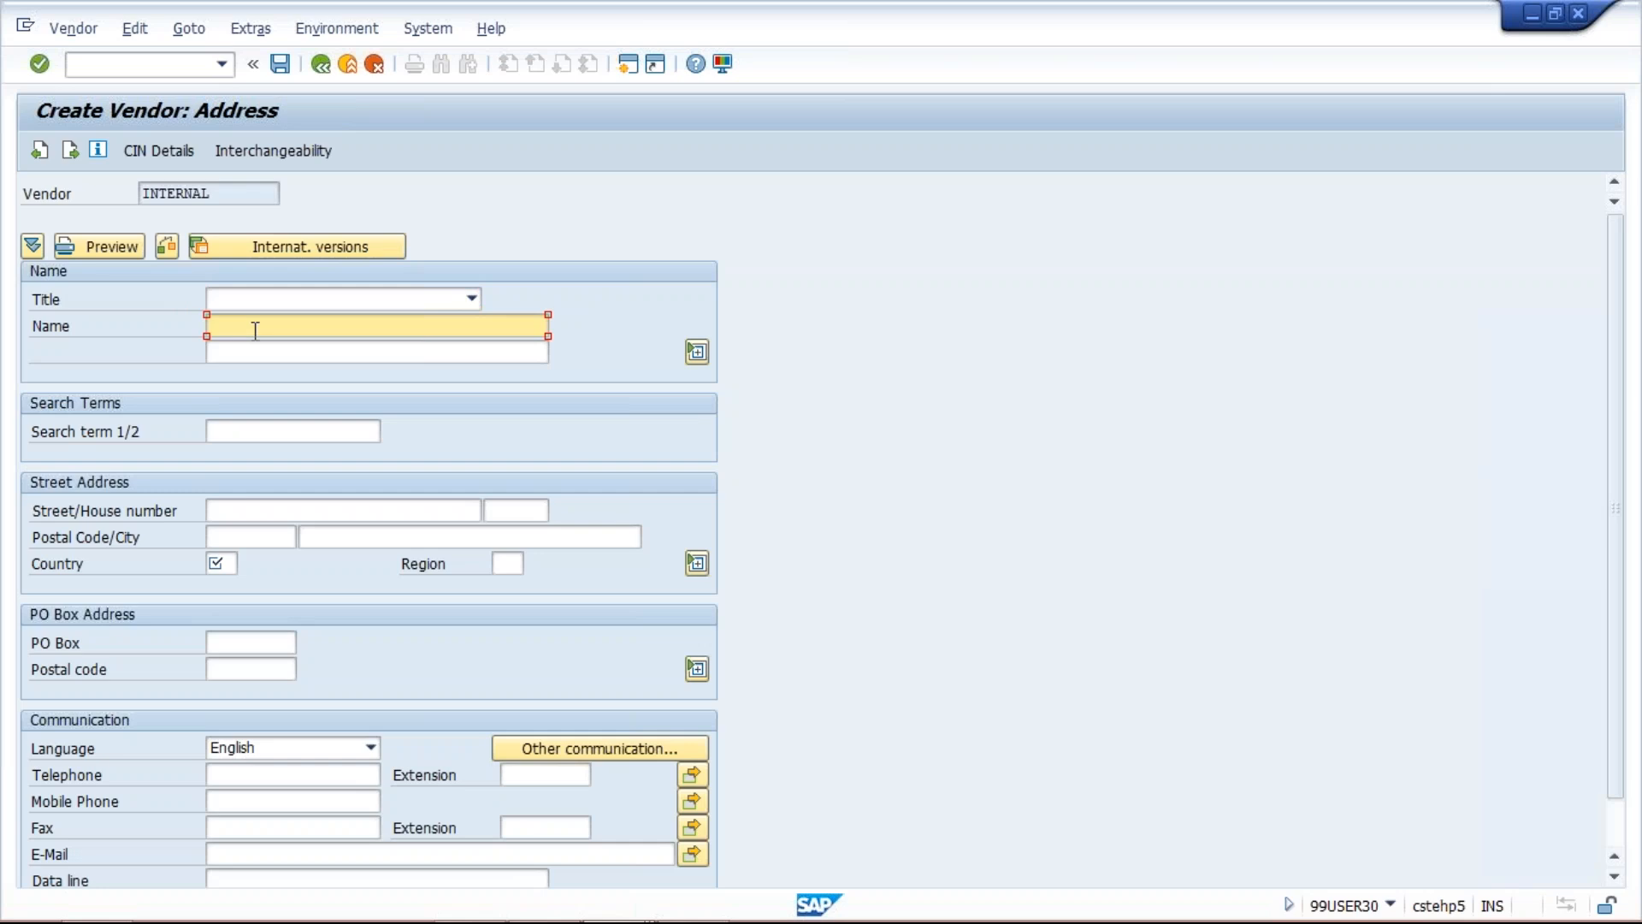
text(P)
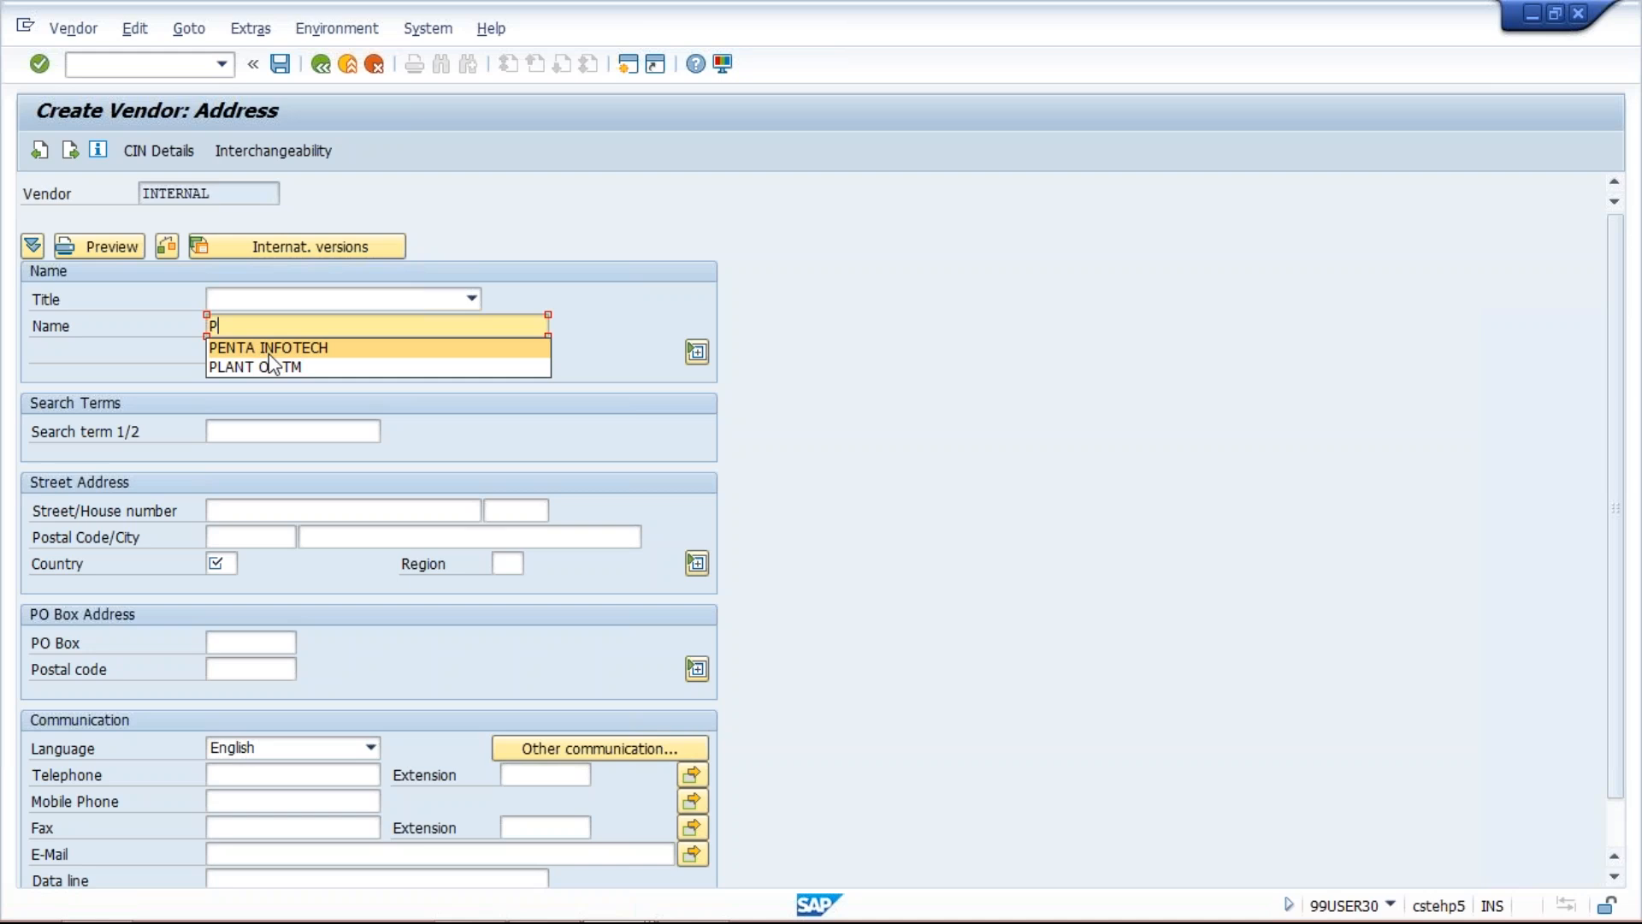
click(271, 353)
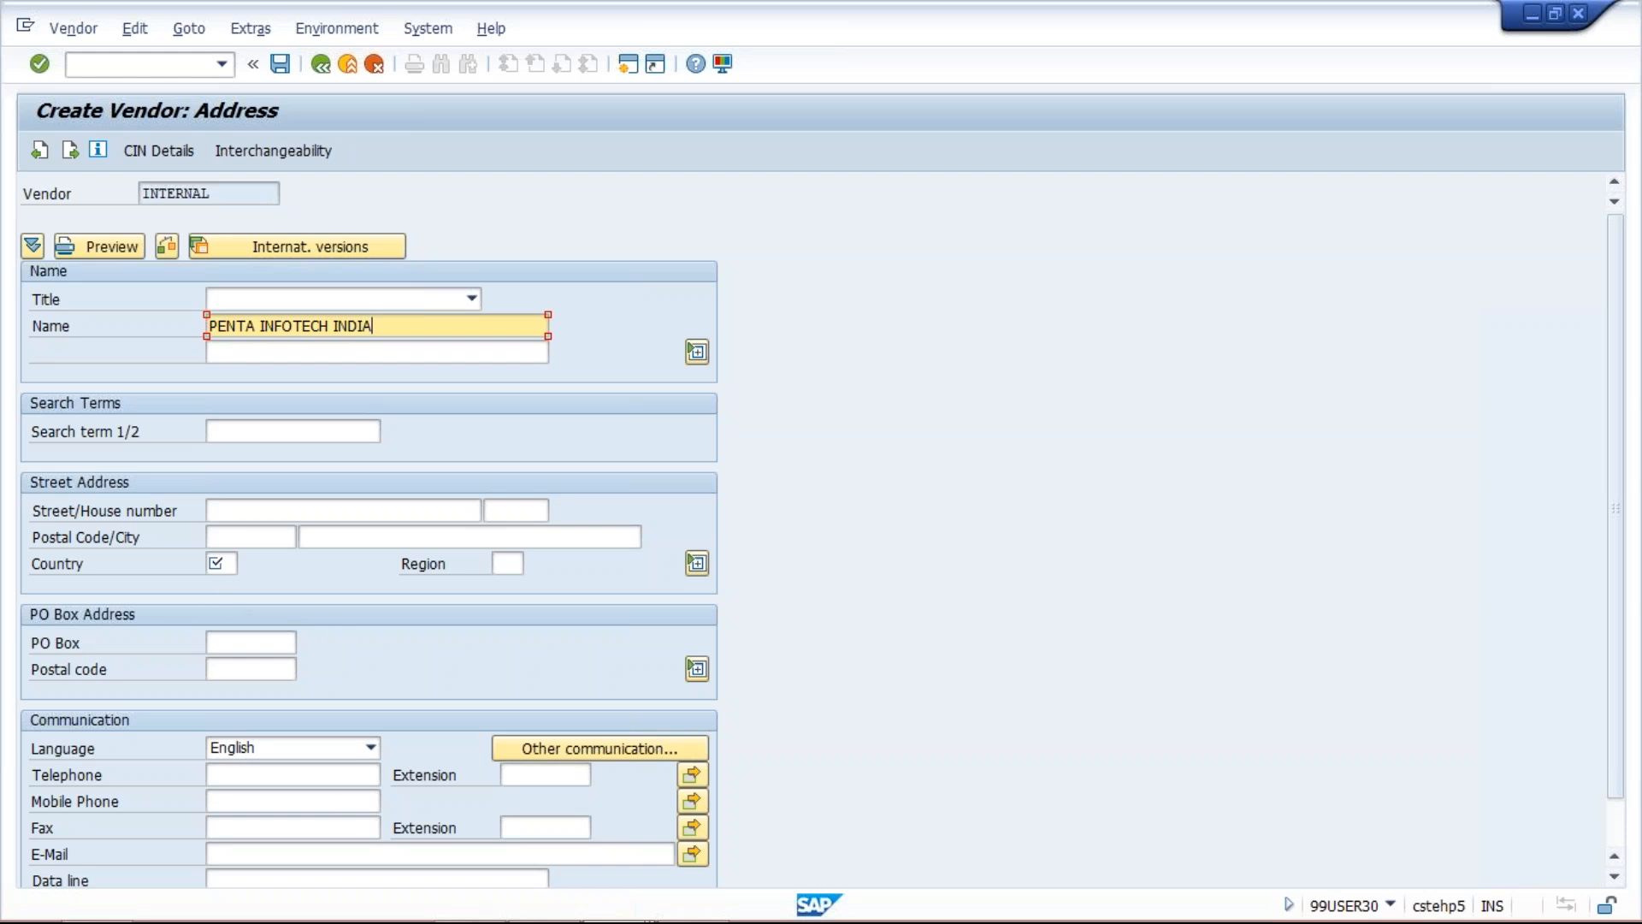
Step: Set the vendor's country to IN, leave street and city empty, and continue to the control data
click(221, 564)
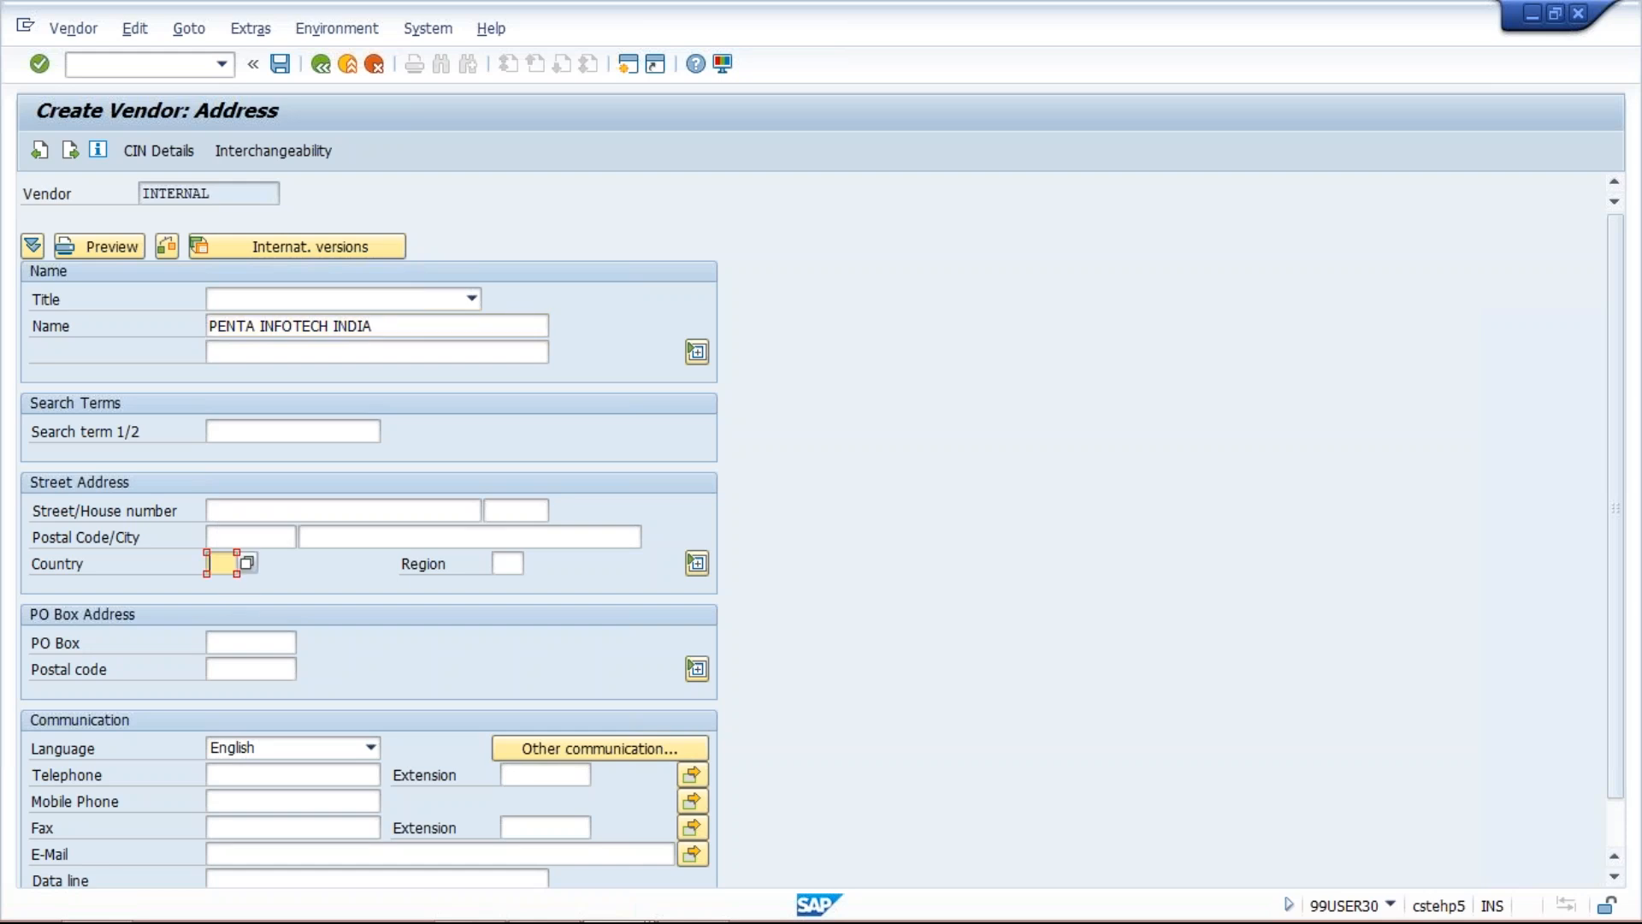
click(233, 536)
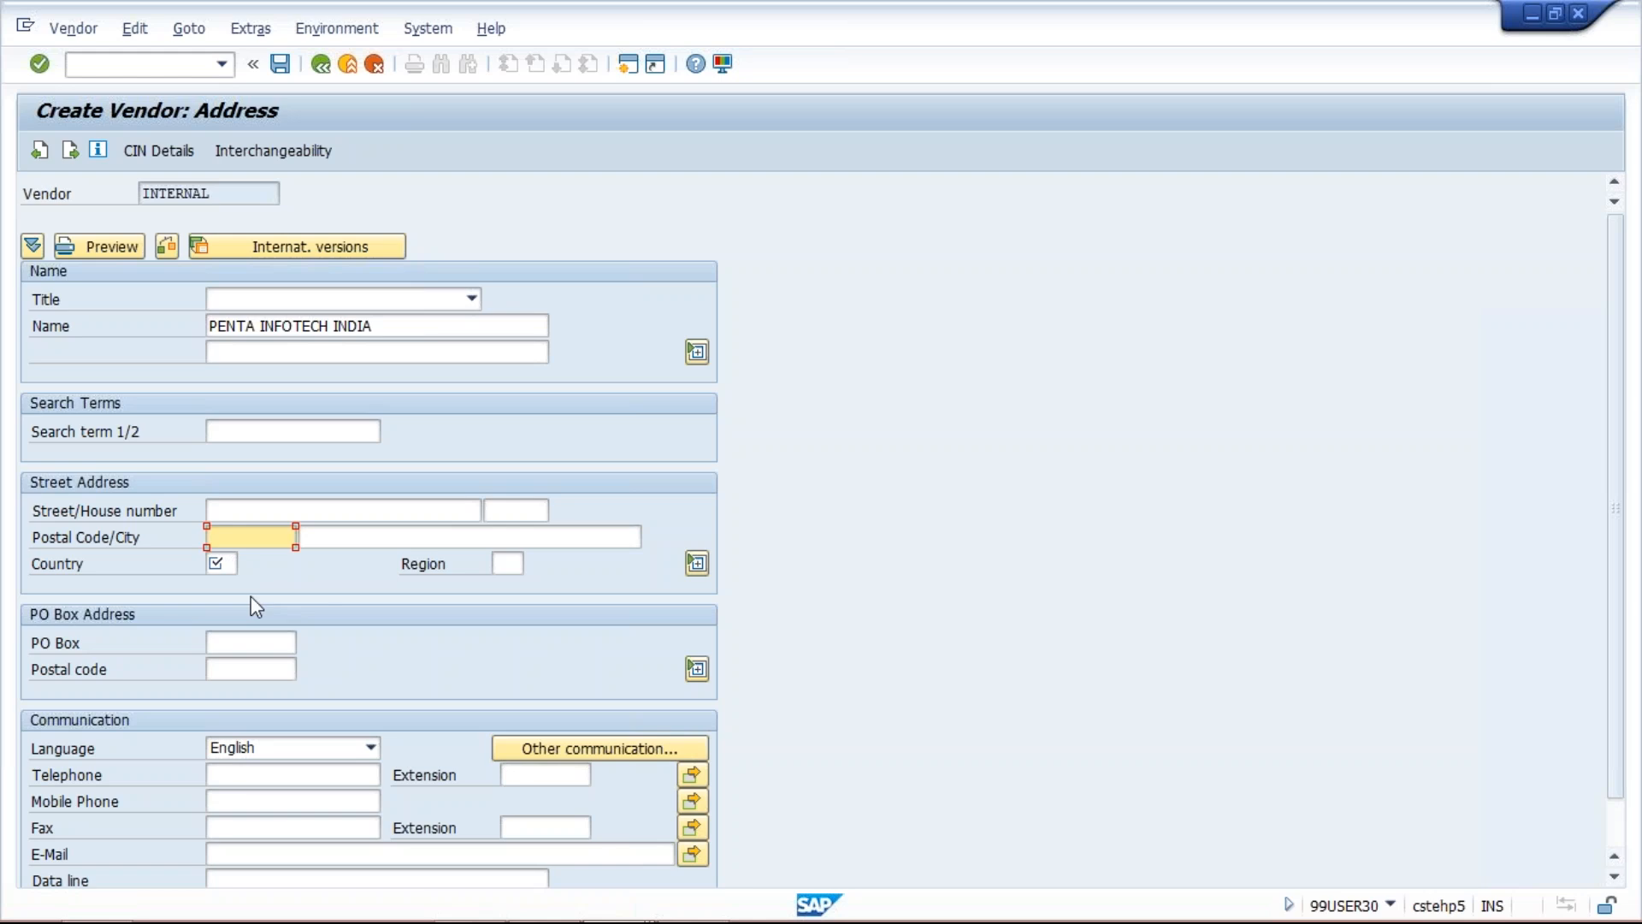
key(Return)
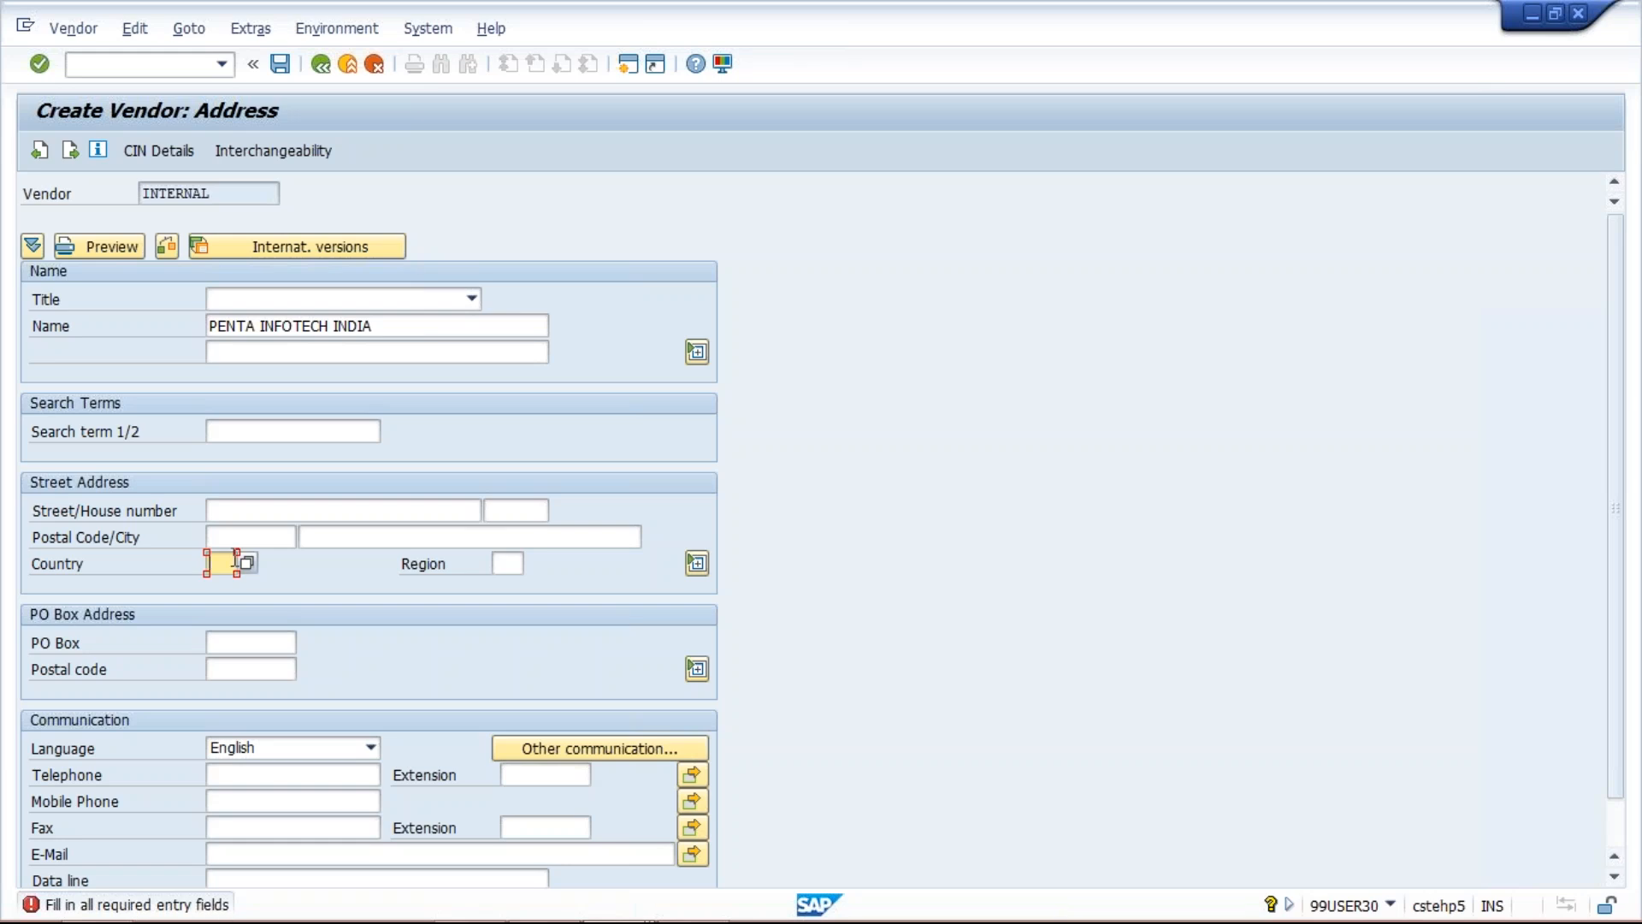
text(IN)
click(218, 511)
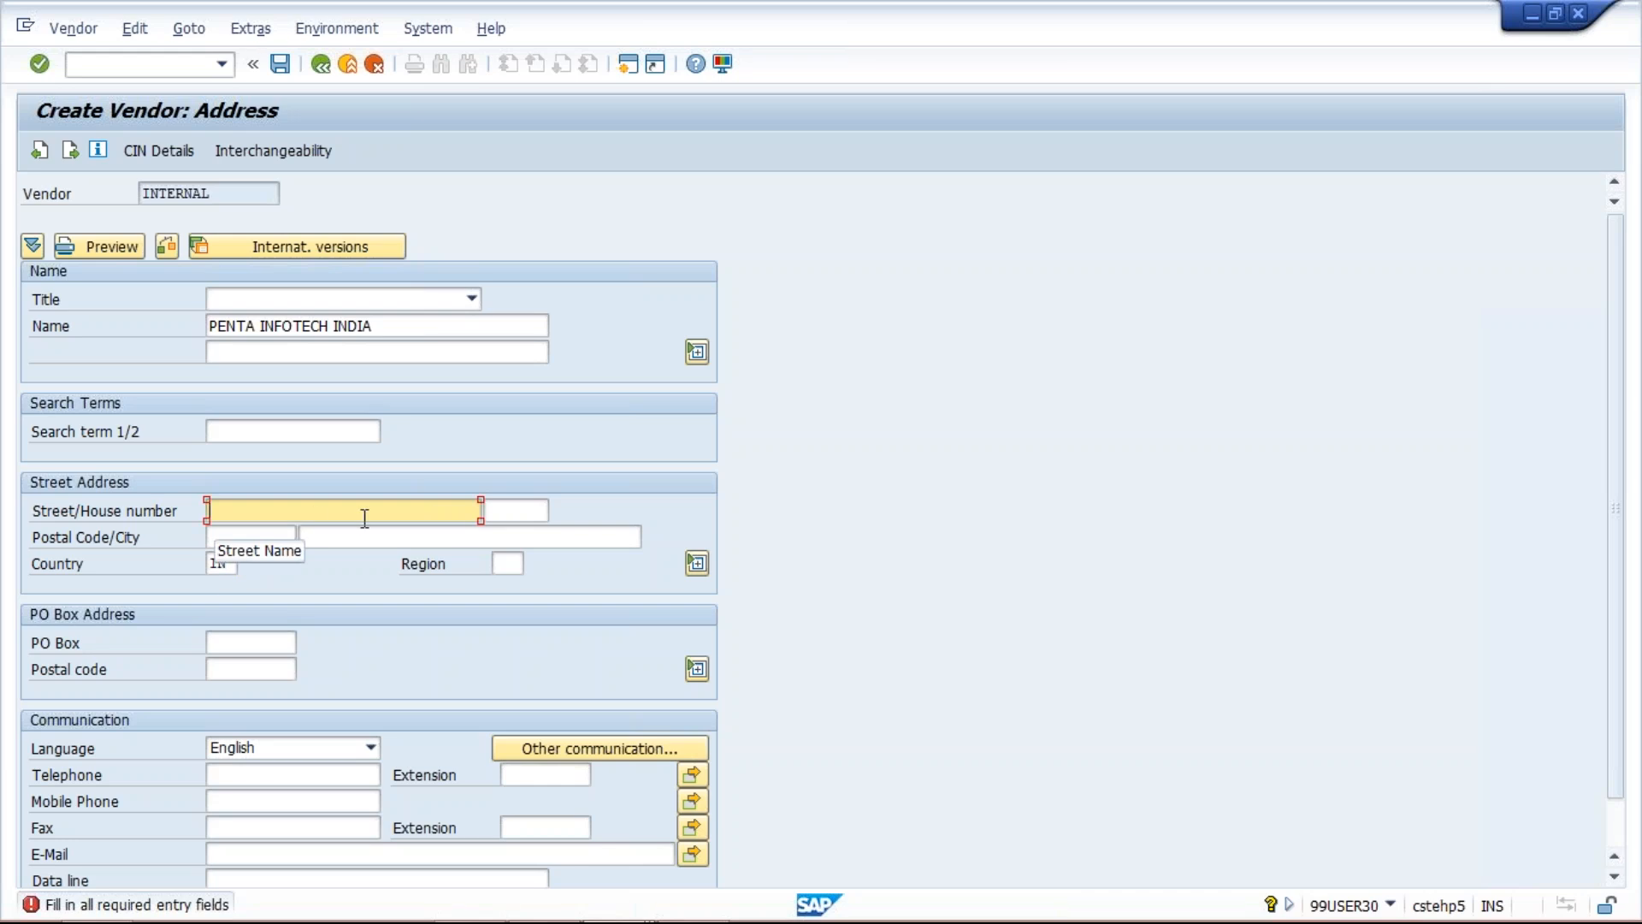
click(301, 536)
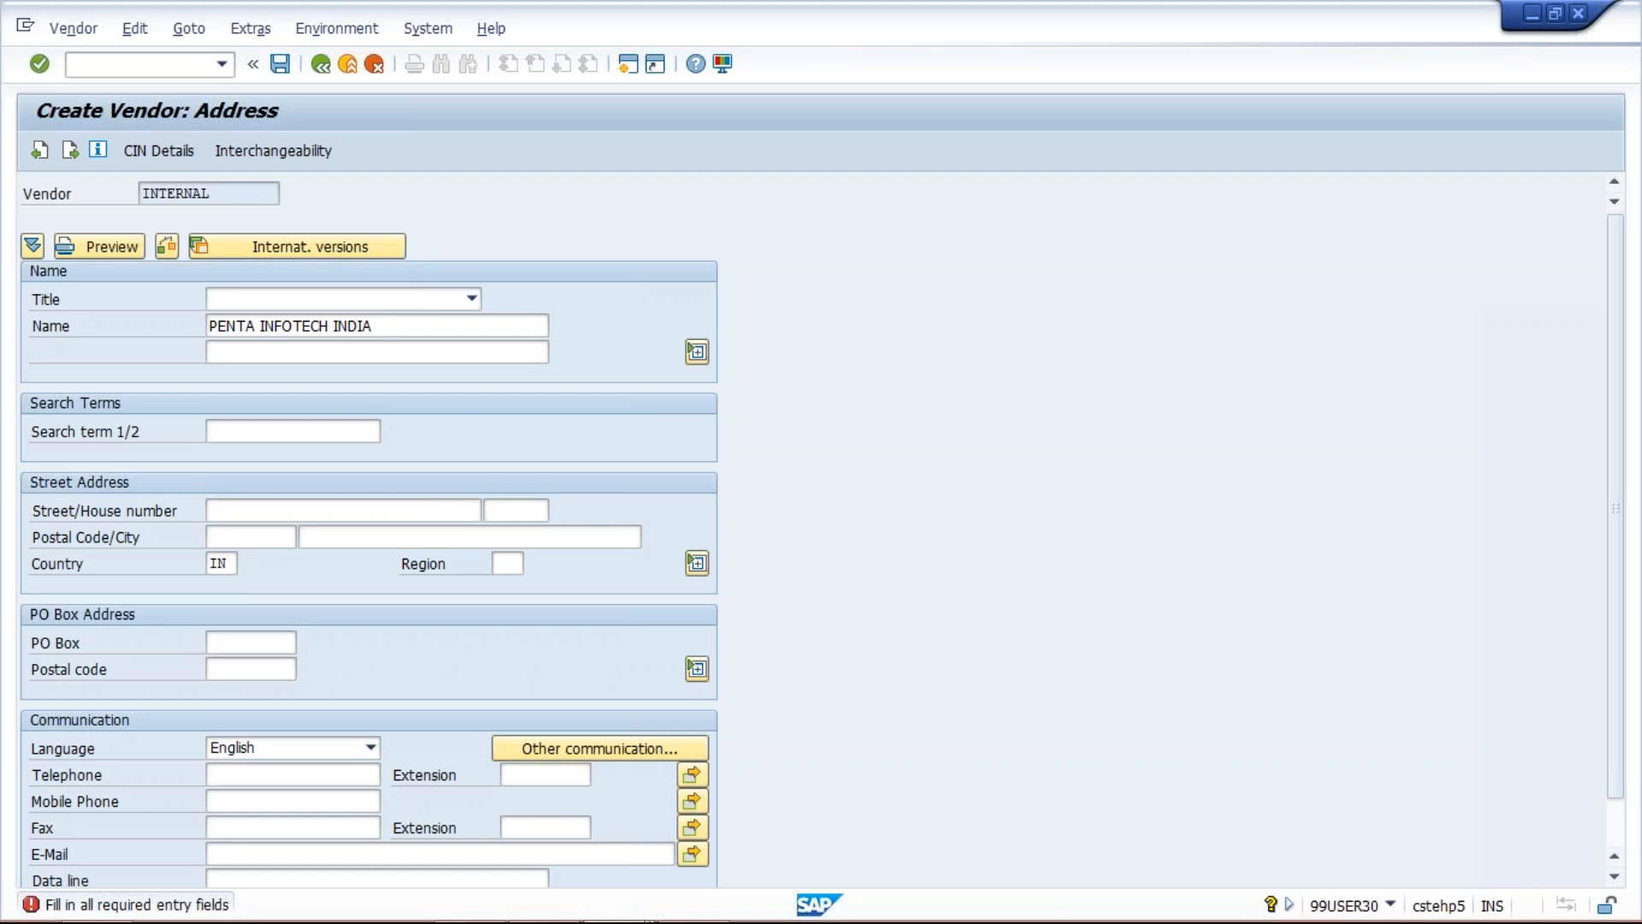
key(Return)
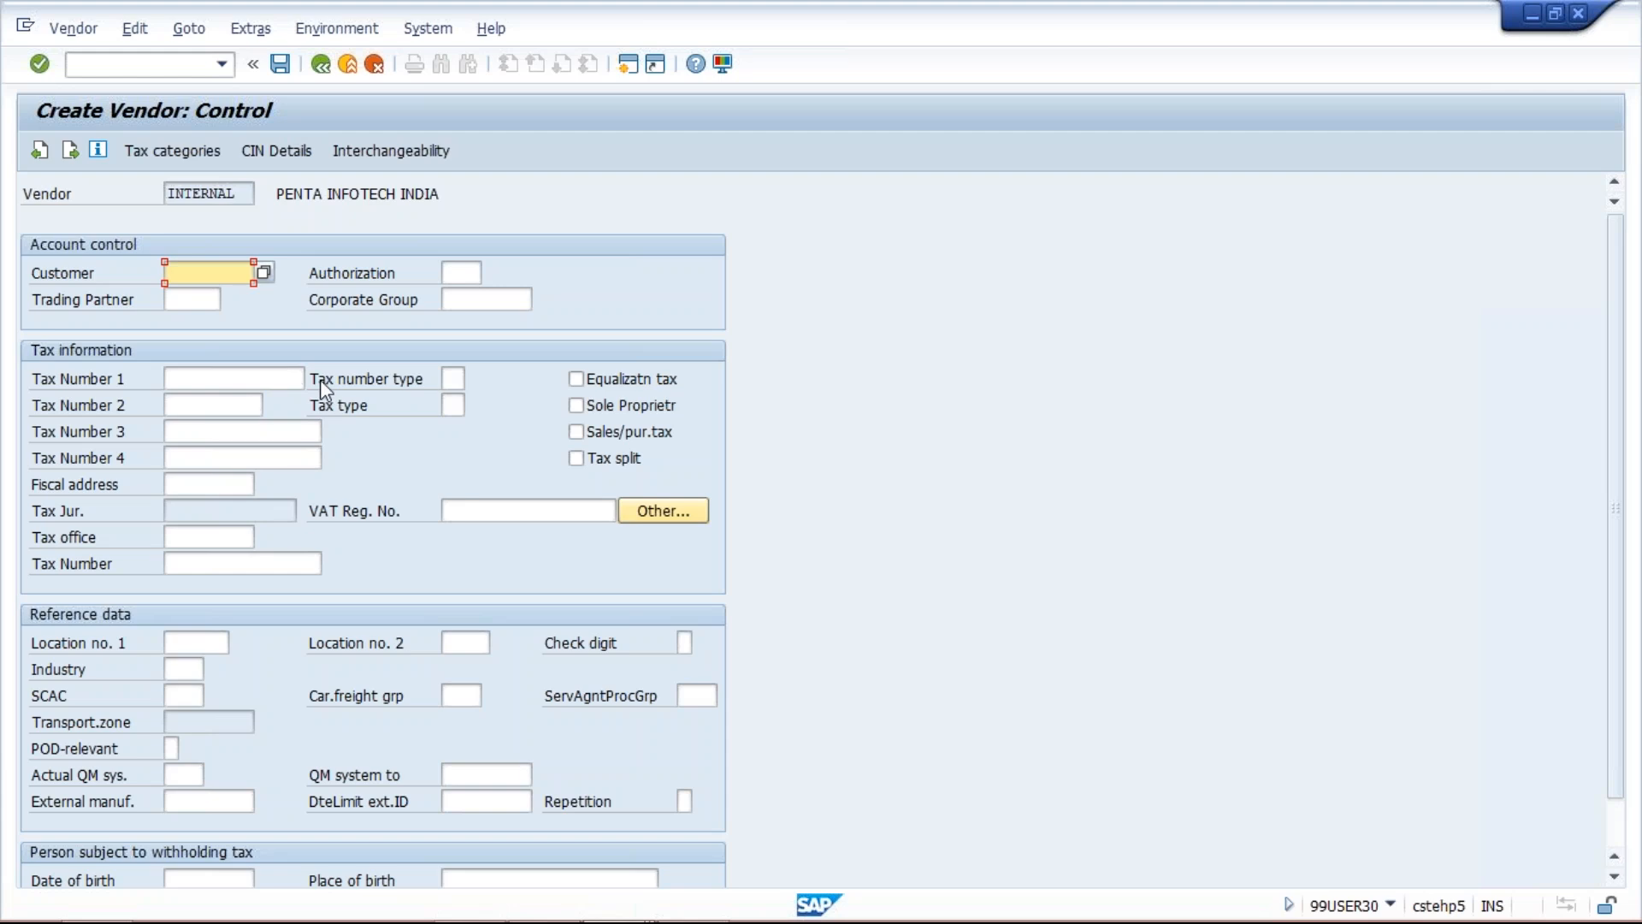
Step: Review the tax and bank detail fields, leave them empty and continue to the vendor's contact persons
click(477, 510)
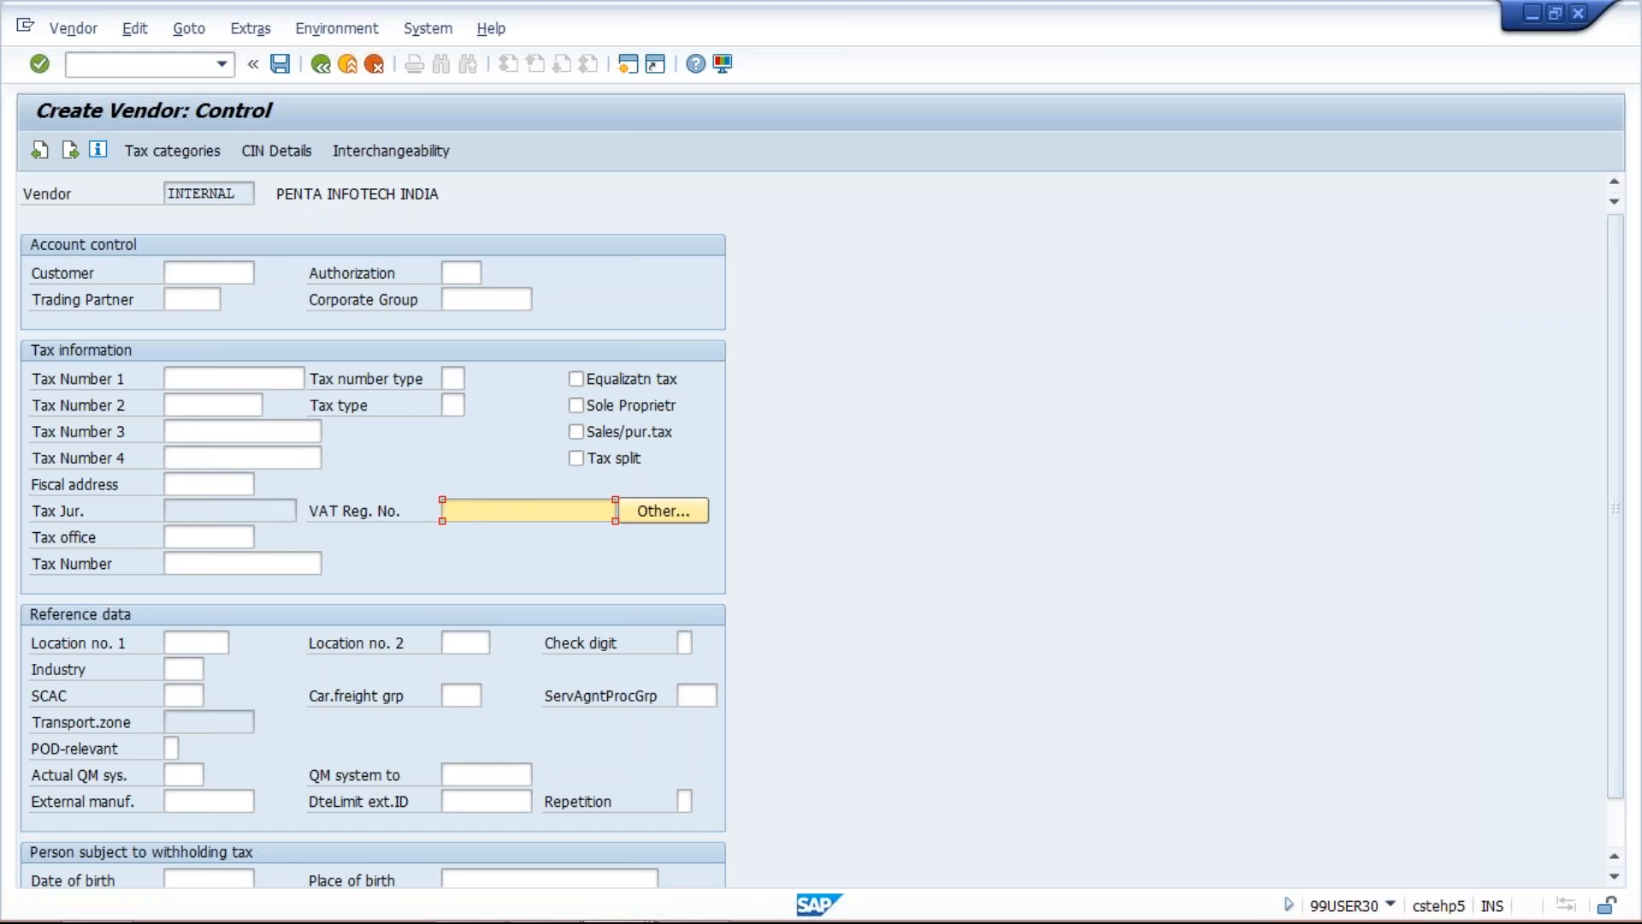
click(254, 459)
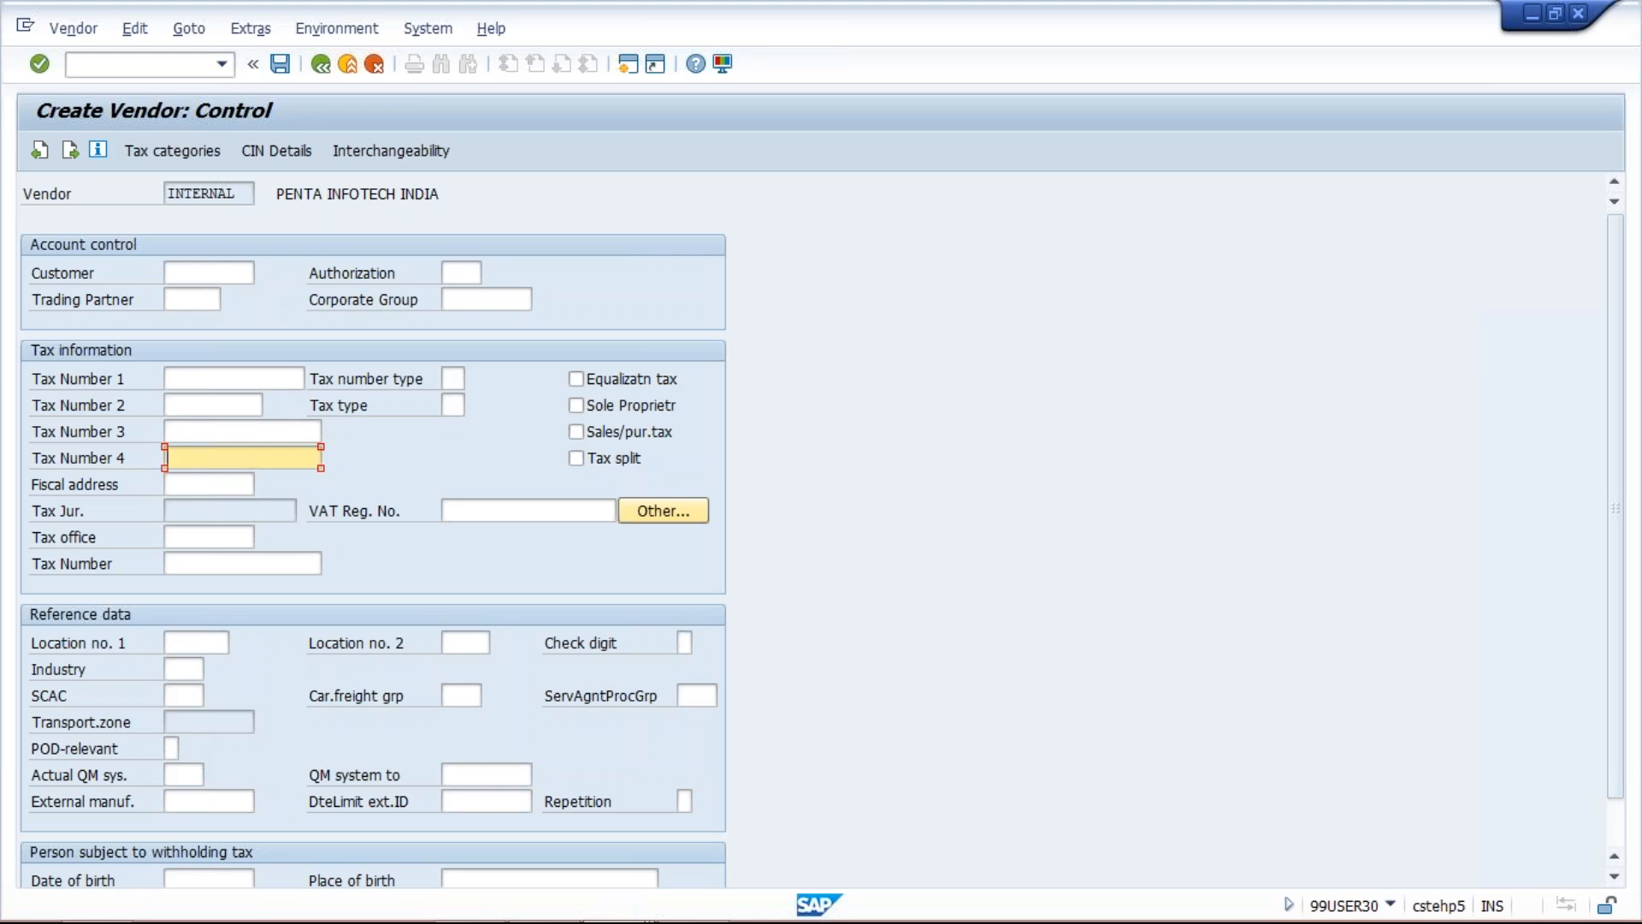
click(191, 379)
click(191, 409)
click(192, 429)
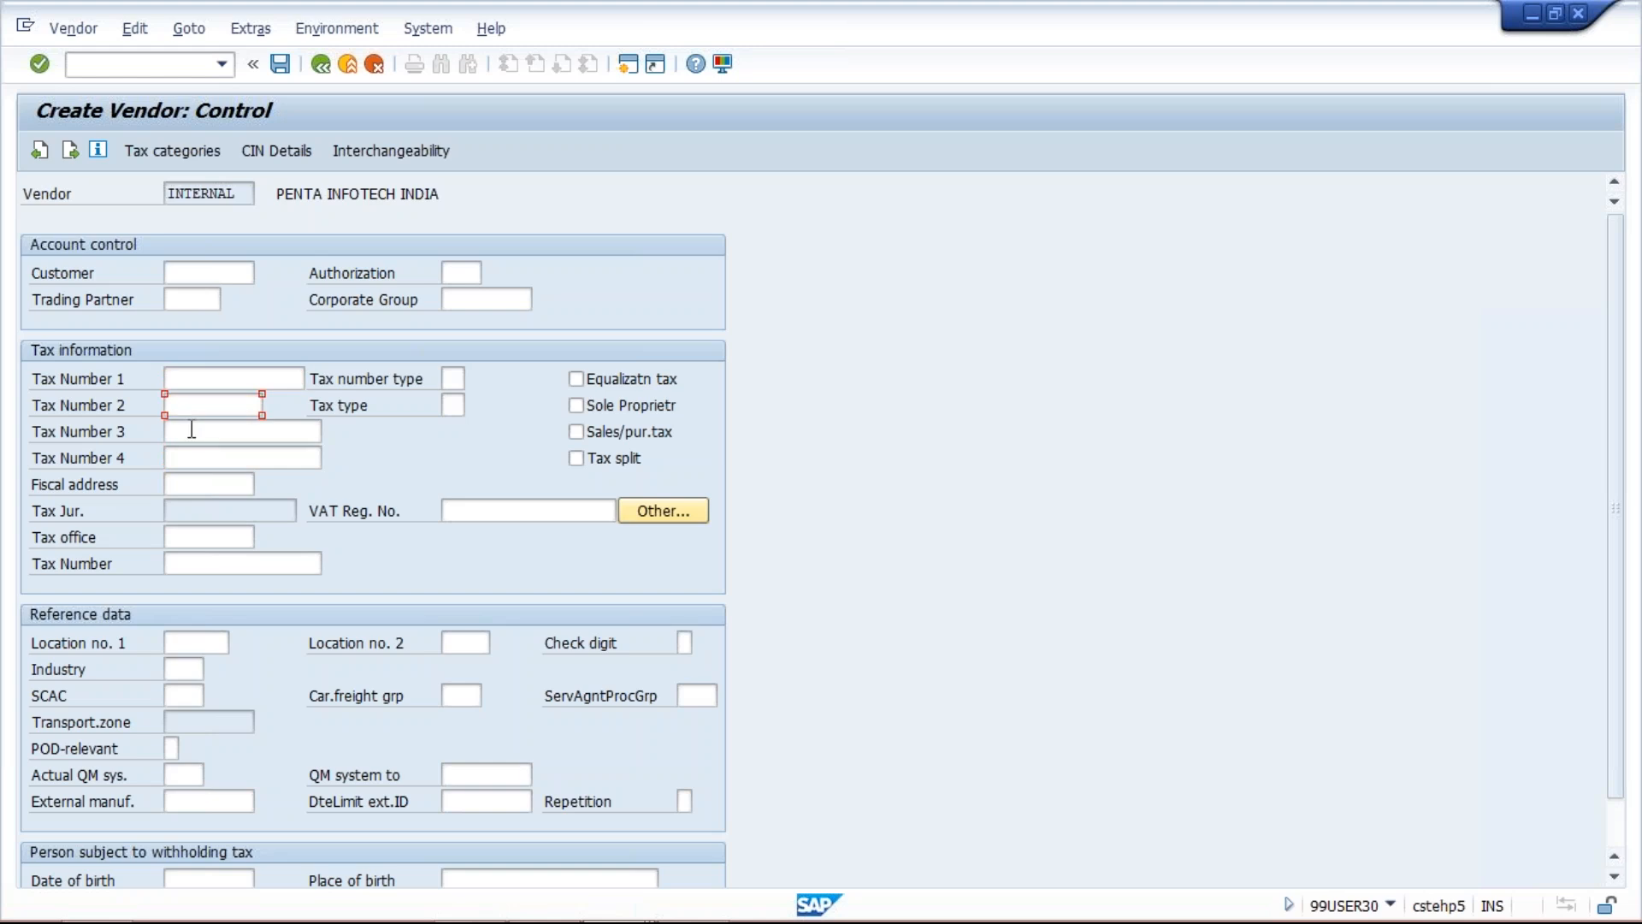
click(190, 453)
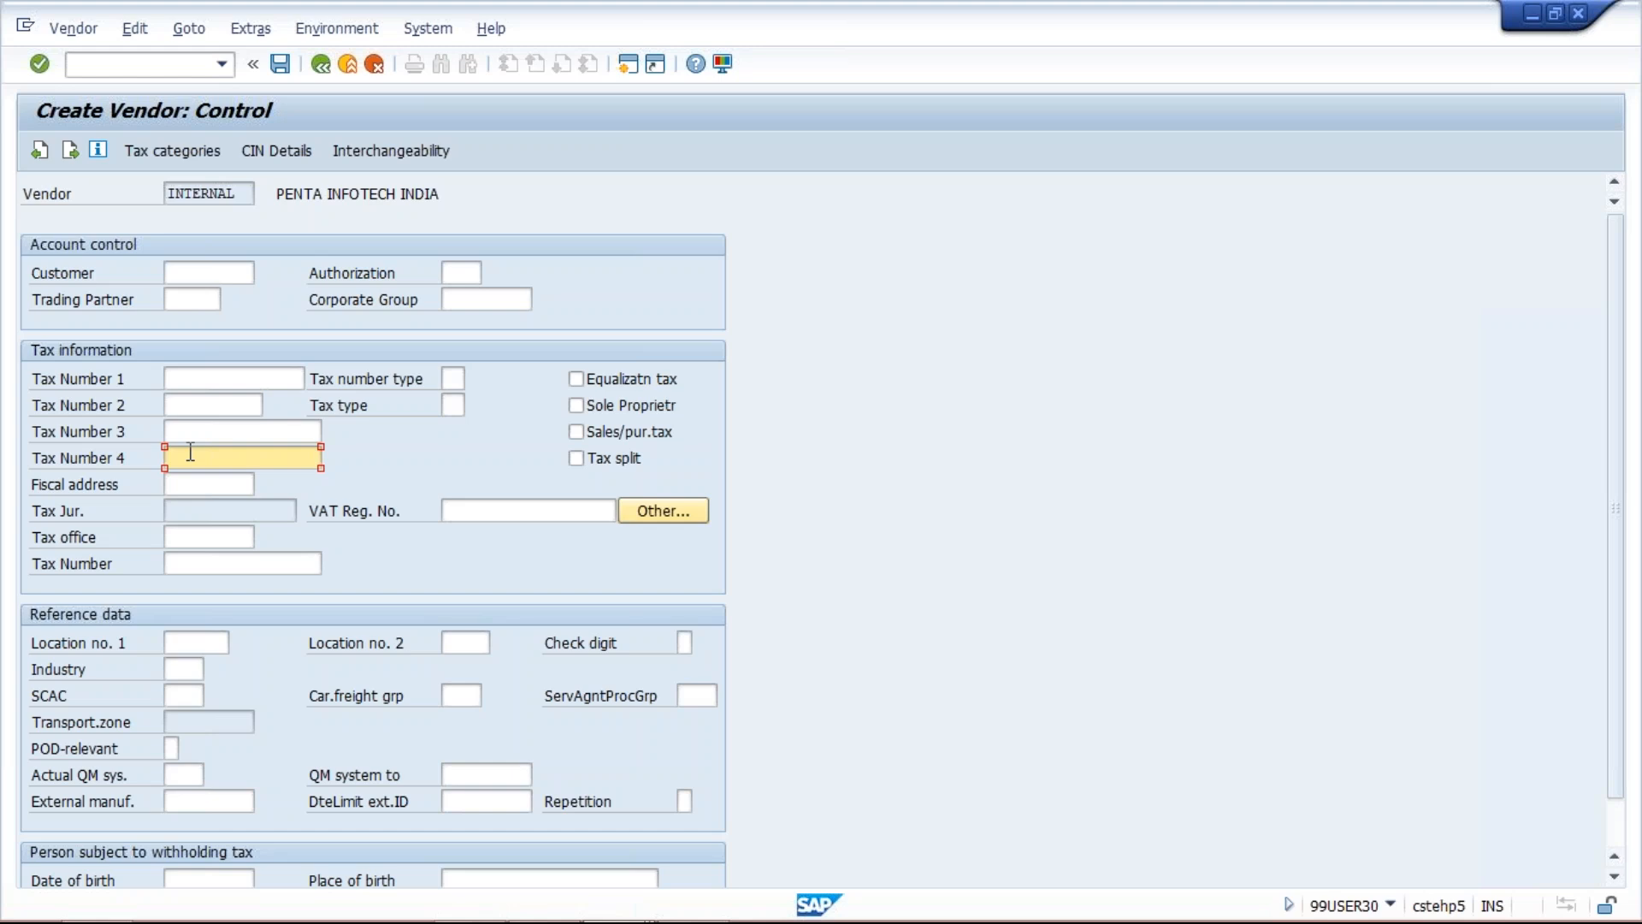
key(Return)
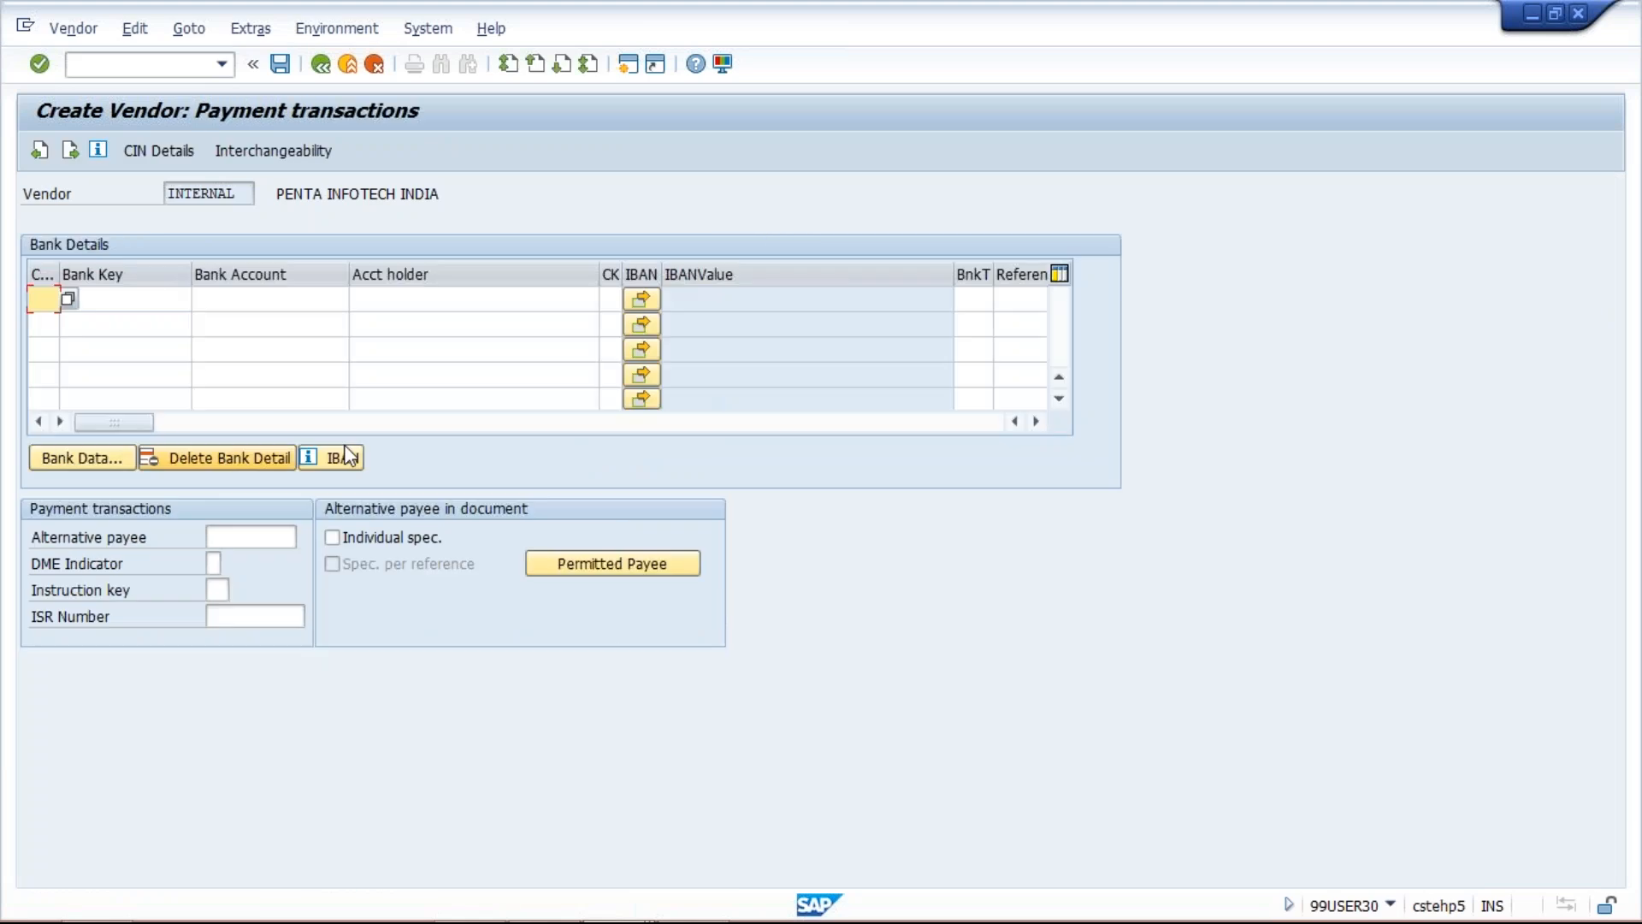
click(414, 299)
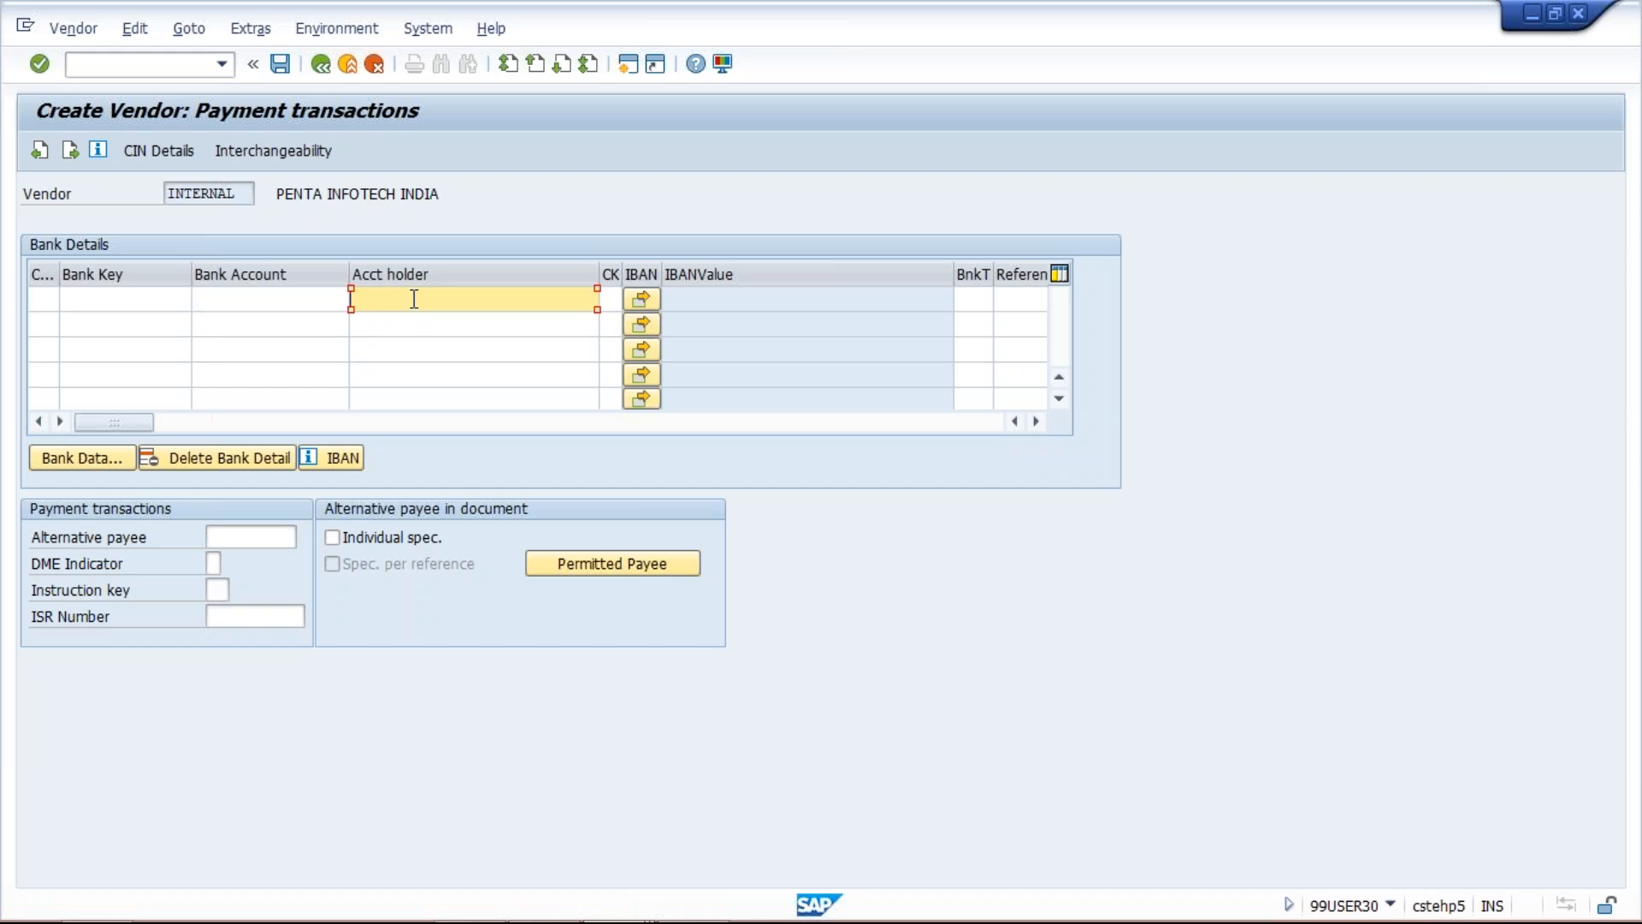
key(Return)
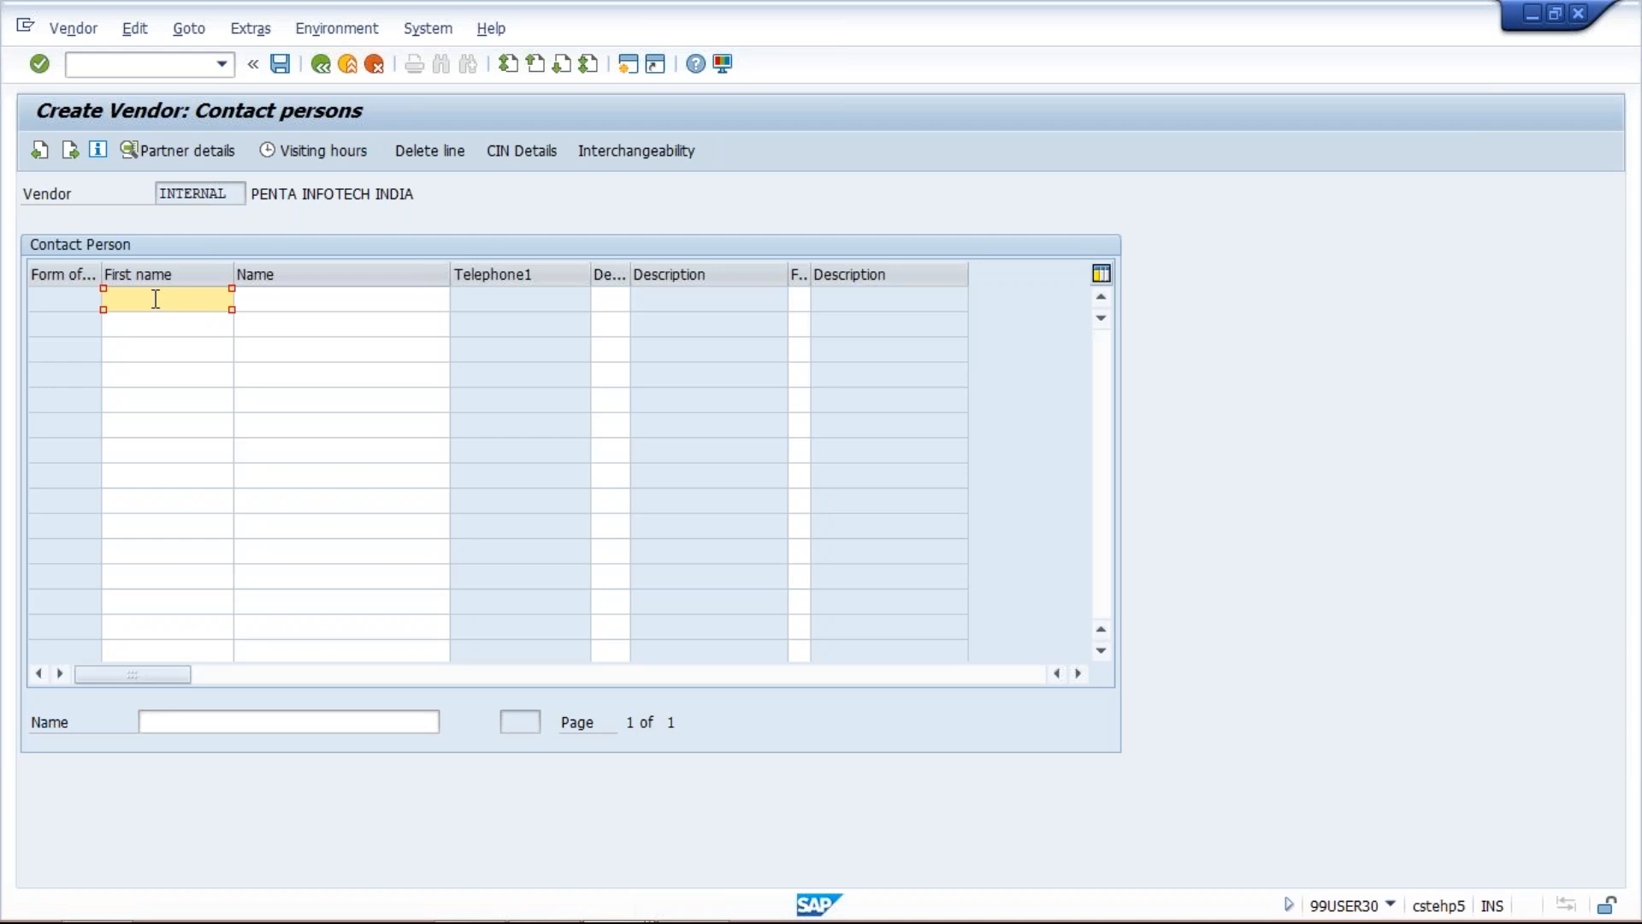
Step: Enter the contact person's first and last name in the first row and continue to the partner details
text(XYZ)
click(317, 311)
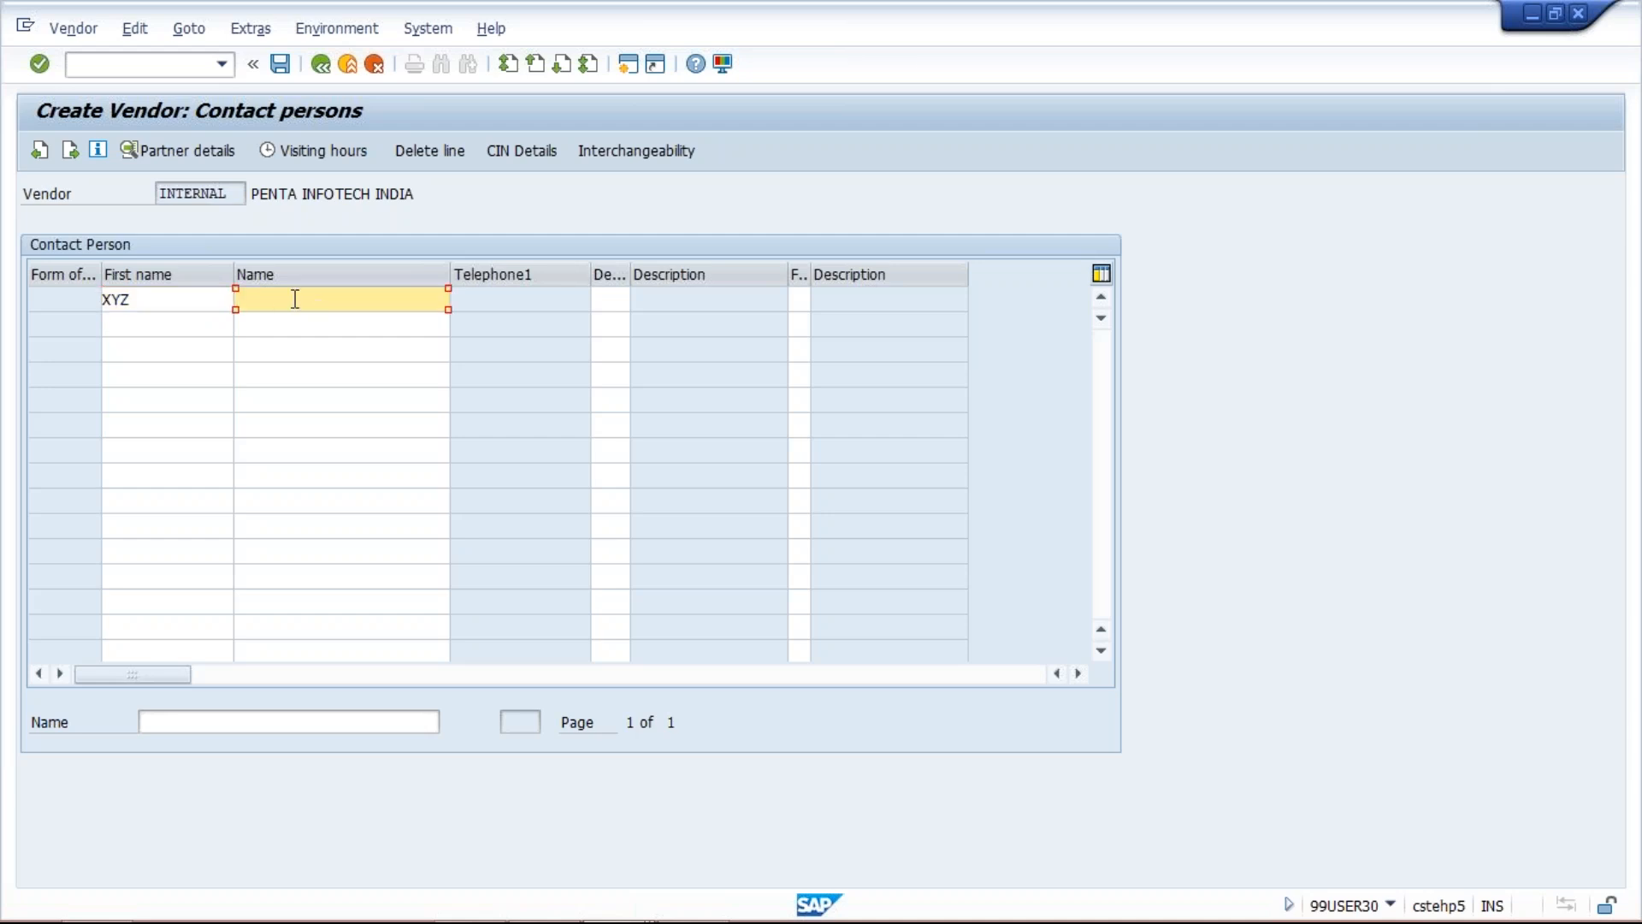
key(Return)
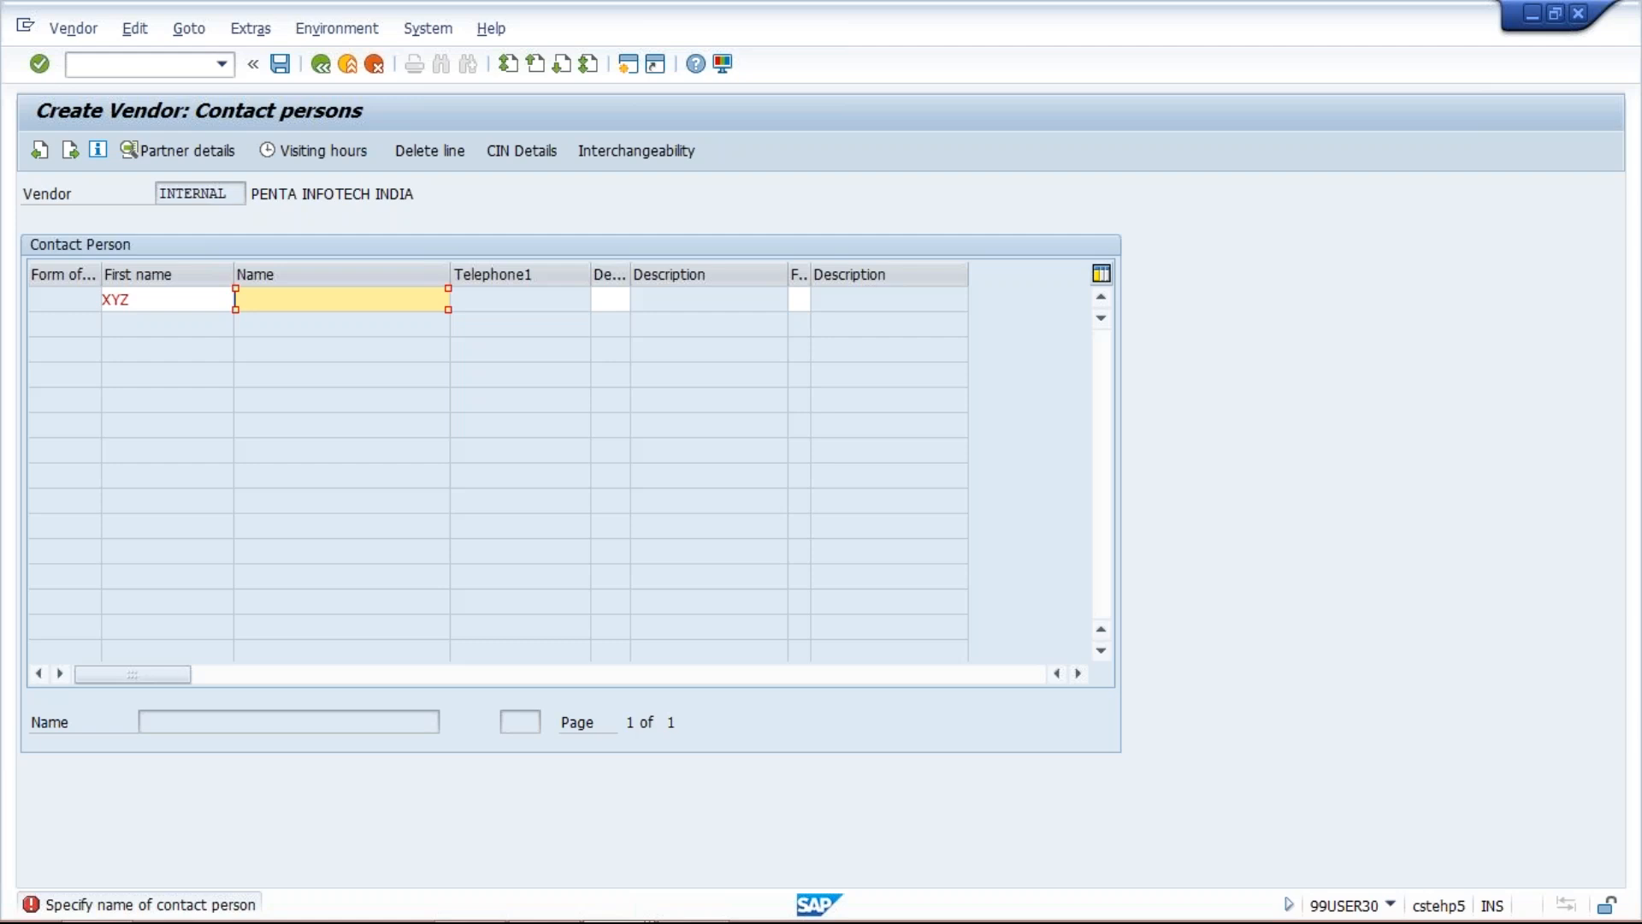
text(KU)
key(Down)
key(Return)
key(Return)
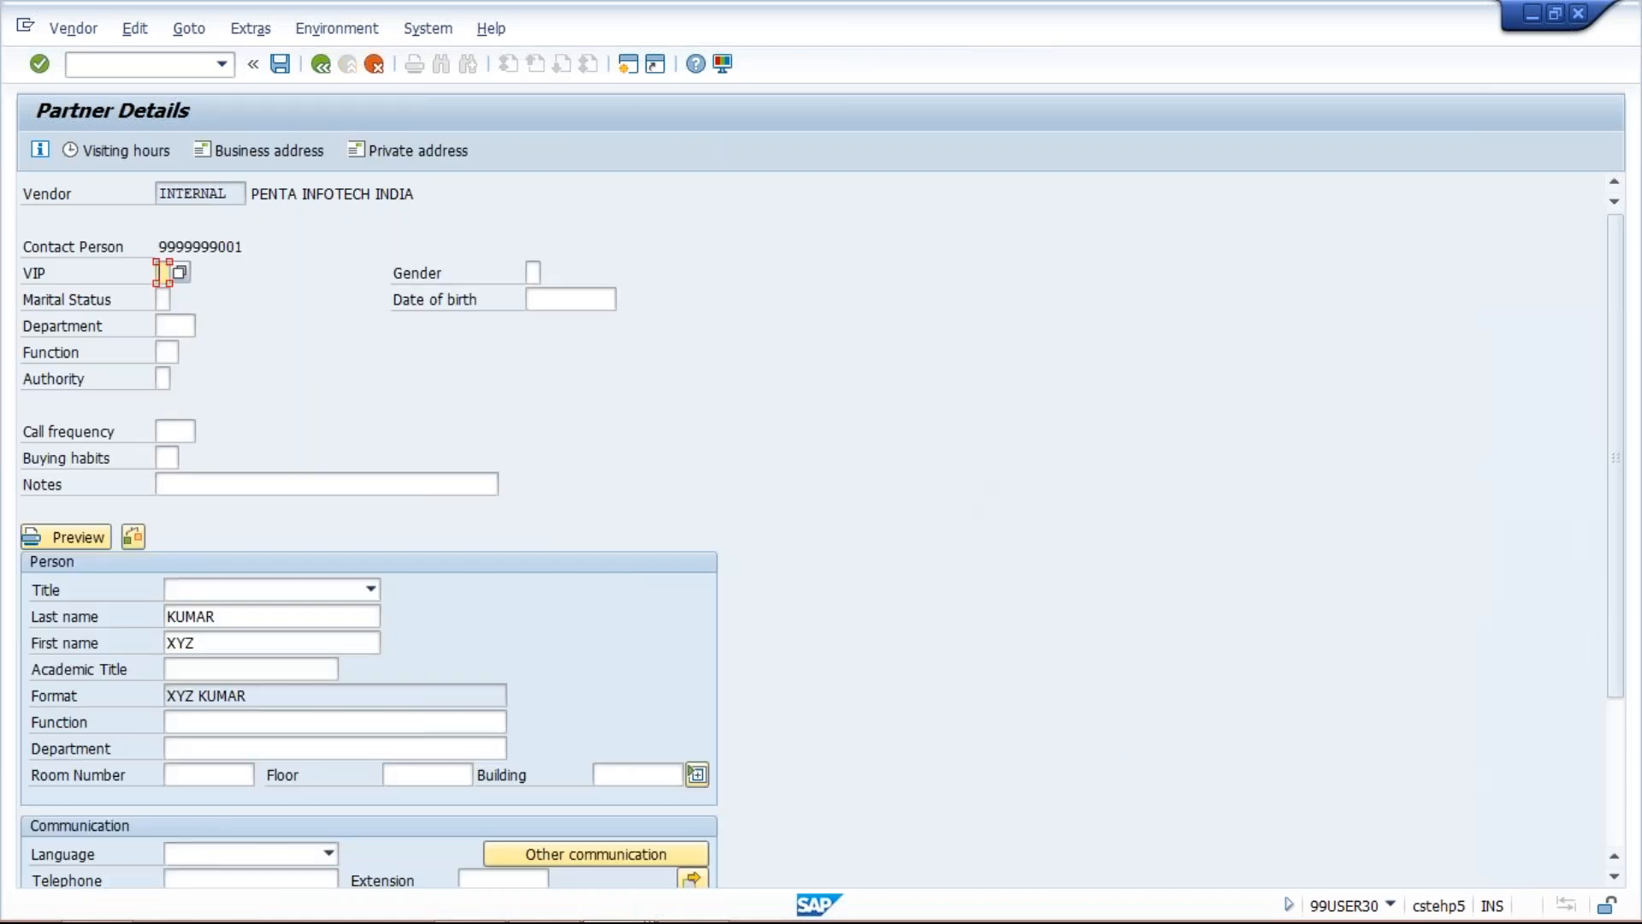
Step: Check the contact's name, enter the contact's telephone number in the communication data and confirm the partner details
click(302, 647)
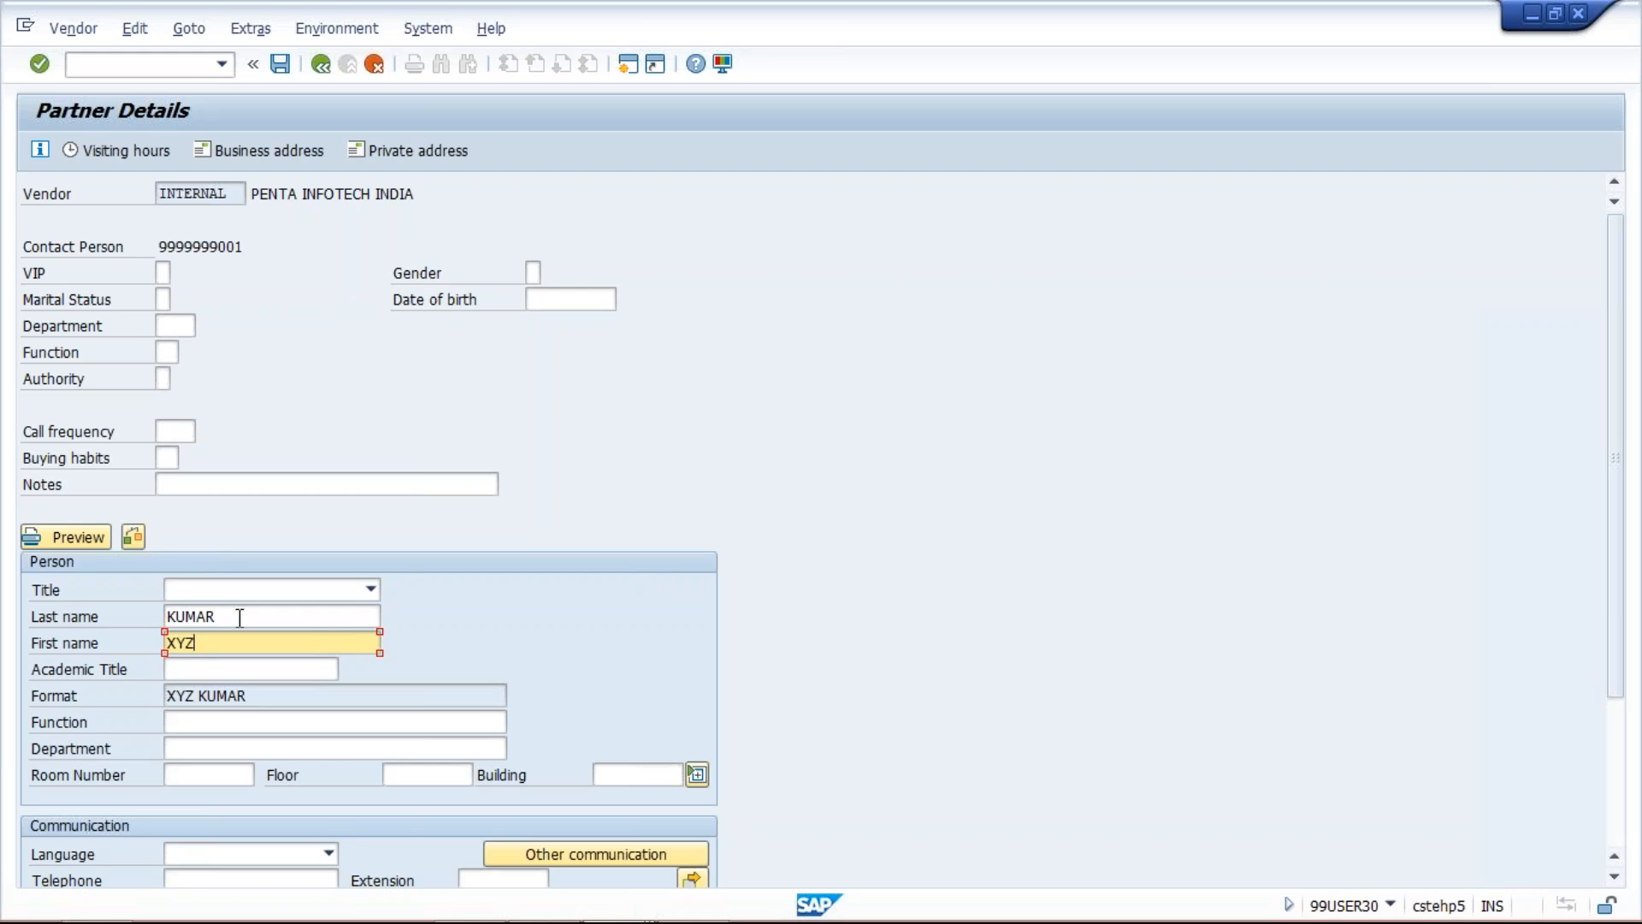
click(240, 618)
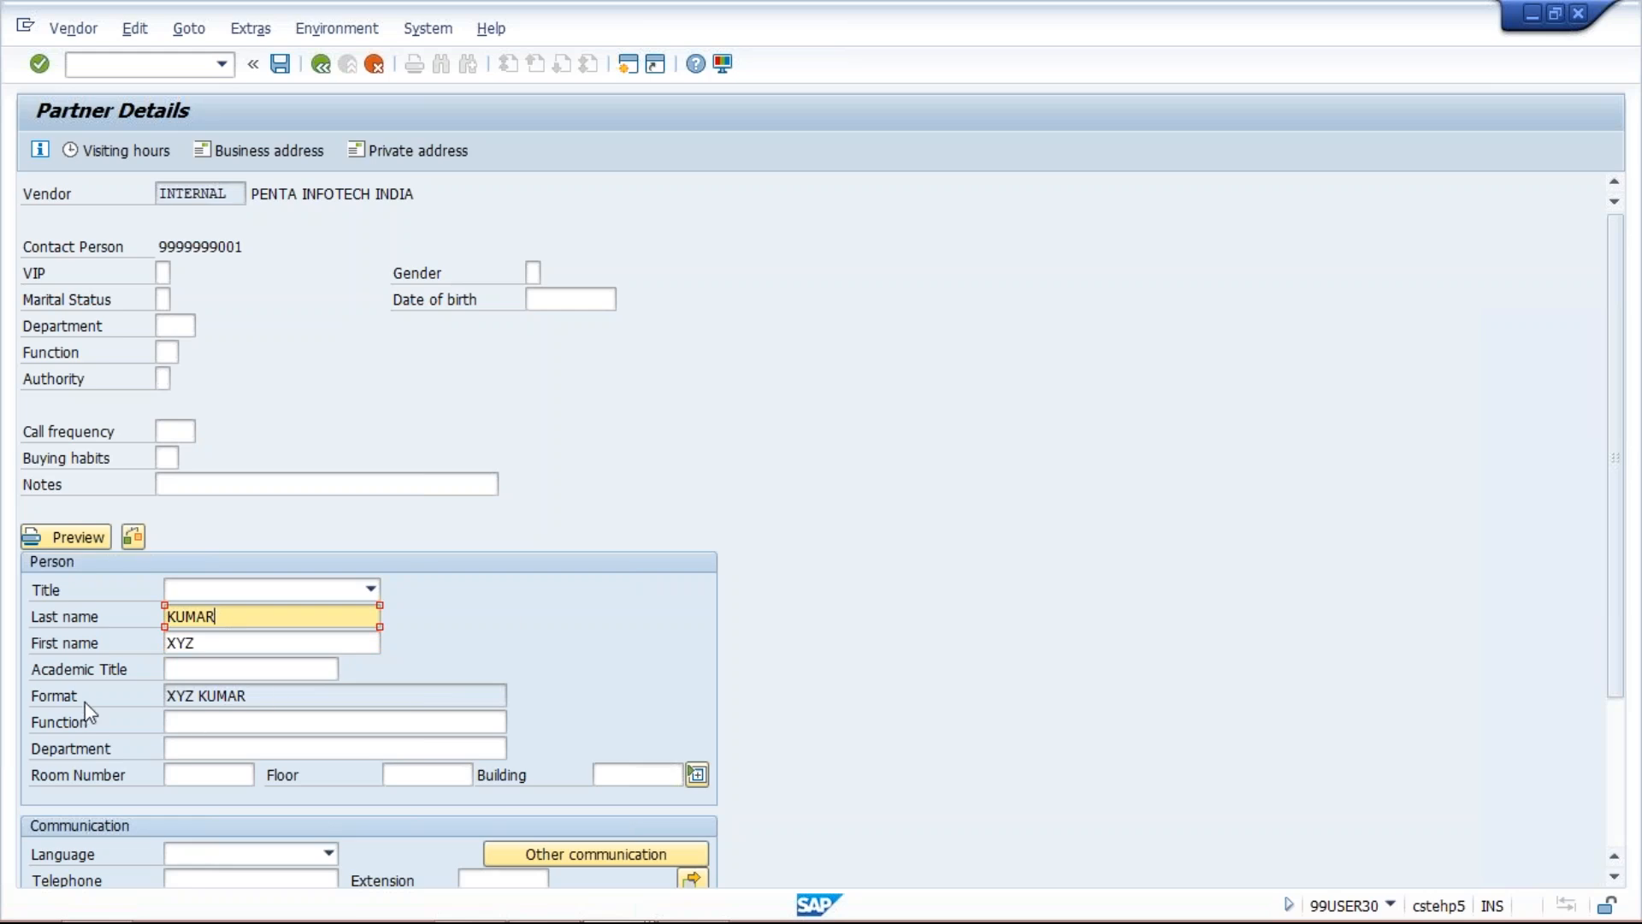
drag(282, 695, 113, 699)
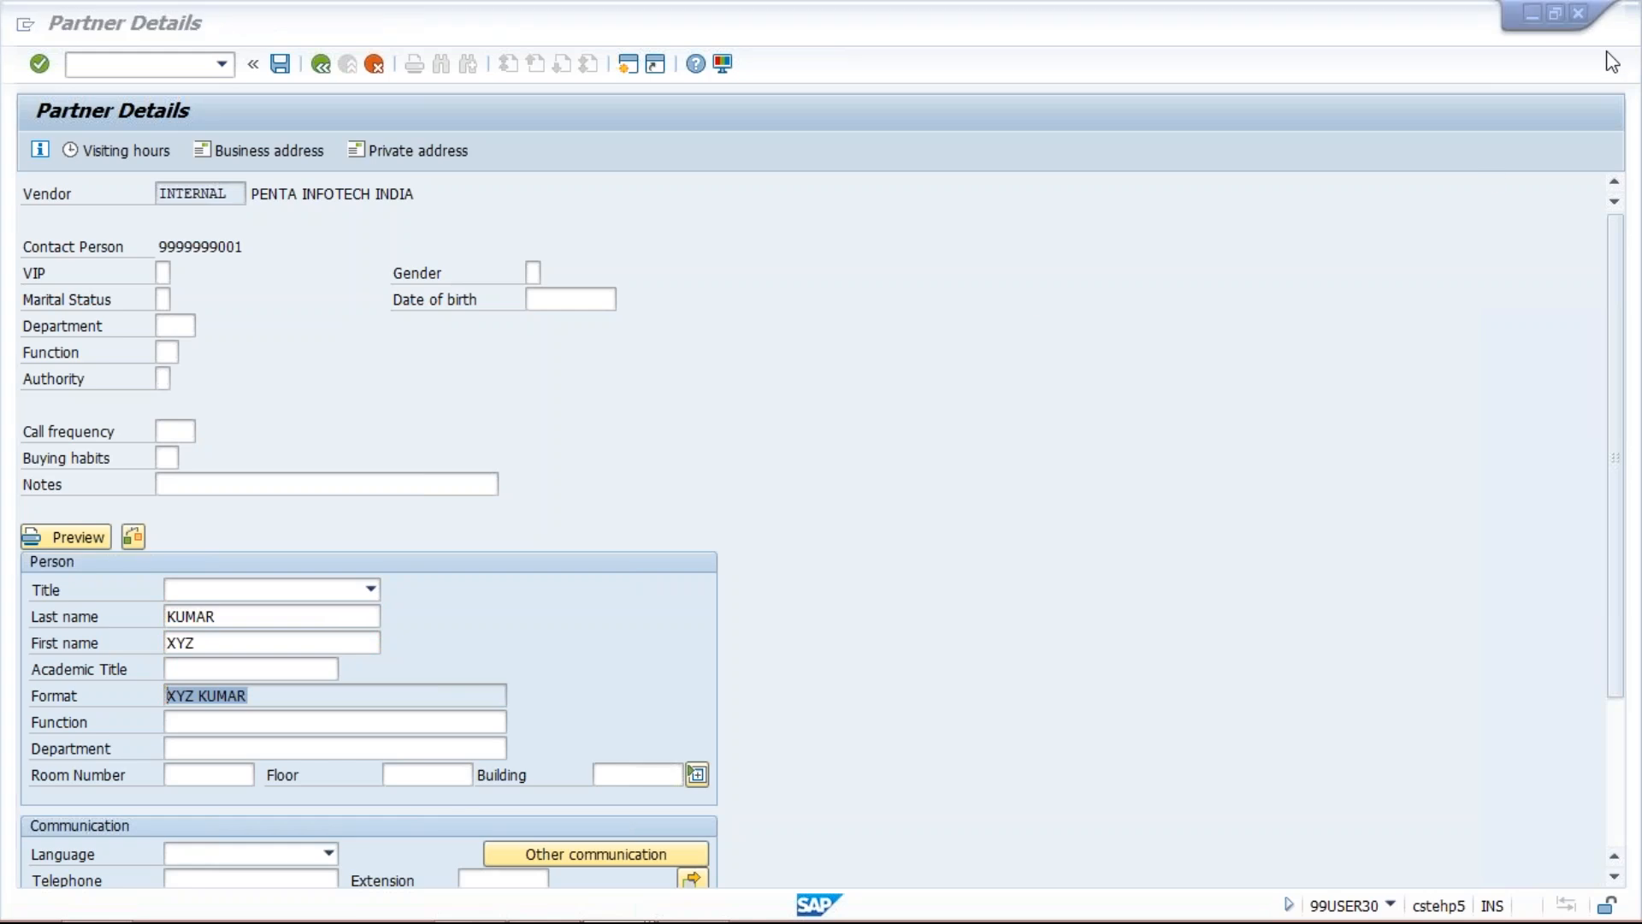
drag(1615, 419, 1641, 552)
click(243, 702)
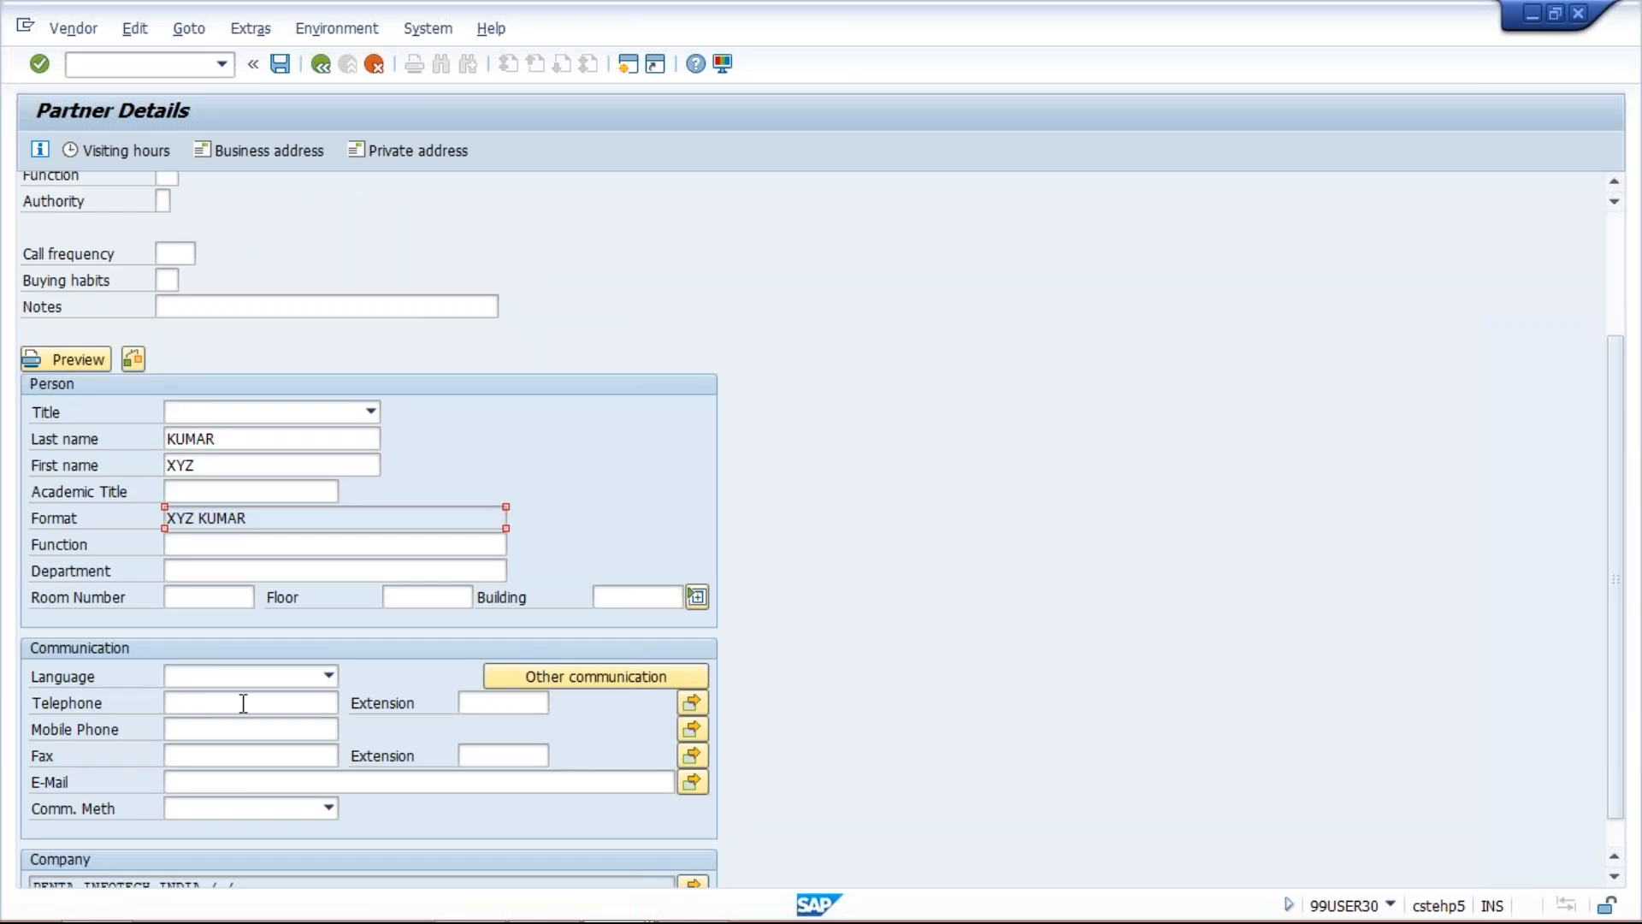
click(243, 703)
click(246, 731)
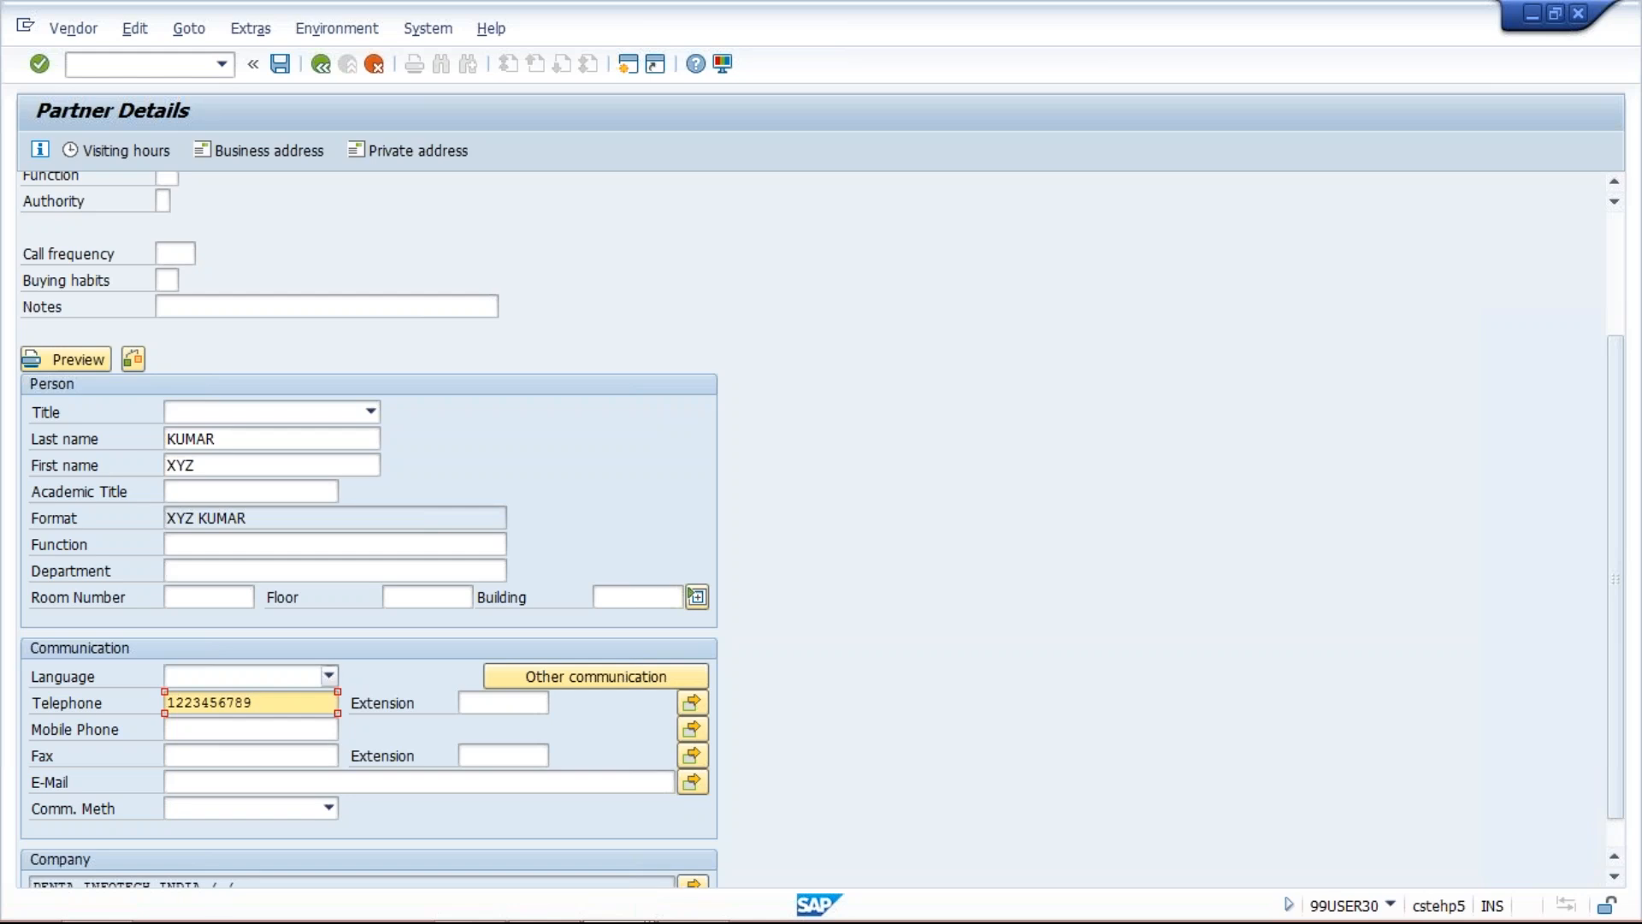
click(267, 410)
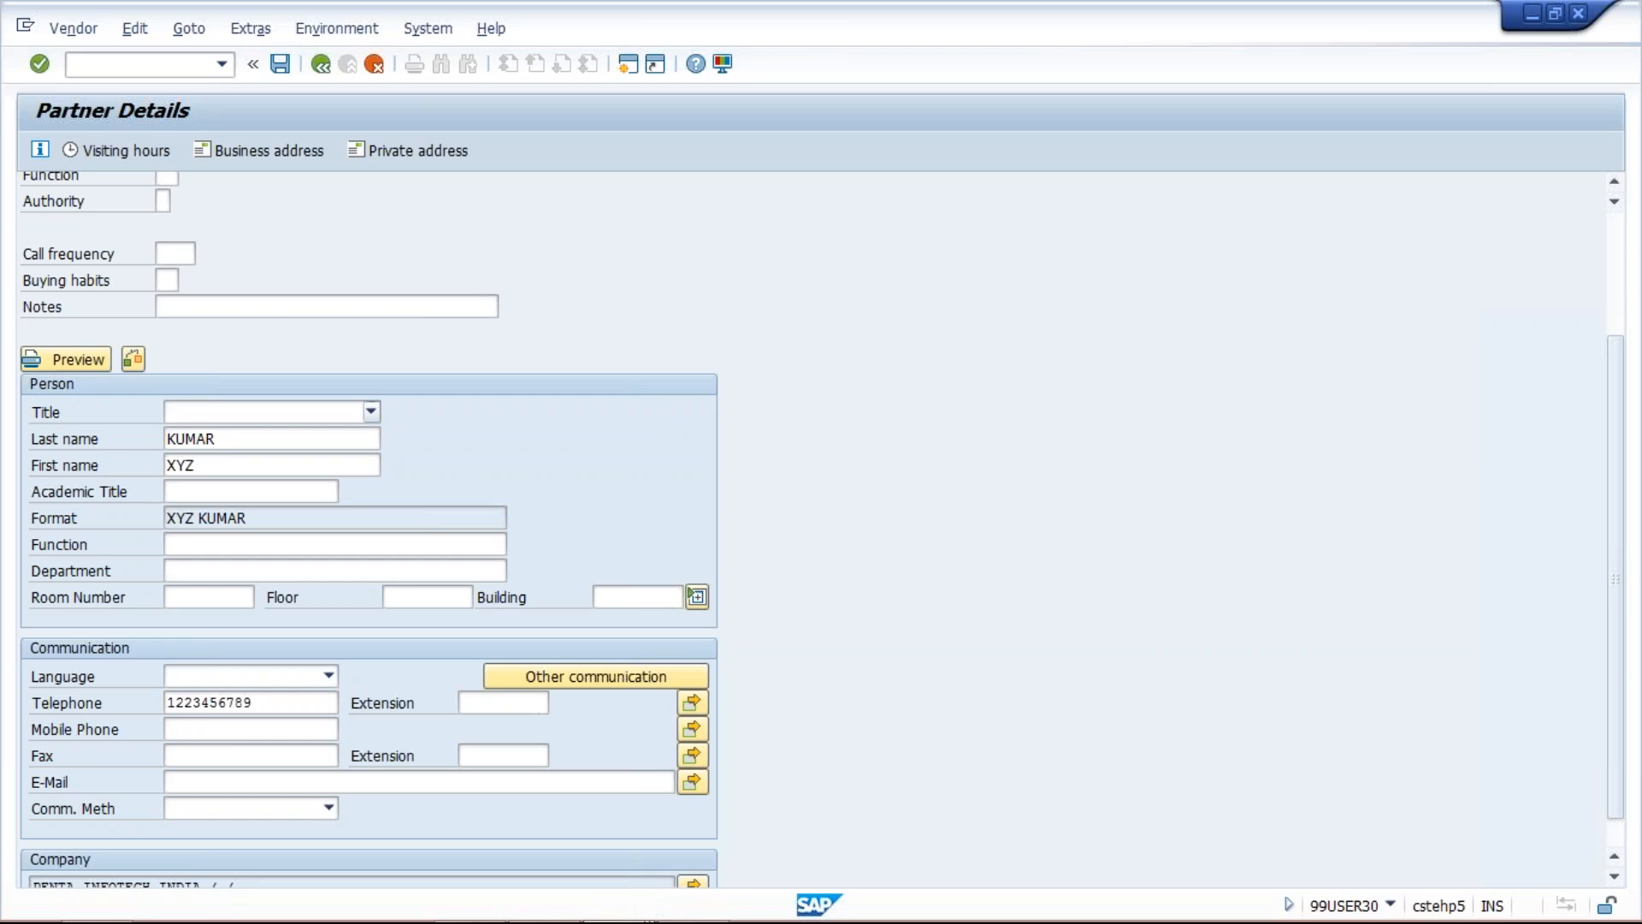
key(Return)
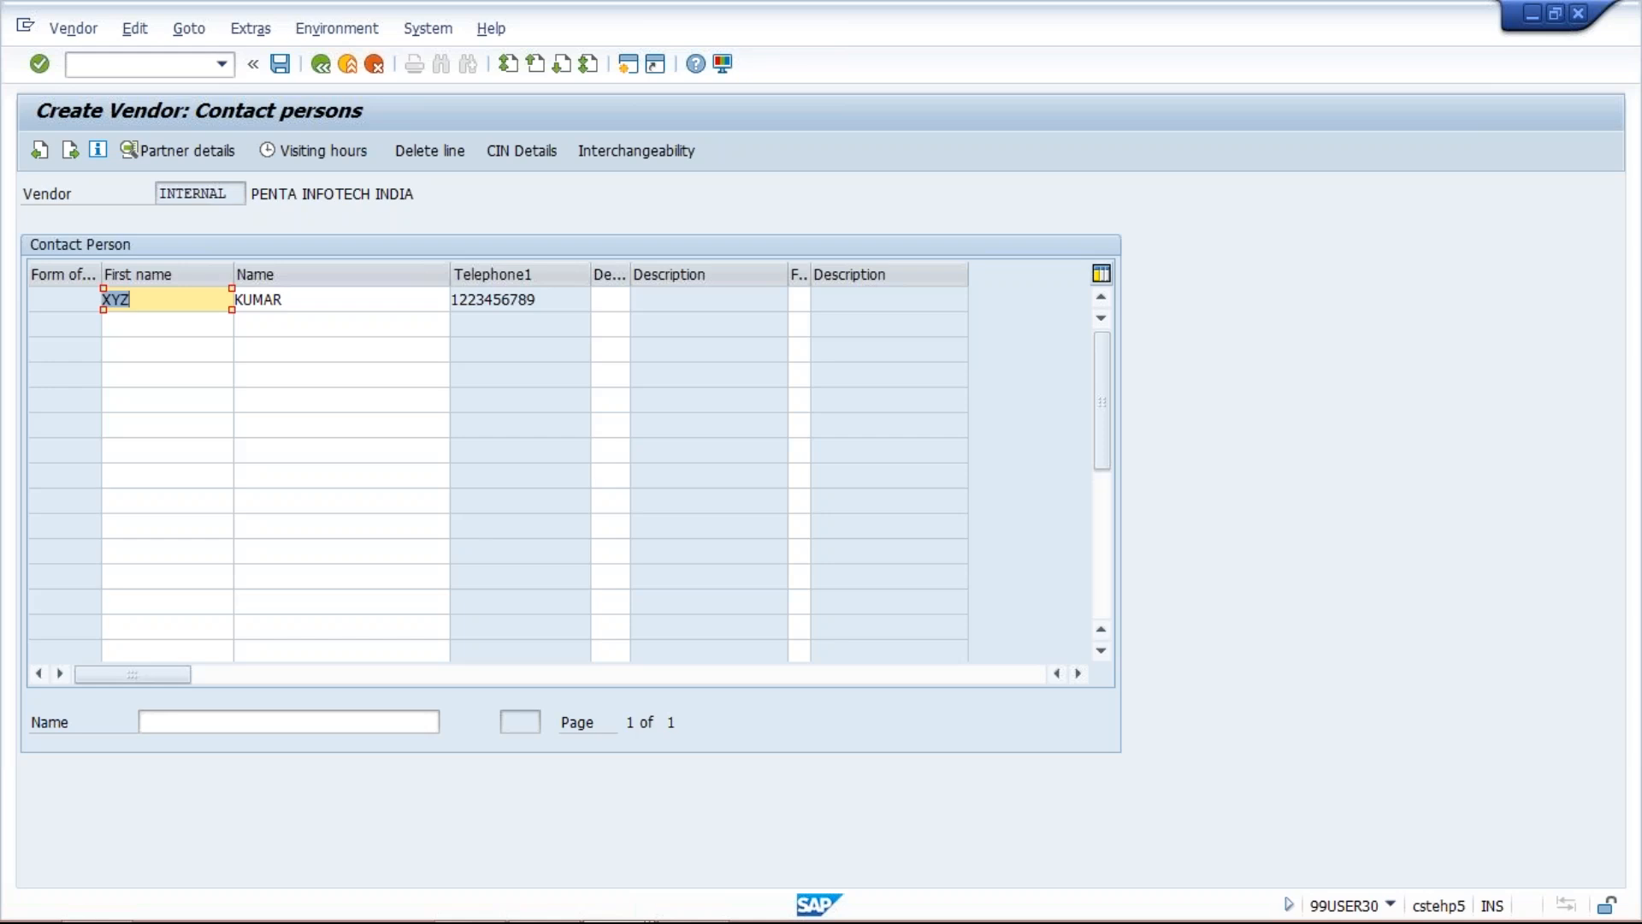
Step: Continue to the accounting information and choose reconciliation account 2000 (ACCOUNT PAYABLE) for the vendor
key(Return)
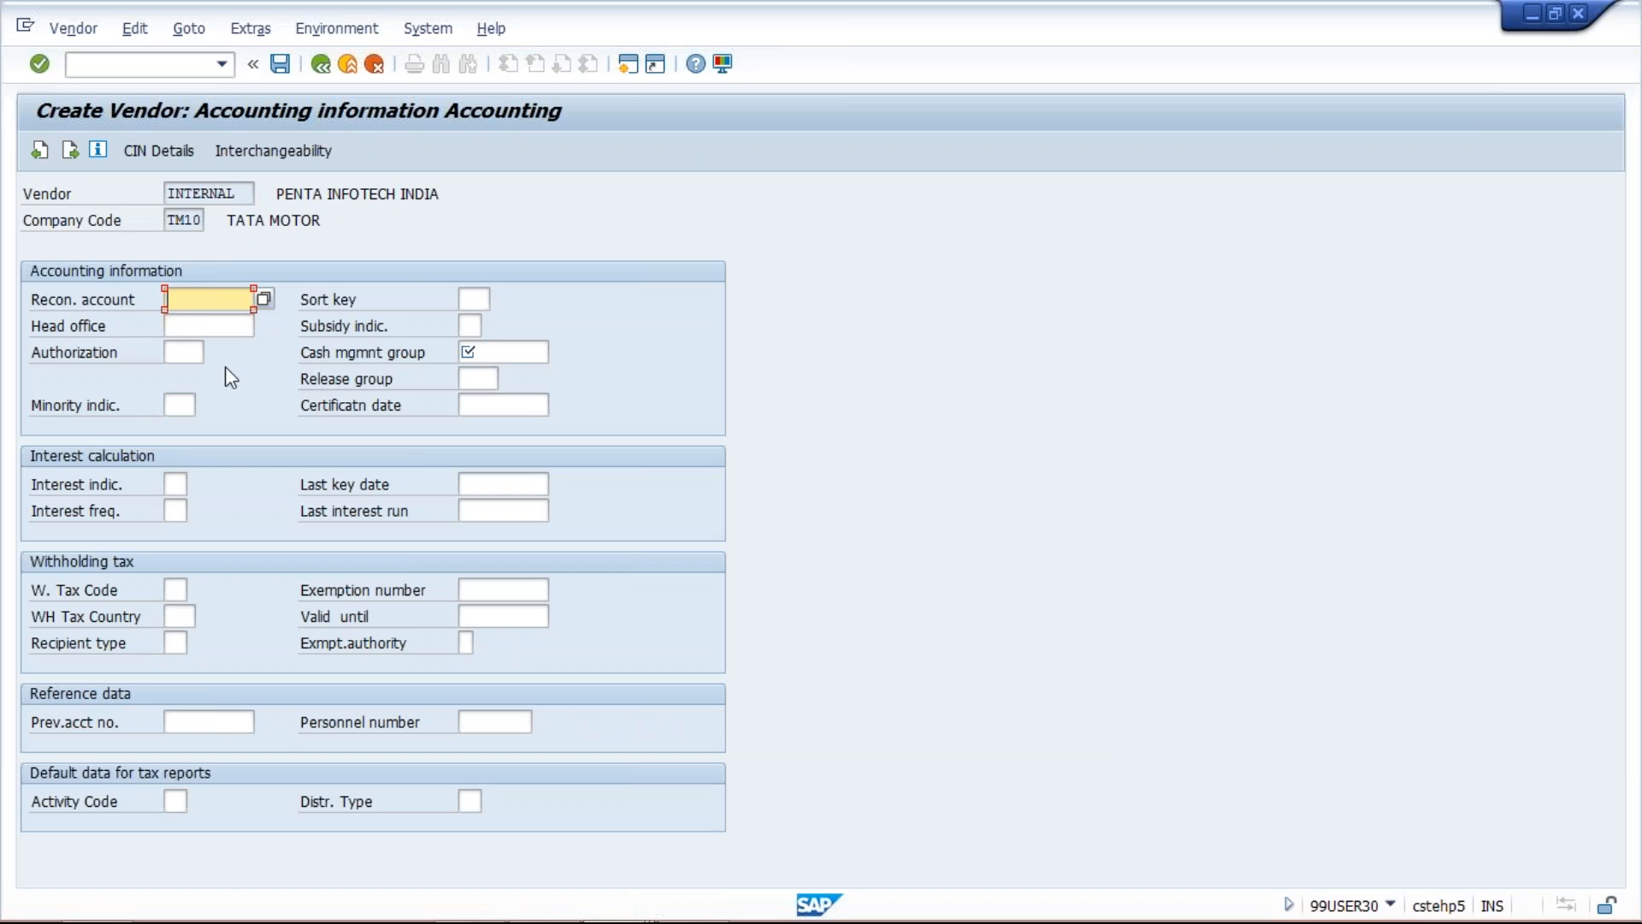
click(196, 325)
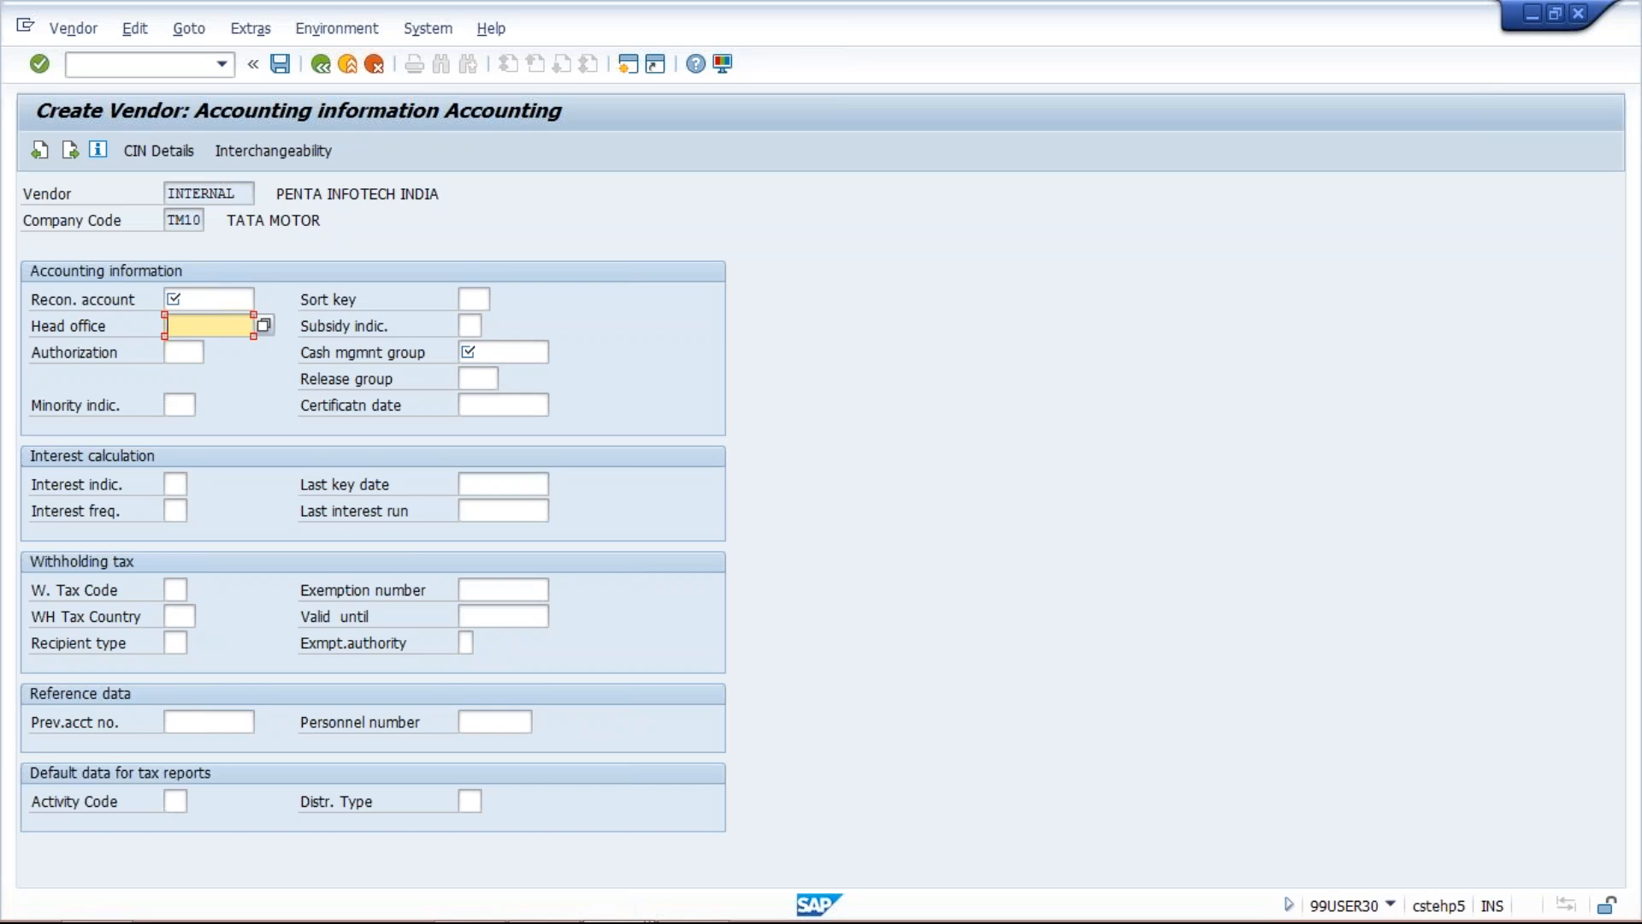
click(222, 297)
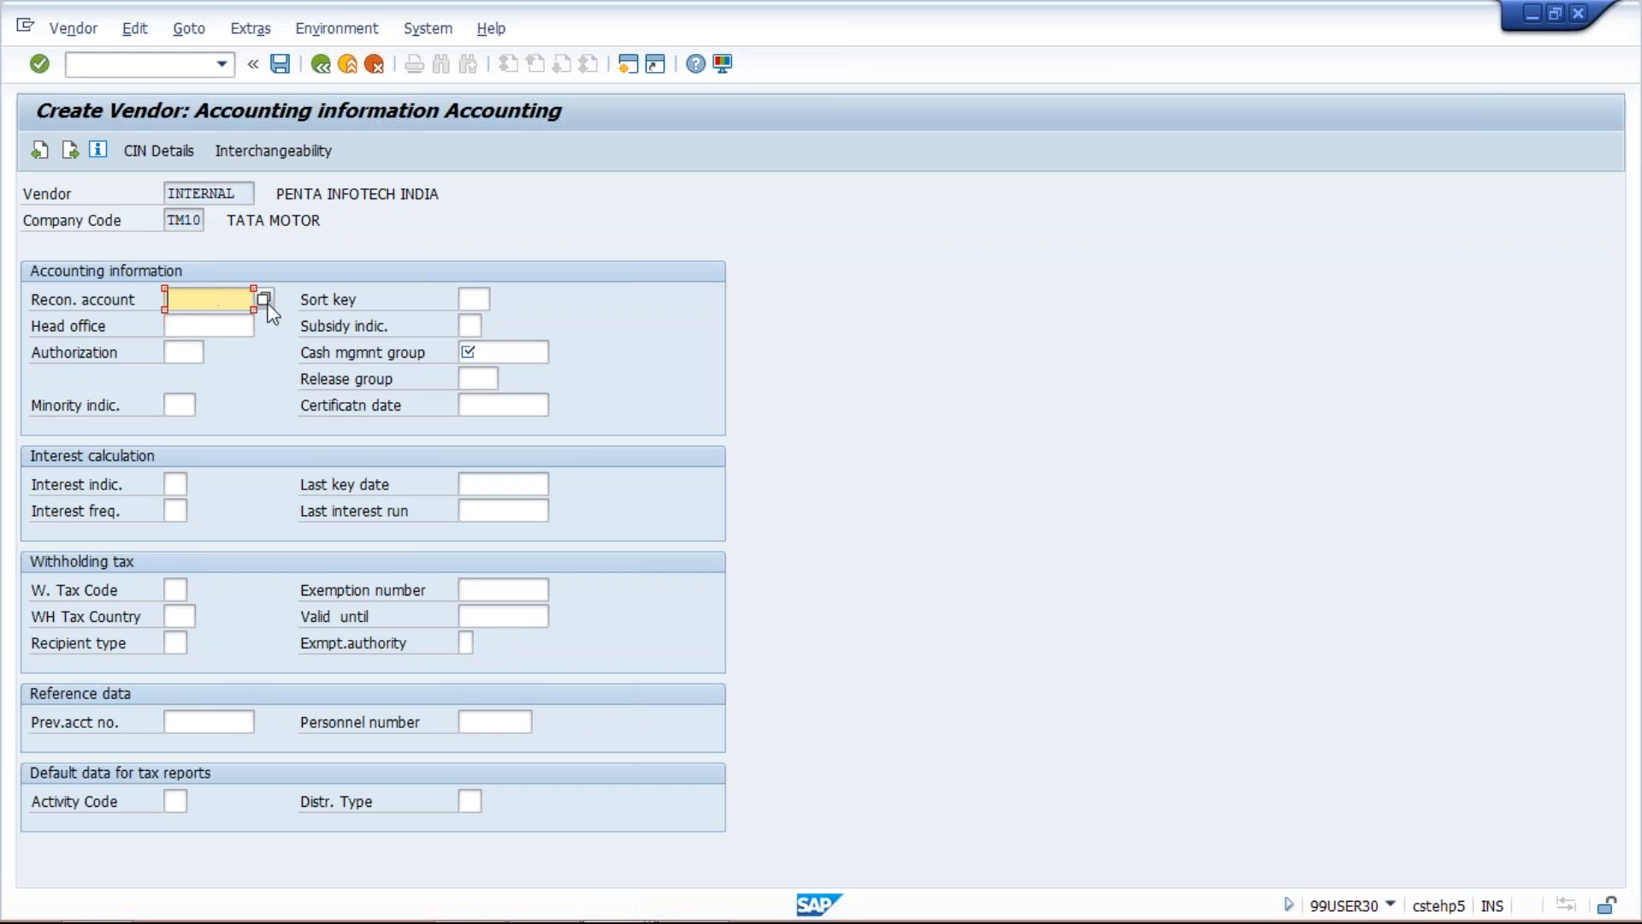
click(264, 300)
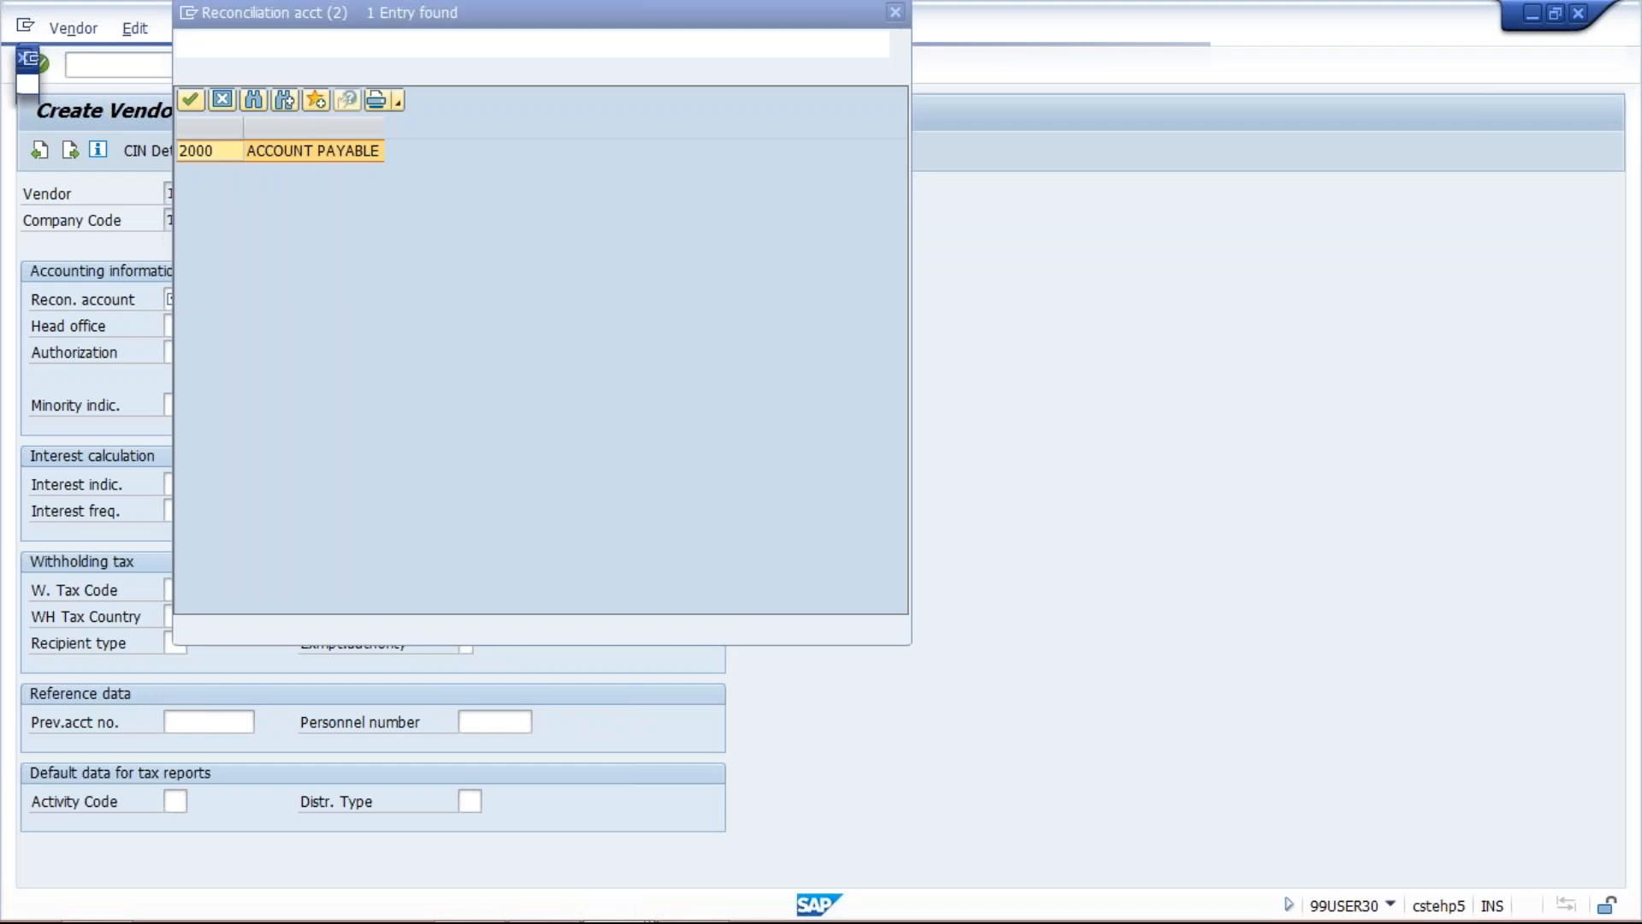
key(Return)
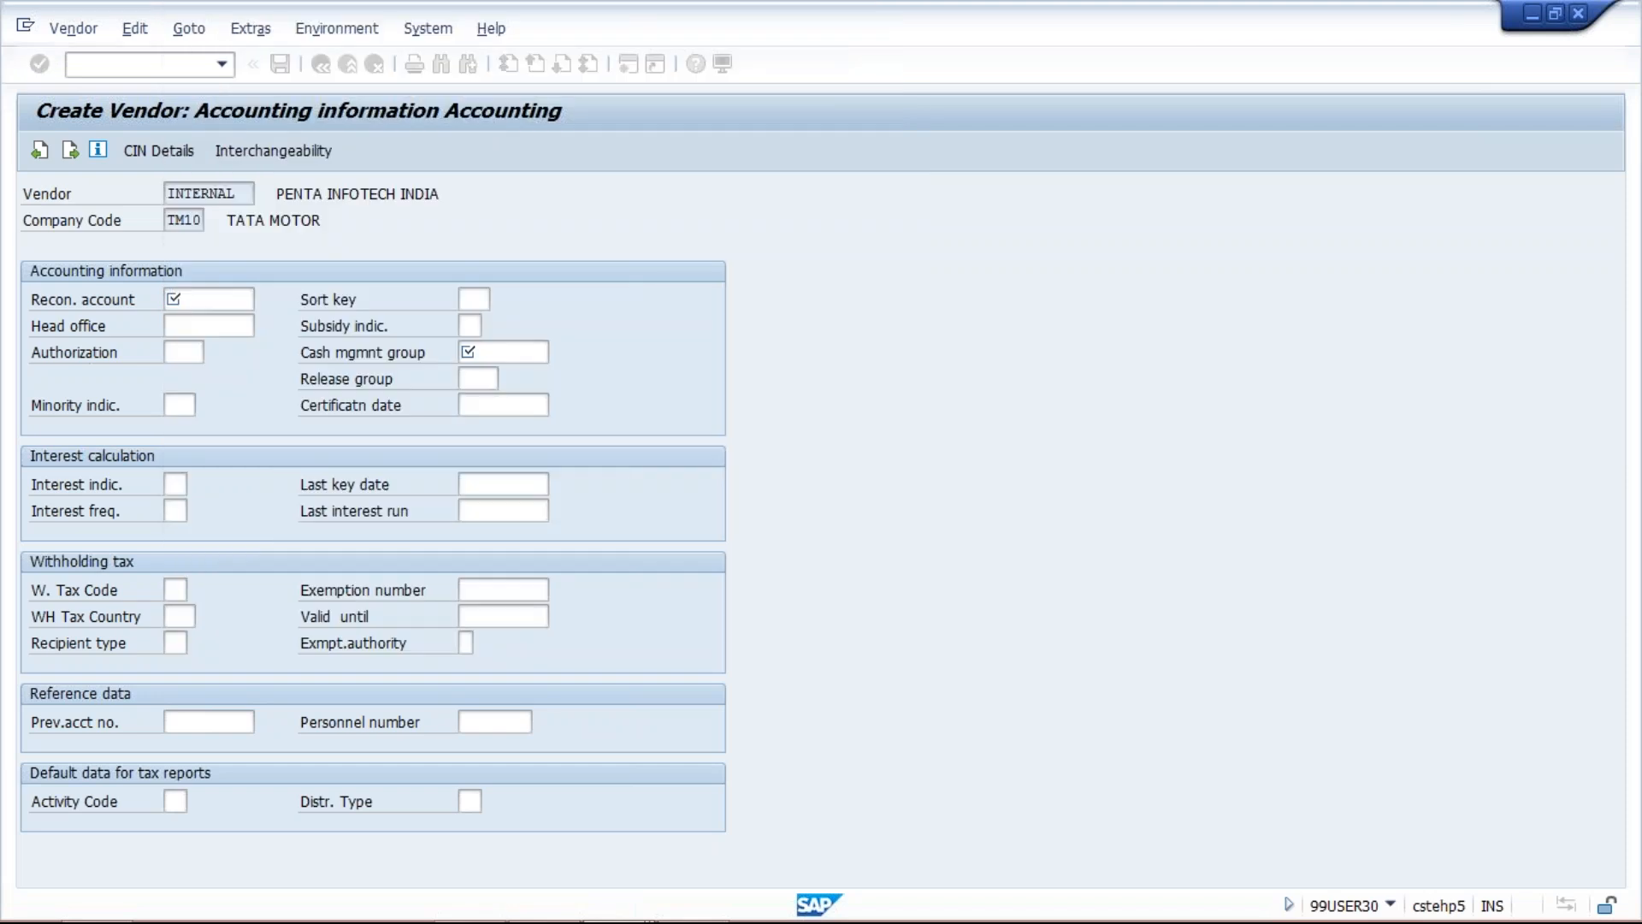
click(237, 298)
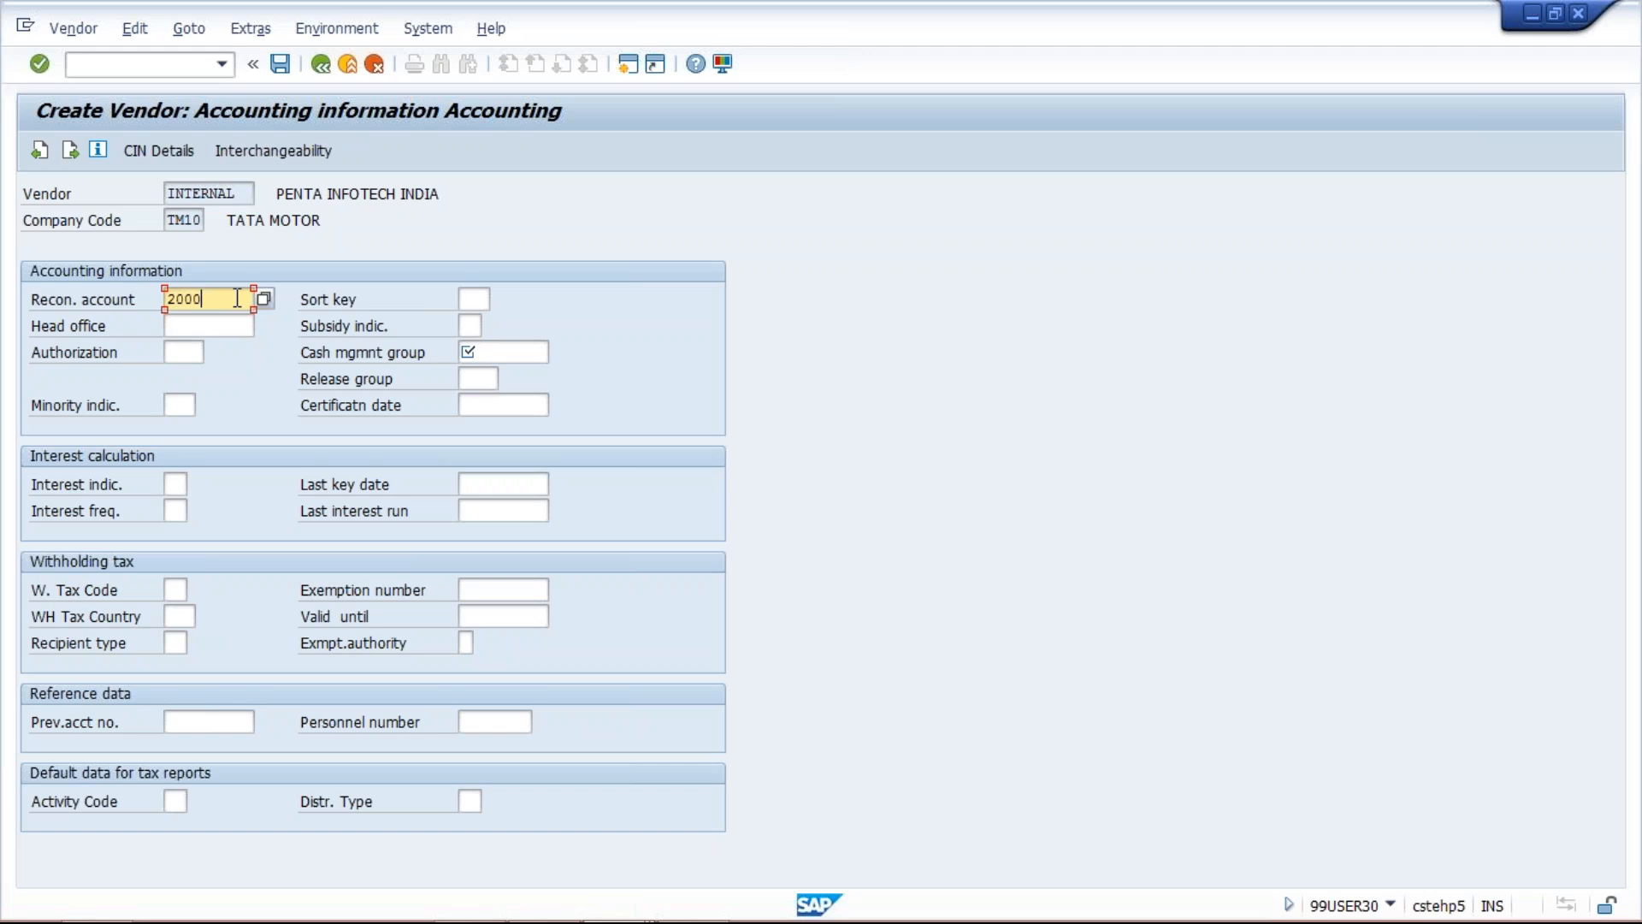
drag(237, 298, 165, 298)
click(220, 307)
Step: Set the vendor's cash management group to A1 and continue to the payment transactions
click(521, 352)
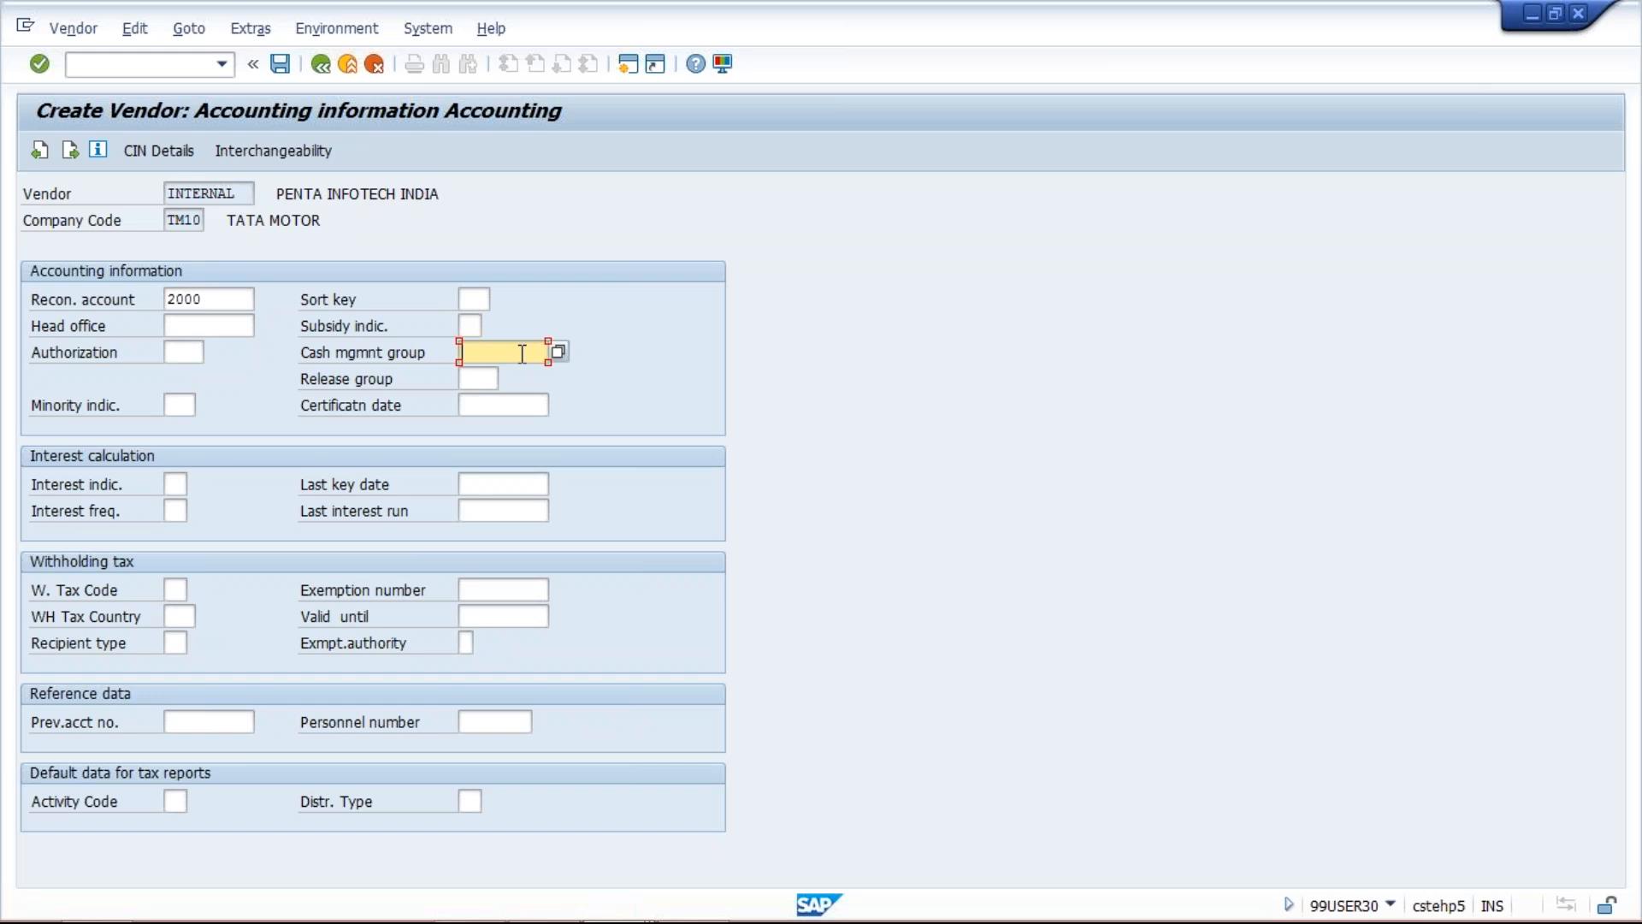
click(522, 353)
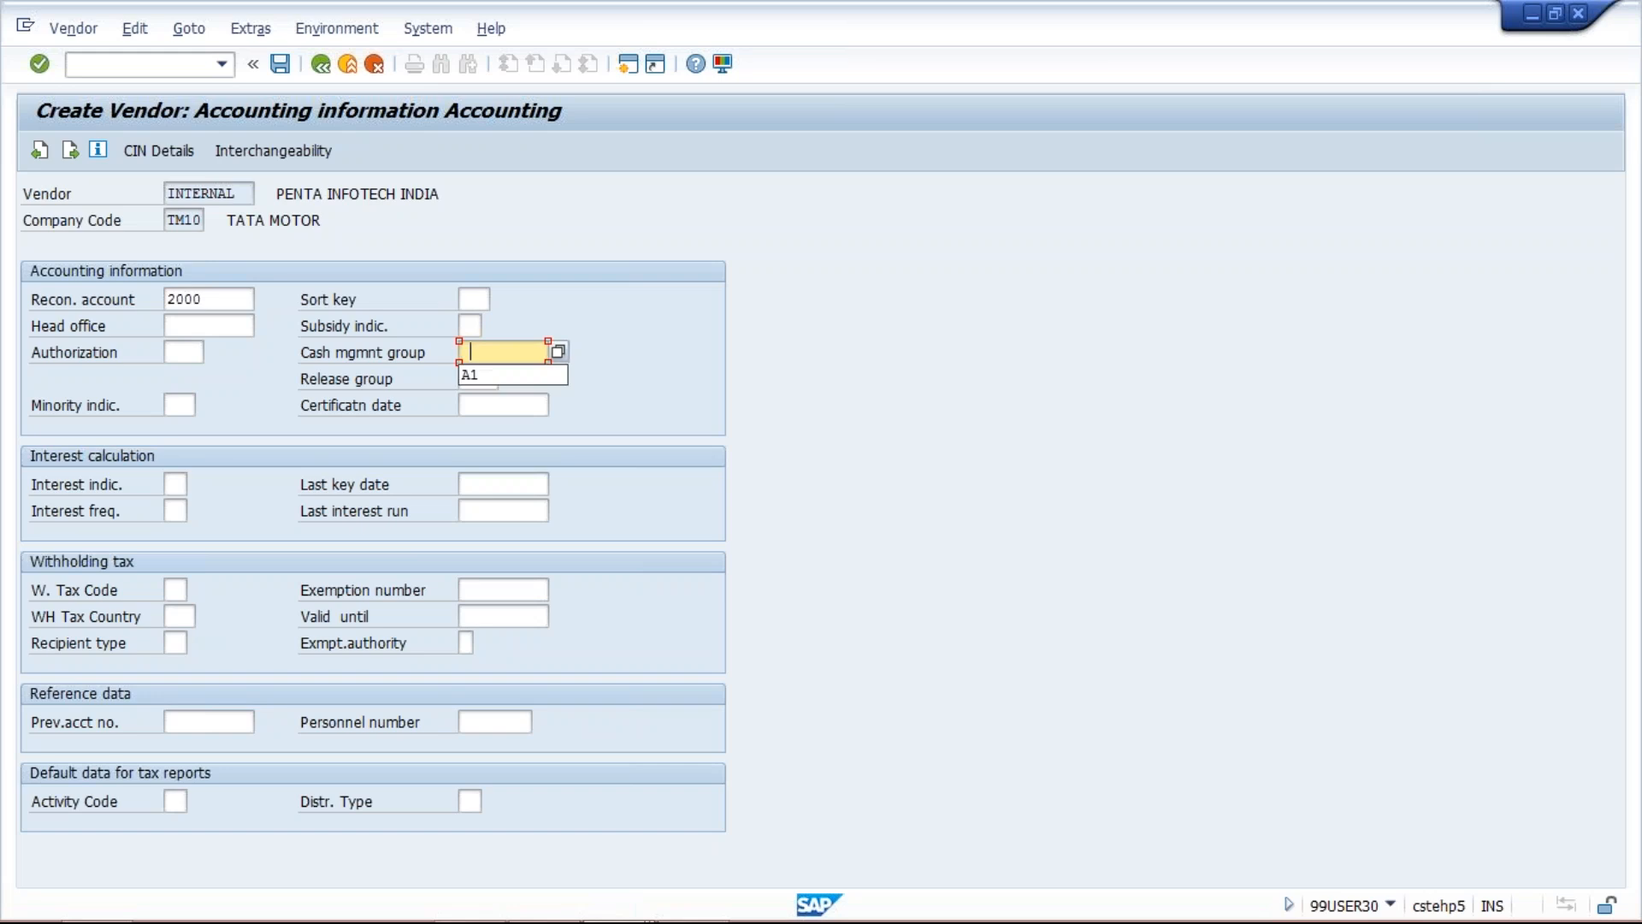
click(530, 377)
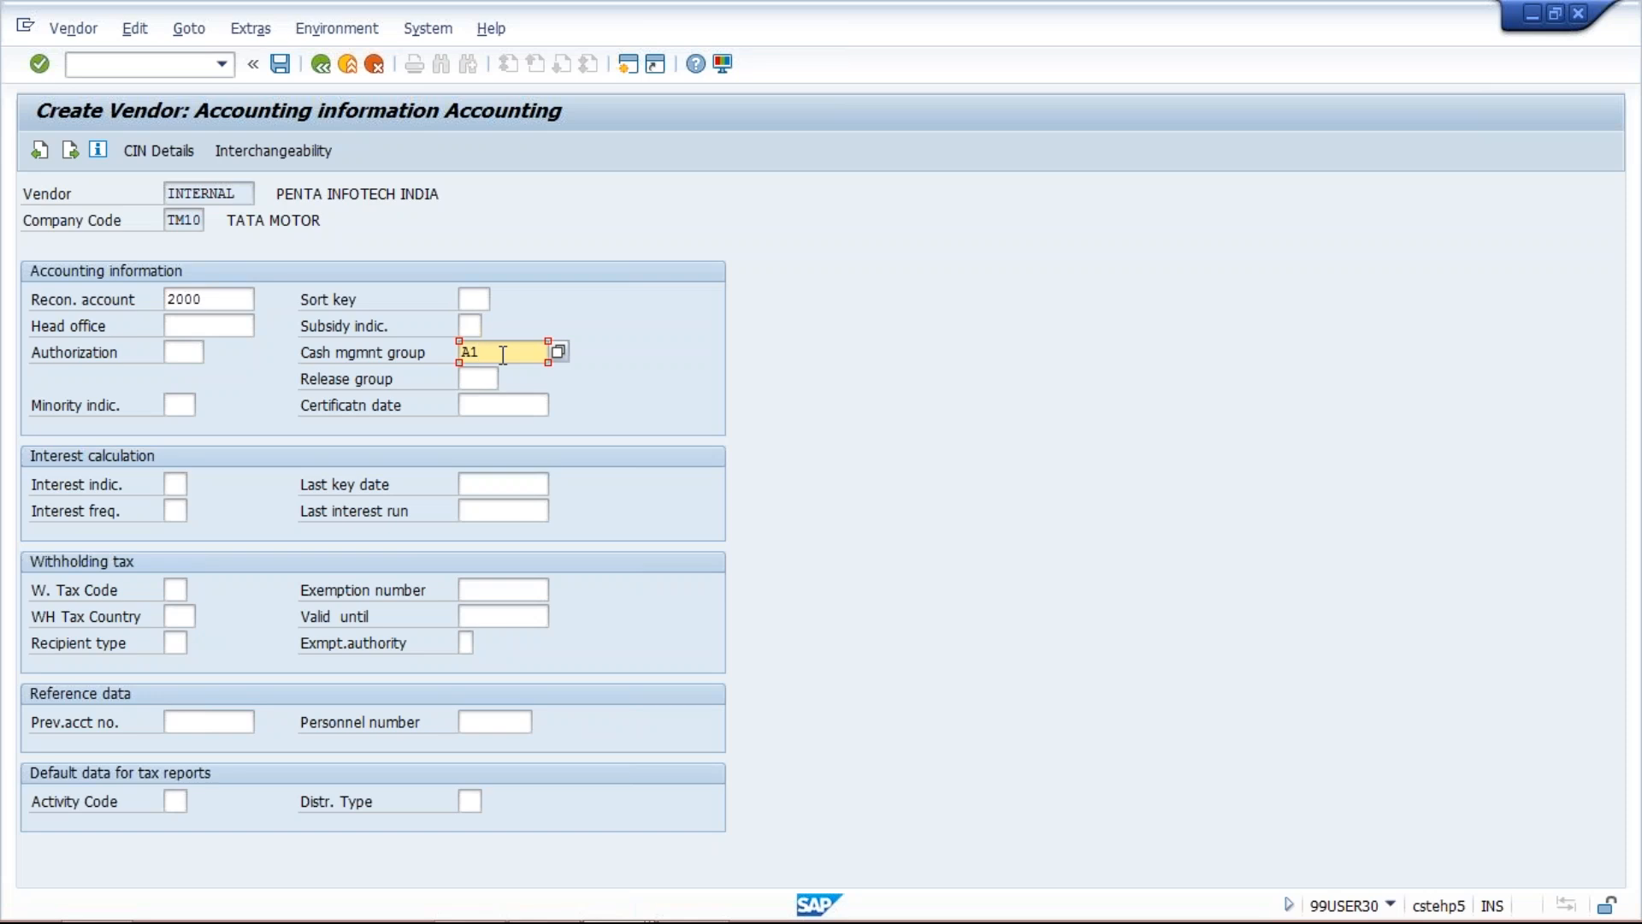
click(216, 306)
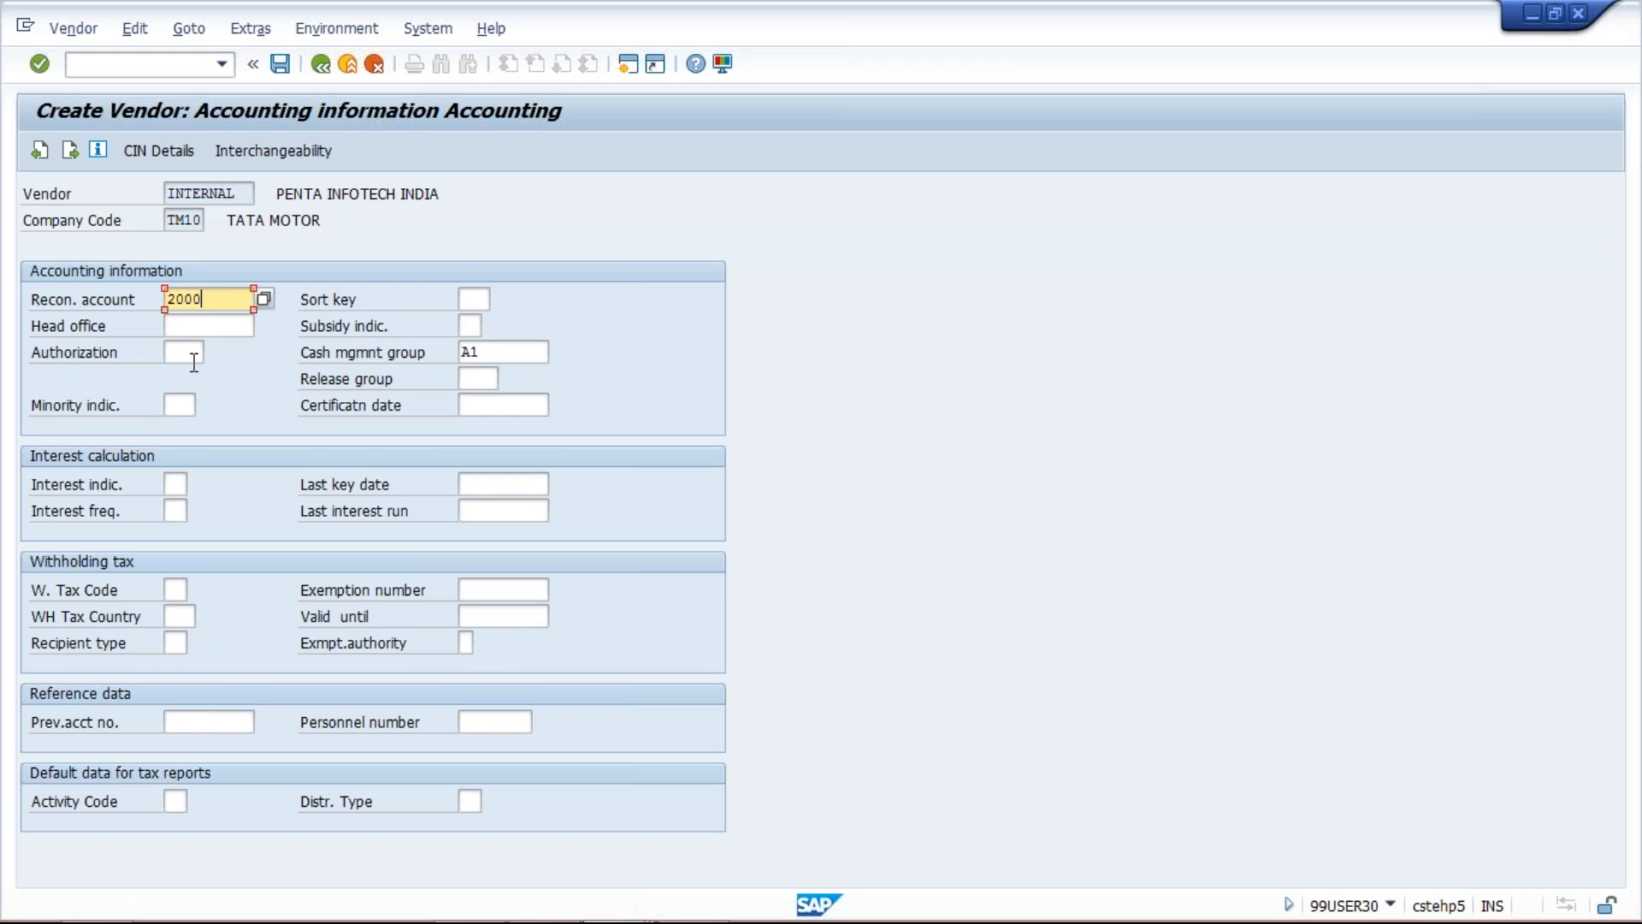
key(Return)
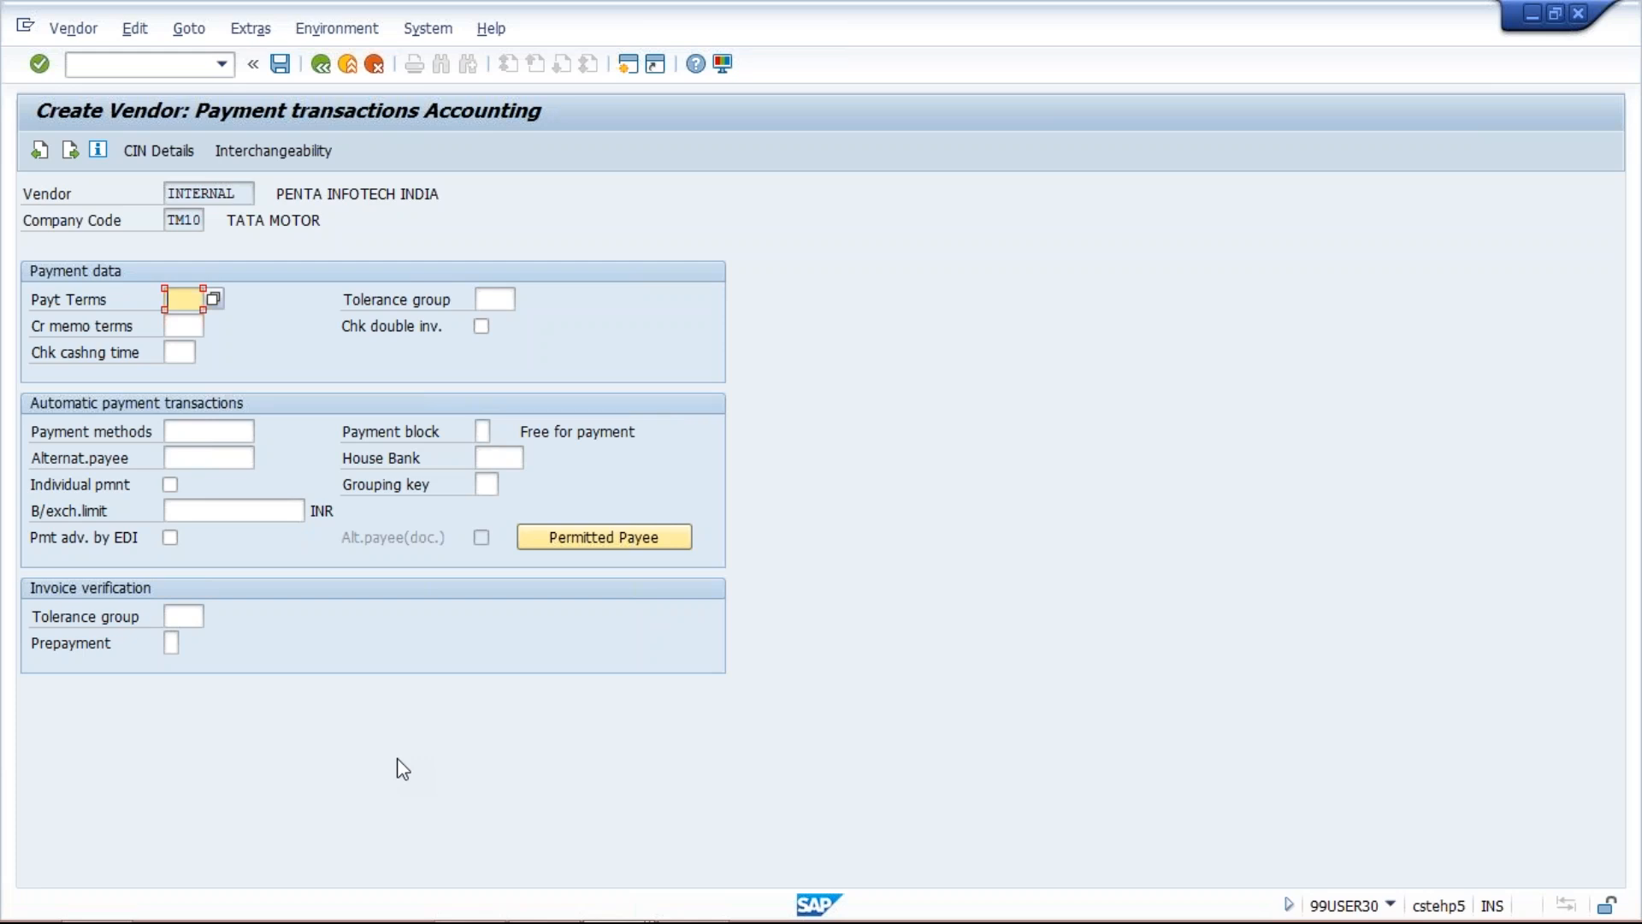
Step: Leave the payment transaction and correspondence fields empty and save the new vendor in company code TM10
key(Return)
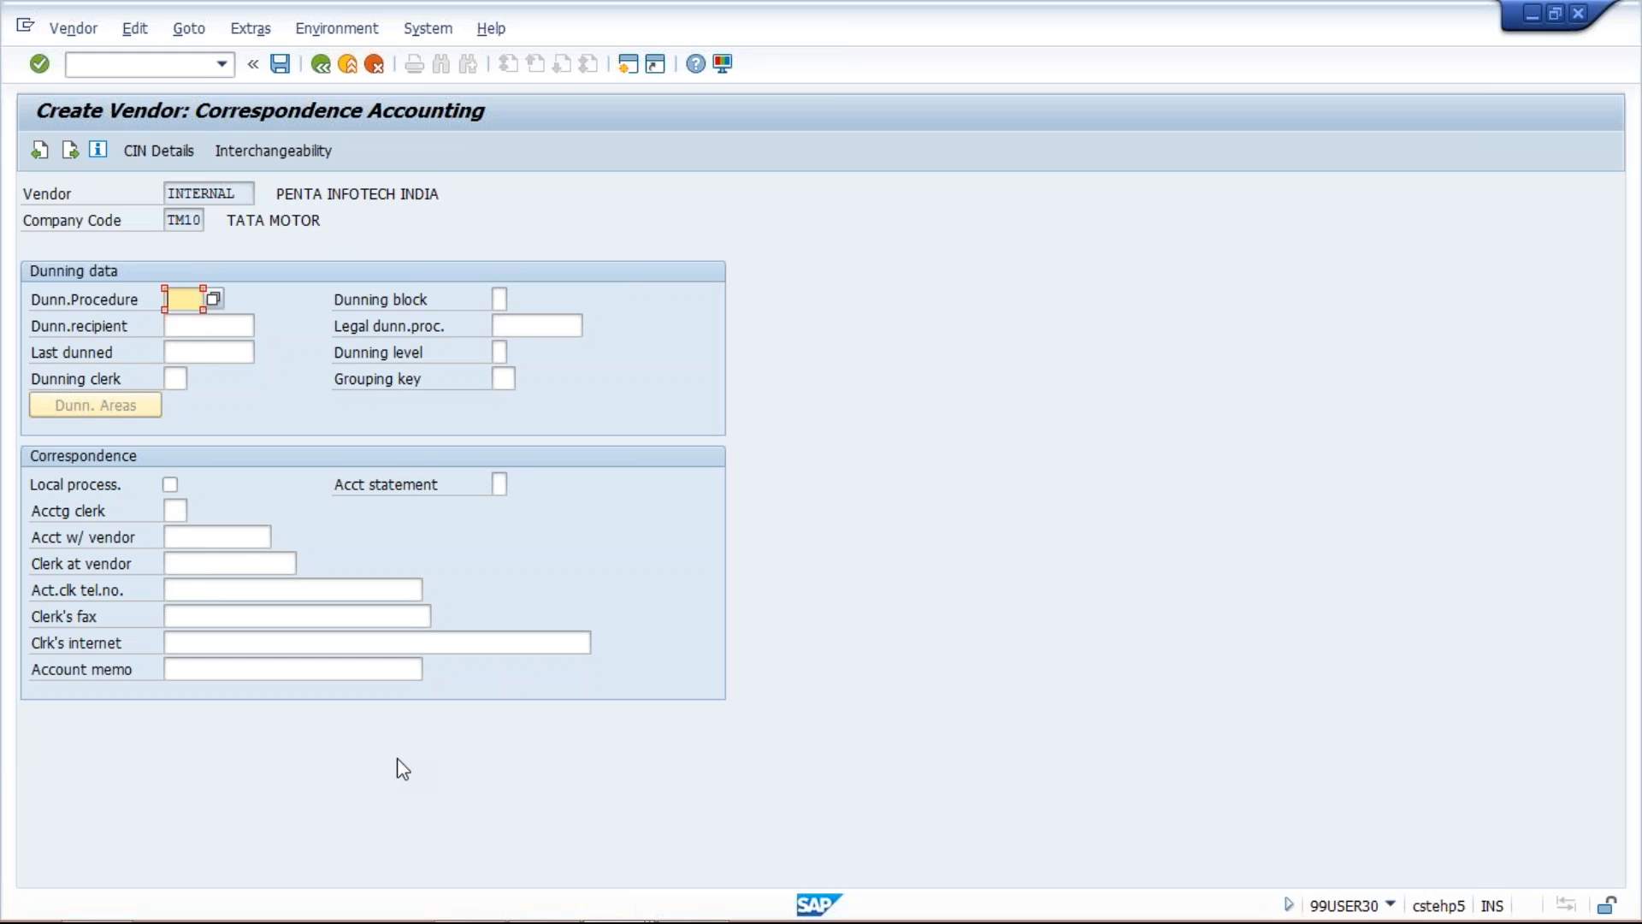
key(Return)
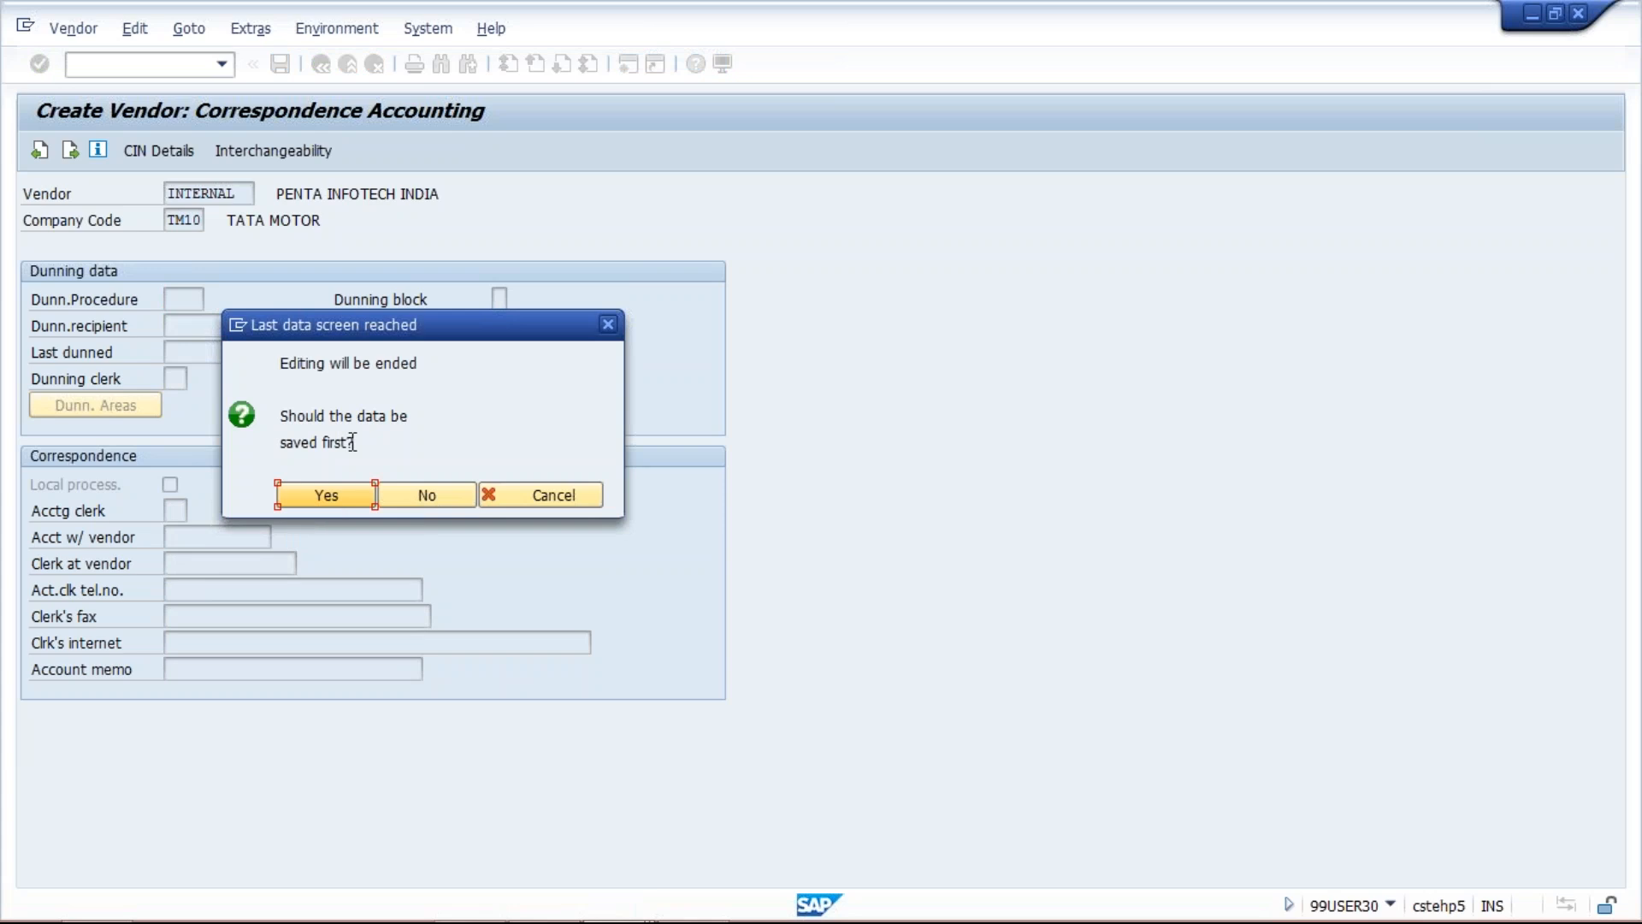
click(329, 494)
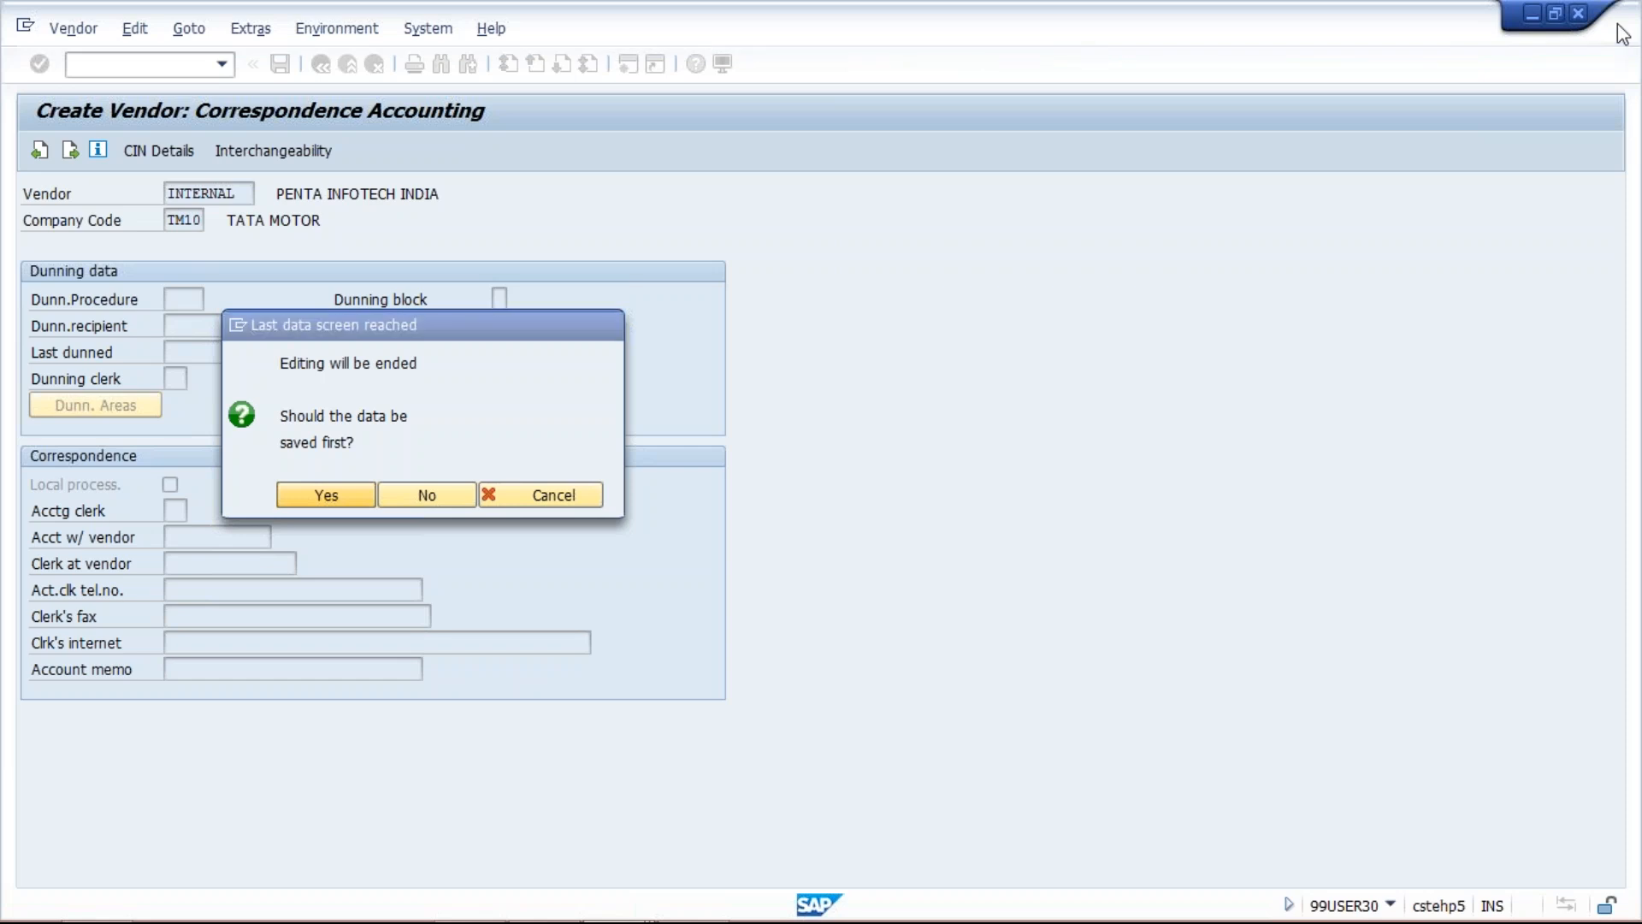
key(Return)
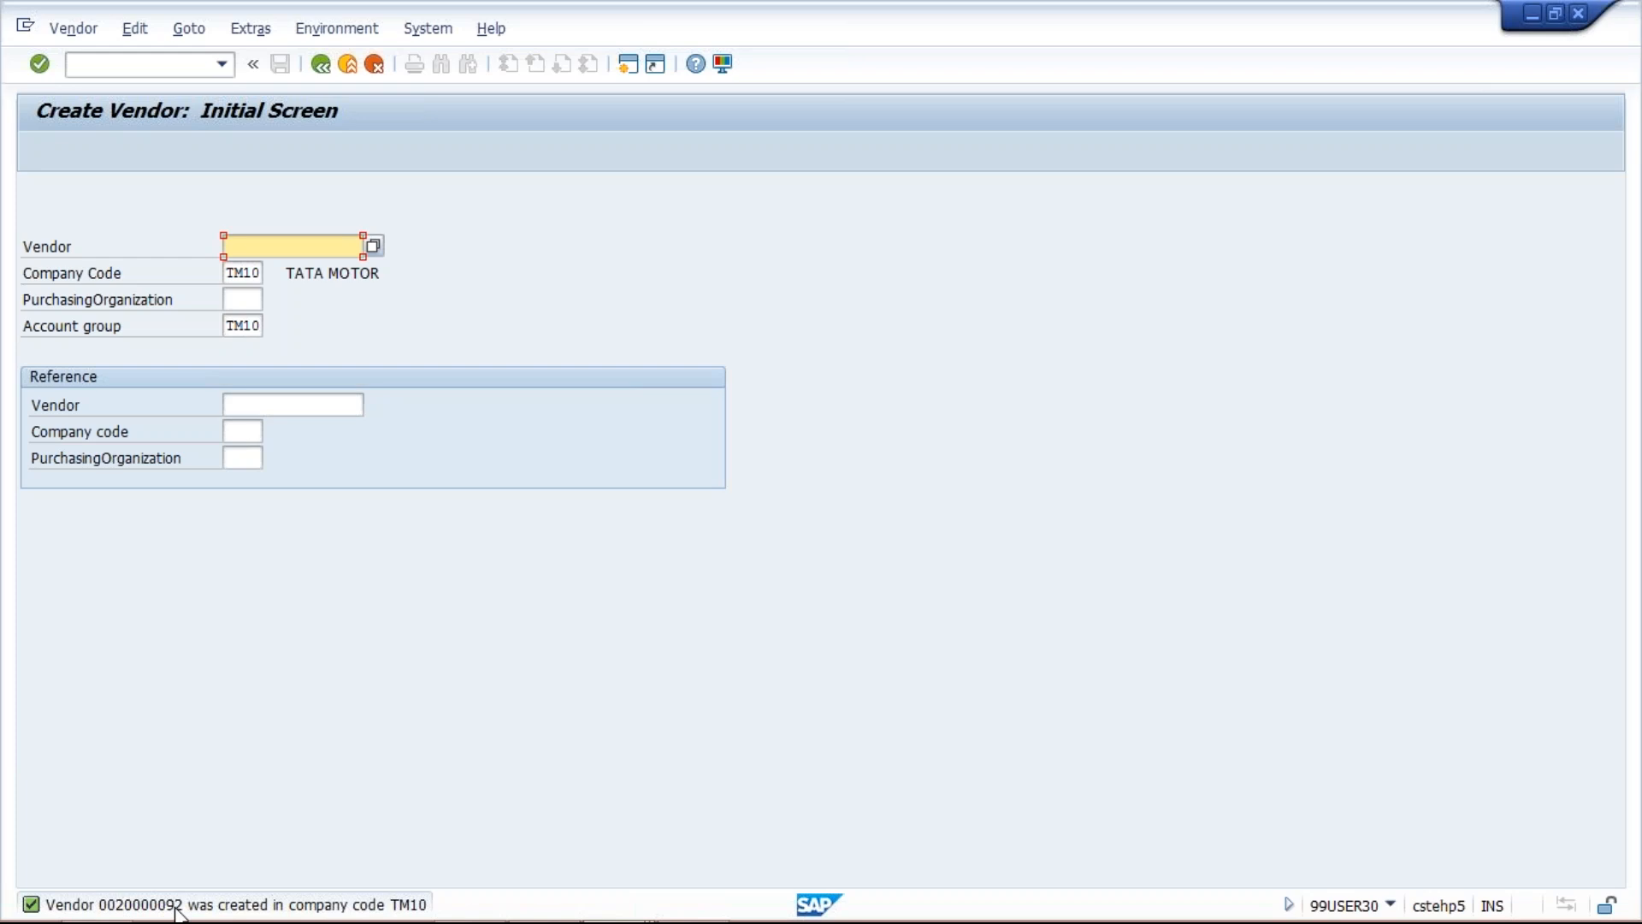
Step: Switch to changing the new vendor, check the transaction code in the session information, and open only its Address data
mouse_move(327, 921)
mouse_move(568, 869)
click(70, 29)
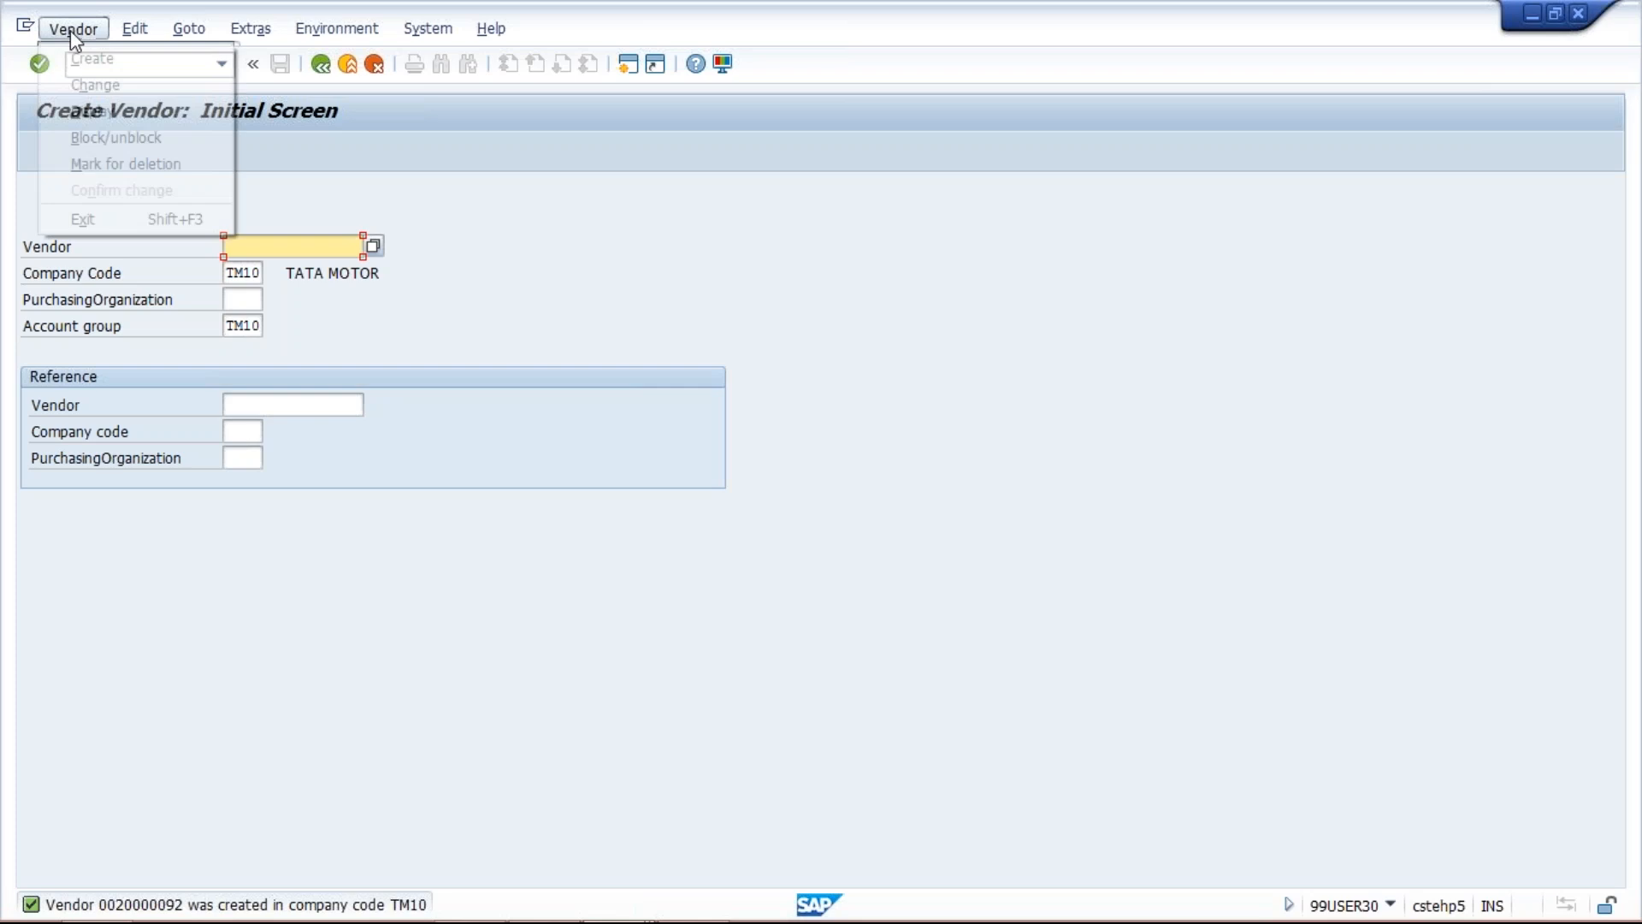
click(82, 89)
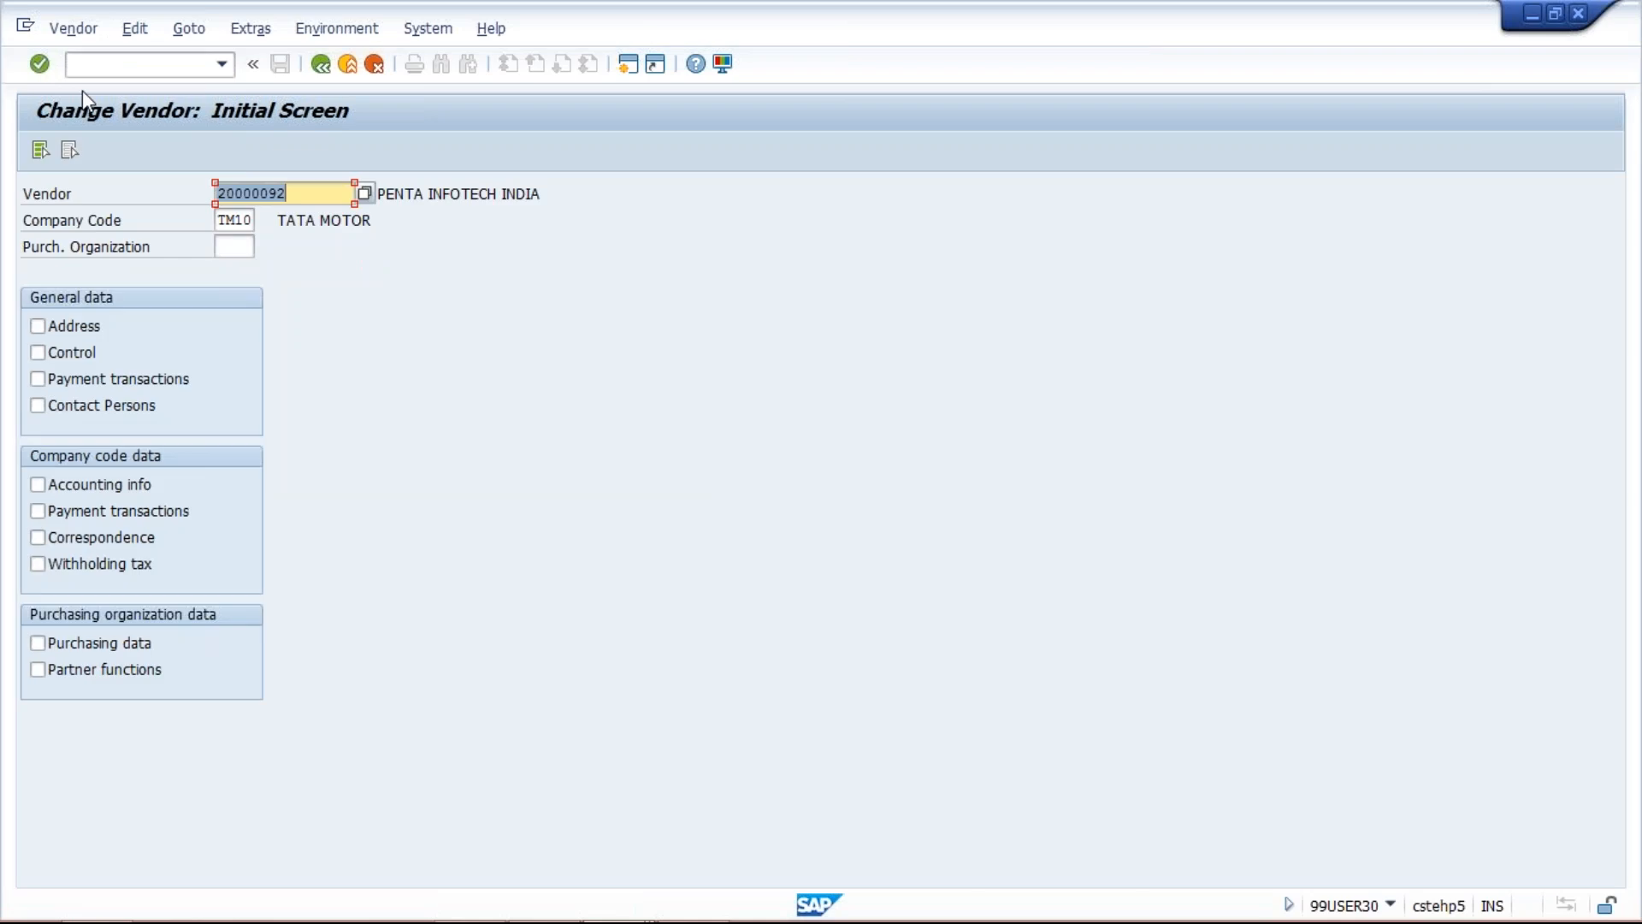
click(70, 328)
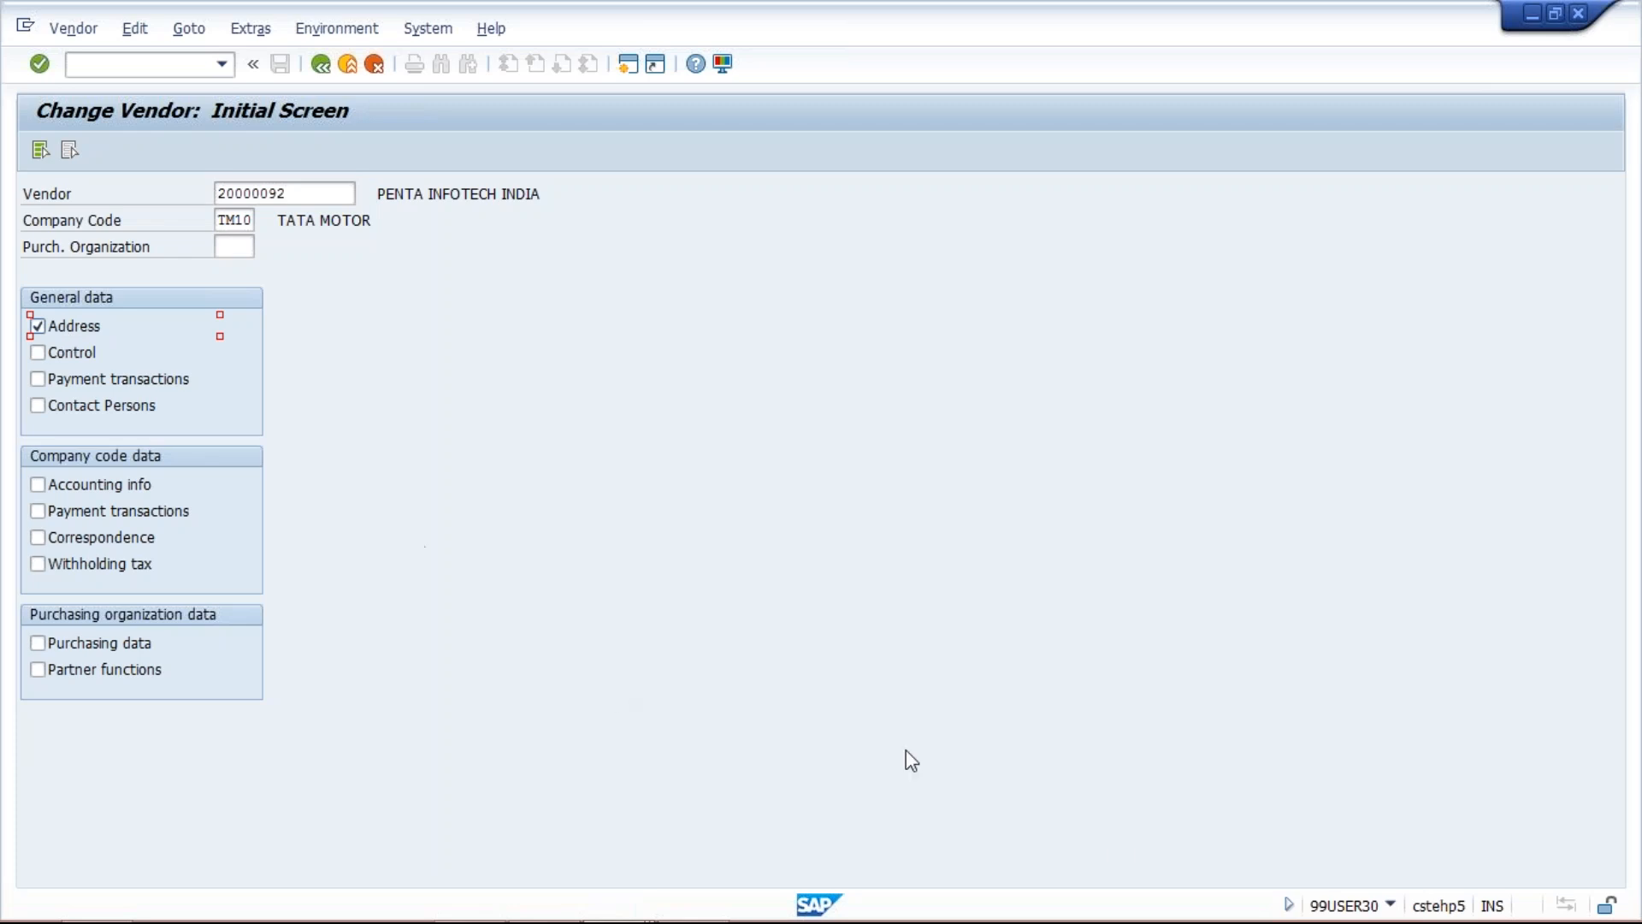
click(1391, 906)
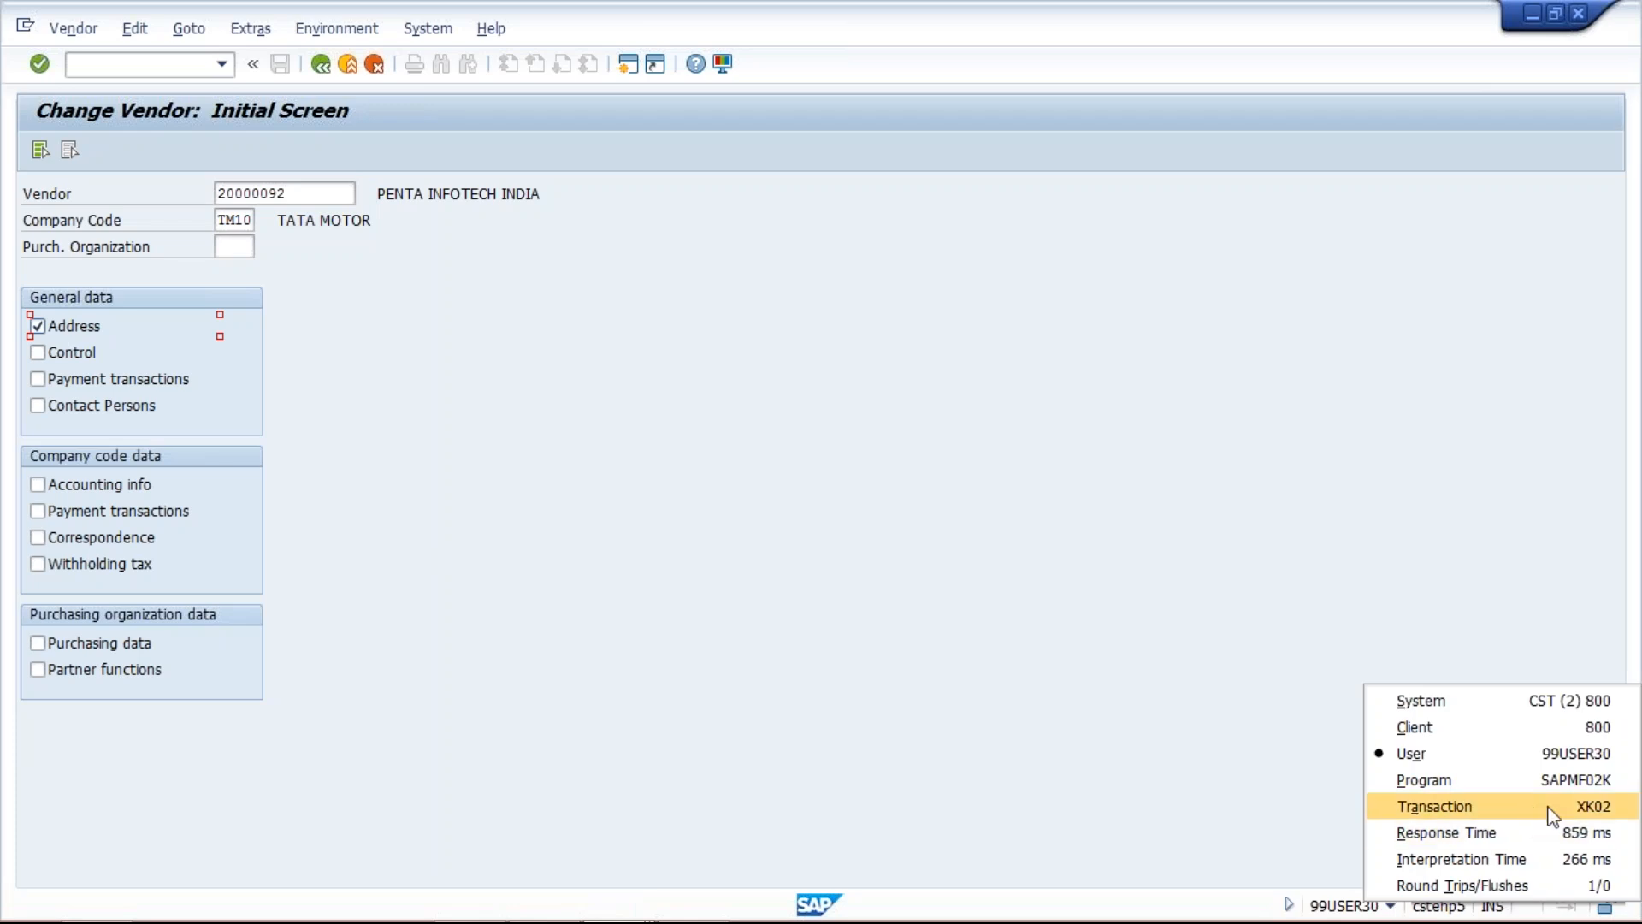
click(833, 733)
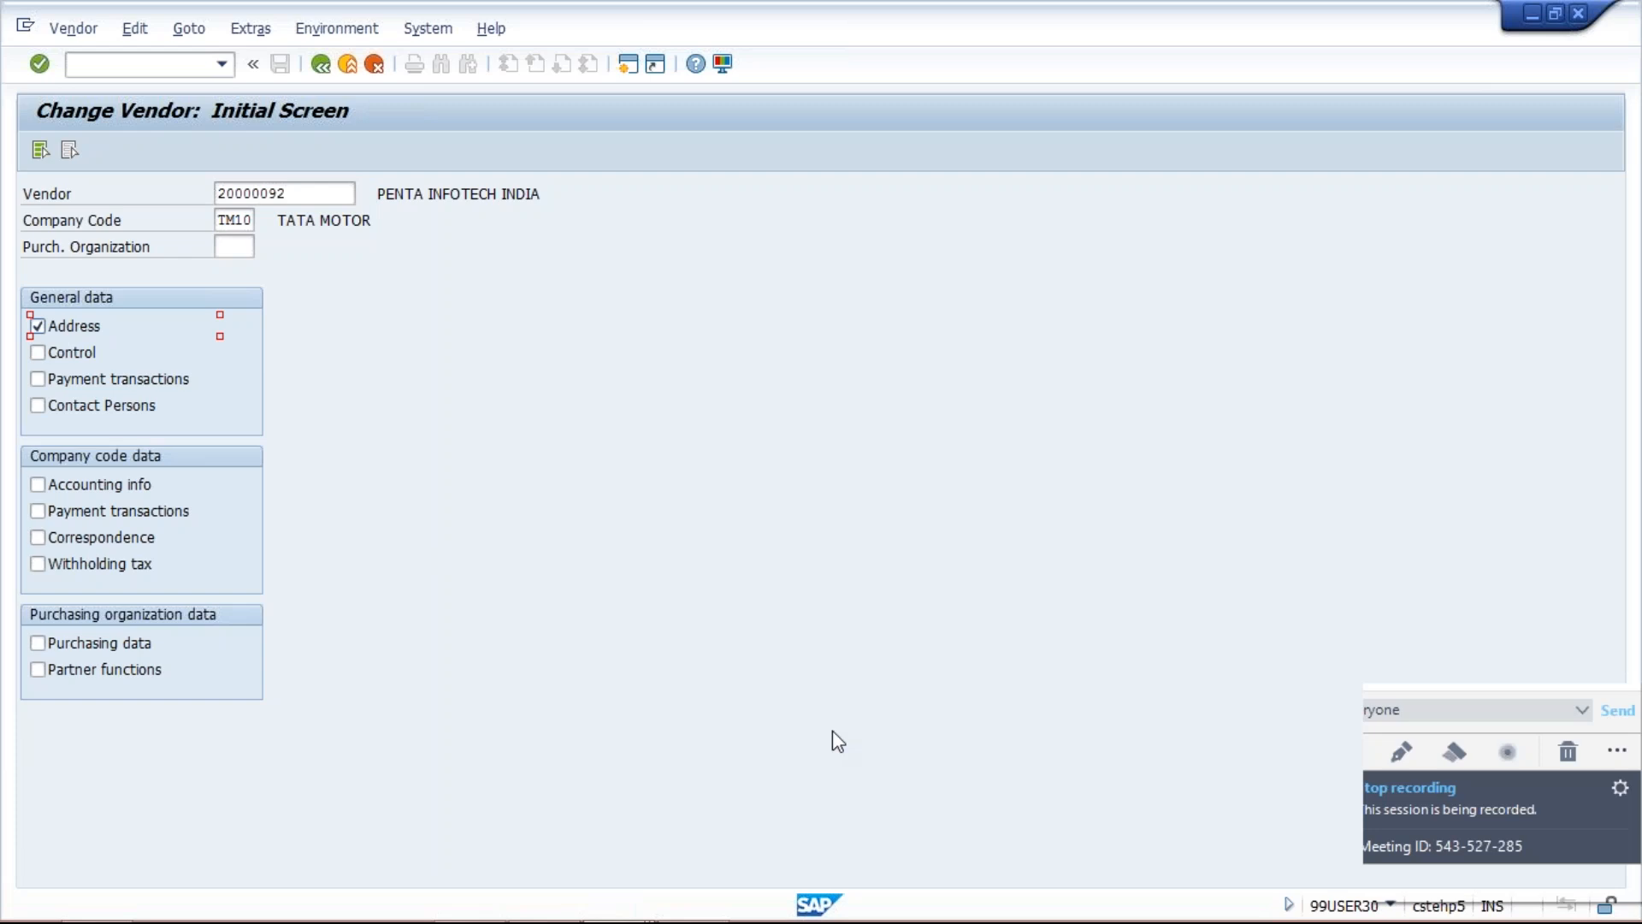
key(Return)
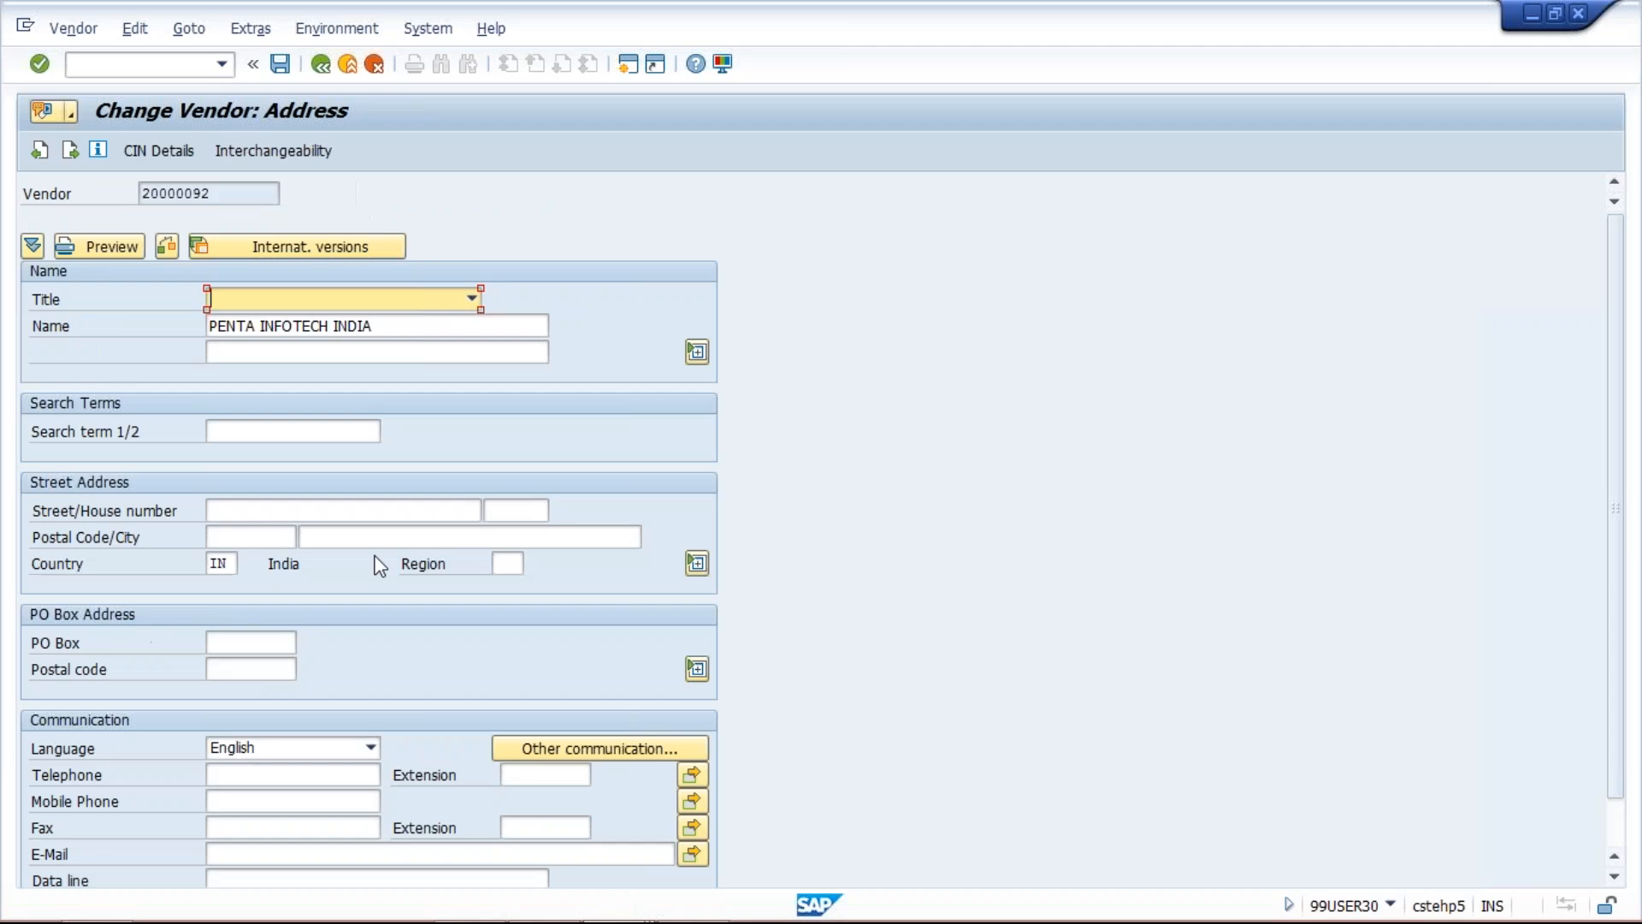
Step: Set the city in the vendor's street address to MUMBAI and save the change
click(366, 537)
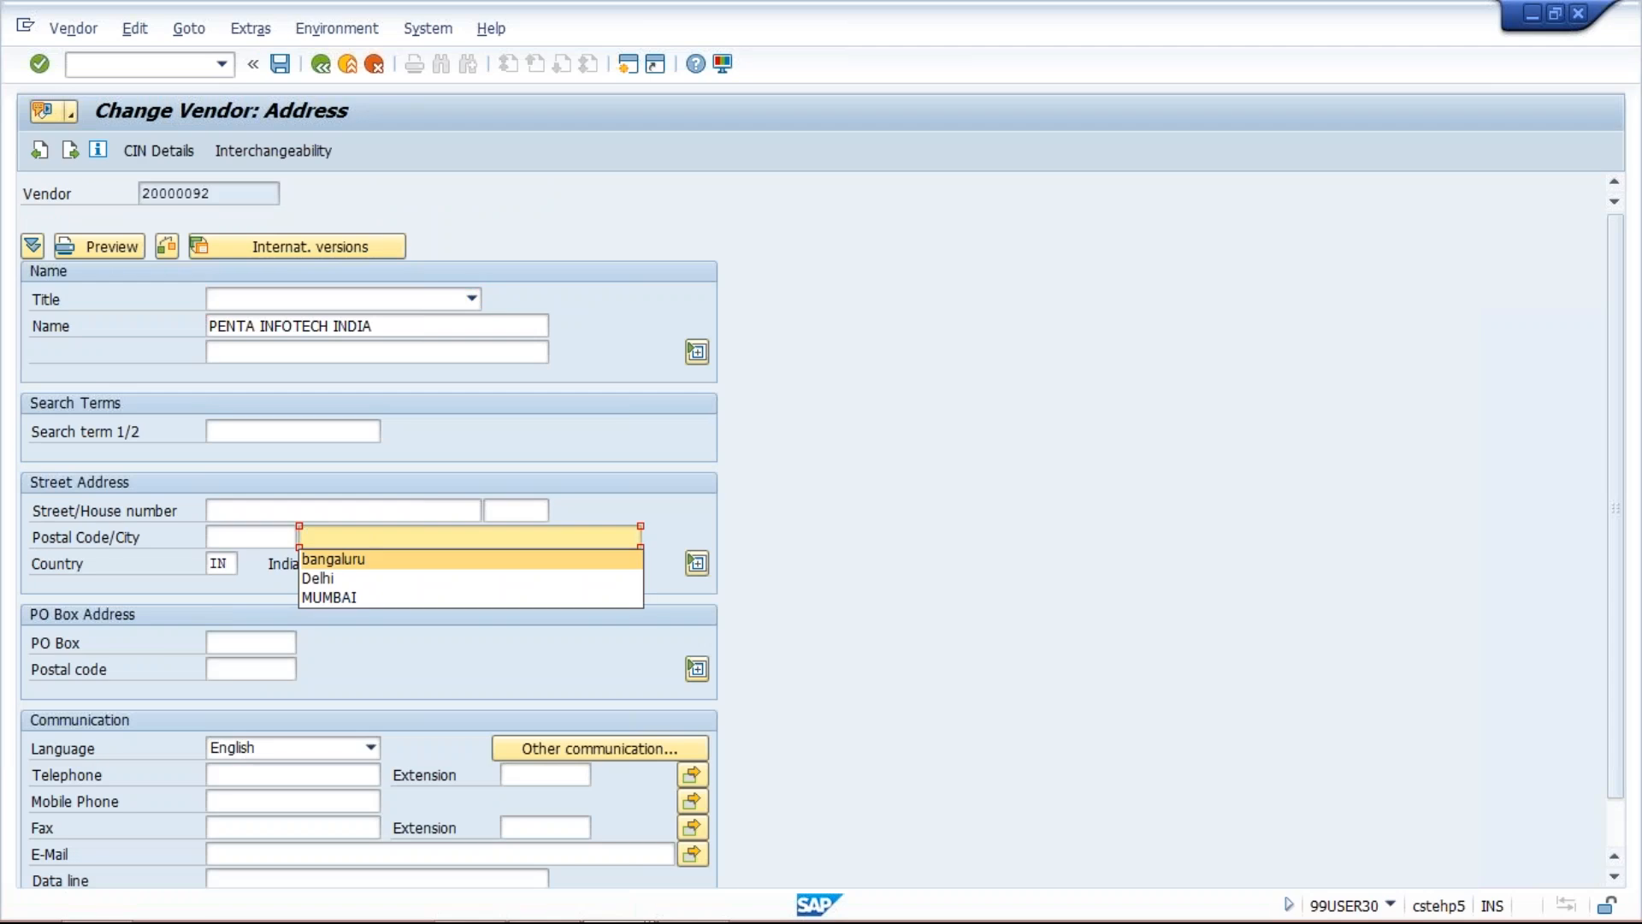
click(367, 597)
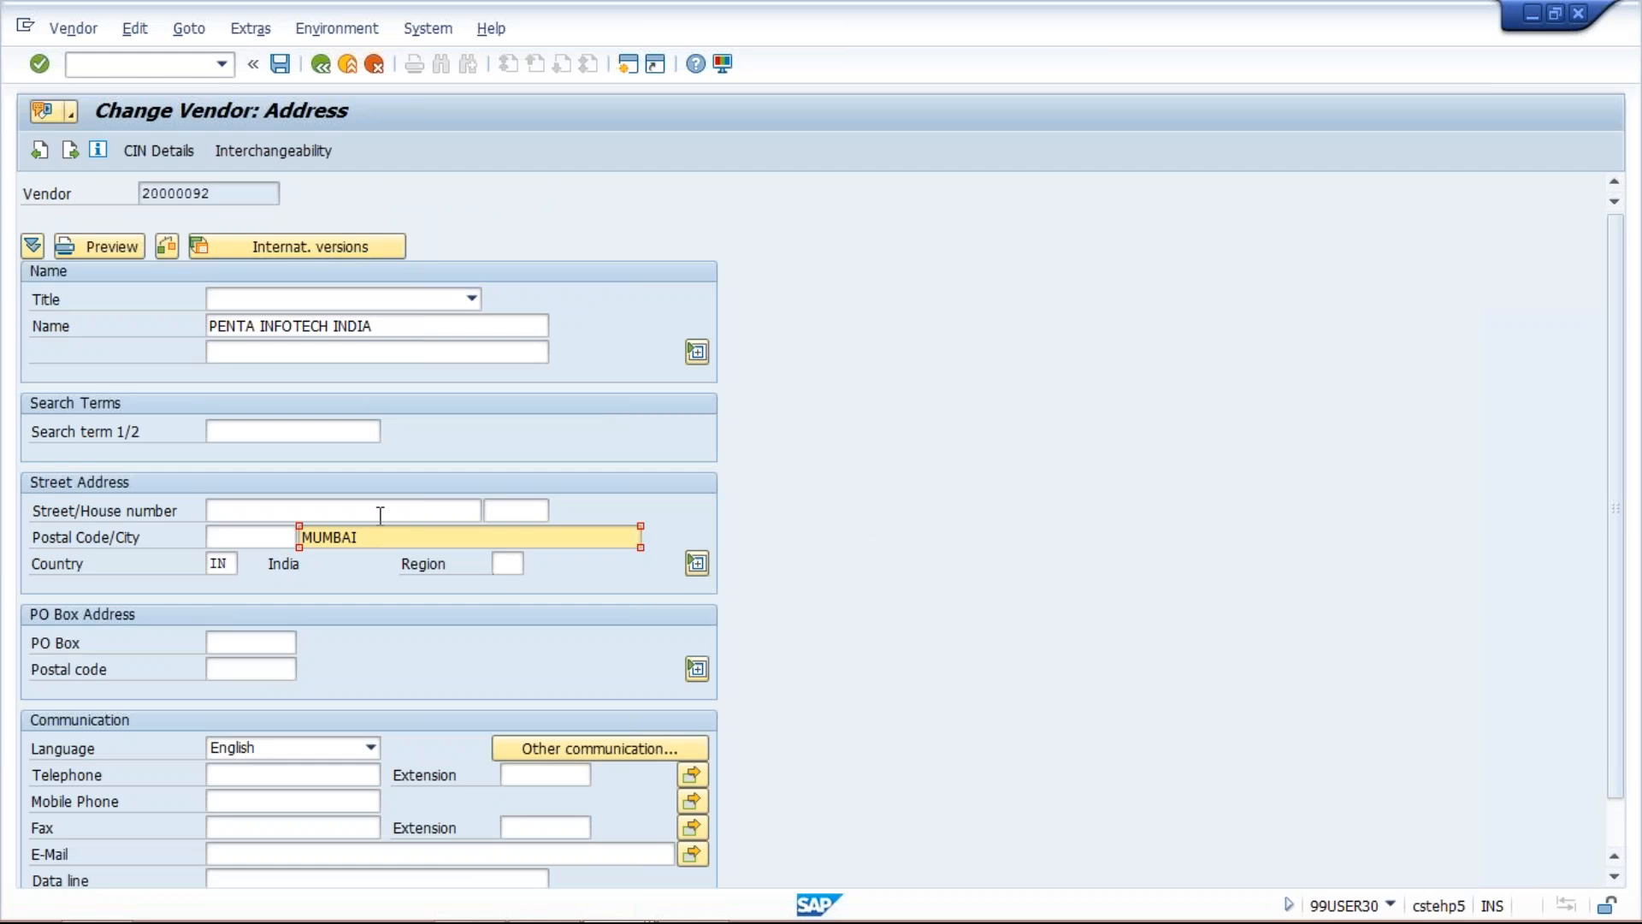
click(284, 68)
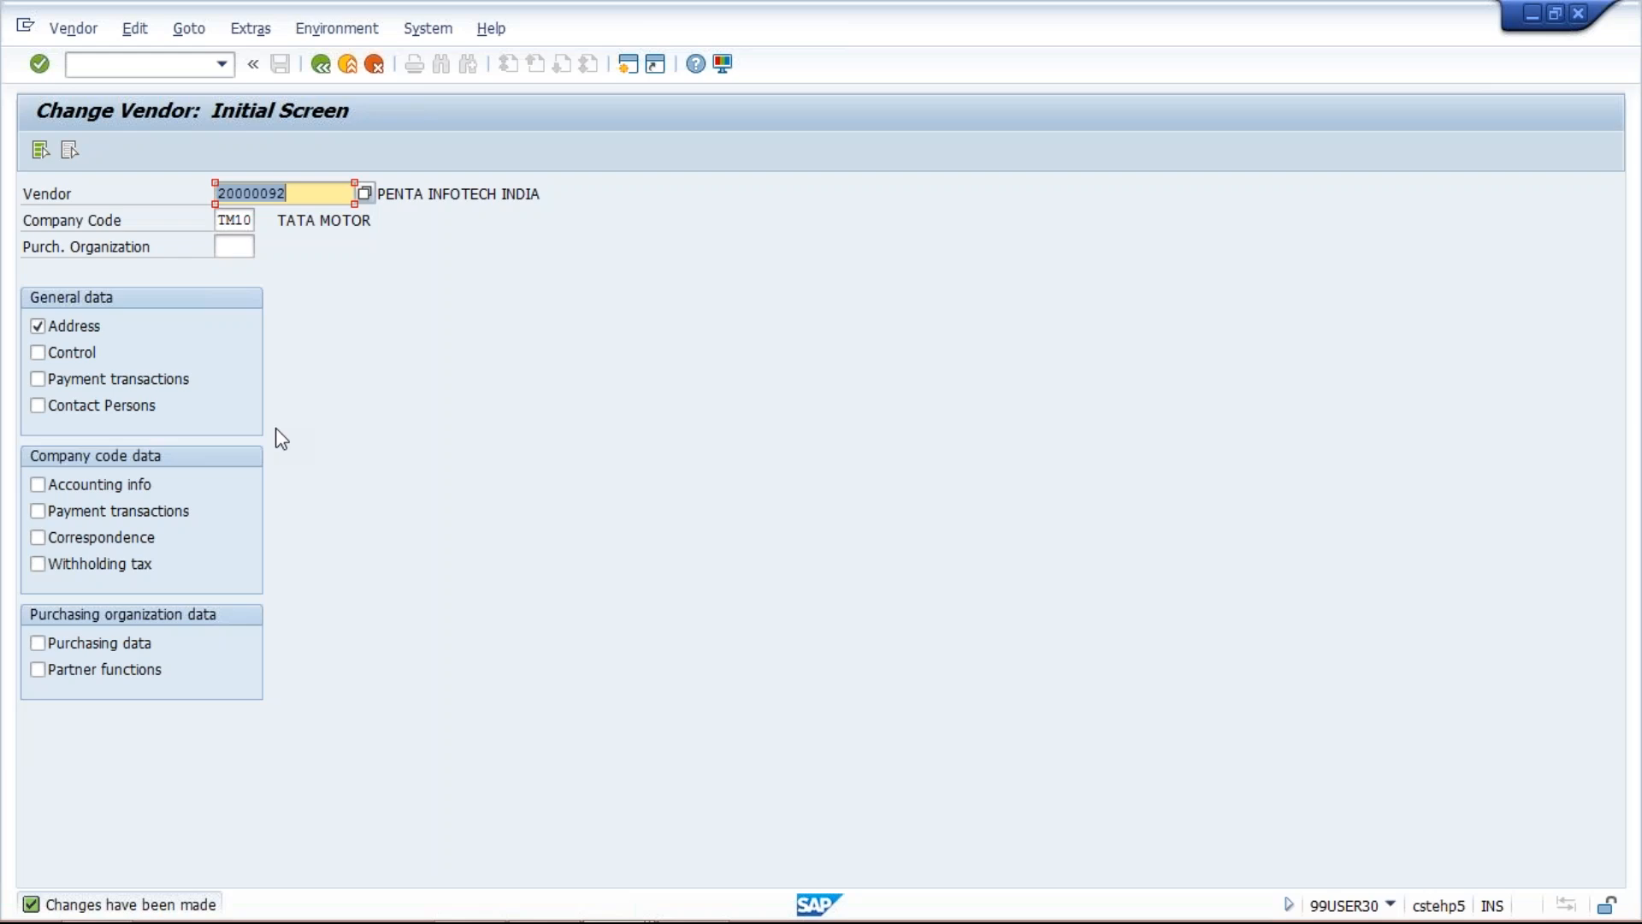
Step: Open the block/unblock details for vendor PENTA INFOTECH INDIA and check the transaction code in the session information
click(84, 36)
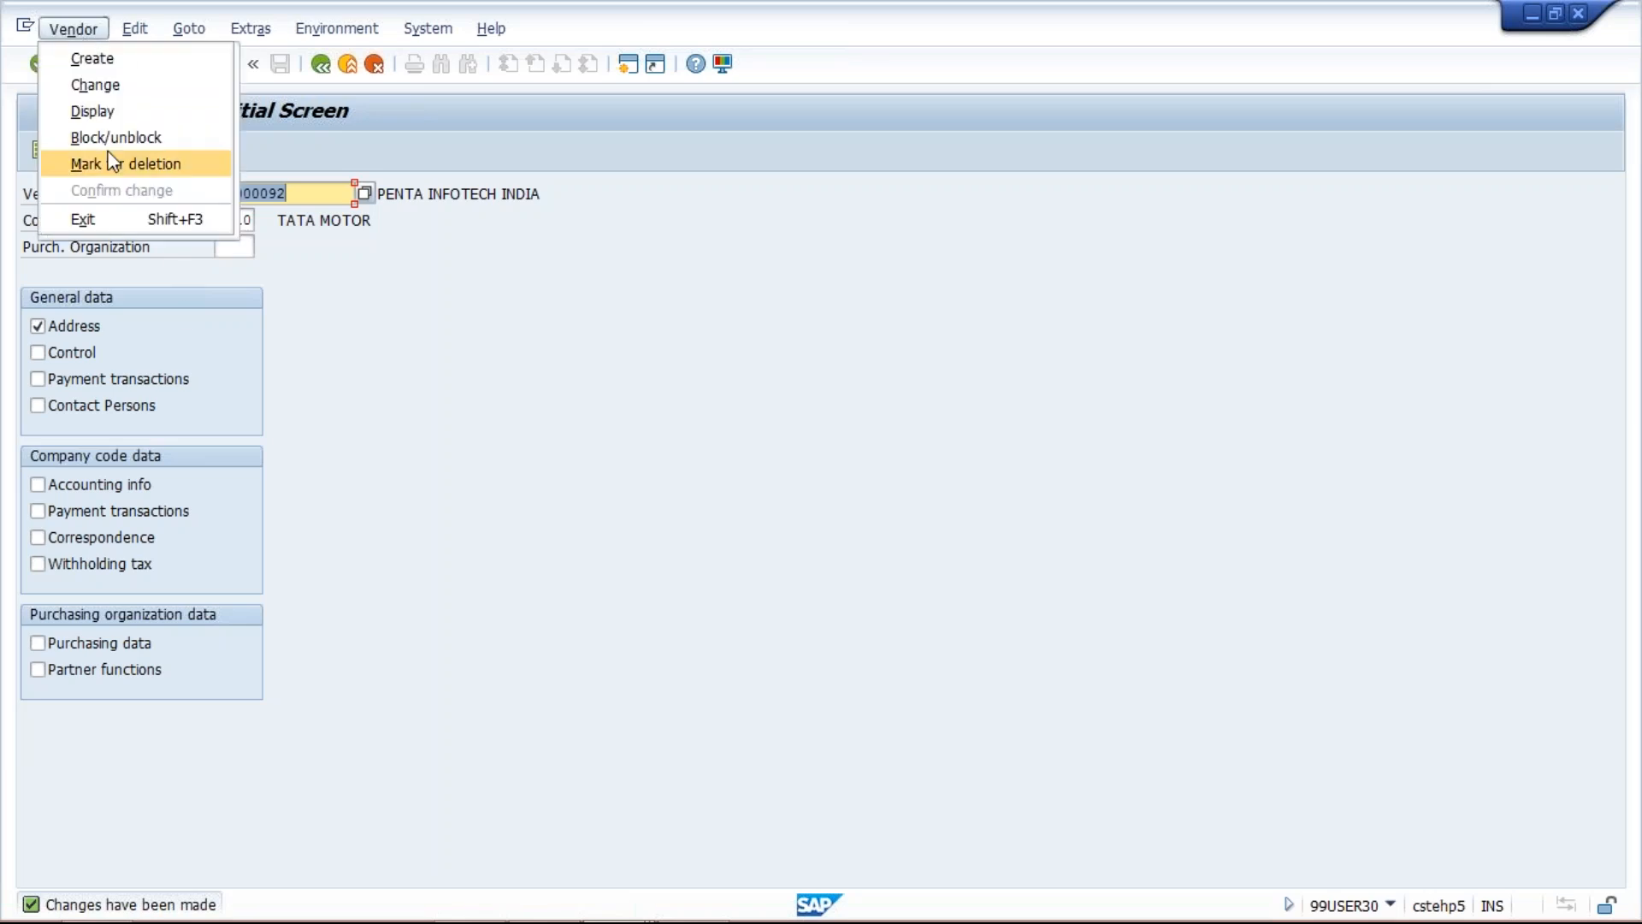
click(98, 128)
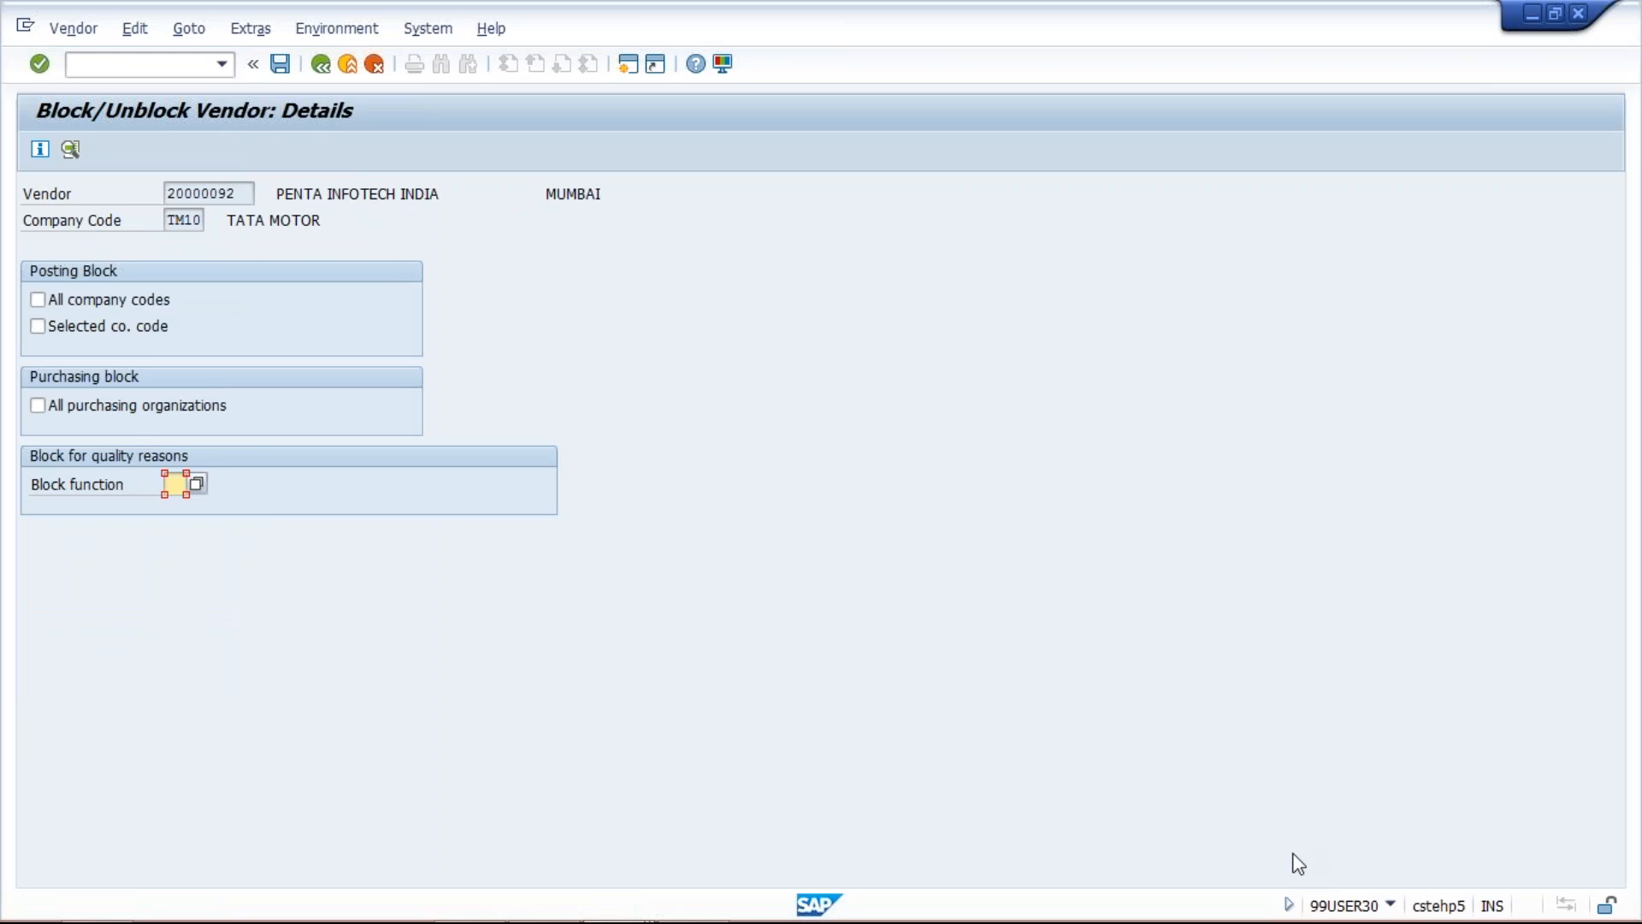
click(1390, 905)
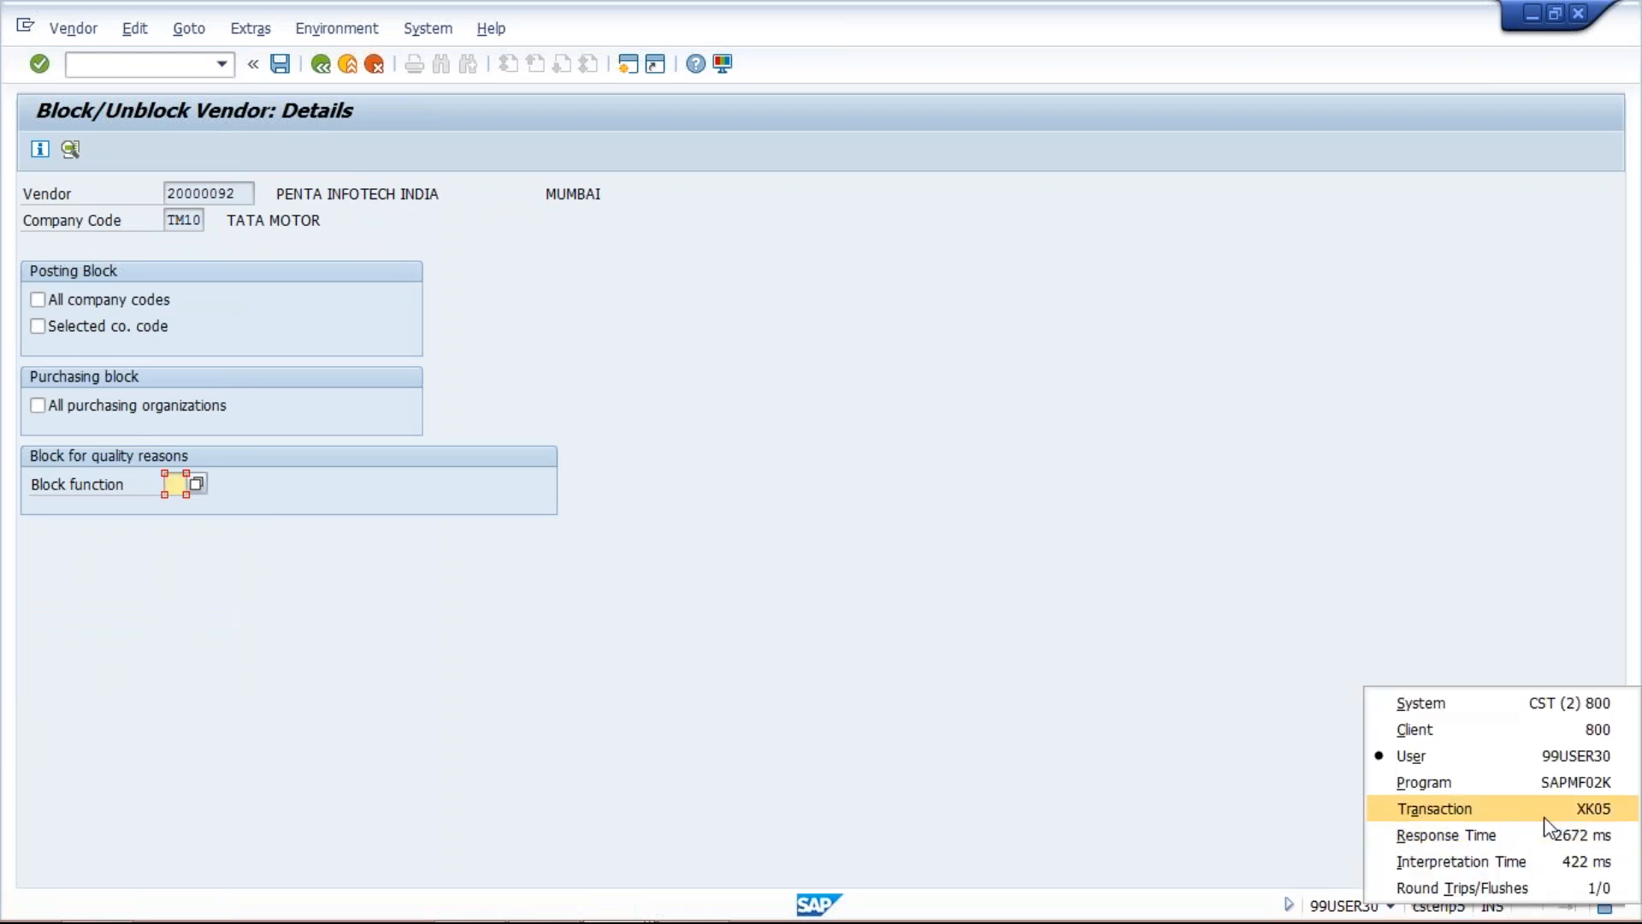
click(996, 814)
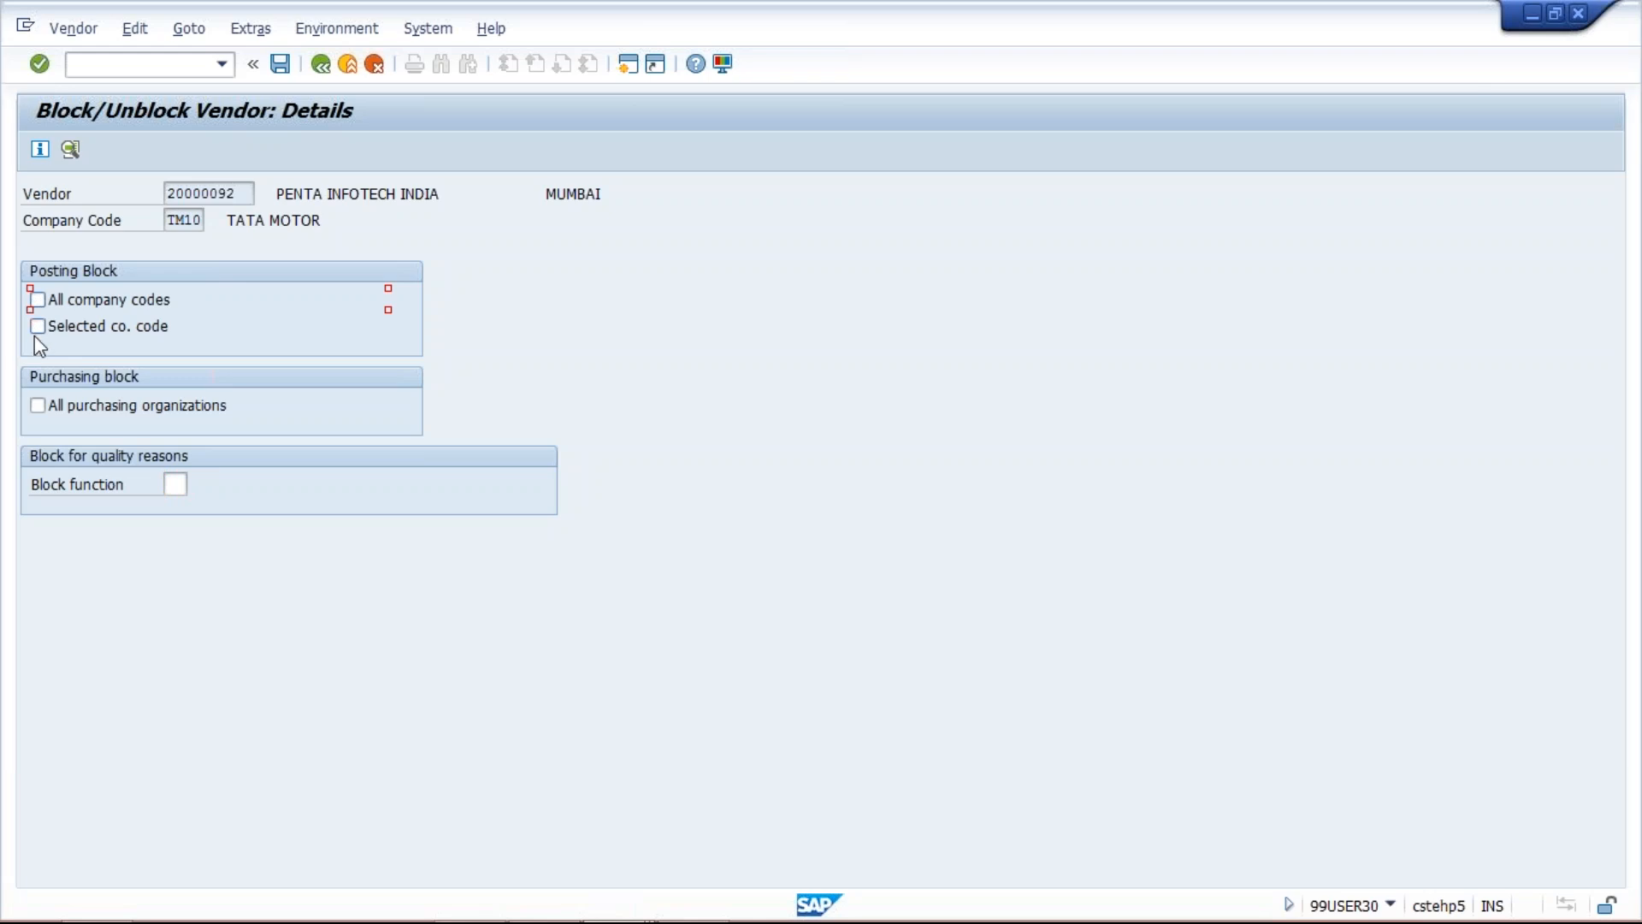
Step: Try a posting block for the selected company code and a purchasing block for all purchasing organizations, and exit without saving
click(37, 331)
click(39, 335)
click(38, 409)
click(36, 300)
click(147, 300)
click(167, 221)
click(373, 64)
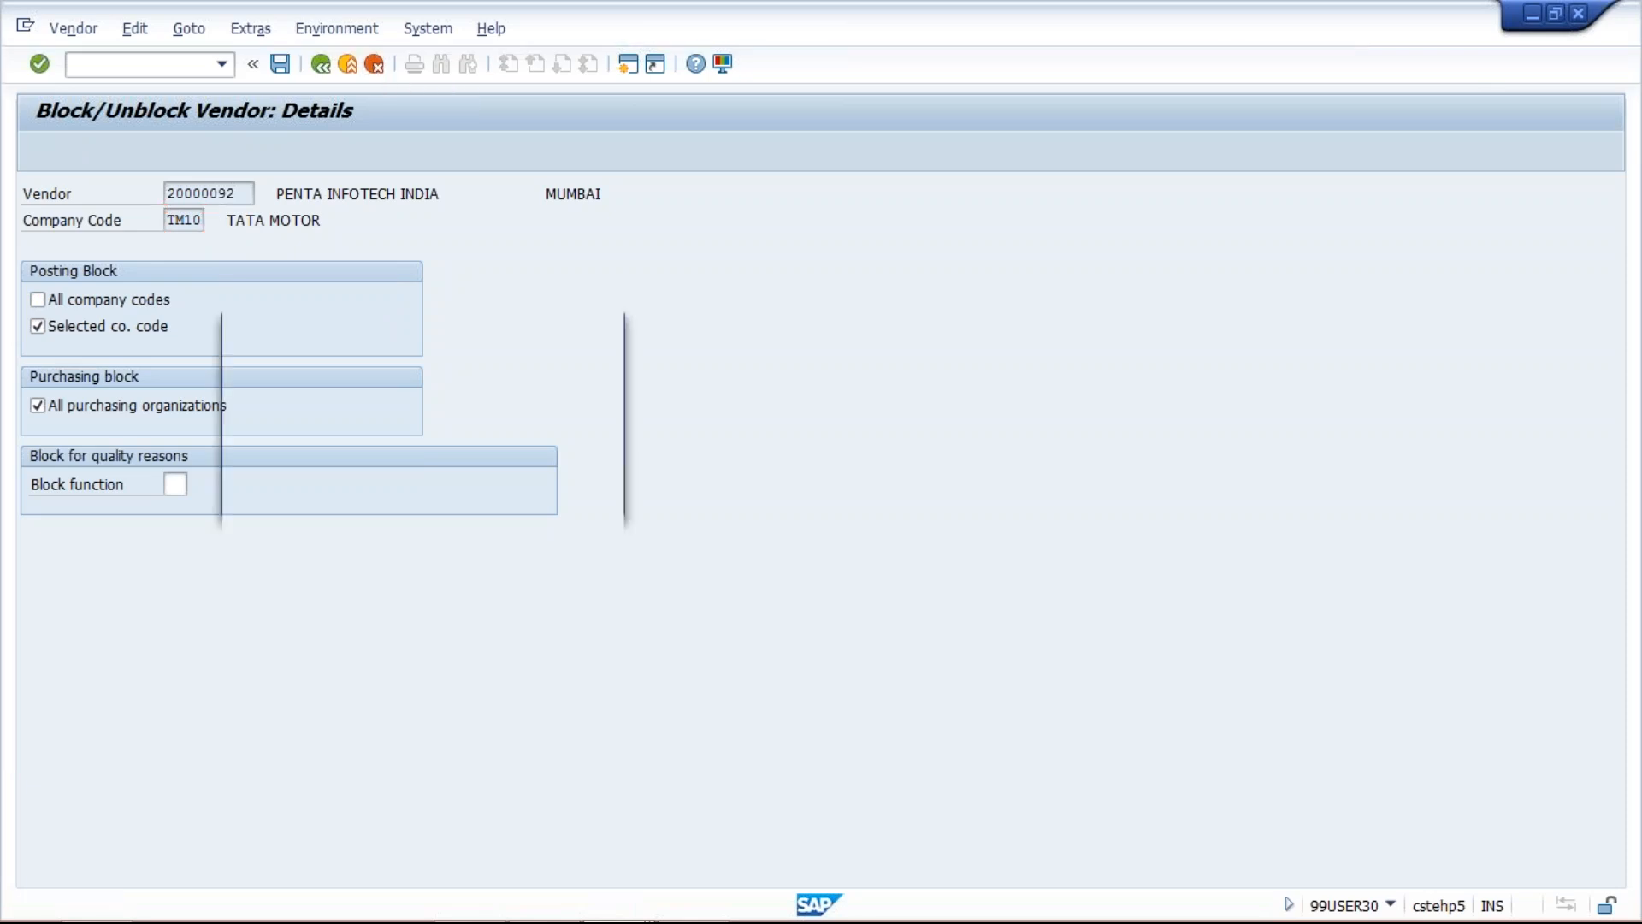
click(342, 500)
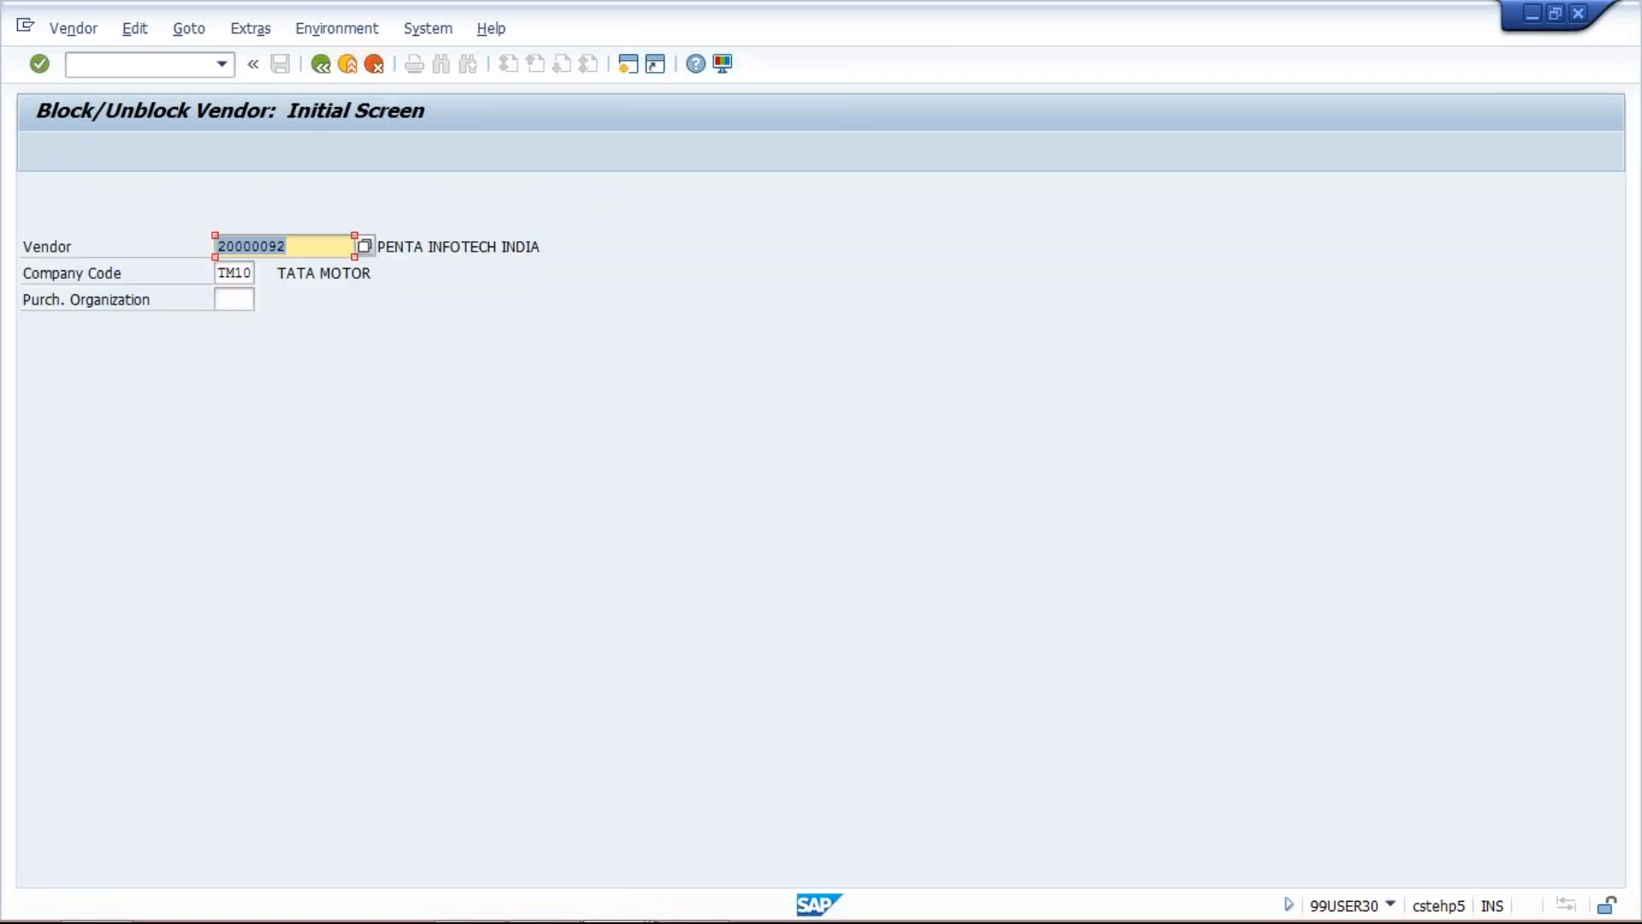